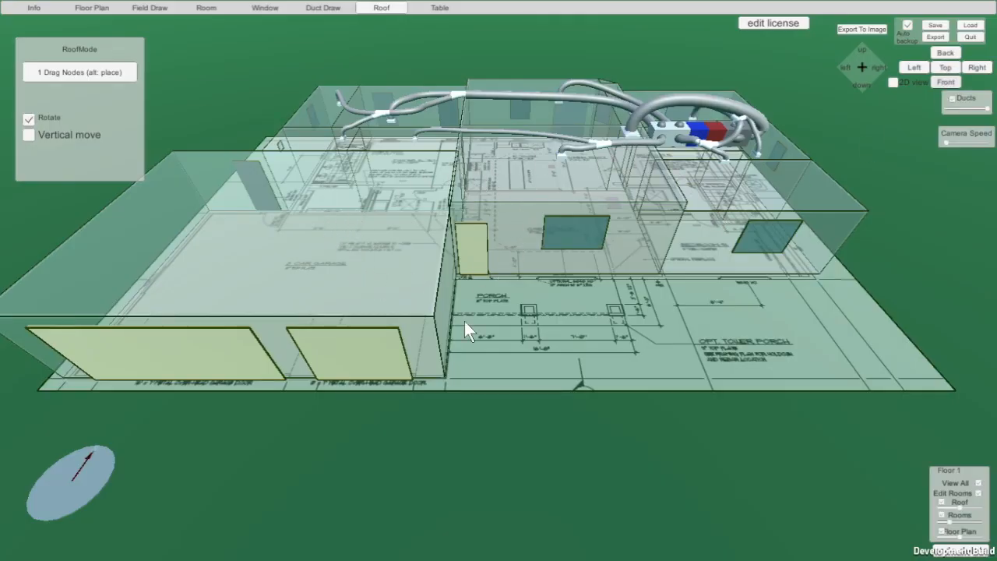
View the house model from the preset top, front, right, back and left directions, ending with the top view.
{"action": "left_click", "coordinate": [945, 68]}
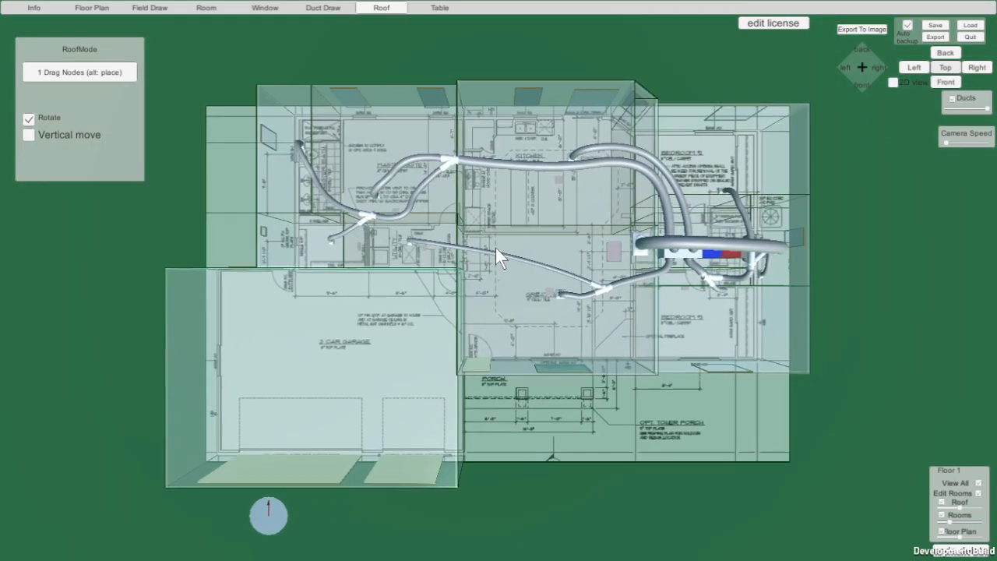
{"action": "left_click", "coordinate": [945, 83]}
{"action": "left_click", "coordinate": [975, 68]}
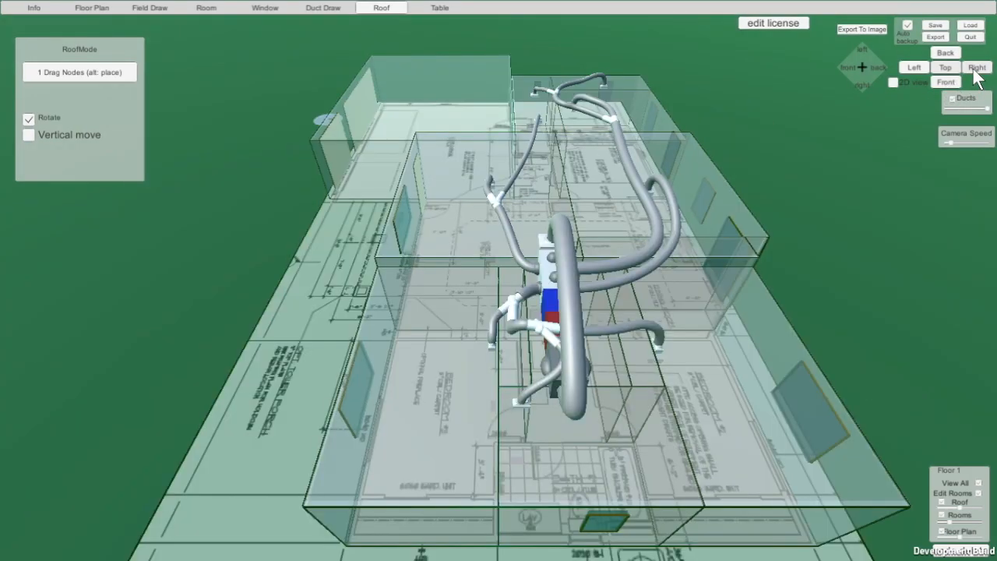
{"action": "left_click", "coordinate": [948, 51]}
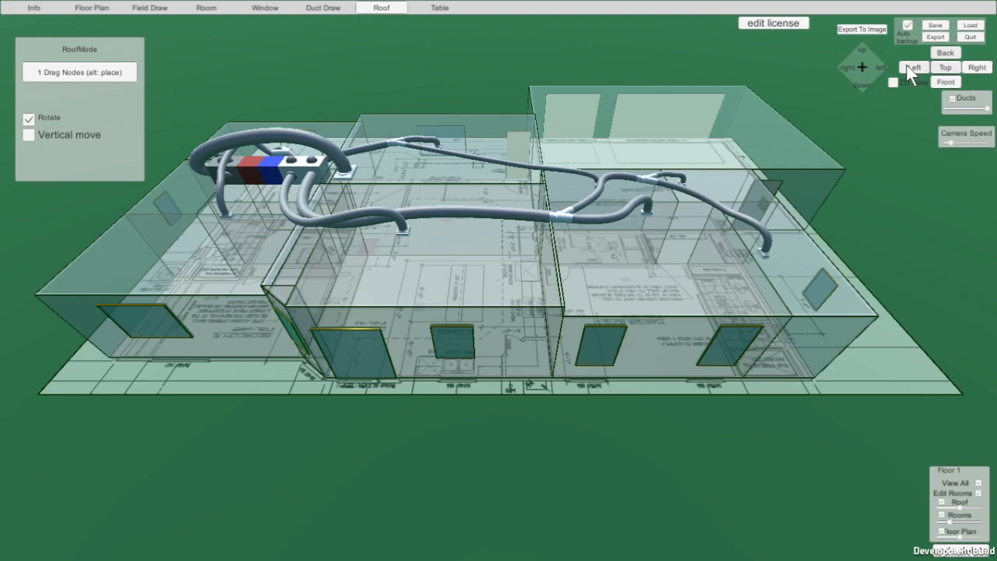
{"action": "left_click", "coordinate": [913, 68]}
{"action": "left_click", "coordinate": [951, 84]}
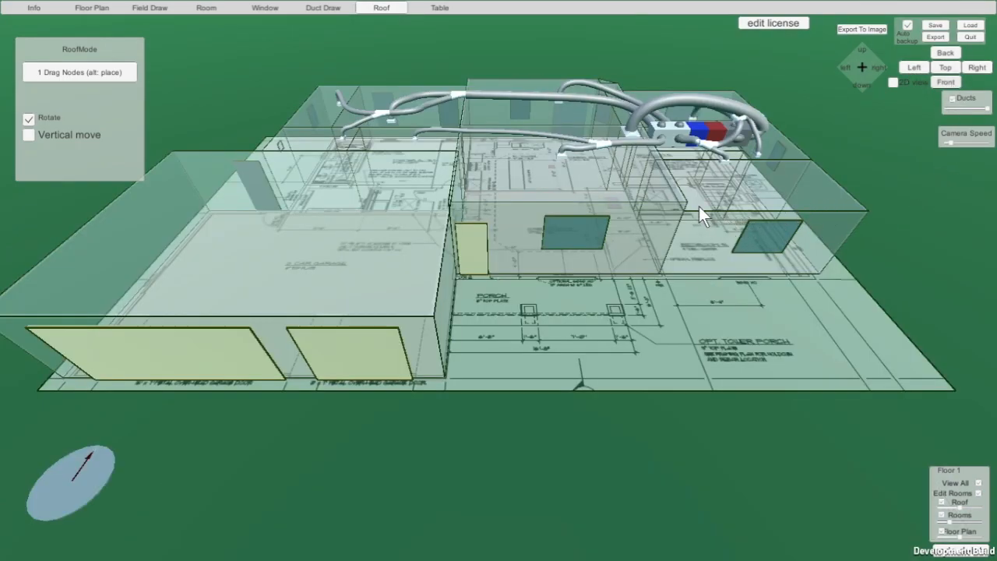
{"action": "left_click", "coordinate": [943, 67]}
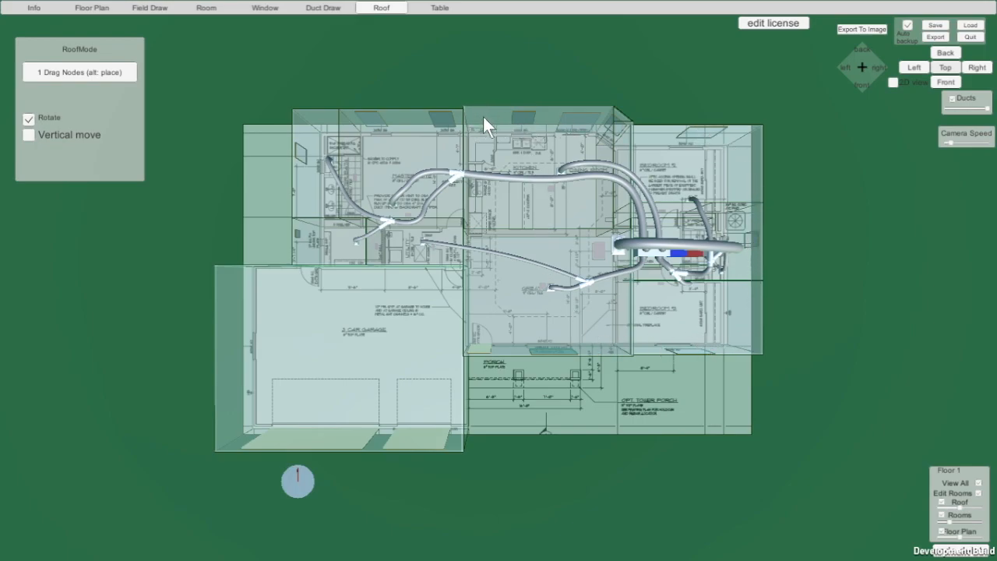
Zoom in on the top view and tilt the house model to examine the duct layout from above.
{"action": "scroll", "coordinate": [511, 155], "scroll_direction": "up", "scroll_amount": 5}
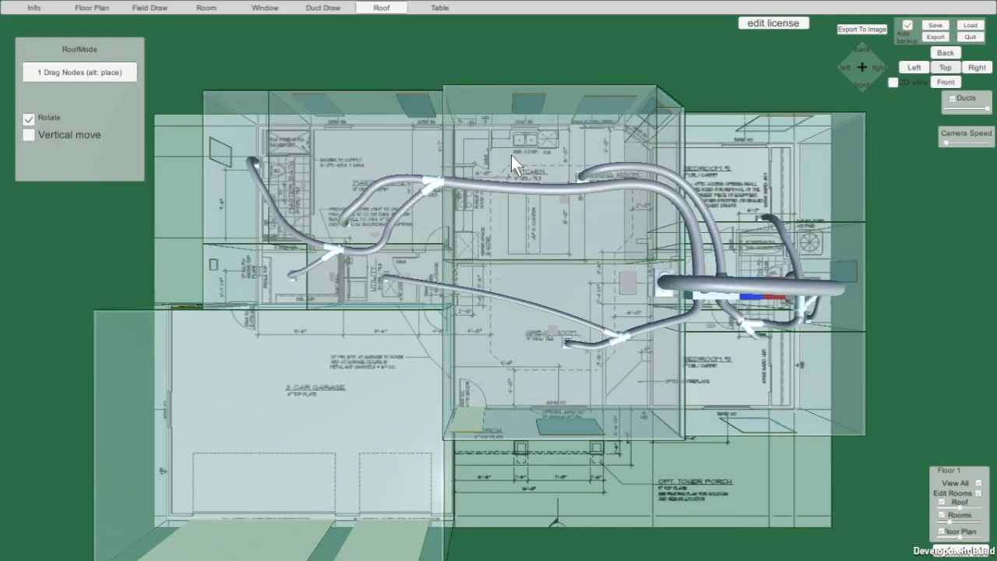
{"action": "mouse_move", "coordinate": [511, 155]}
{"action": "right_mouse_down"}
{"action": "mouse_move", "coordinate": [520, 140]}
{"action": "mouse_move", "coordinate": [522, 156]}
{"action": "right_mouse_up"}
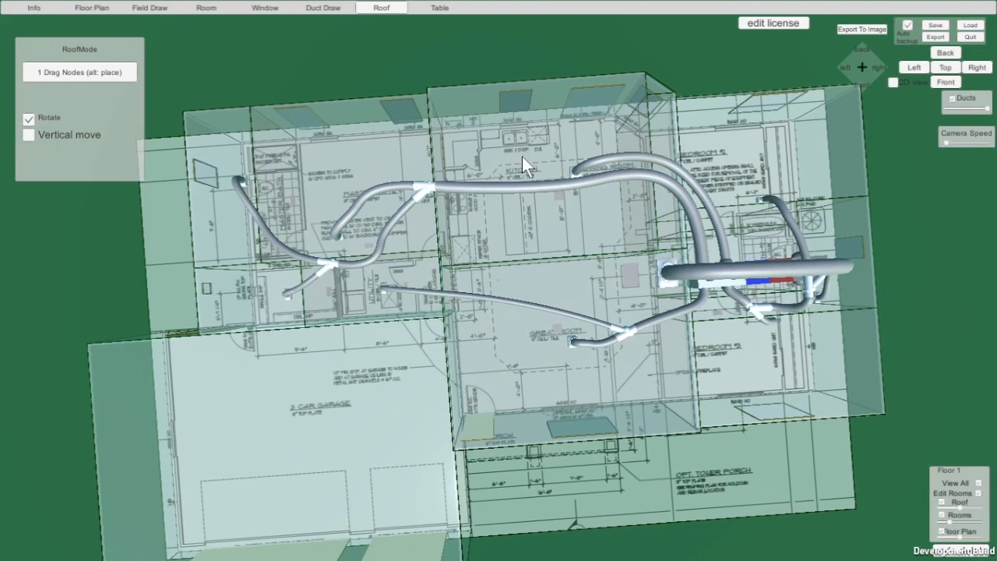
{"action": "right_click_drag", "start_coordinate": [567, 198], "coordinate": [568, 243]}
{"action": "right_click_drag", "start_coordinate": [526, 407], "coordinate": [502, 421]}
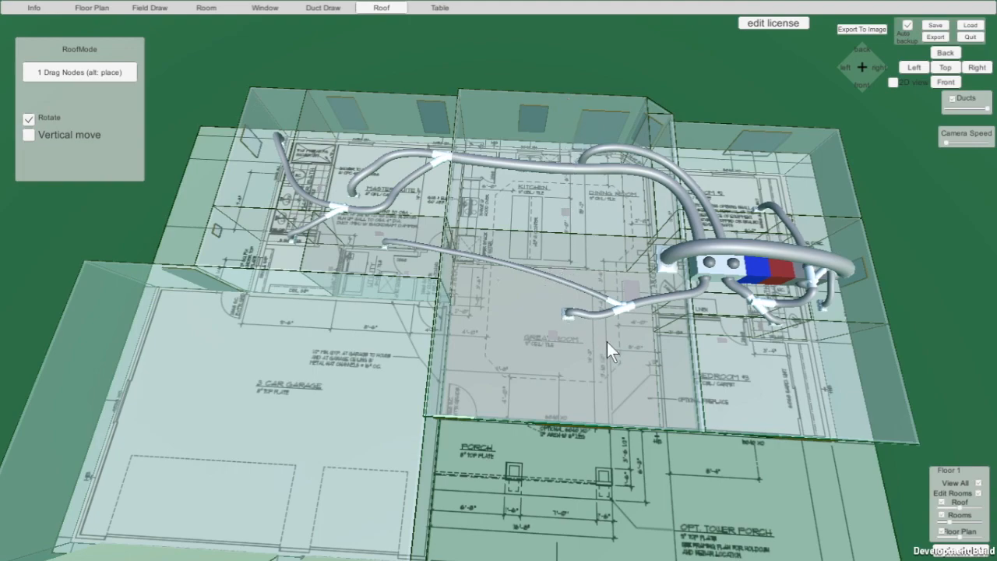
{"action": "right_click_drag", "start_coordinate": [568, 278], "coordinate": [568, 308]}
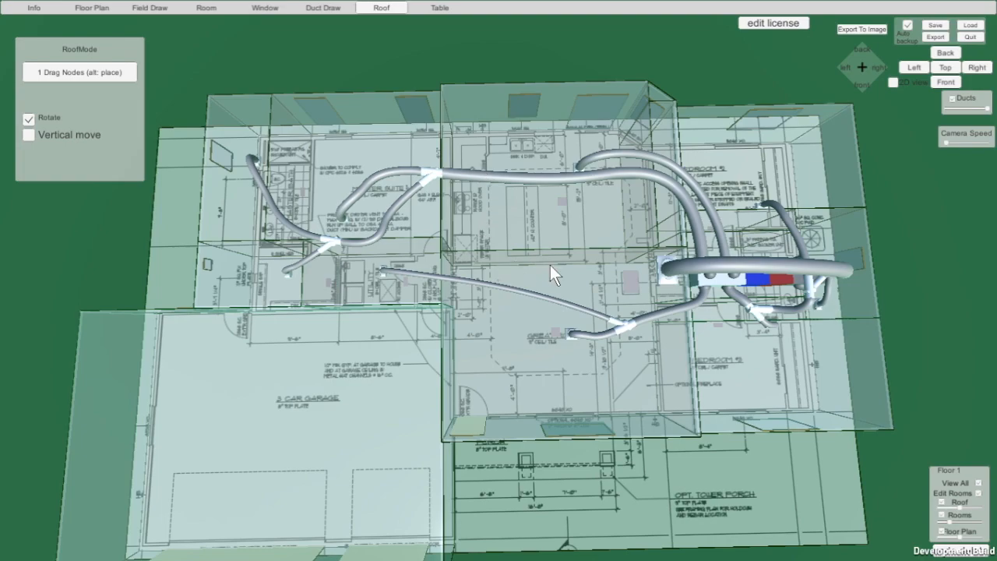
Examine the floor plan in a flat 2D top view at closer zoom, and return to the 3D view.
{"action": "left_click", "coordinate": [893, 82]}
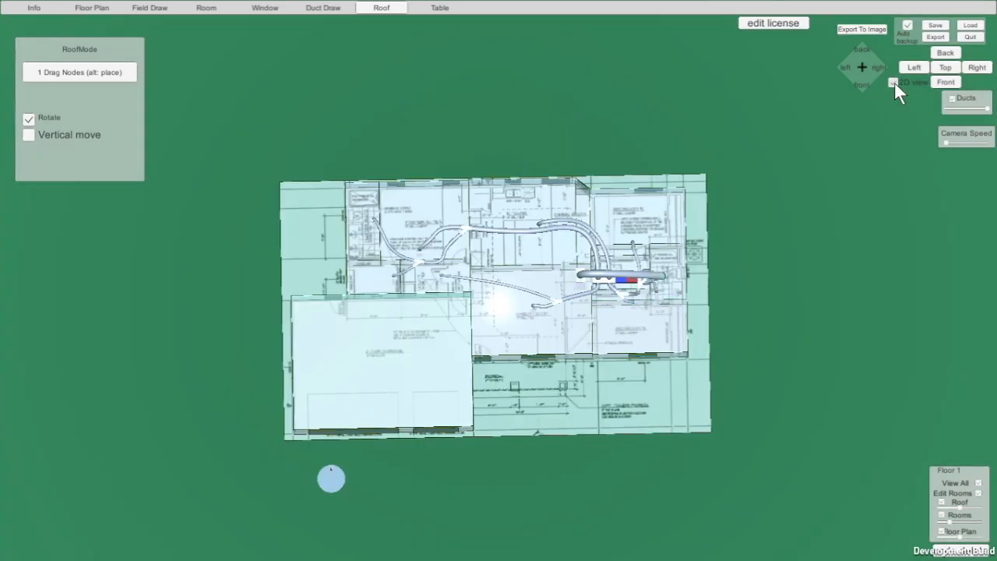
{"action": "left_click", "coordinate": [946, 68]}
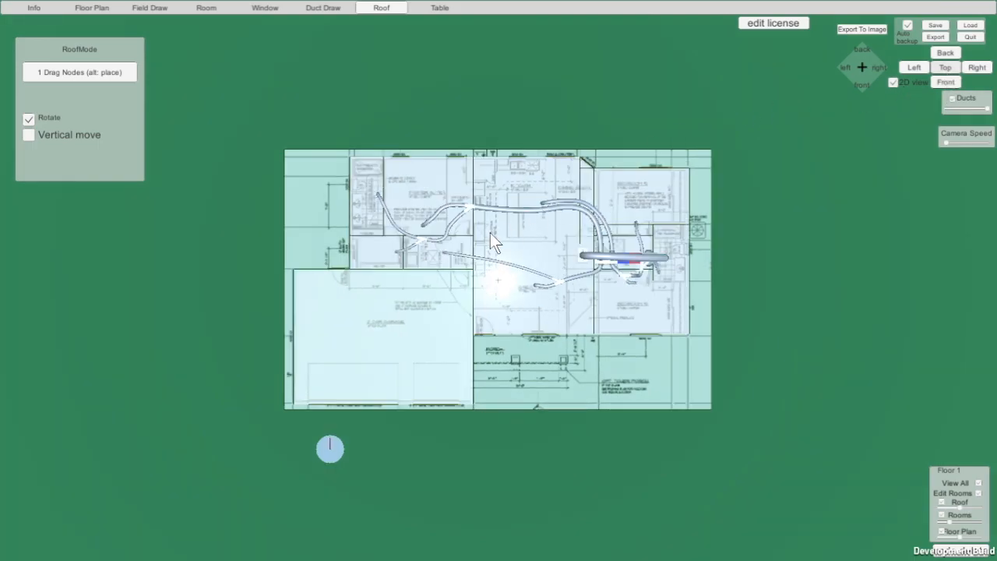
{"action": "scroll", "coordinate": [491, 232], "scroll_direction": "up", "scroll_amount": 5}
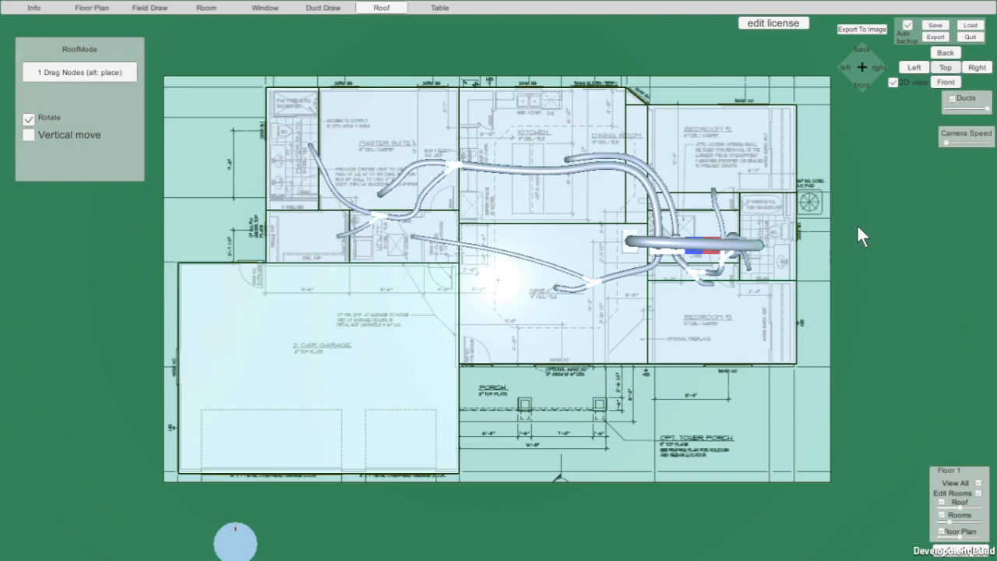
{"action": "left_click", "coordinate": [893, 82]}
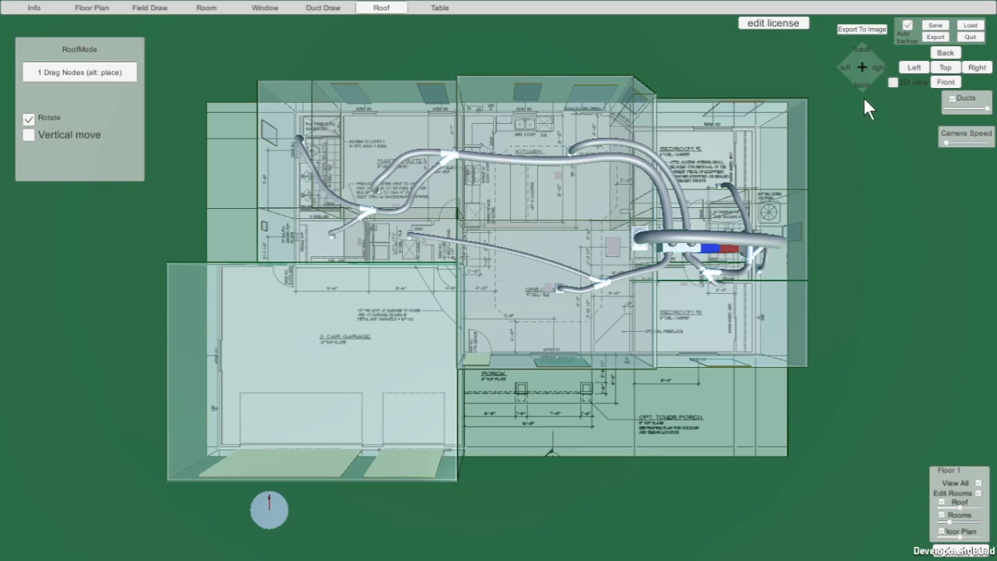
Pan across the 3D house model to examine the garage, porch and bedroom sides from the front.
{"action": "middle_click_drag", "start_coordinate": [793, 241], "coordinate": [658, 85]}
{"action": "middle_click_drag", "start_coordinate": [715, 305], "coordinate": [735, 220]}
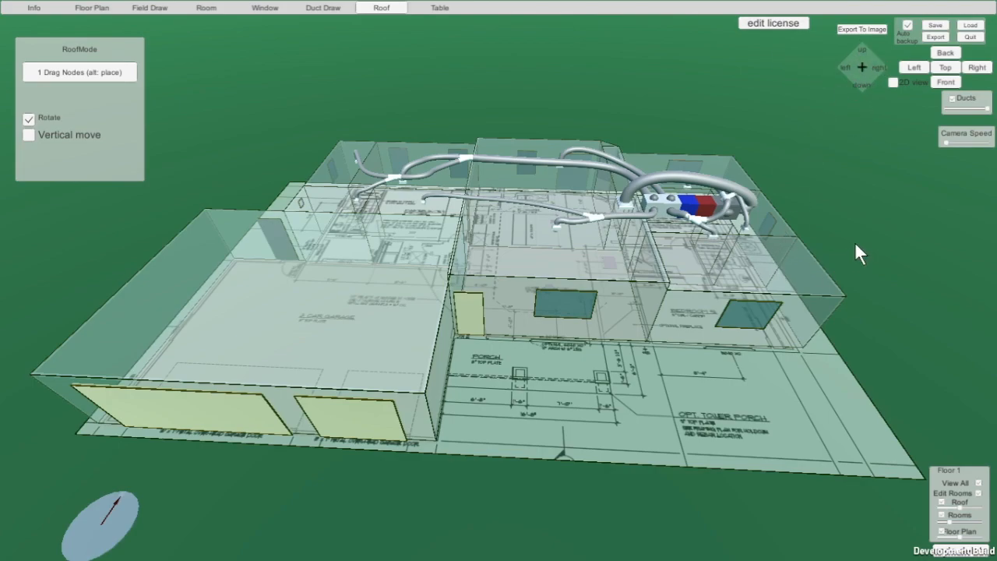
{"action": "middle_click_drag", "start_coordinate": [894, 219], "coordinate": [552, 235]}
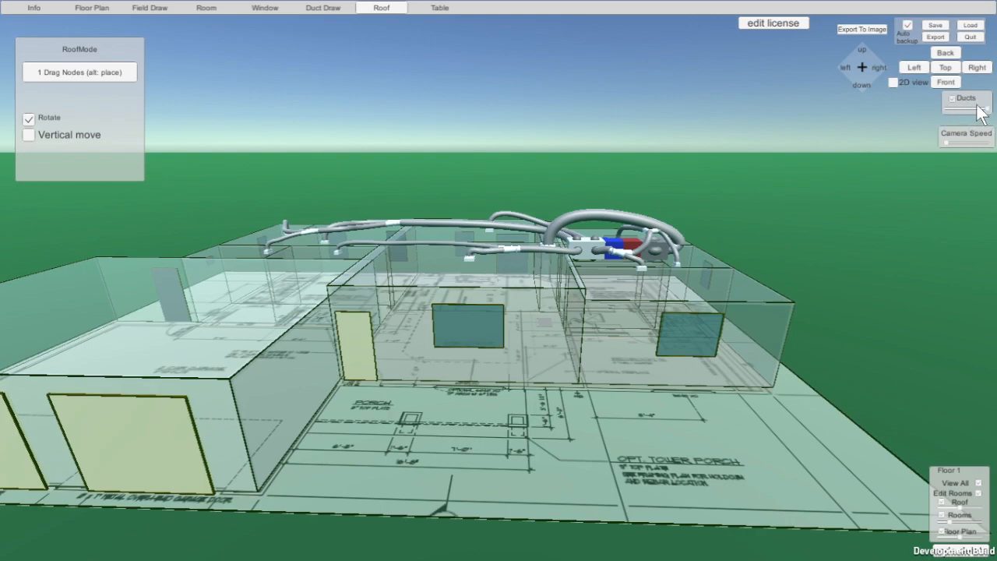
{"action": "mouse_move", "coordinate": [988, 109]}
{"action": "left_mouse_down"}
{"action": "mouse_move", "coordinate": [936, 109]}
{"action": "mouse_move", "coordinate": [995, 111]}
{"action": "left_mouse_up"}
{"action": "middle_click_drag", "start_coordinate": [557, 278], "coordinate": [912, 261]}
{"action": "middle_click_drag", "start_coordinate": [451, 268], "coordinate": [573, 229]}
{"action": "middle_click_drag", "start_coordinate": [383, 251], "coordinate": [760, 243]}
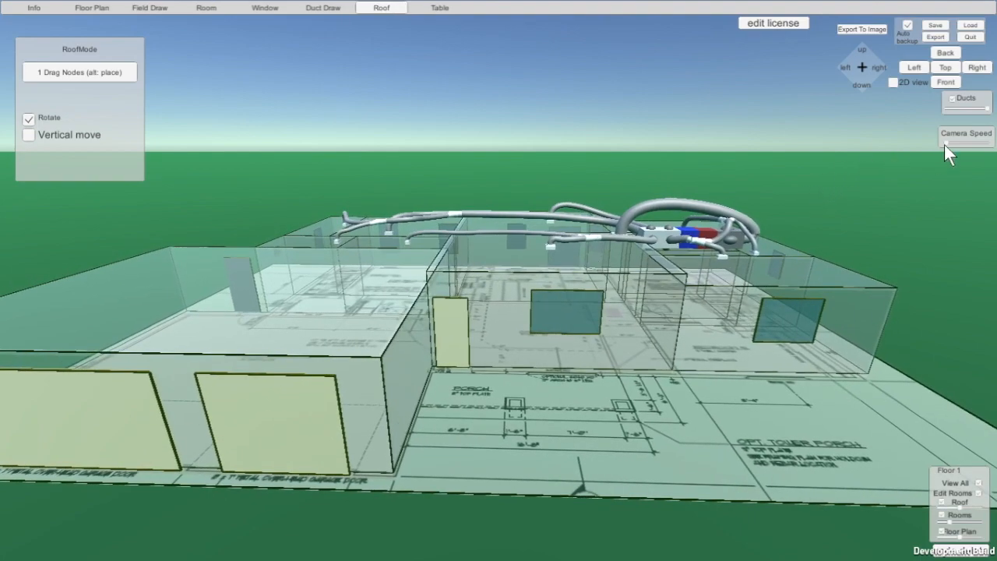
Raise the camera speed, pan the house model to test the movement, and bring the speed back to low.
{"action": "left_click", "coordinate": [964, 142]}
{"action": "middle_click_drag", "start_coordinate": [554, 242], "coordinate": [735, 241]}
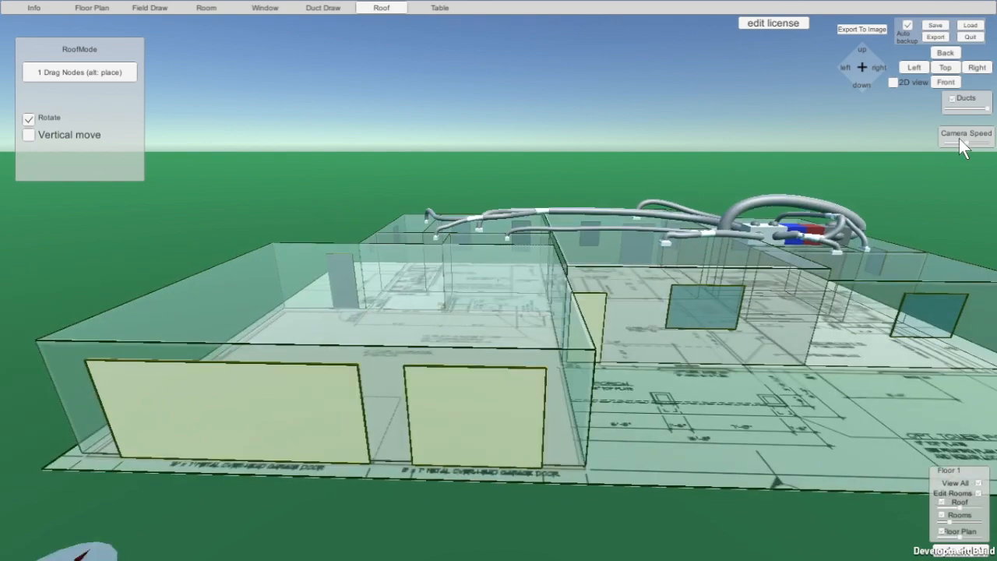
{"action": "middle_click_drag", "start_coordinate": [692, 234], "coordinate": [957, 149]}
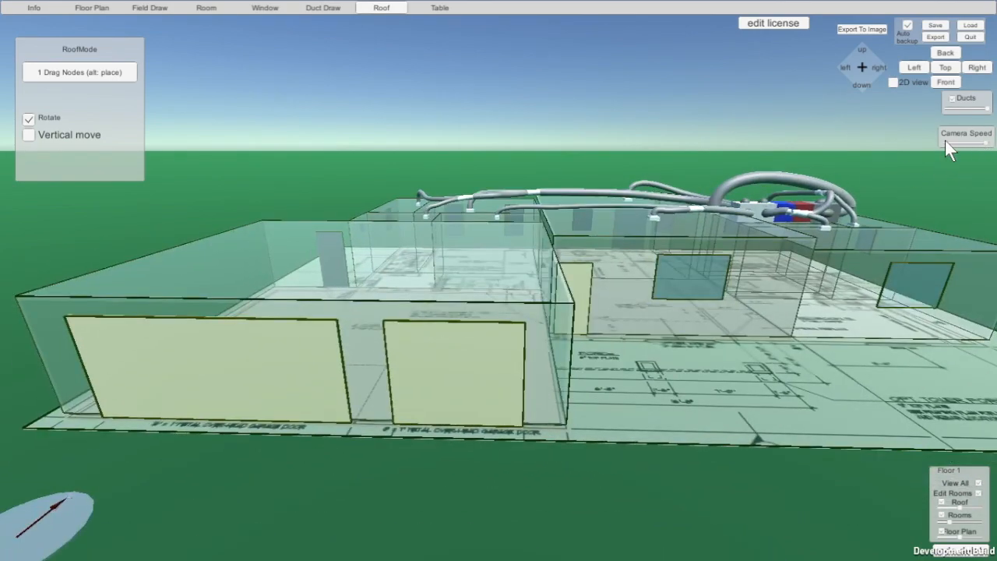
{"action": "left_click", "coordinate": [946, 144]}
{"action": "middle_click_drag", "start_coordinate": [633, 206], "coordinate": [496, 289]}
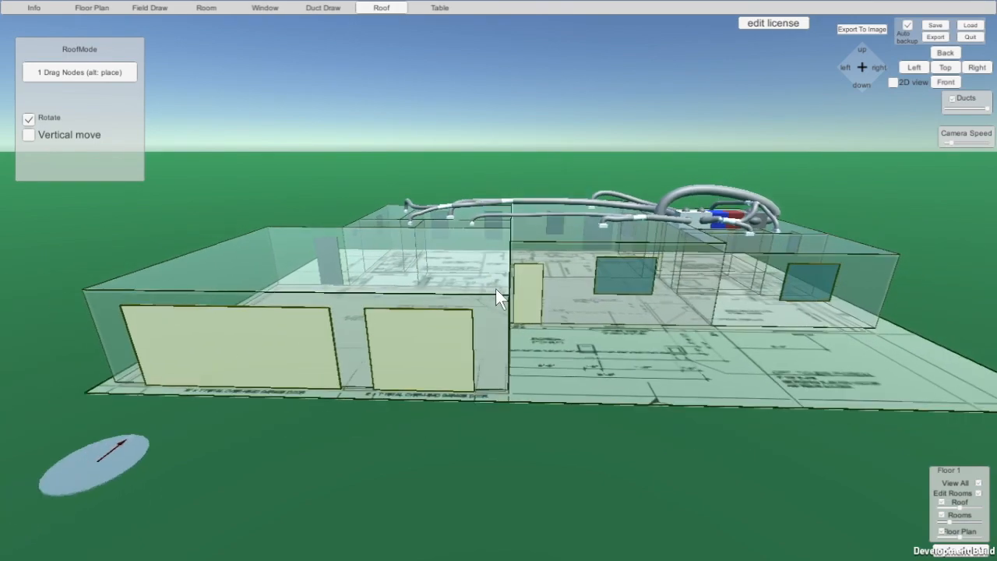
Look down on the house from a steeper front angle, and zoom in on the garage and porch and back out.
{"action": "right_click_drag", "start_coordinate": [495, 288], "coordinate": [545, 332]}
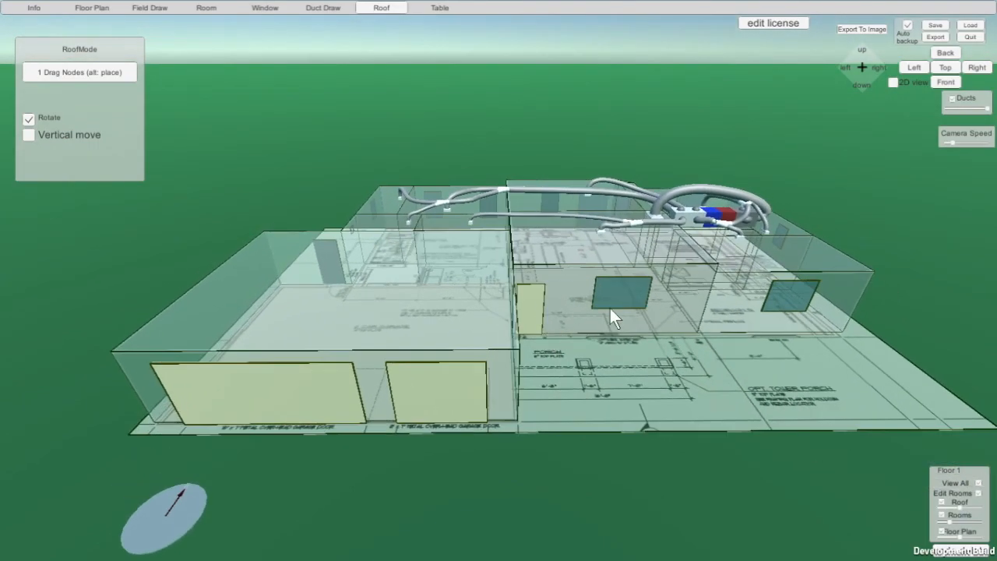
{"action": "scroll", "coordinate": [652, 279], "scroll_direction": "up", "scroll_amount": 2}
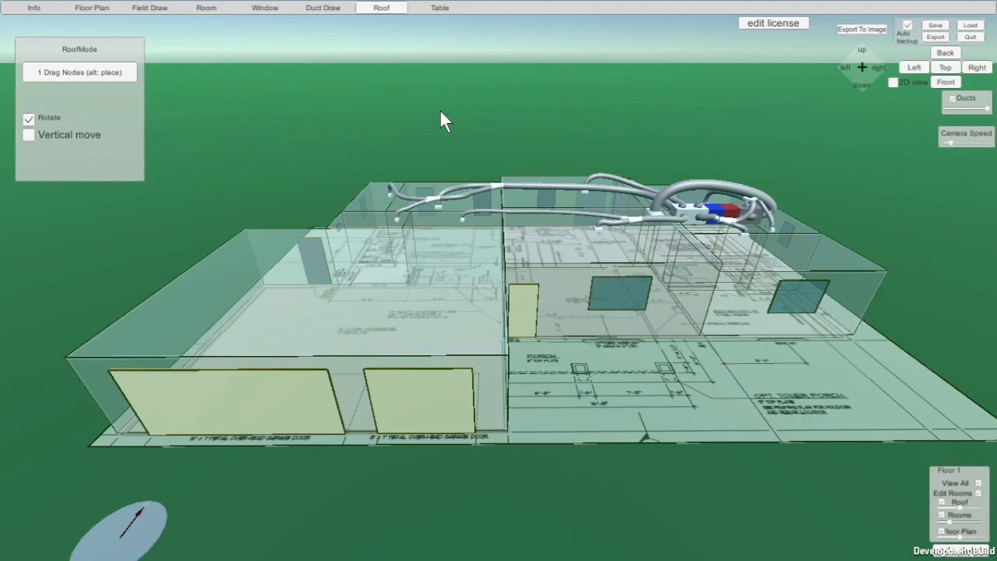
{"action": "scroll", "coordinate": [441, 113], "scroll_direction": "up", "scroll_amount": 3}
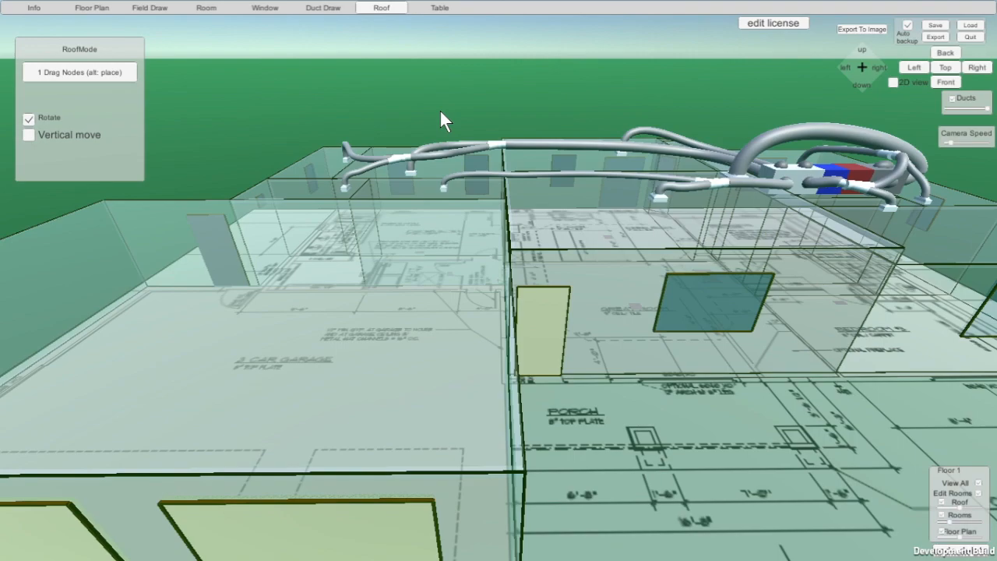
{"action": "scroll", "coordinate": [441, 113], "scroll_direction": "down", "scroll_amount": 1}
{"action": "scroll", "coordinate": [441, 121], "scroll_direction": "down", "scroll_amount": 2}
Move the camera sideways, forward and backward to examine the house and its ducts from different distances.
{"action": "key", "text": "Left"}
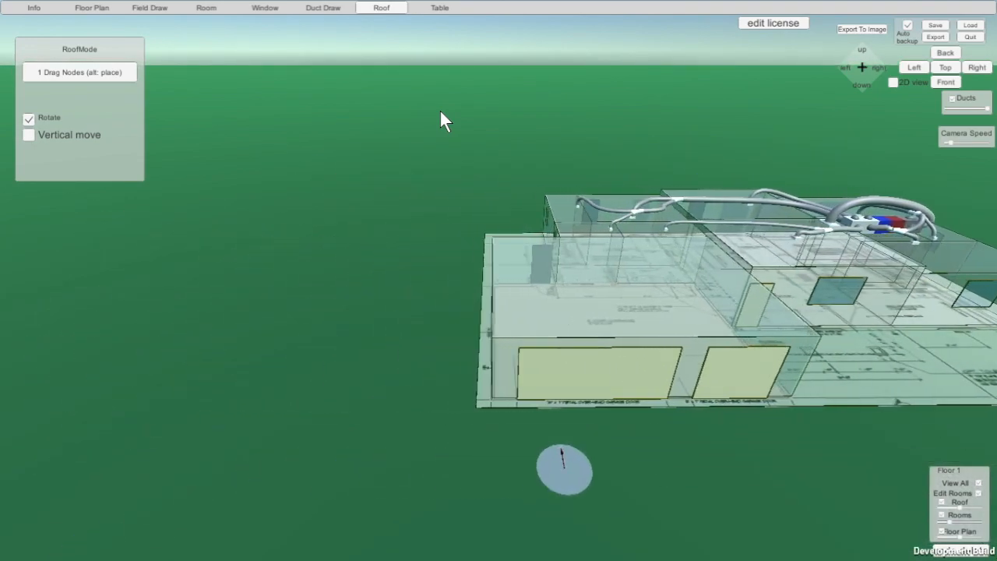
{"action": "key", "text": "Left"}
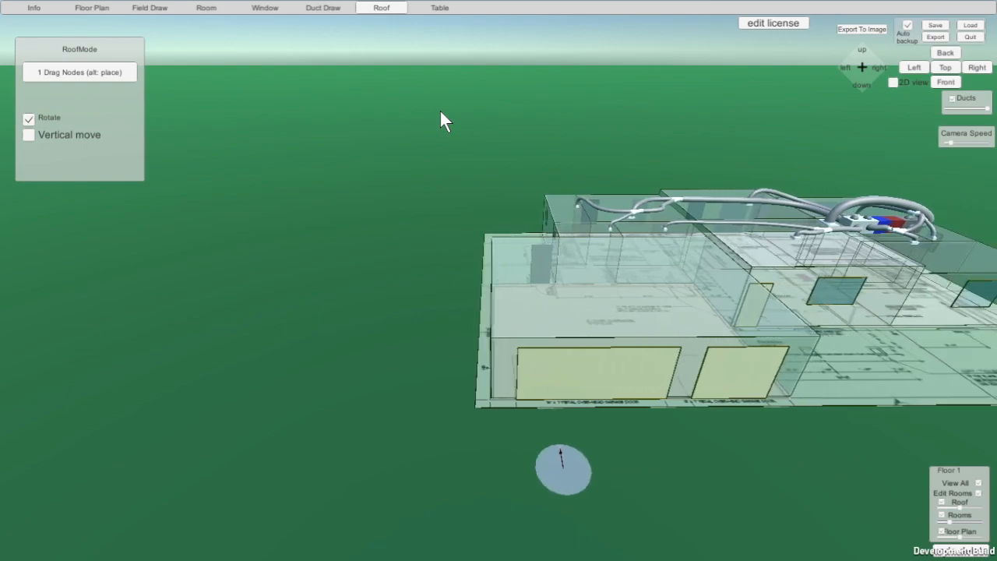
{"action": "key", "text": "Right"}
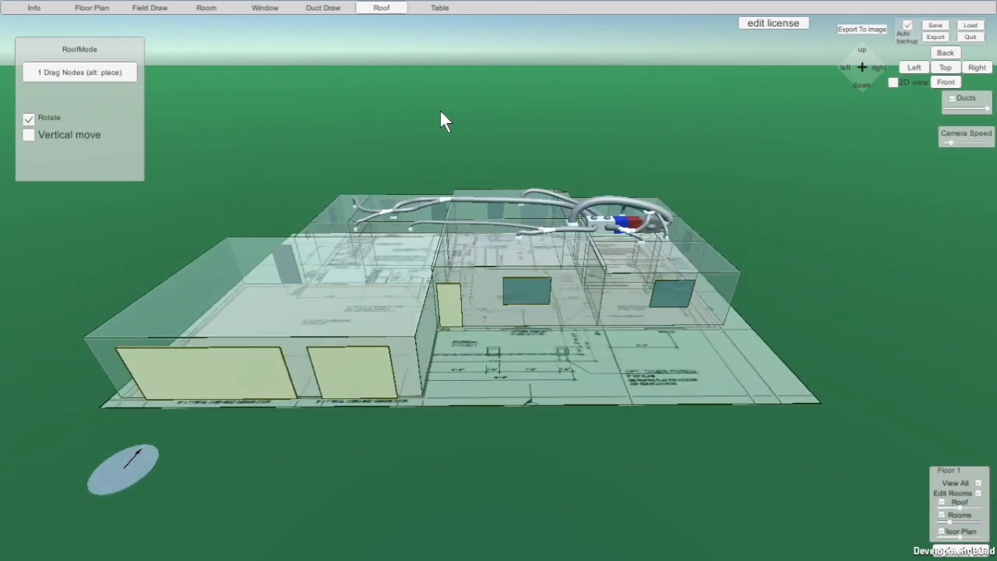
{"action": "key", "text": "Left"}
{"action": "key", "text": "Up"}
{"action": "key", "text": "Down"}
{"action": "key", "text": "Up"}
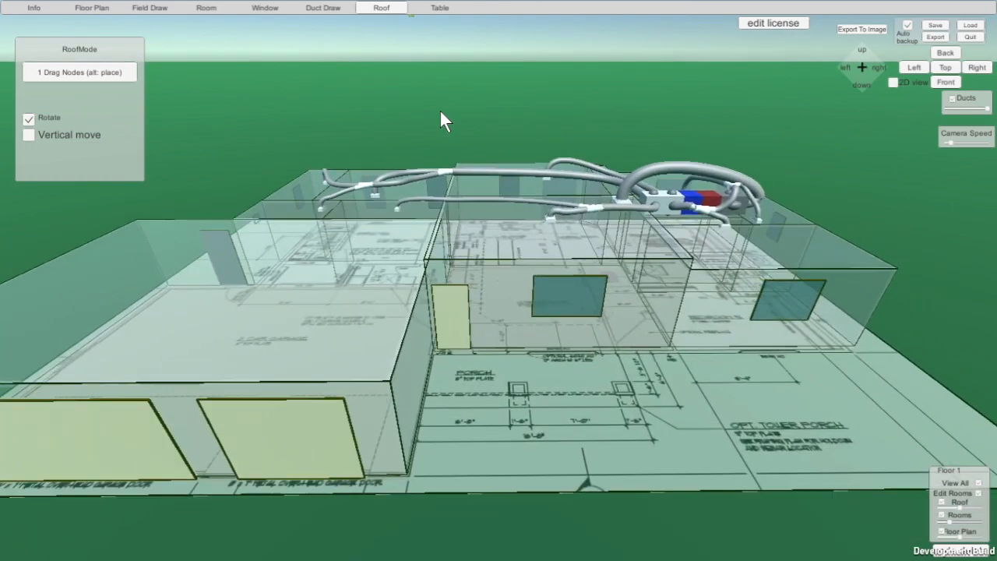
{"action": "key", "text": "Down"}
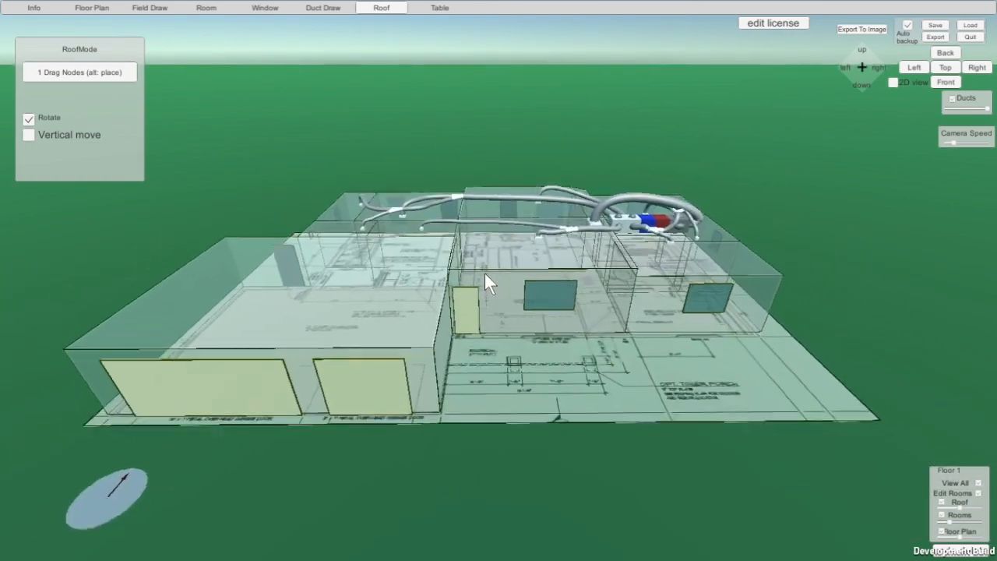
{"action": "key", "text": "Up"}
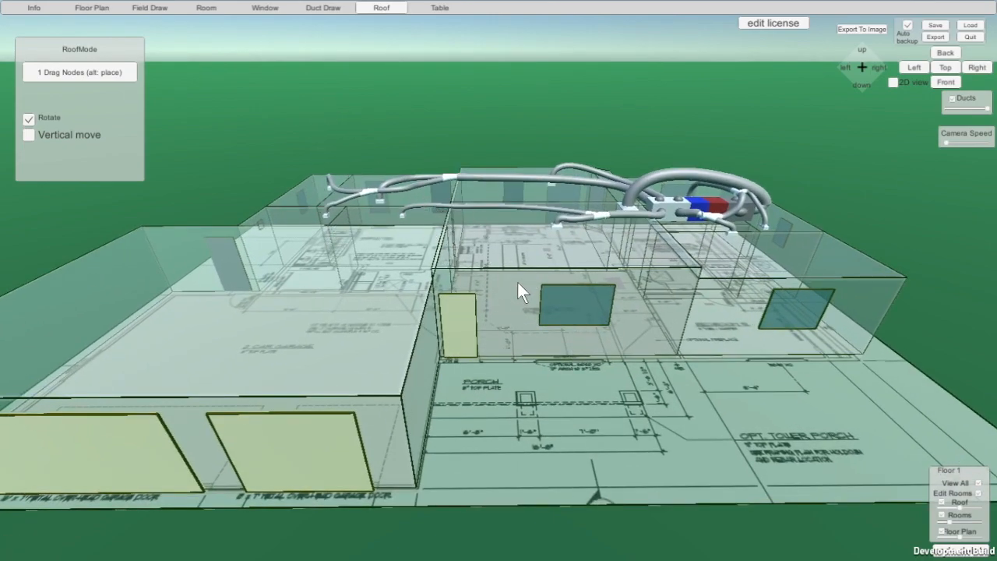
{"action": "key", "text": "Left"}
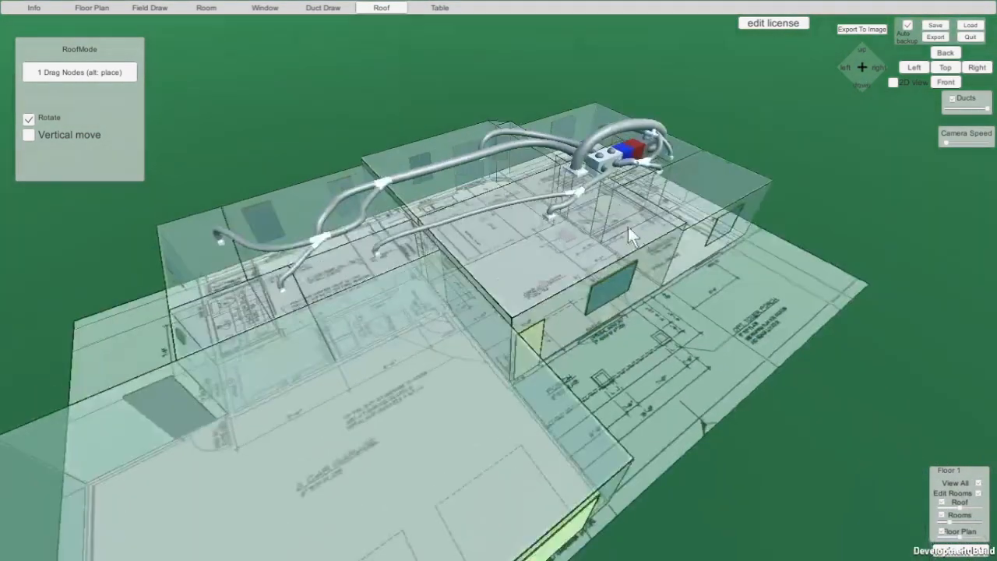
Examine the house from the front and zoom in closely on the ducts above the great room.
{"action": "left_click_drag", "start_coordinate": [628, 227], "coordinate": [505, 236]}
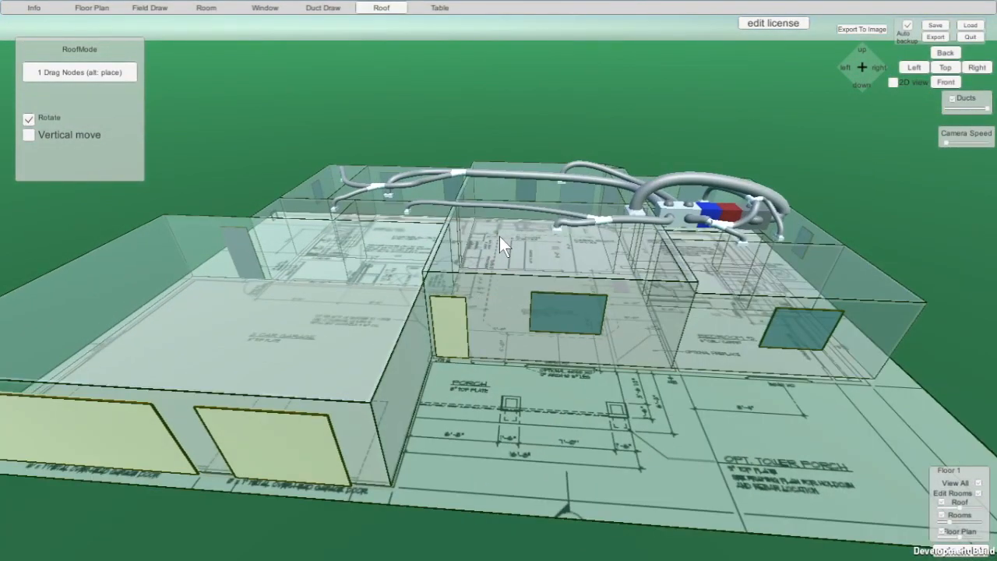
{"action": "key", "text": "Left"}
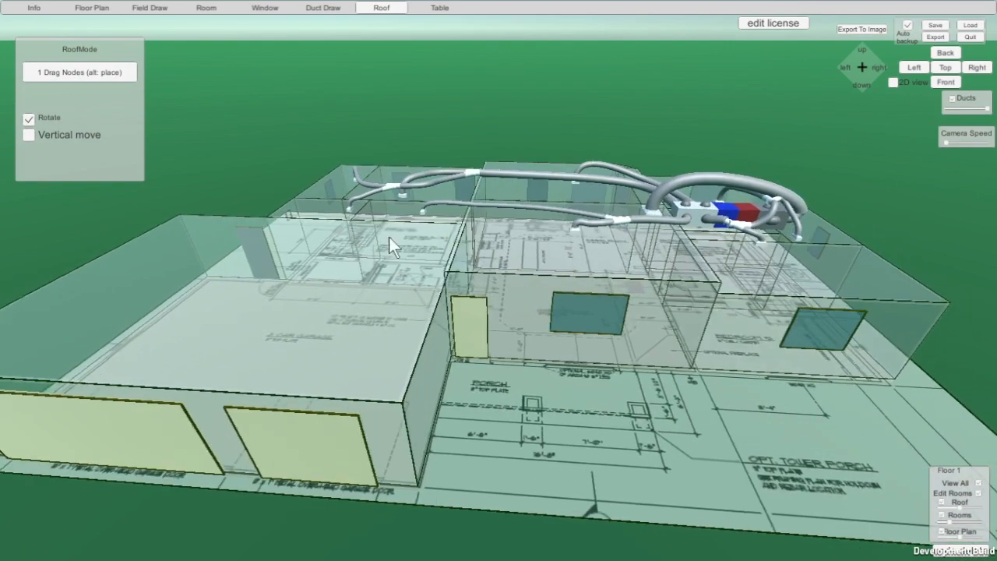
{"action": "left_click_drag", "start_coordinate": [392, 246], "coordinate": [487, 220]}
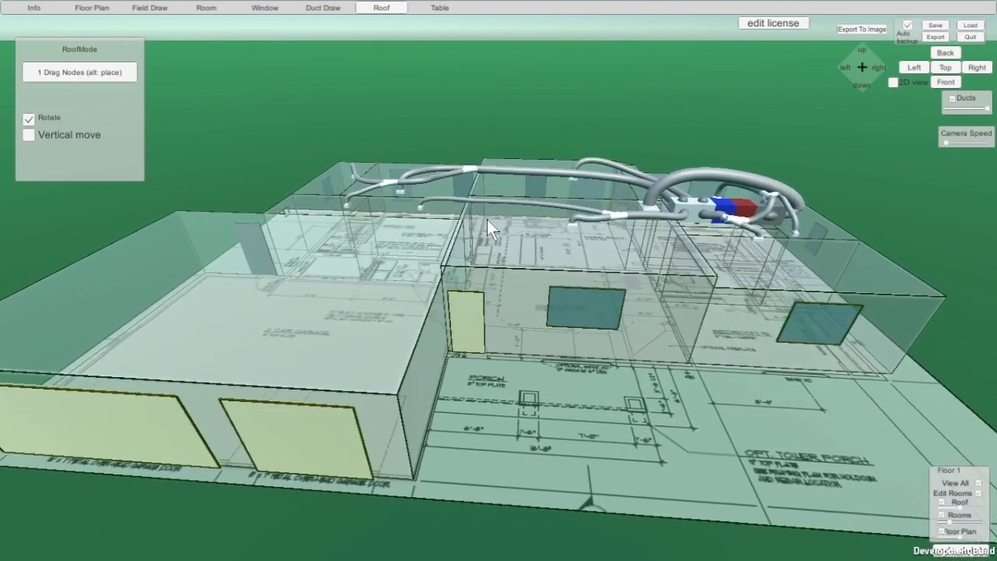
{"action": "left_click_drag", "start_coordinate": [740, 220], "coordinate": [508, 183]}
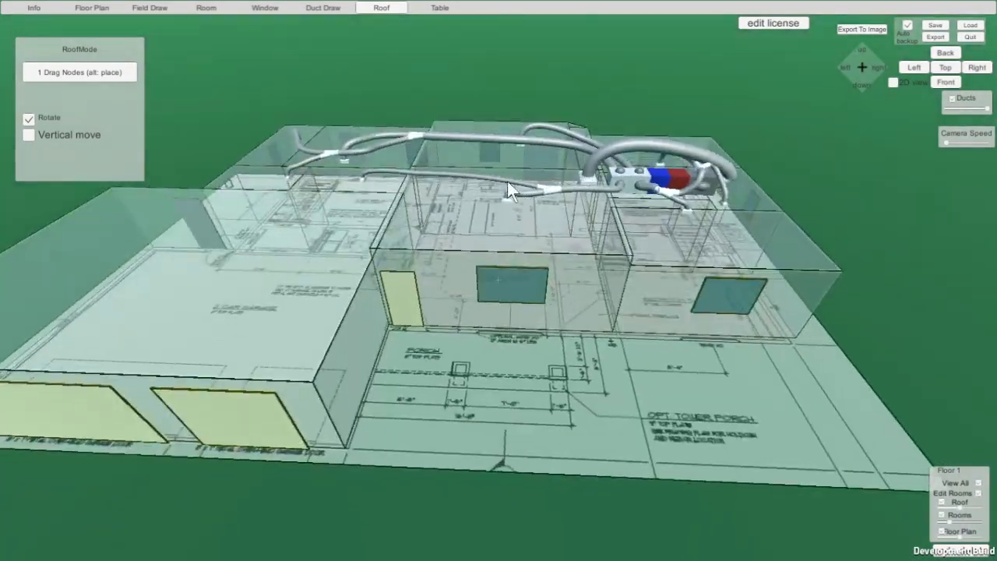
{"action": "scroll", "coordinate": [507, 181], "scroll_direction": "up", "scroll_amount": 10}
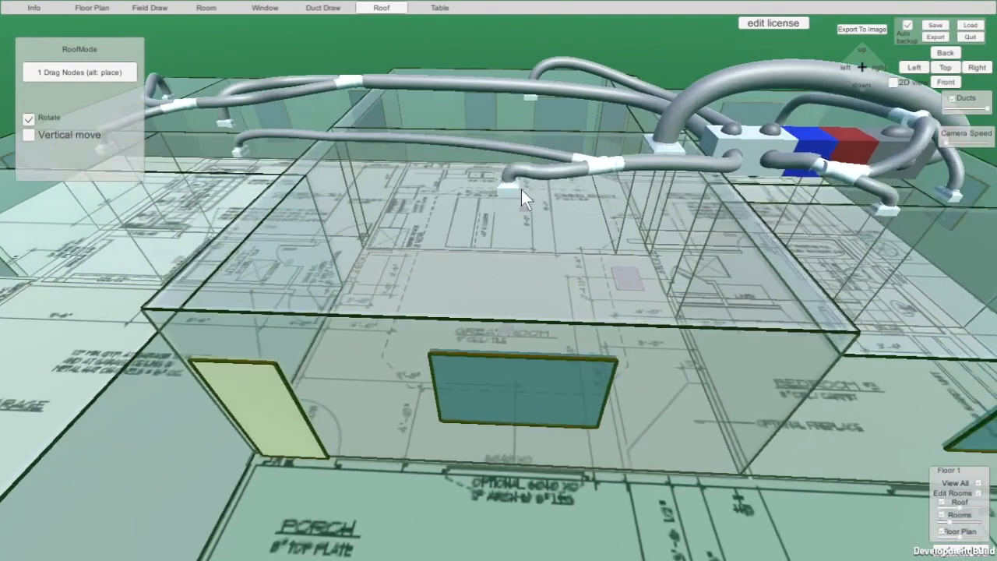
{"action": "scroll", "coordinate": [606, 294], "scroll_direction": "up", "scroll_amount": 5}
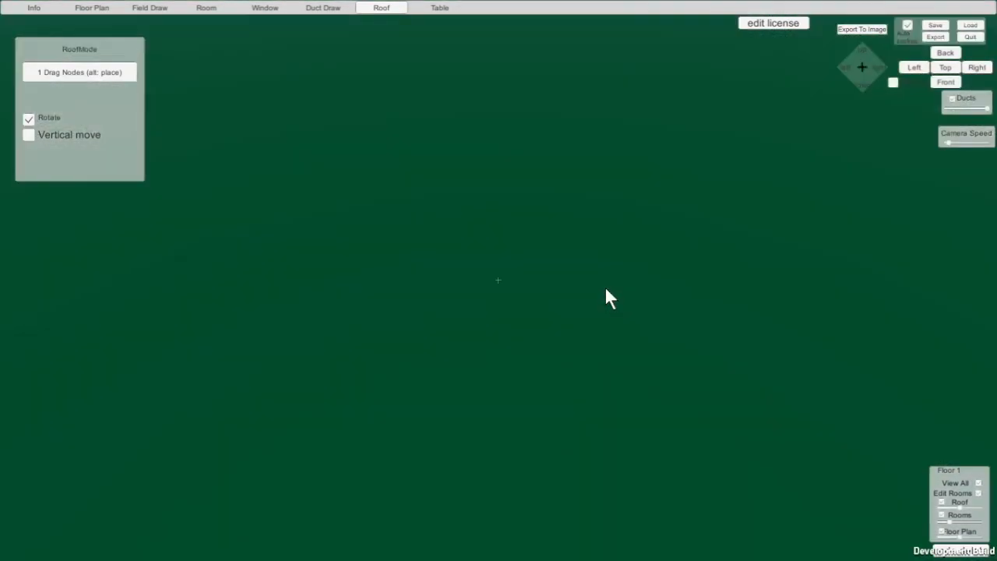
Return to the front view of the house, zoom out and in, and pan across the garage and porch.
{"action": "left_click", "coordinate": [938, 82]}
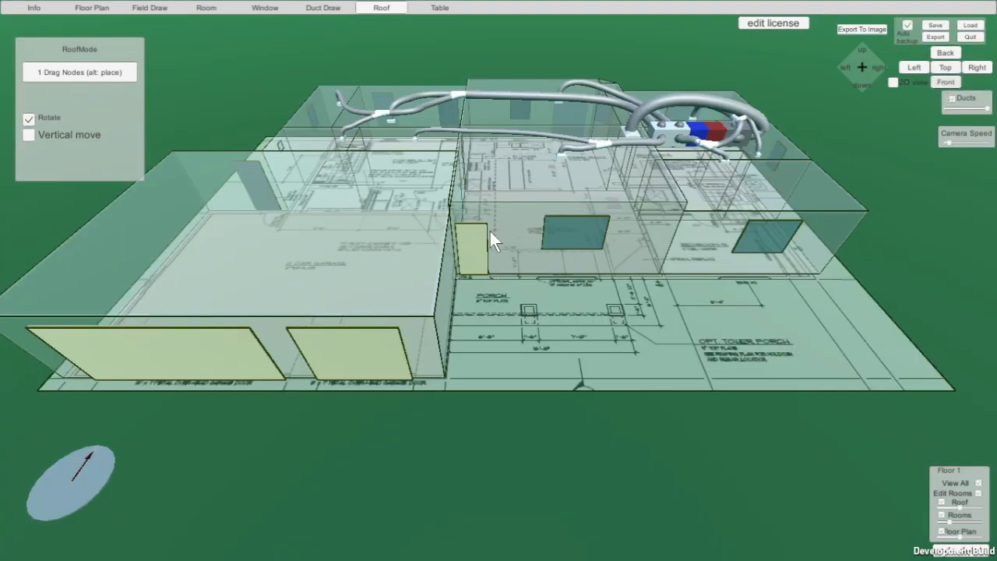
{"action": "scroll", "coordinate": [490, 233], "scroll_direction": "down", "scroll_amount": 5}
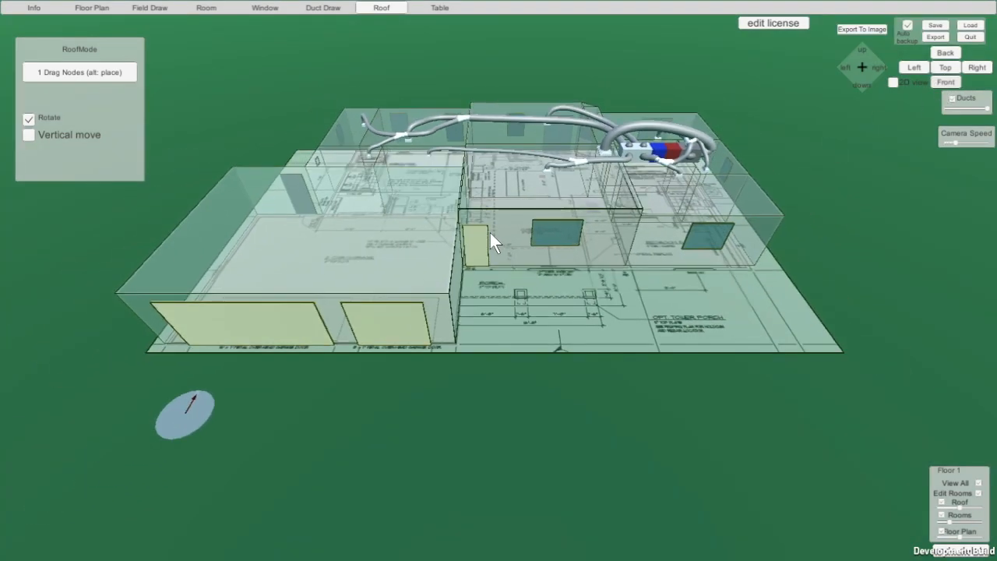
{"action": "scroll", "coordinate": [485, 232], "scroll_direction": "up", "scroll_amount": 4}
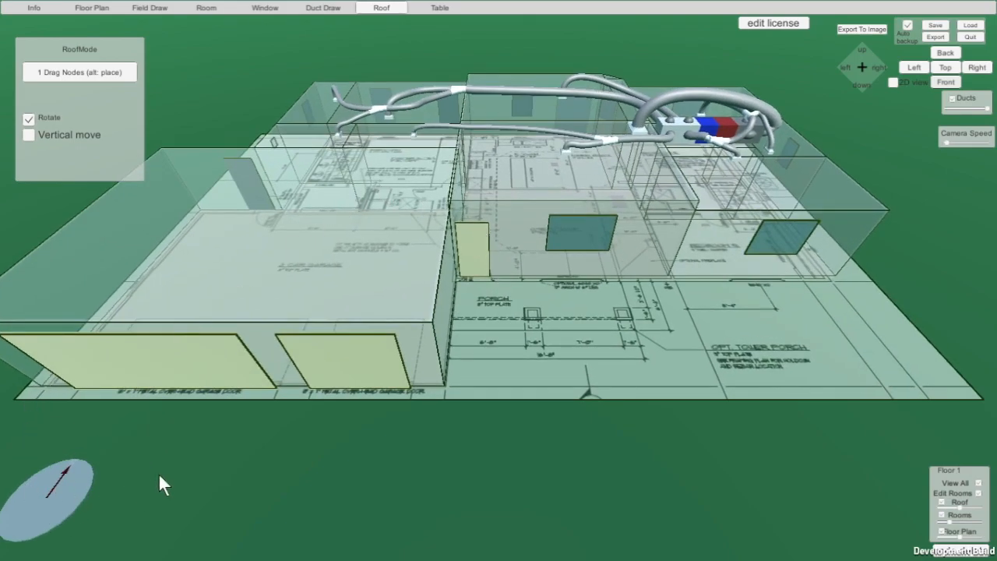
{"action": "middle_click_drag", "start_coordinate": [159, 475], "coordinate": [475, 458]}
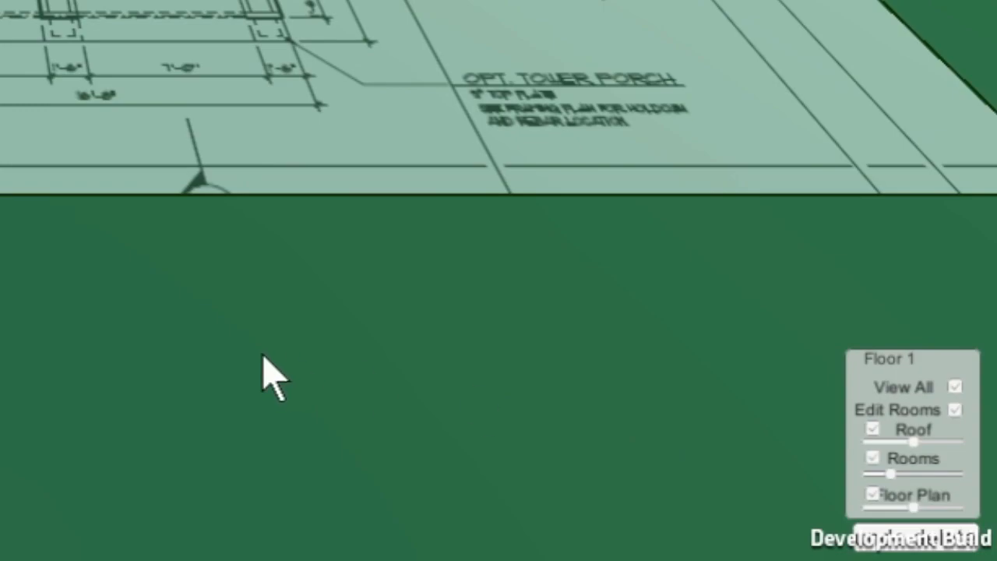
{"action": "scroll", "coordinate": [341, 329], "scroll_direction": "down", "scroll_amount": 1}
{"action": "left_click_drag", "start_coordinate": [314, 341], "coordinate": [79, 371]}
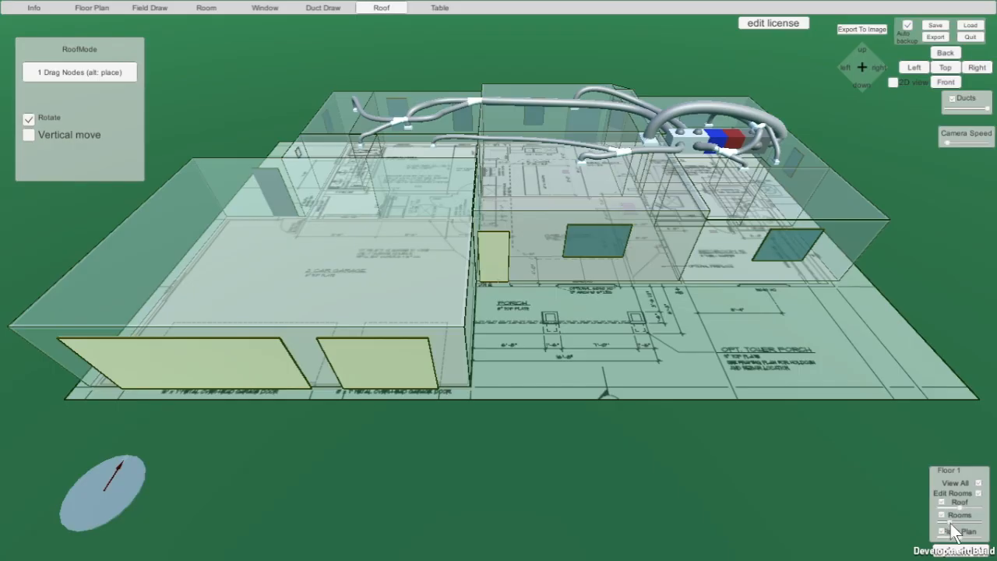
Make the rooms fully opaque, make them fully transparent, set a low opacity, and orbit around the house to compare.
{"action": "left_click_drag", "start_coordinate": [950, 524], "coordinate": [989, 523]}
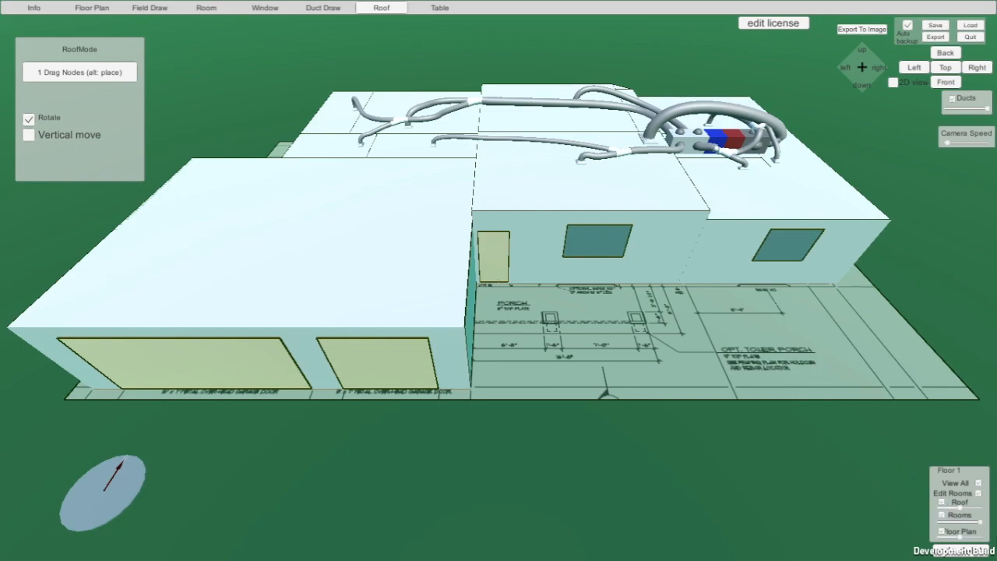
{"action": "left_click_drag", "start_coordinate": [980, 523], "coordinate": [933, 526]}
{"action": "mouse_move", "coordinate": [612, 293]}
{"action": "right_mouse_down"}
{"action": "mouse_move", "coordinate": [517, 213]}
{"action": "mouse_move", "coordinate": [564, 189]}
{"action": "mouse_move", "coordinate": [648, 191]}
{"action": "mouse_move", "coordinate": [659, 249]}
{"action": "mouse_move", "coordinate": [630, 286]}
{"action": "mouse_move", "coordinate": [599, 294]}
{"action": "mouse_move", "coordinate": [606, 289]}
{"action": "right_mouse_up"}
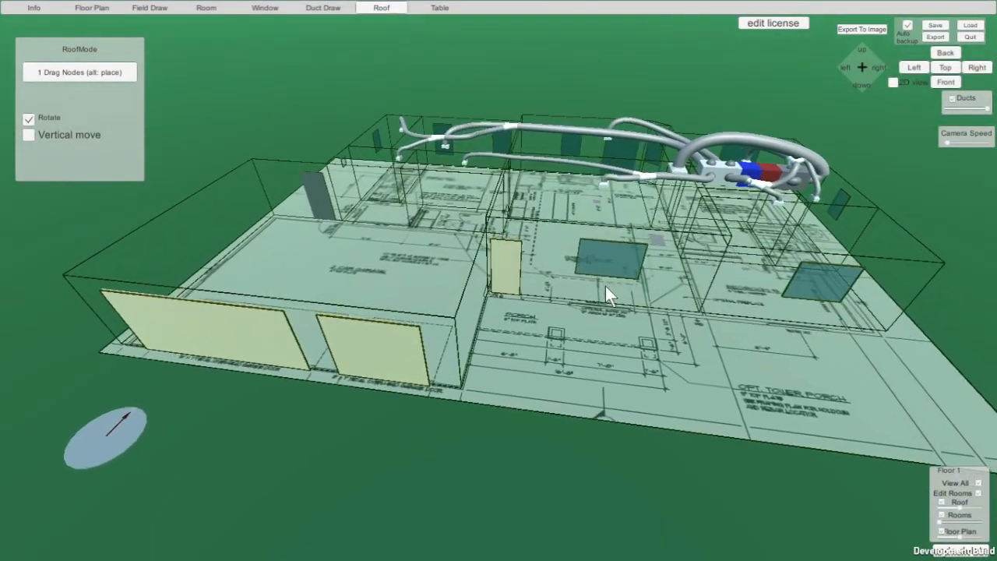
{"action": "left_click", "coordinate": [947, 524]}
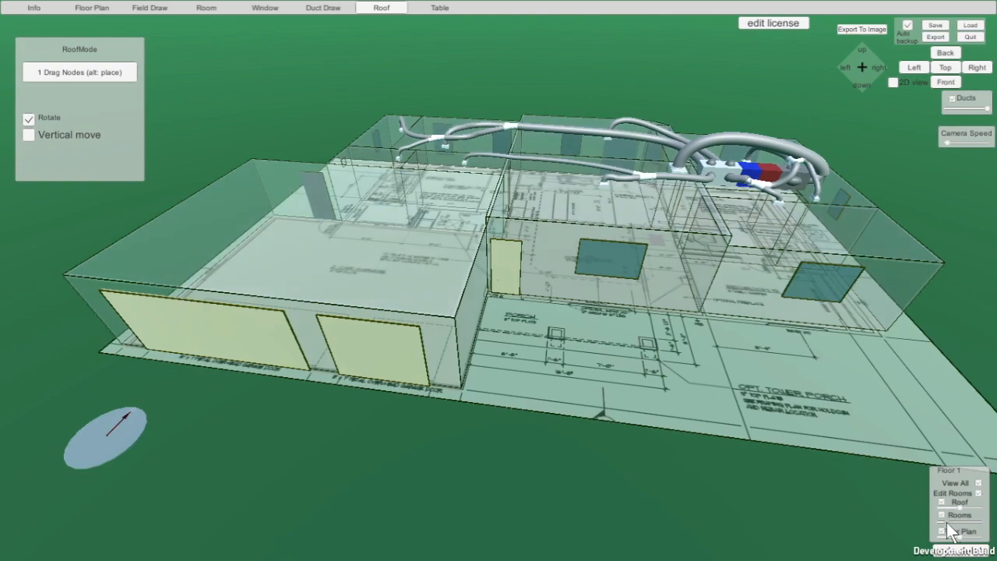
{"action": "right_click_drag", "start_coordinate": [614, 337], "coordinate": [536, 150]}
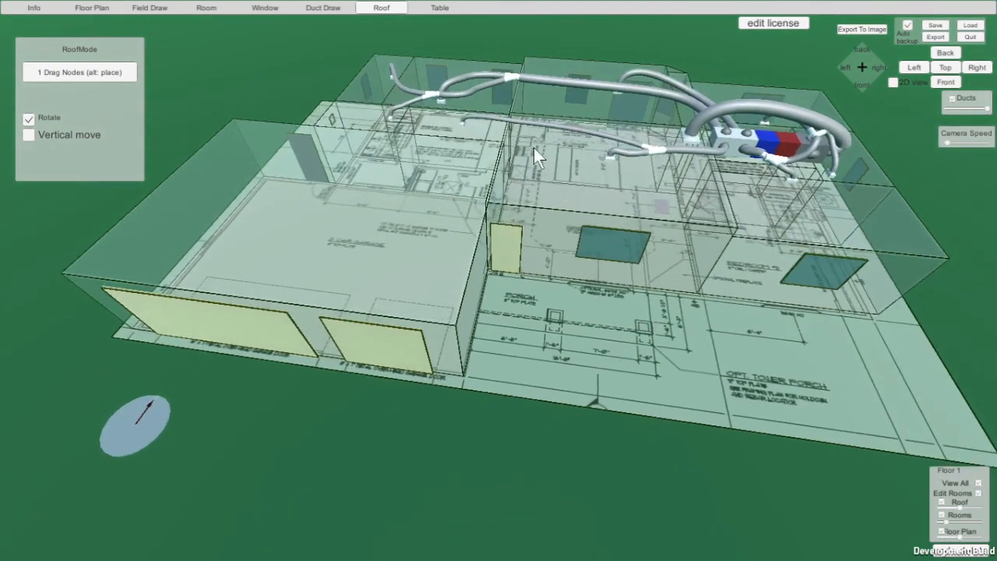
{"action": "right_click_drag", "start_coordinate": [505, 118], "coordinate": [585, 195]}
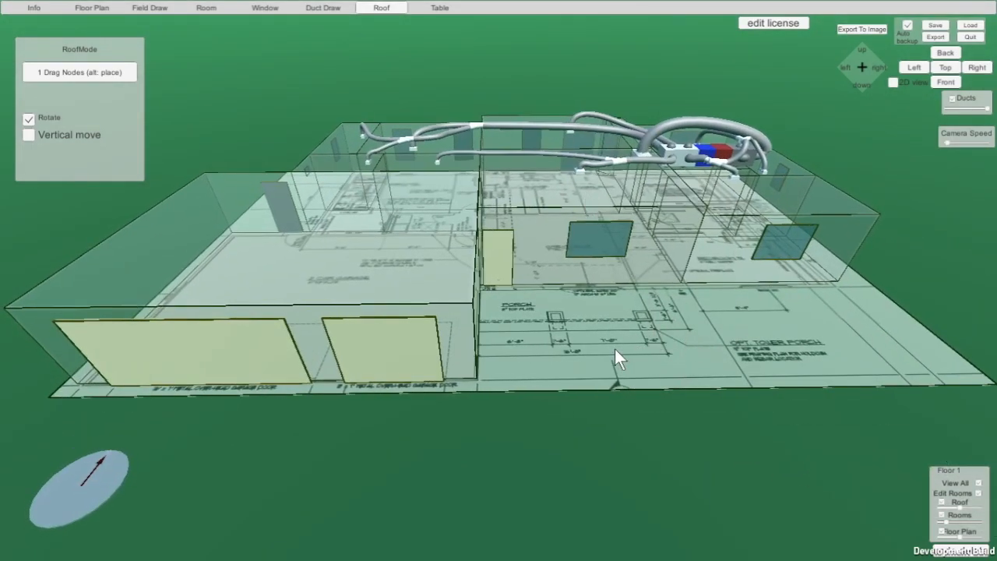
Hide and restore the floor plan and the rooms in turn, and view the house from lower and higher angles.
{"action": "left_click", "coordinate": [942, 531]}
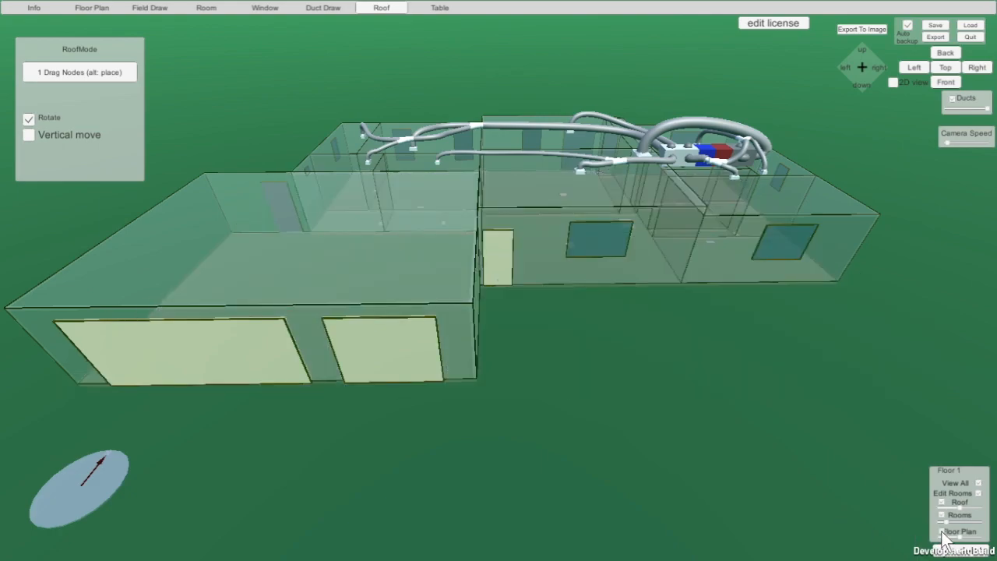
{"action": "left_click", "coordinate": [941, 530]}
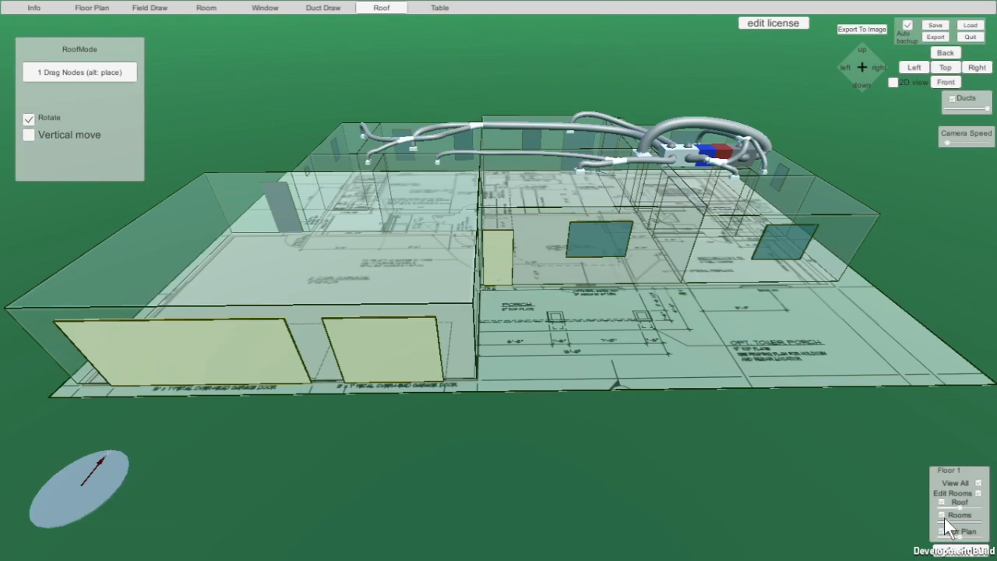
{"action": "left_click", "coordinate": [942, 514]}
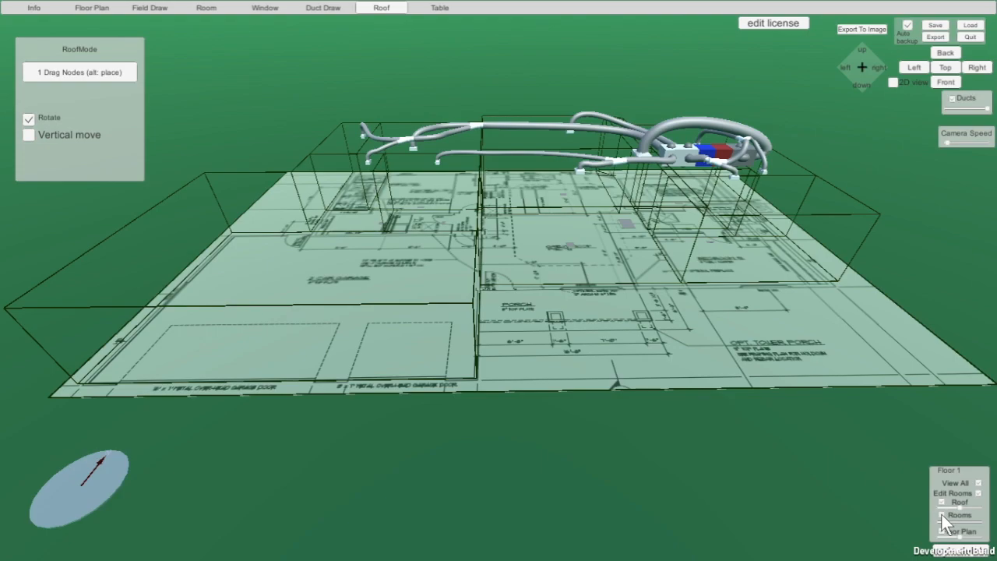
{"action": "left_click", "coordinate": [941, 514]}
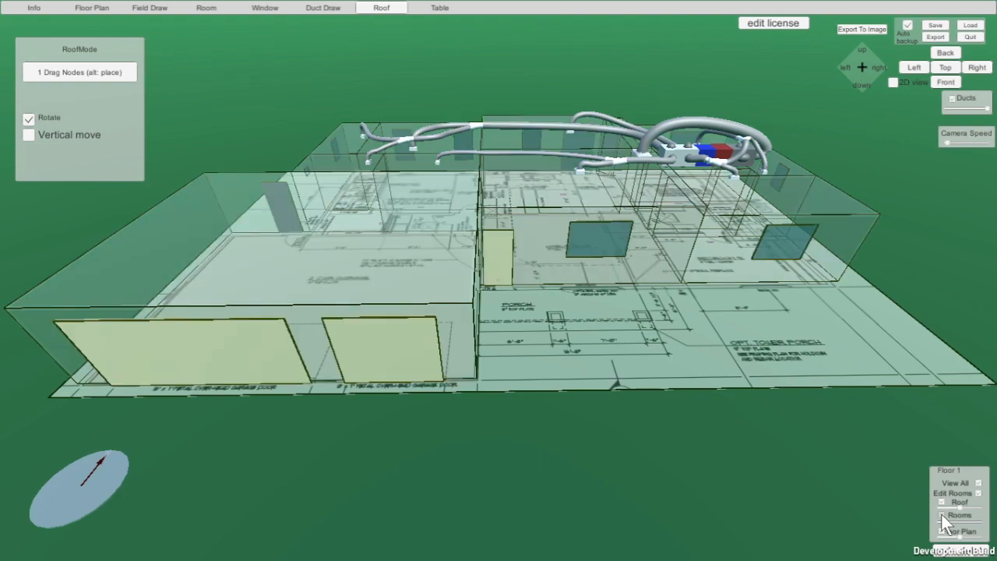
{"action": "right_click_drag", "start_coordinate": [870, 514], "coordinate": [834, 455]}
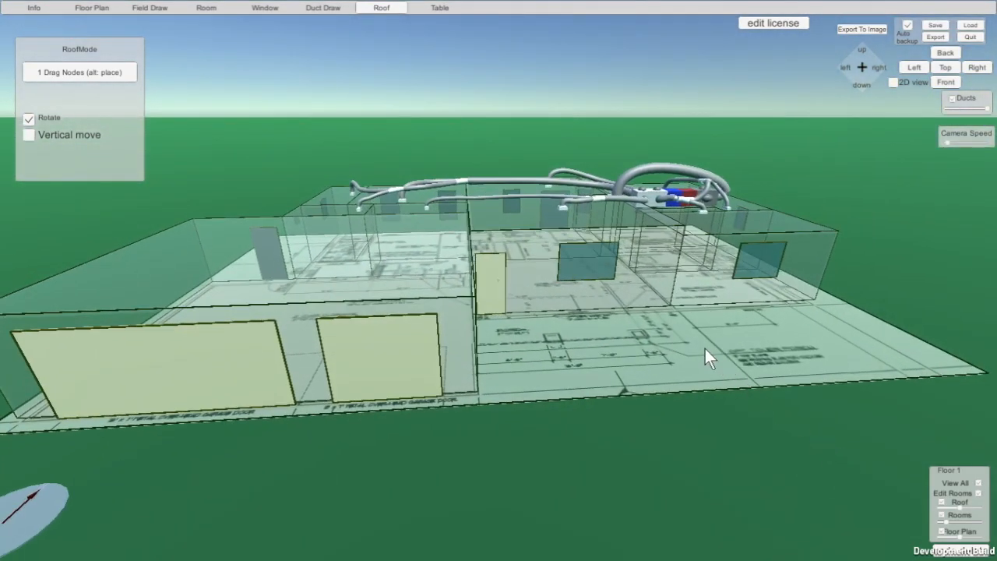
{"action": "right_click_drag", "start_coordinate": [643, 344], "coordinate": [644, 365]}
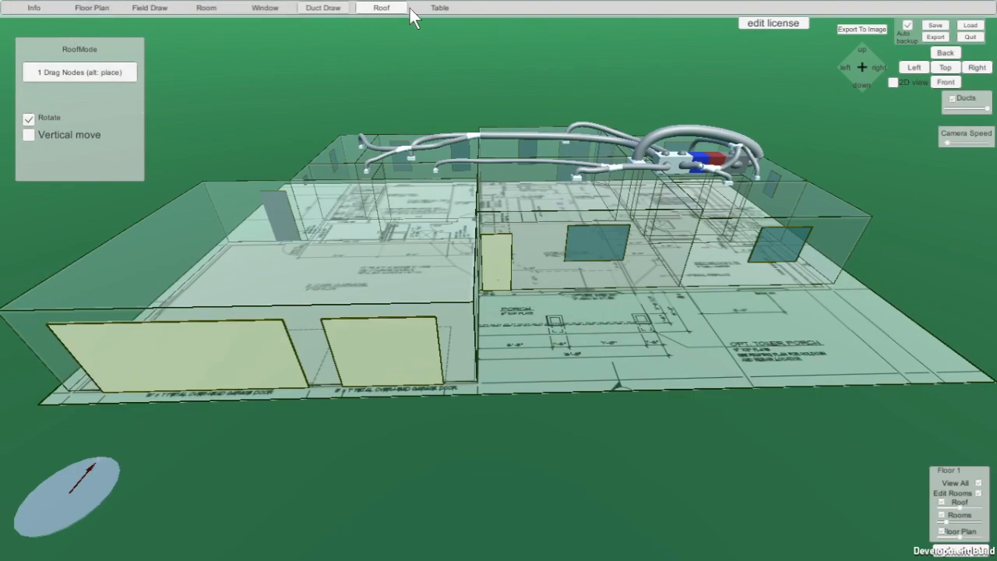
Open the project information, and switch to floor plan mode with the house seen from a higher angle.
{"action": "left_click", "coordinate": [26, 8]}
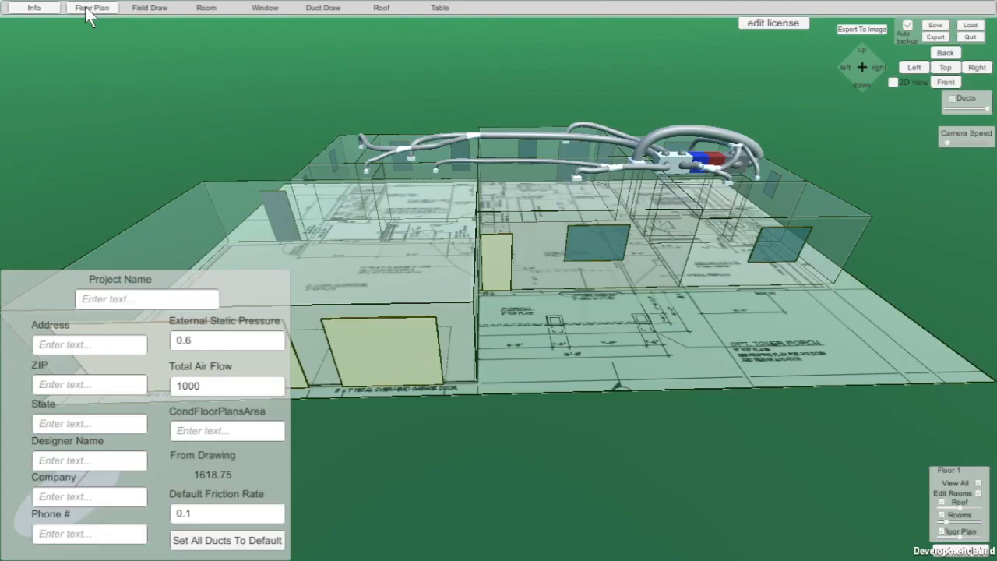
{"action": "left_click", "coordinate": [87, 9]}
{"action": "middle_click_drag", "start_coordinate": [565, 438], "coordinate": [565, 381]}
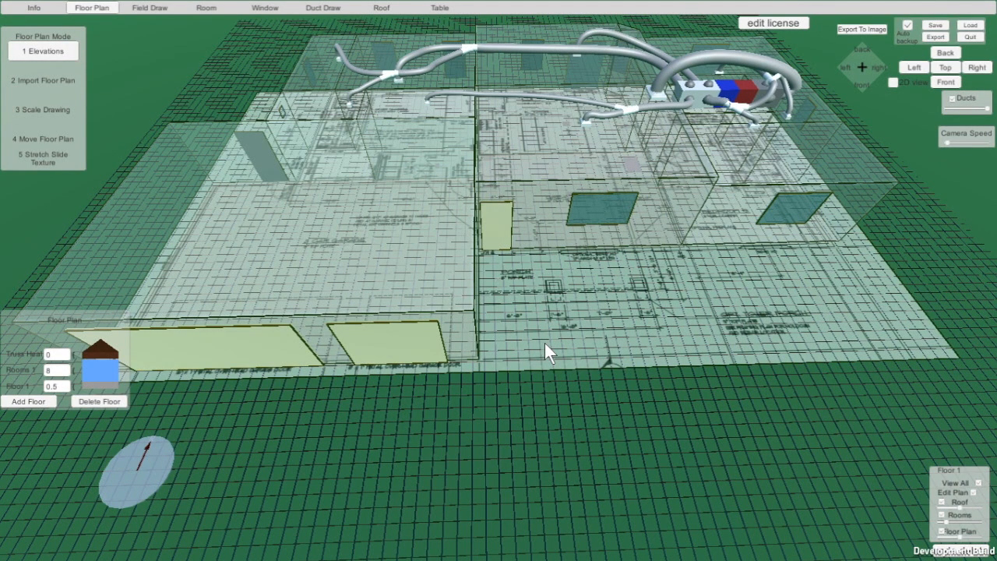
Start scaling the drawing and reposition the two scale markers, one at the garage's front corner and one toward the rear of the house.
{"action": "left_click", "coordinate": [35, 109]}
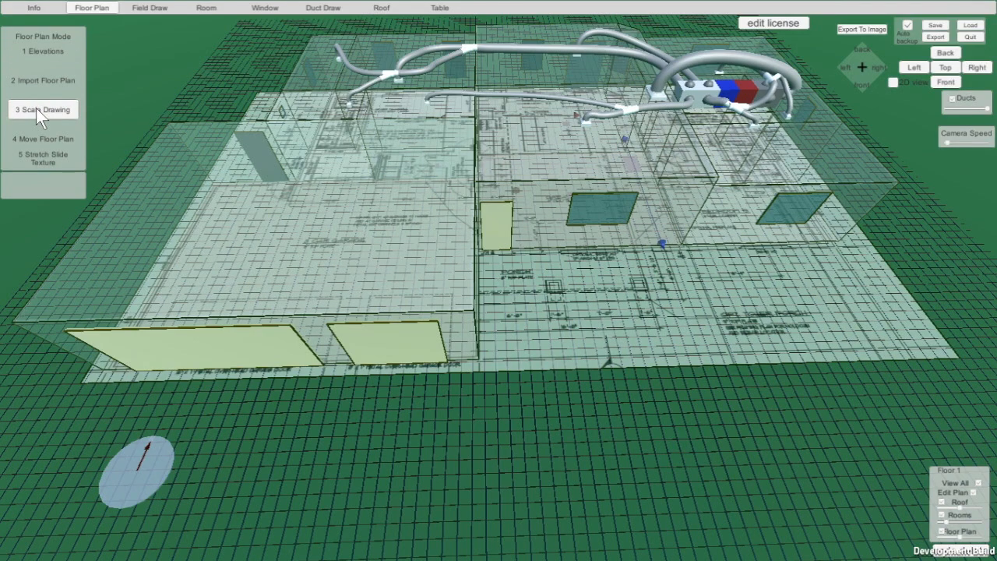
{"action": "left_click", "coordinate": [629, 141]}
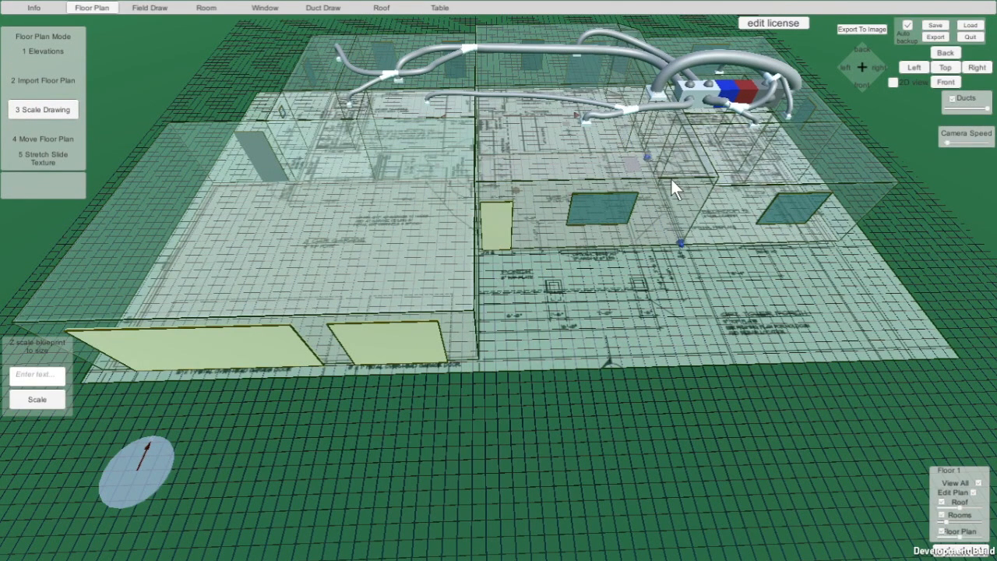
{"action": "key", "text": "d"}
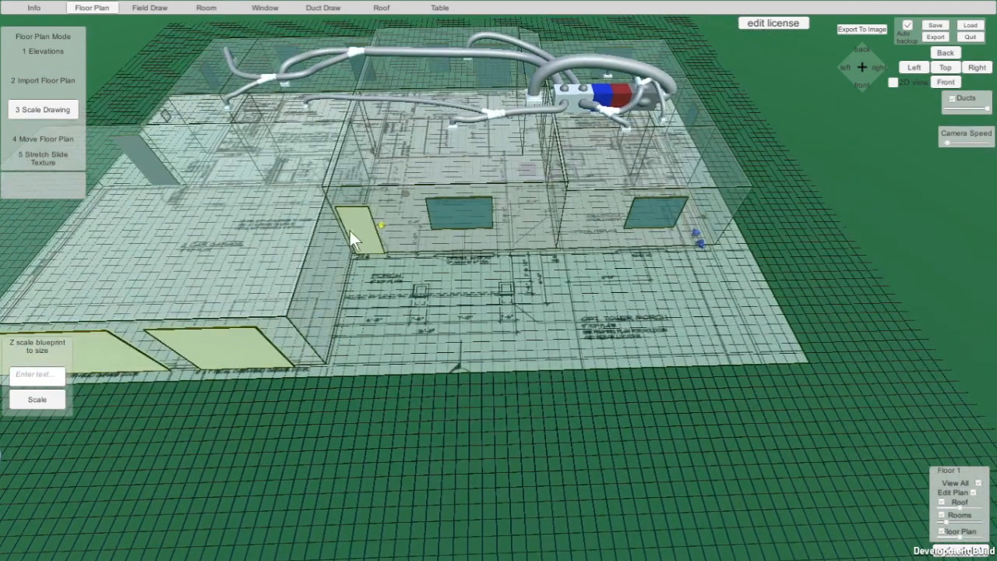
{"action": "key", "text": "d"}
{"action": "key", "text": "d"}
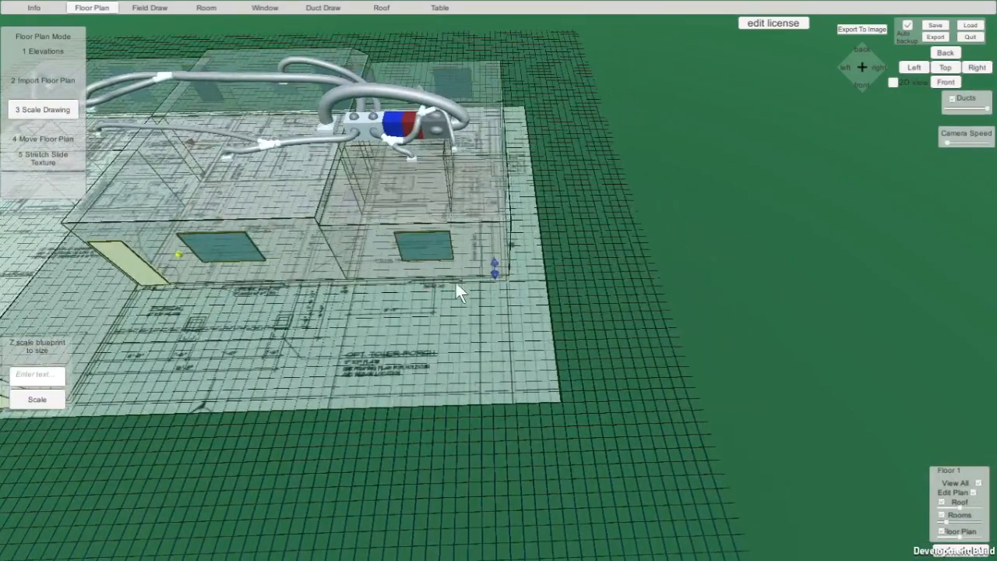
{"action": "mouse_move", "coordinate": [495, 276]}
{"action": "left_mouse_down"}
{"action": "mouse_move", "coordinate": [421, 310]}
{"action": "mouse_move", "coordinate": [195, 352]}
{"action": "mouse_move", "coordinate": [71, 396]}
{"action": "left_mouse_up"}
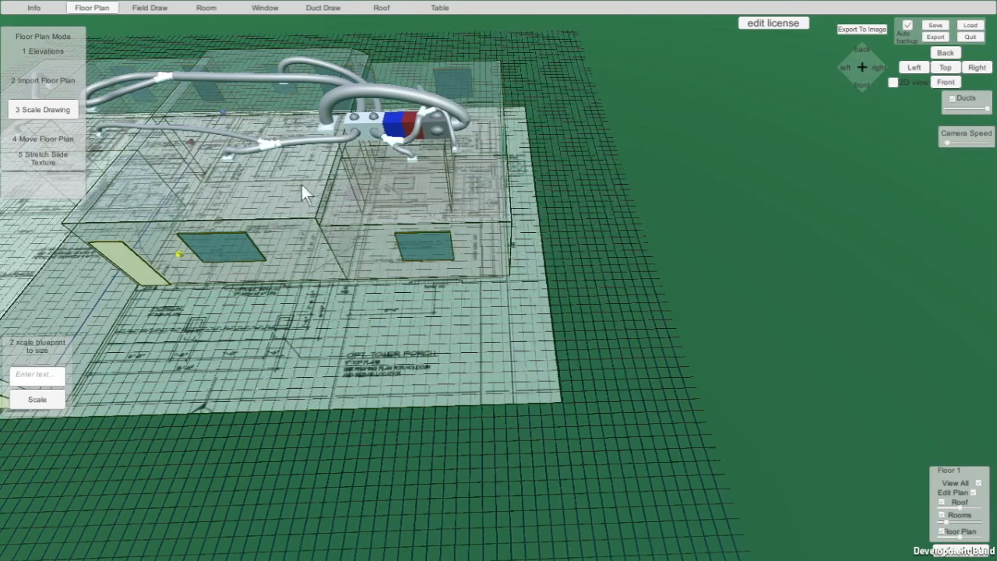
{"action": "middle_click_drag", "start_coordinate": [277, 175], "coordinate": [726, 262]}
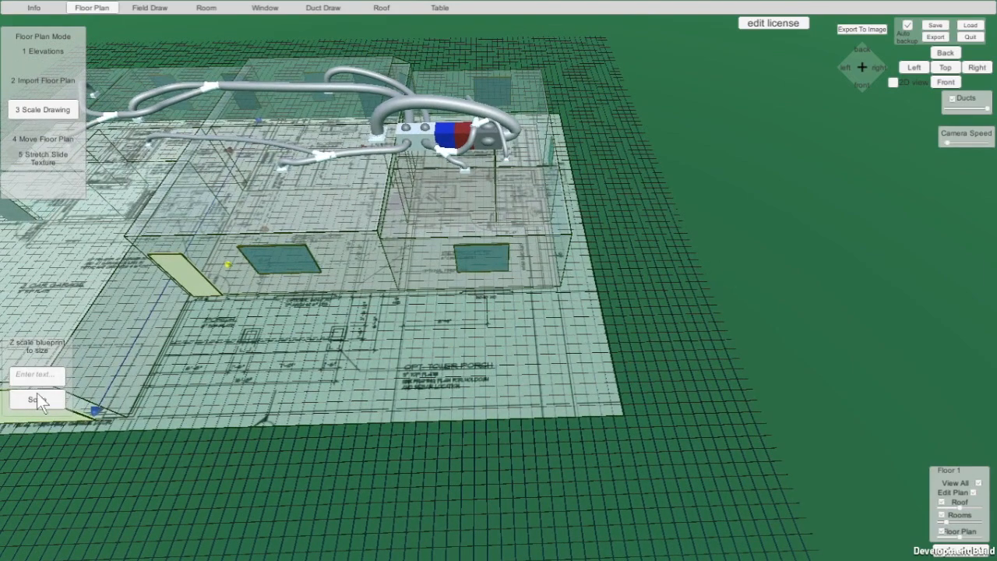
Examine the floor plan's porch area and its surroundings against the grid, from close up and from a distance.
{"action": "scroll", "coordinate": [487, 270], "scroll_direction": "down", "scroll_amount": 4}
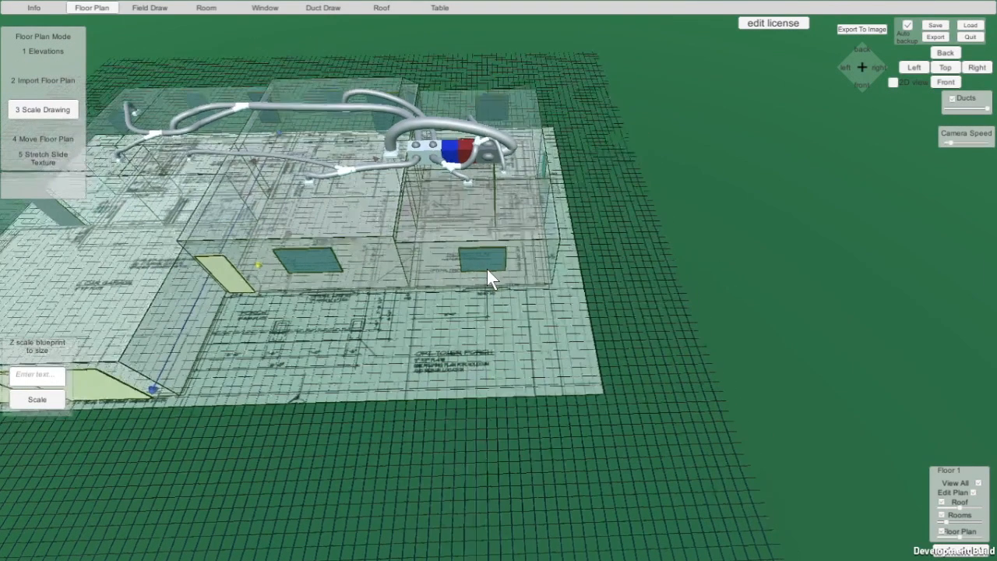
{"action": "middle_click_drag", "start_coordinate": [397, 256], "coordinate": [629, 231]}
{"action": "scroll", "coordinate": [484, 401], "scroll_direction": "up", "scroll_amount": 10}
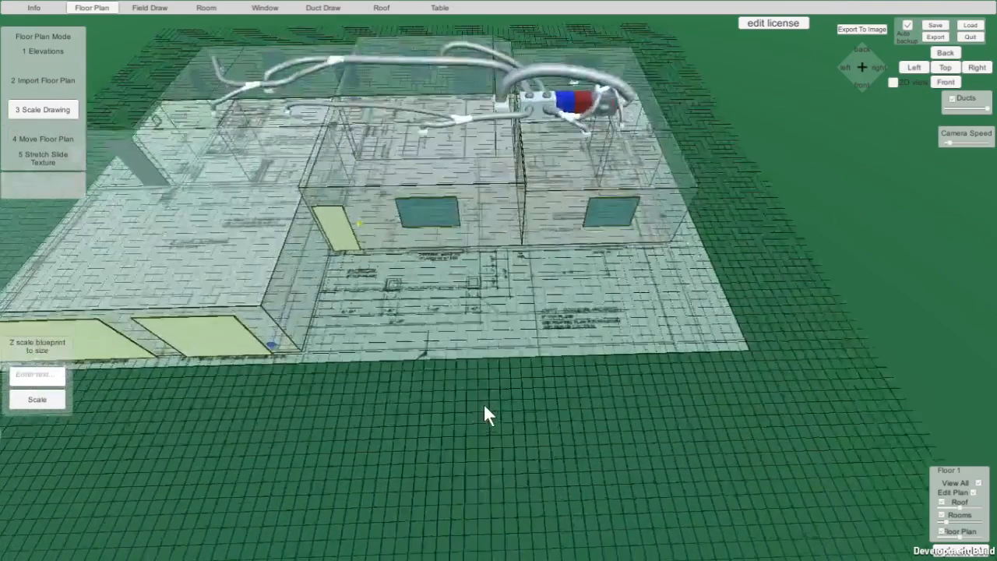
{"action": "scroll", "coordinate": [499, 406], "scroll_direction": "up", "scroll_amount": 3}
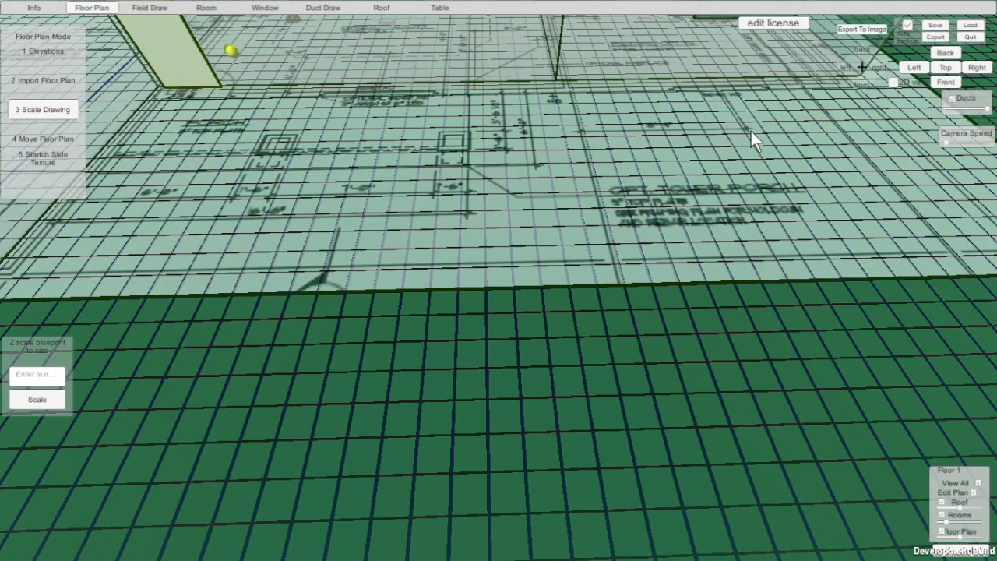
{"action": "scroll", "coordinate": [673, 134], "scroll_direction": "up", "scroll_amount": 3}
{"action": "scroll", "coordinate": [673, 134], "scroll_direction": "down", "scroll_amount": 3}
{"action": "scroll", "coordinate": [672, 134], "scroll_direction": "down", "scroll_amount": 3}
{"action": "middle_click_drag", "start_coordinate": [552, 193], "coordinate": [477, 201]}
{"action": "scroll", "coordinate": [477, 201], "scroll_direction": "up", "scroll_amount": 2}
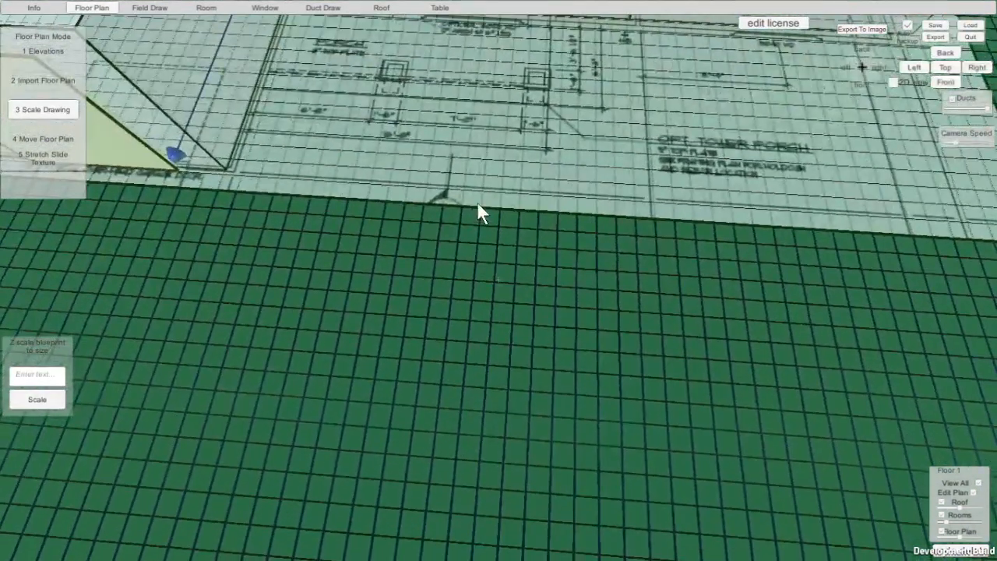
{"action": "scroll", "coordinate": [477, 201], "scroll_direction": "down", "scroll_amount": 4}
{"action": "scroll", "coordinate": [477, 201], "scroll_direction": "down", "scroll_amount": 3}
{"action": "middle_click_drag", "start_coordinate": [460, 107], "coordinate": [506, 183]}
{"action": "scroll", "coordinate": [506, 183], "scroll_direction": "up", "scroll_amount": 1}
{"action": "scroll", "coordinate": [505, 183], "scroll_direction": "down", "scroll_amount": 1}
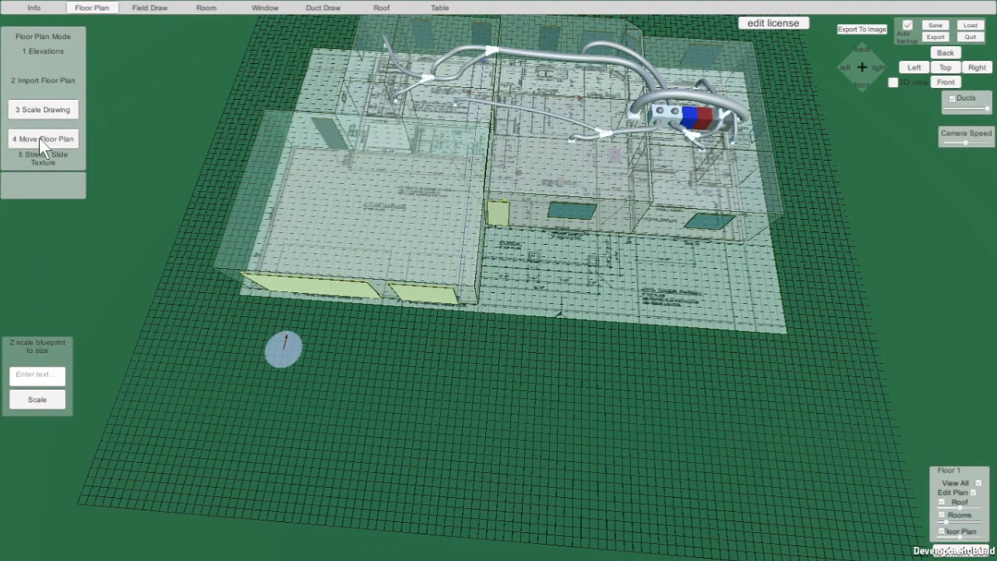
Move the floor plan slightly at the garage's front corner and check its alignment with the walls around the garage and porch.
{"action": "left_click", "coordinate": [39, 138]}
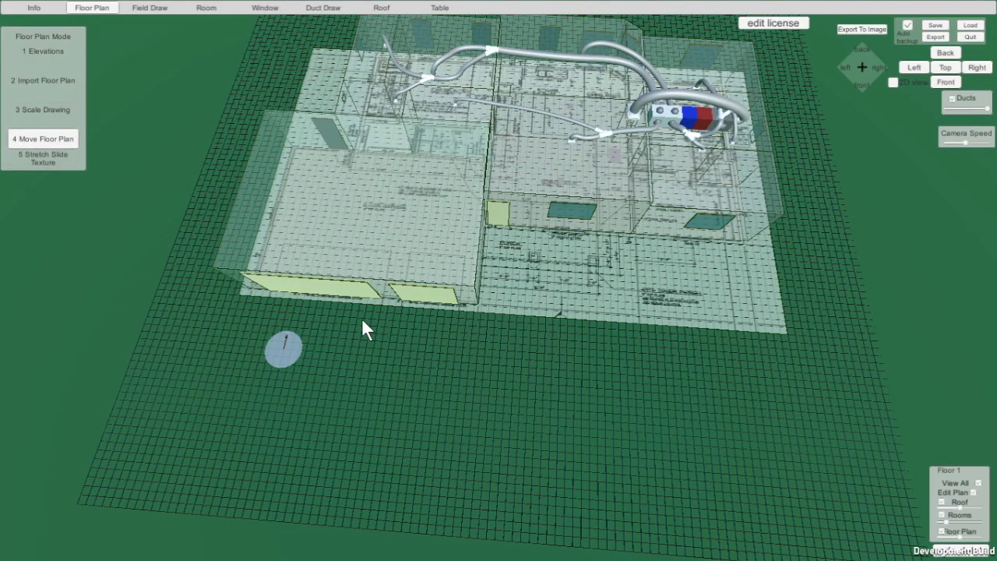
{"action": "scroll", "coordinate": [246, 284], "scroll_direction": "up", "scroll_amount": 6}
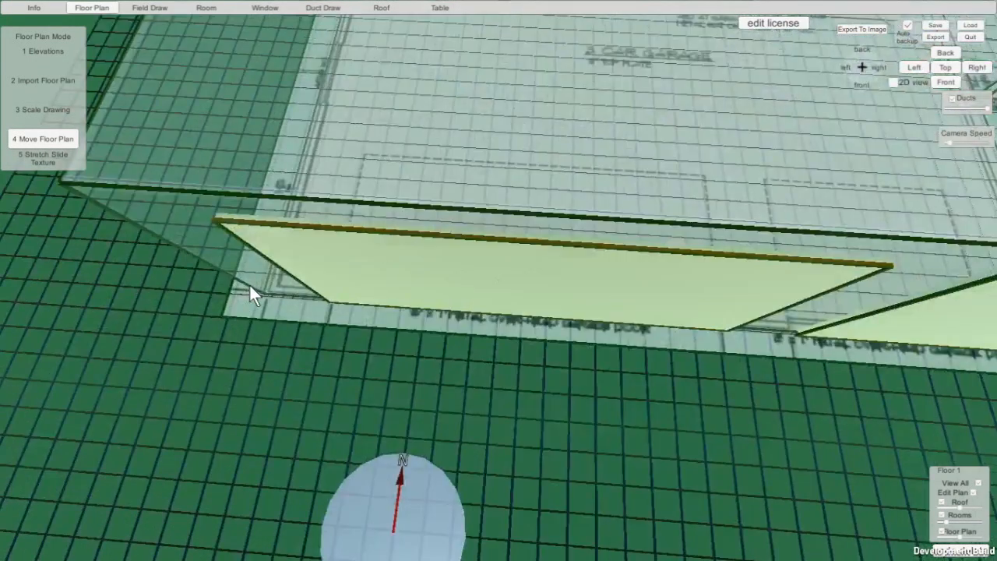
{"action": "scroll", "coordinate": [250, 287], "scroll_direction": "up", "scroll_amount": 4}
{"action": "mouse_move", "coordinate": [330, 355]}
{"action": "left_mouse_down"}
{"action": "mouse_move", "coordinate": [315, 381]}
{"action": "mouse_move", "coordinate": [309, 353]}
{"action": "mouse_move", "coordinate": [357, 373]}
{"action": "mouse_move", "coordinate": [336, 371]}
{"action": "left_mouse_up"}
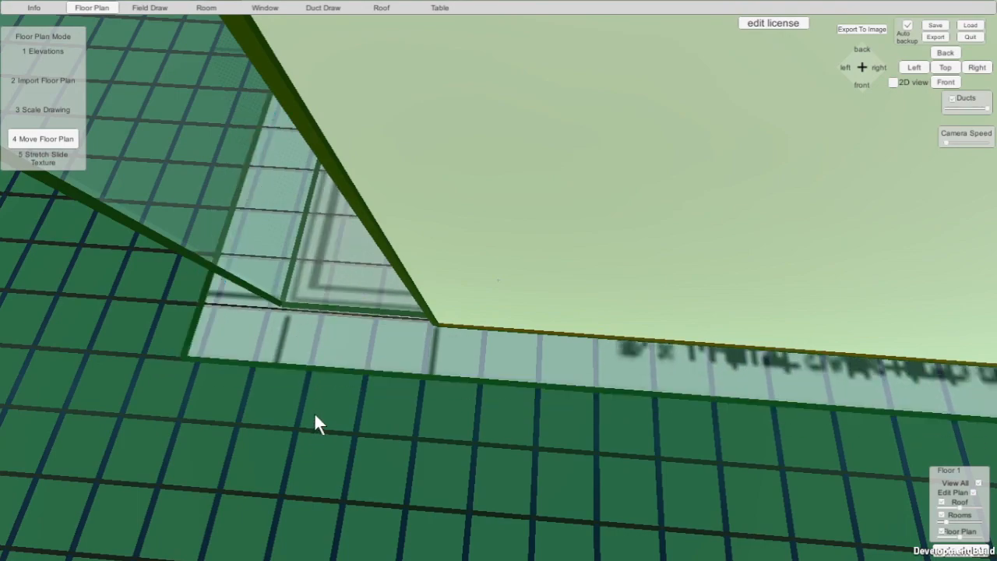
{"action": "scroll", "coordinate": [349, 401], "scroll_direction": "down", "scroll_amount": 5}
{"action": "scroll", "coordinate": [349, 402], "scroll_direction": "down", "scroll_amount": 2}
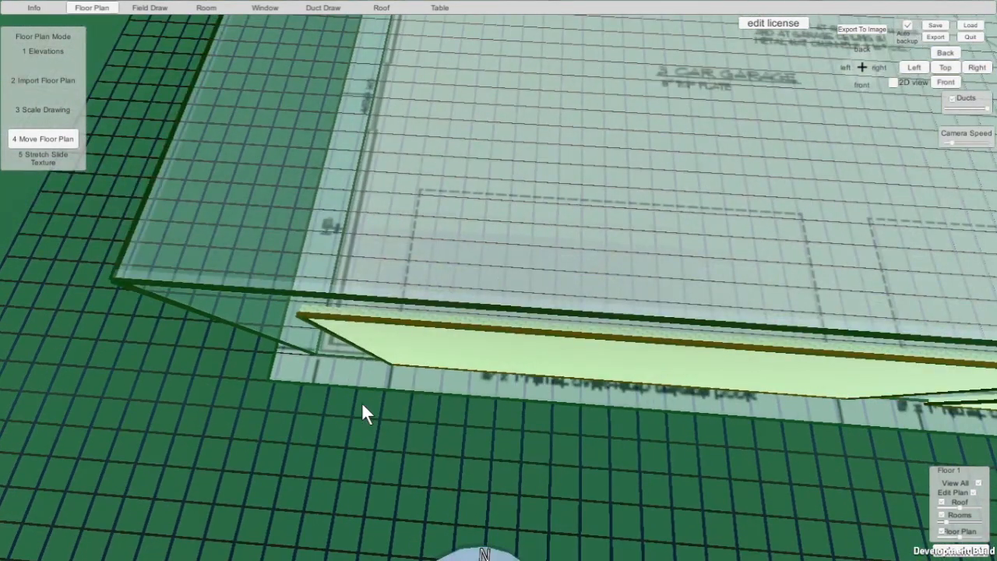
{"action": "scroll", "coordinate": [438, 418], "scroll_direction": "down", "scroll_amount": 6}
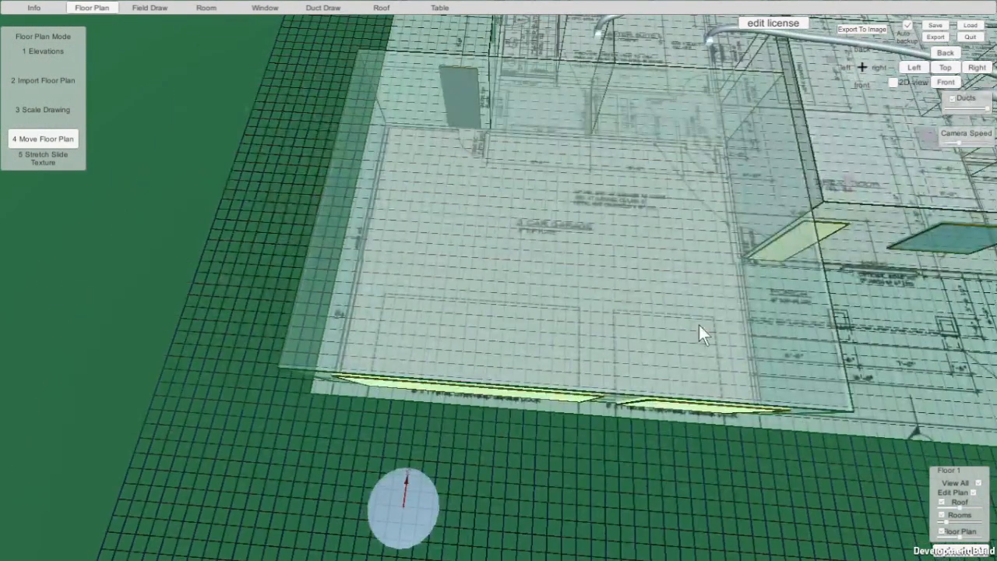
{"action": "middle_click_drag", "start_coordinate": [855, 264], "coordinate": [400, 262]}
{"action": "scroll", "coordinate": [400, 262], "scroll_direction": "up", "scroll_amount": 2}
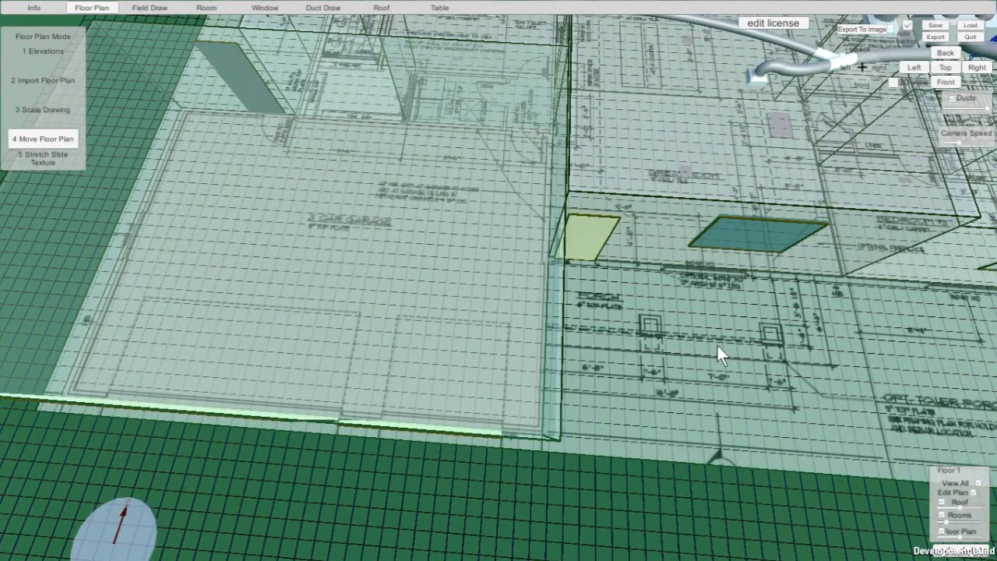
Switch to field draw mode and view the whole house from a lower front angle.
{"action": "scroll", "coordinate": [721, 344], "scroll_direction": "down", "scroll_amount": 4}
{"action": "scroll", "coordinate": [721, 347], "scroll_direction": "down", "scroll_amount": 2}
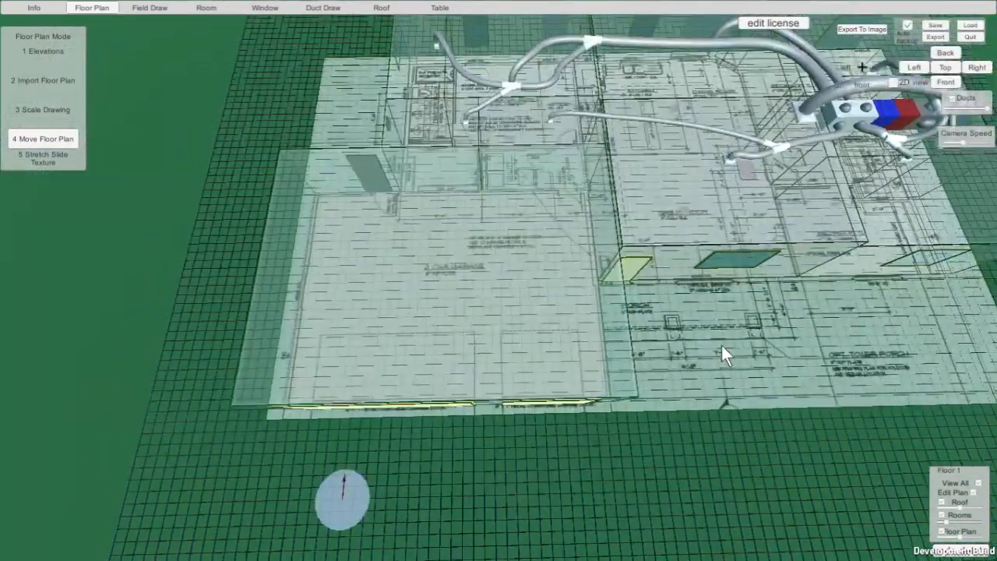
{"action": "scroll", "coordinate": [722, 345], "scroll_direction": "down", "scroll_amount": 2}
{"action": "middle_click_drag", "start_coordinate": [774, 239], "coordinate": [257, 222]}
{"action": "scroll", "coordinate": [249, 210], "scroll_direction": "up", "scroll_amount": 1}
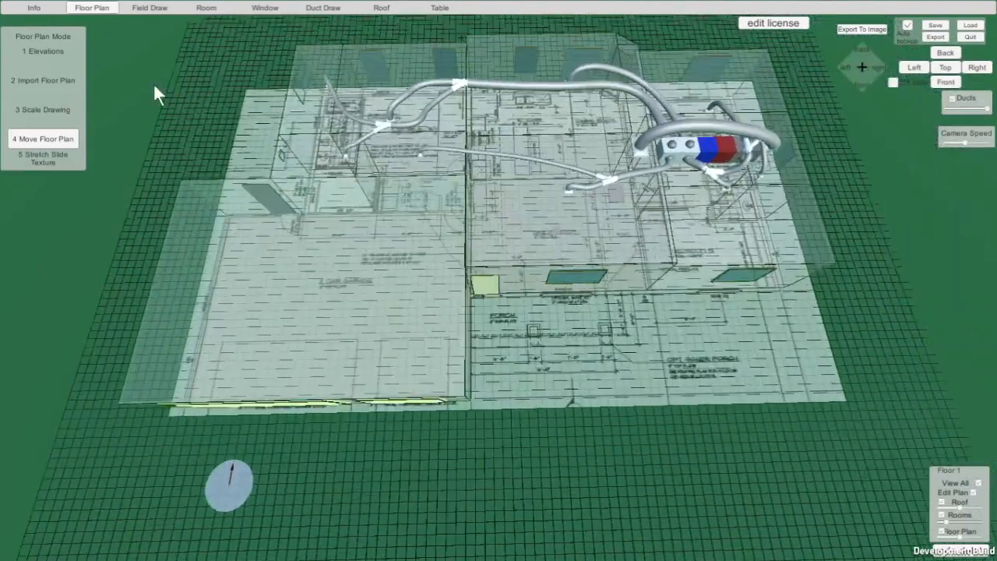
{"action": "left_click", "coordinate": [152, 9]}
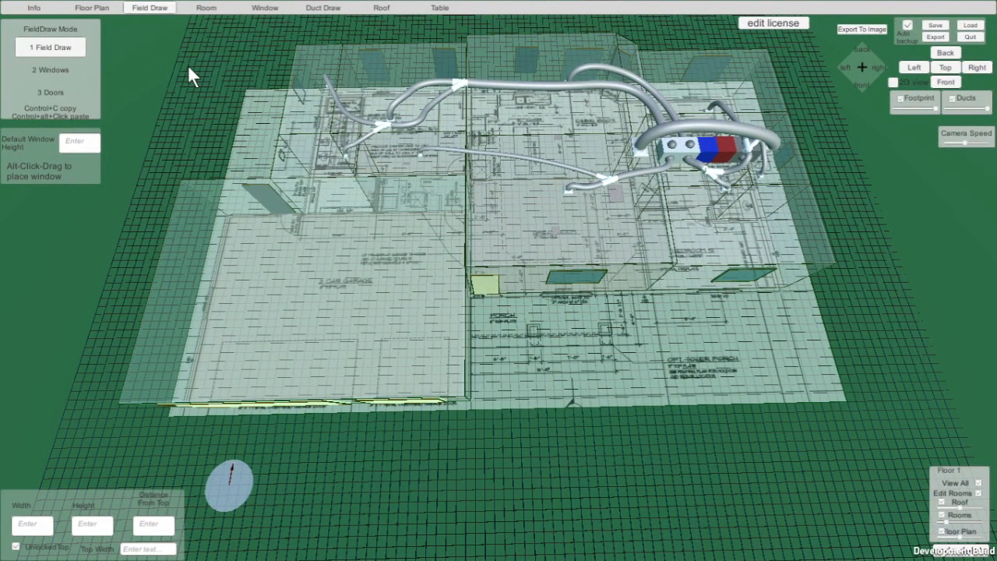
{"action": "right_click_drag", "start_coordinate": [587, 464], "coordinate": [584, 182]}
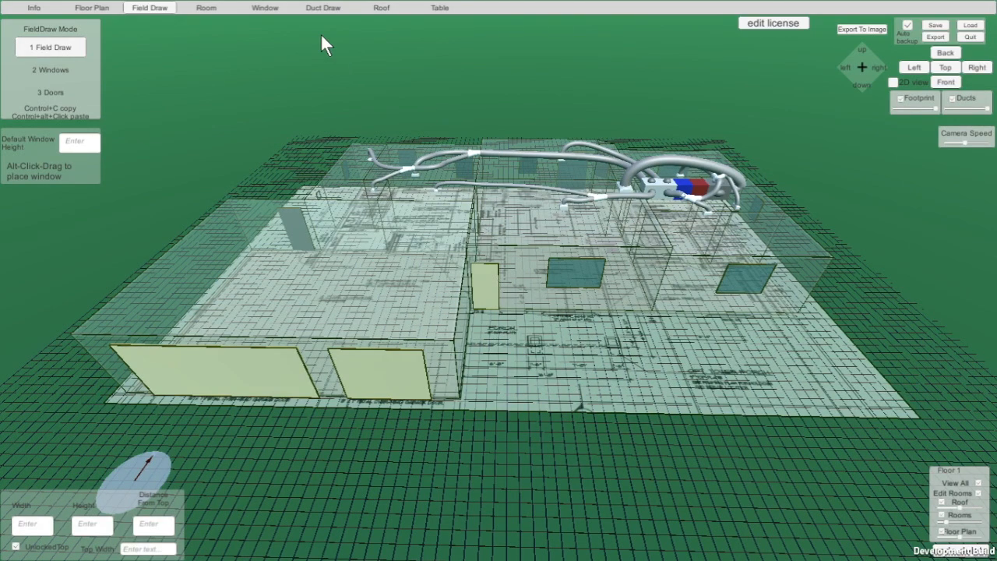
Switch to room mode and select the two-car garage room to inspect its handles and settings.
{"action": "left_click", "coordinate": [207, 9]}
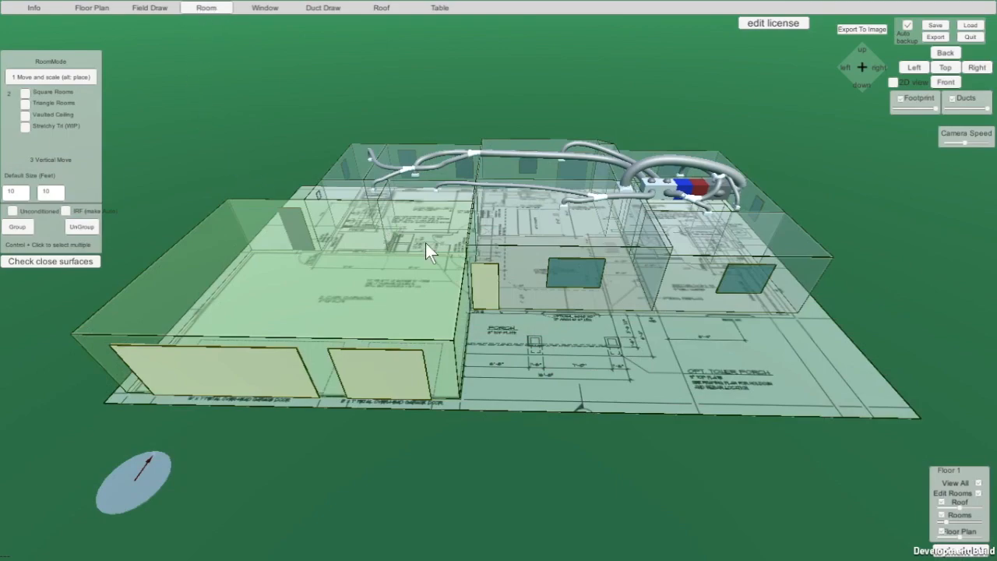
{"action": "right_click_drag", "start_coordinate": [542, 324], "coordinate": [541, 358]}
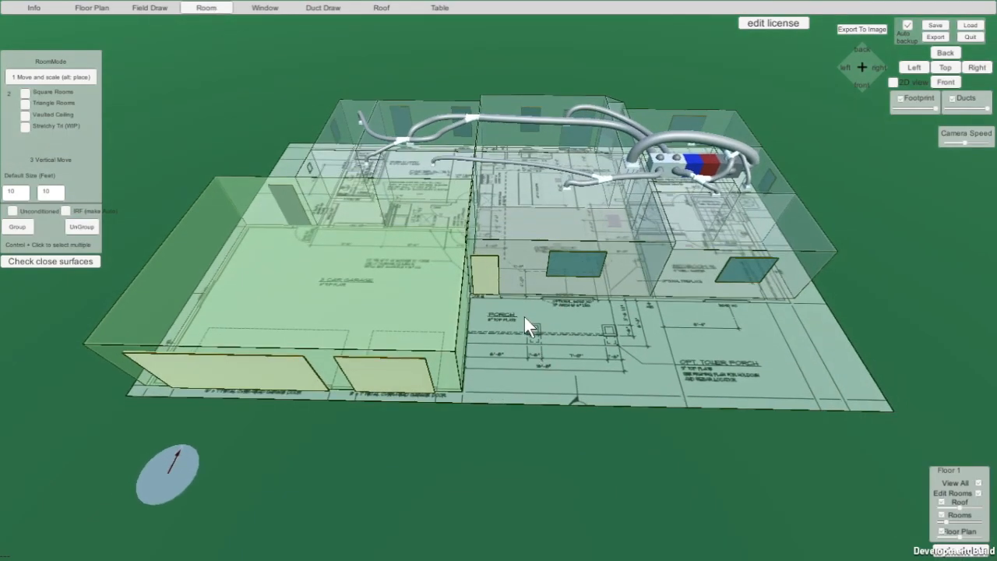
{"action": "right_click_drag", "start_coordinate": [525, 318], "coordinate": [526, 344]}
{"action": "left_click", "coordinate": [375, 287]}
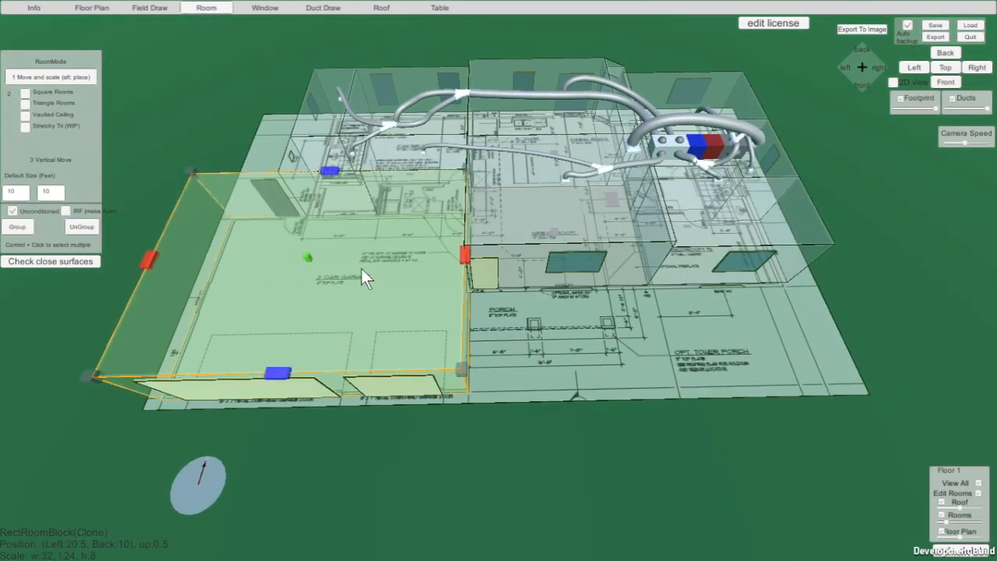
{"action": "left_click_drag", "start_coordinate": [384, 267], "coordinate": [455, 205]}
{"action": "left_click", "coordinate": [420, 464]}
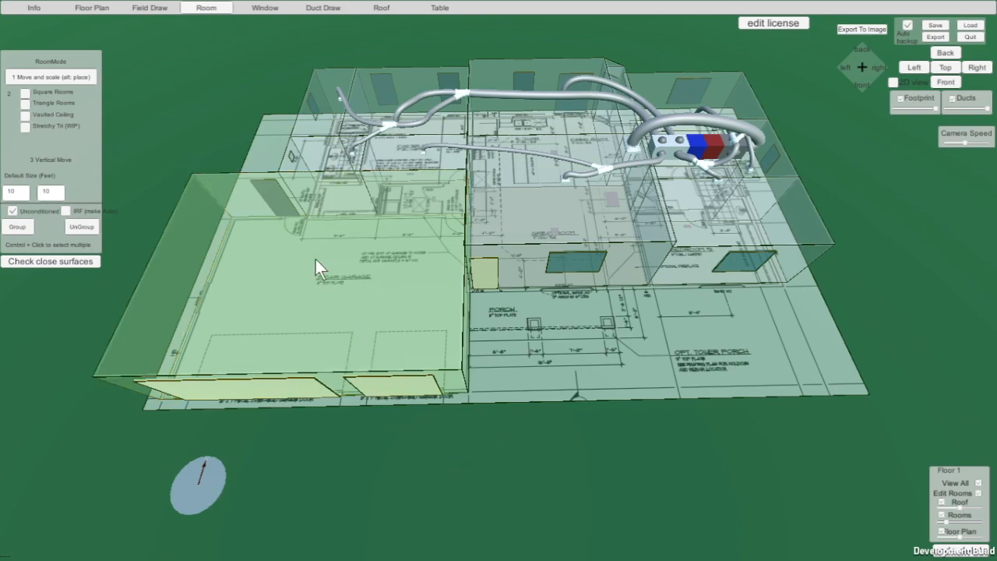
Toggle the garage room's Unconditioned option off and back on.
{"action": "left_click", "coordinate": [13, 210]}
{"action": "left_click", "coordinate": [155, 314]}
{"action": "left_click", "coordinate": [12, 210]}
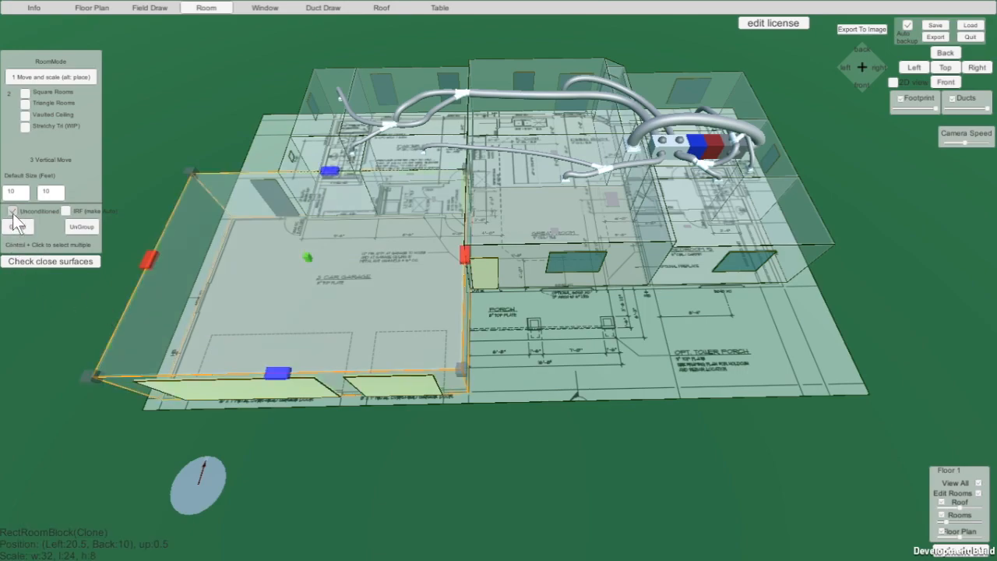
{"action": "left_click", "coordinate": [11, 305]}
{"action": "left_click", "coordinate": [215, 296]}
{"action": "left_click", "coordinate": [13, 211]}
{"action": "left_click", "coordinate": [362, 478]}
Examine the triangular block at the dining room's rear corner beside bedroom #2, selecting it to see its grouped rooms.
{"action": "right_click_drag", "start_coordinate": [363, 478], "coordinate": [514, 133]}
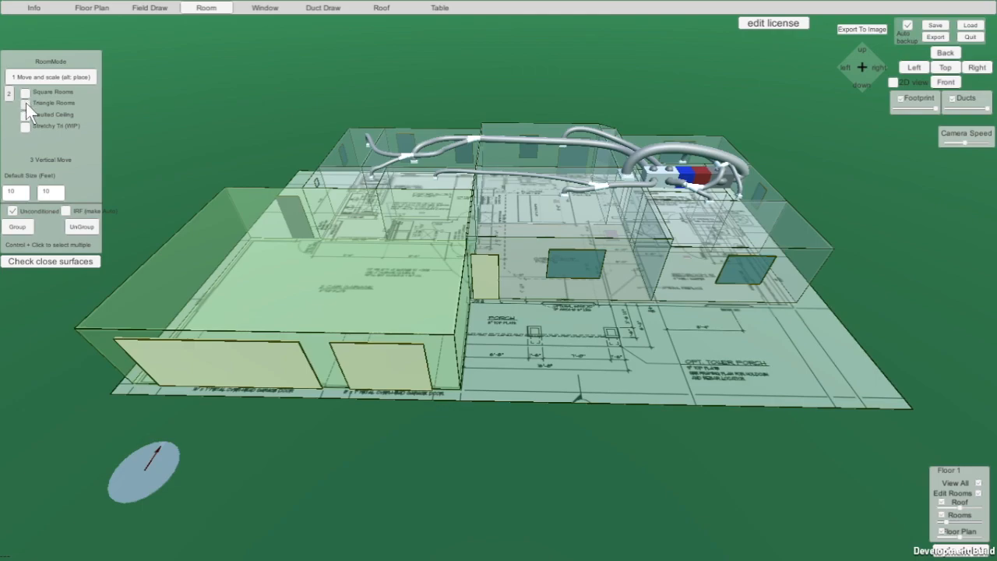
{"action": "right_click_drag", "start_coordinate": [429, 166], "coordinate": [527, 251]}
{"action": "scroll", "coordinate": [533, 117], "scroll_direction": "up", "scroll_amount": 3}
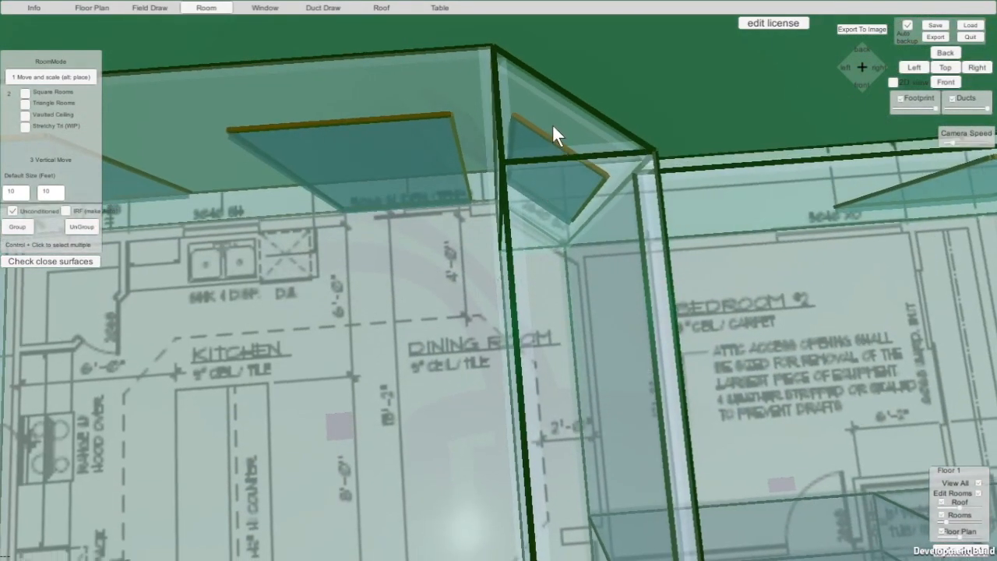
{"action": "left_click", "coordinate": [553, 136]}
{"action": "scroll", "coordinate": [648, 178], "scroll_direction": "down", "scroll_amount": 3}
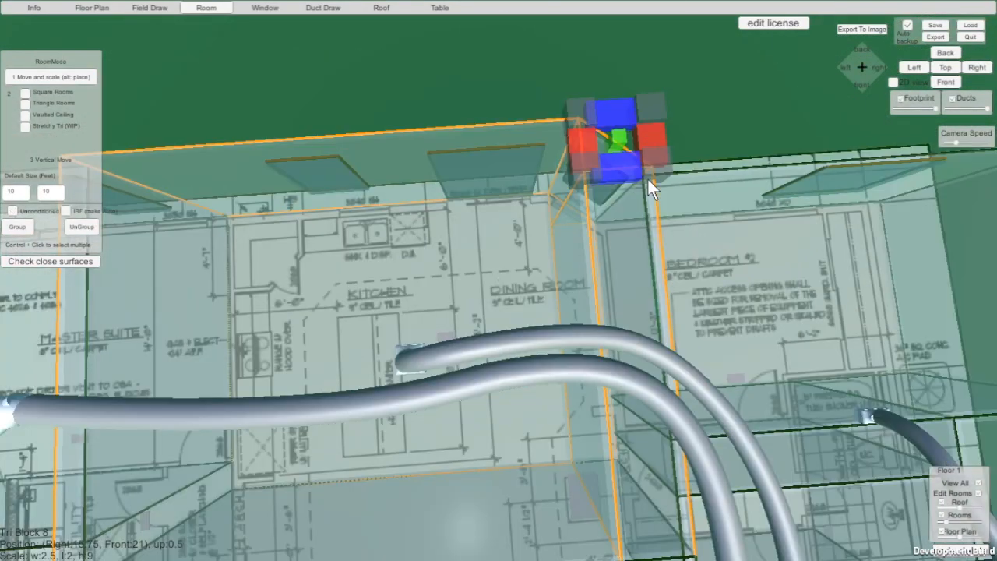
{"action": "left_click", "coordinate": [731, 87]}
{"action": "left_click", "coordinate": [607, 153]}
{"action": "left_click", "coordinate": [406, 55]}
{"action": "left_click", "coordinate": [80, 157]}
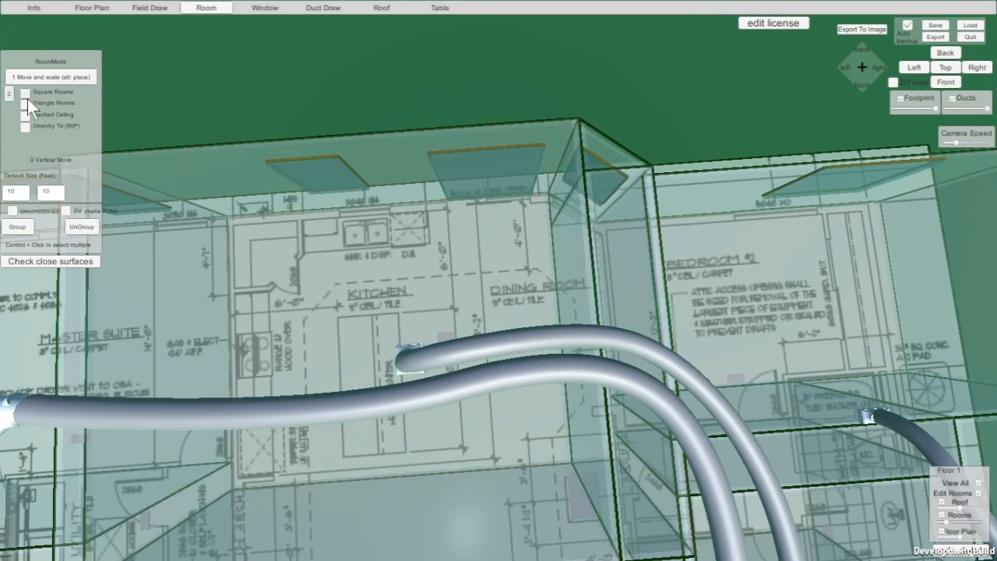
Place a 10 by 10 ft triangle room on the open ground behind bedroom #2.
{"action": "left_click", "coordinate": [24, 105]}
{"action": "scroll", "coordinate": [176, 165], "scroll_direction": "down", "scroll_amount": 5}
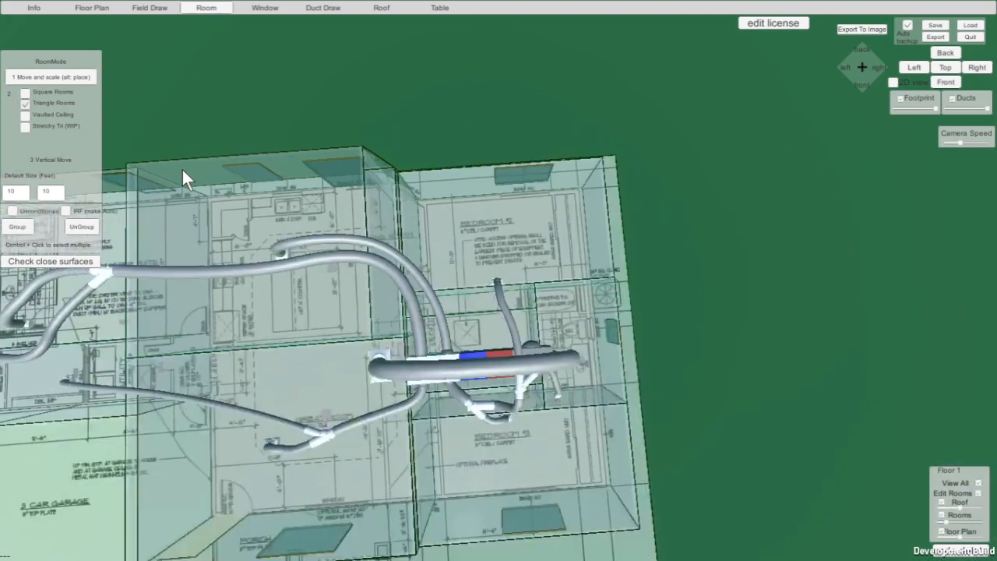
{"action": "left_click", "coordinate": [423, 78], "text": "alt"}
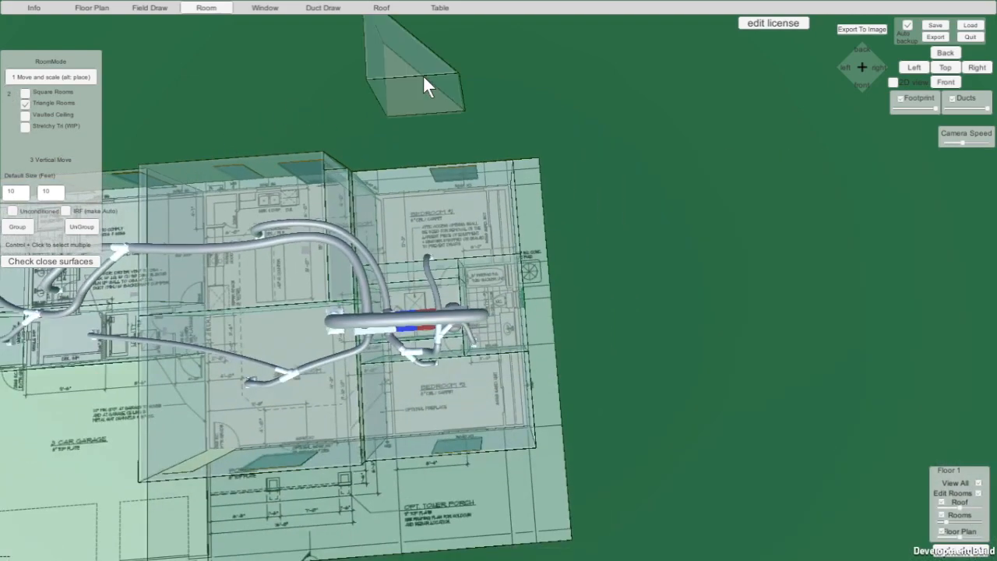
{"action": "middle_click_drag", "start_coordinate": [466, 110], "coordinate": [583, 249]}
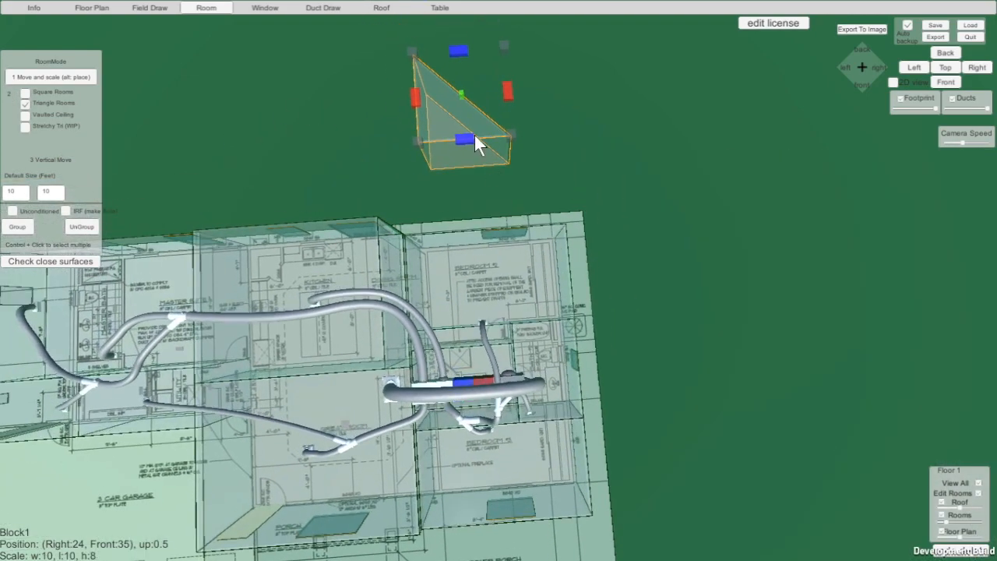
Resize the new triangle room to 9 wide, 6.5 long and 12.5 high, and delete it.
{"action": "left_click_drag", "start_coordinate": [414, 51], "coordinate": [415, 81]}
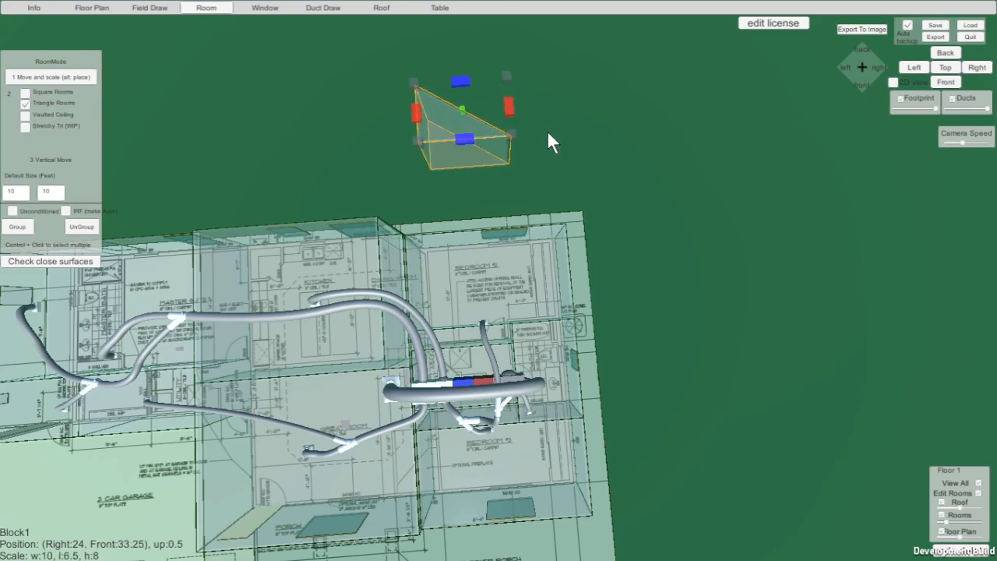
{"action": "mouse_move", "coordinate": [507, 103]}
{"action": "left_mouse_down"}
{"action": "mouse_move", "coordinate": [478, 110]}
{"action": "mouse_move", "coordinate": [500, 109]}
{"action": "left_mouse_up"}
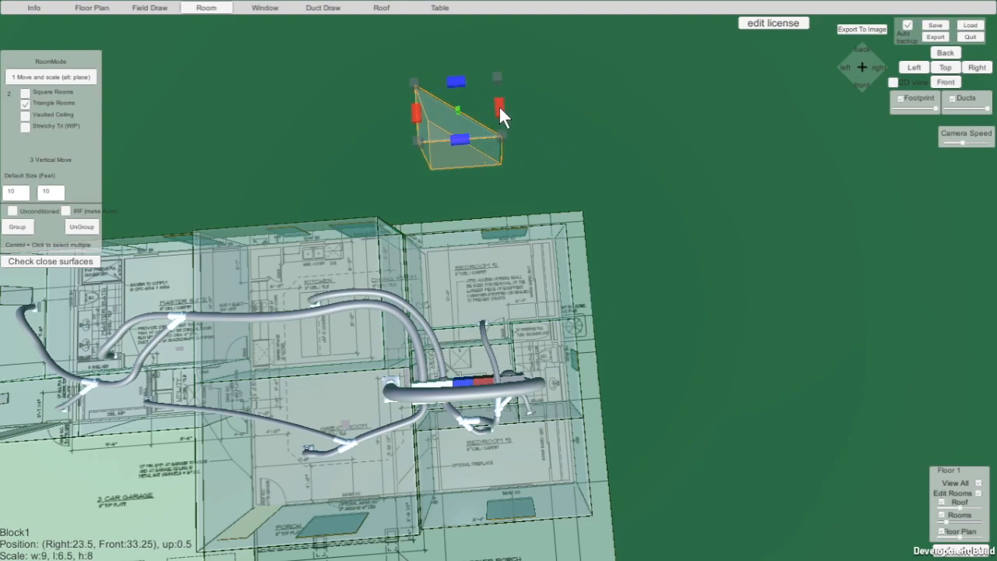
{"action": "right_click_drag", "start_coordinate": [474, 161], "coordinate": [460, 70]}
{"action": "right_click_drag", "start_coordinate": [485, 185], "coordinate": [483, 146]}
{"action": "left_click_drag", "start_coordinate": [499, 150], "coordinate": [496, 123]}
{"action": "left_click", "coordinate": [44, 192]}
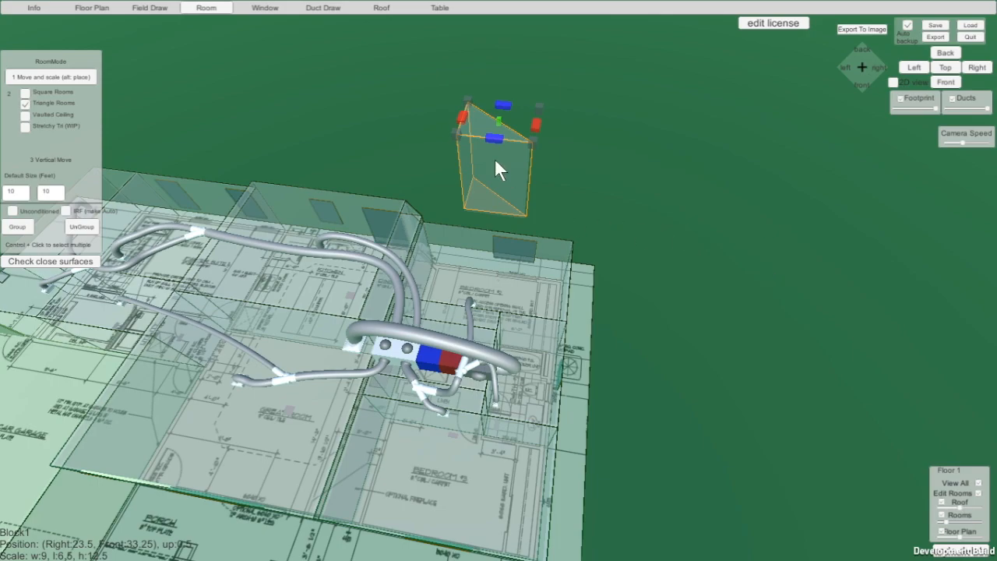
{"action": "key", "text": "Delete"}
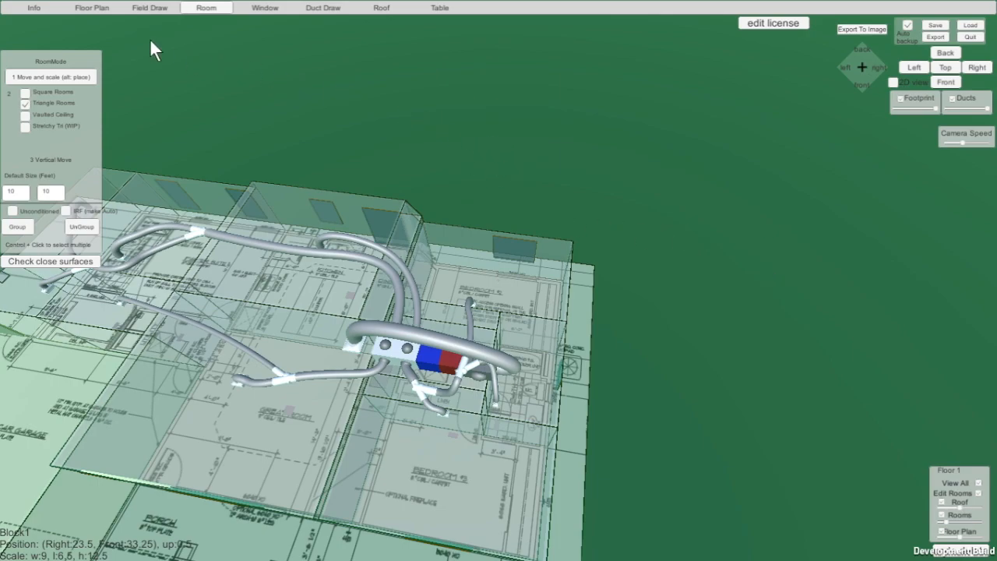
Open the floor plan elevations, add a second floor and delete it again.
{"action": "left_click", "coordinate": [71, 10]}
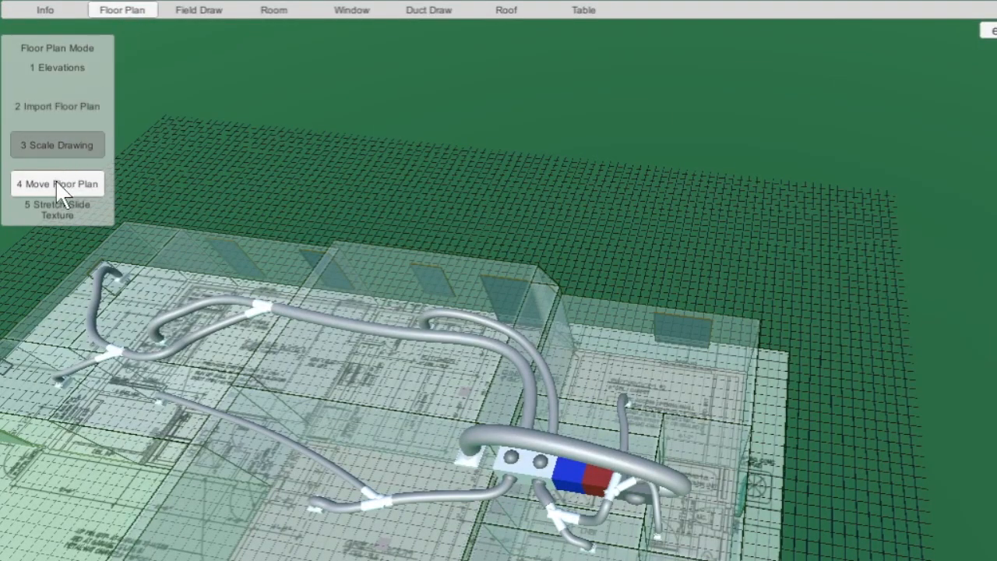
{"action": "left_click", "coordinate": [53, 69]}
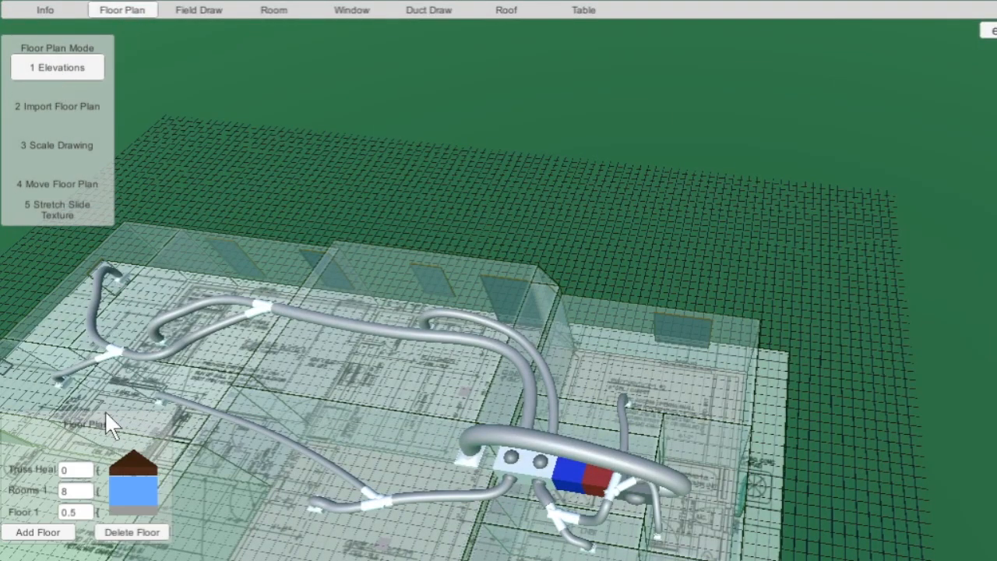
{"action": "left_click_drag", "start_coordinate": [301, 436], "coordinate": [994, 389]}
{"action": "middle_click_drag", "start_coordinate": [621, 472], "coordinate": [696, 498]}
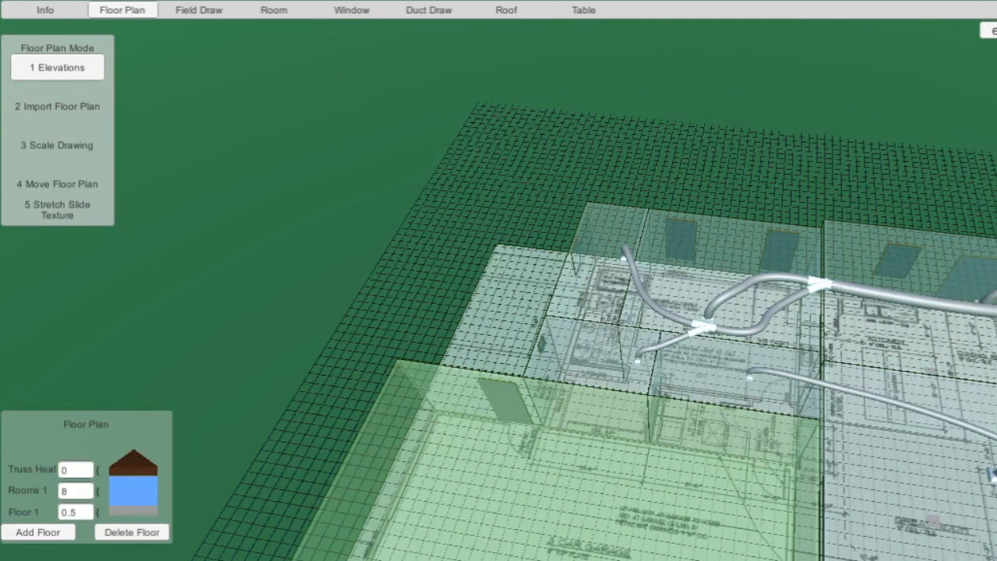
{"action": "left_click", "coordinate": [56, 533]}
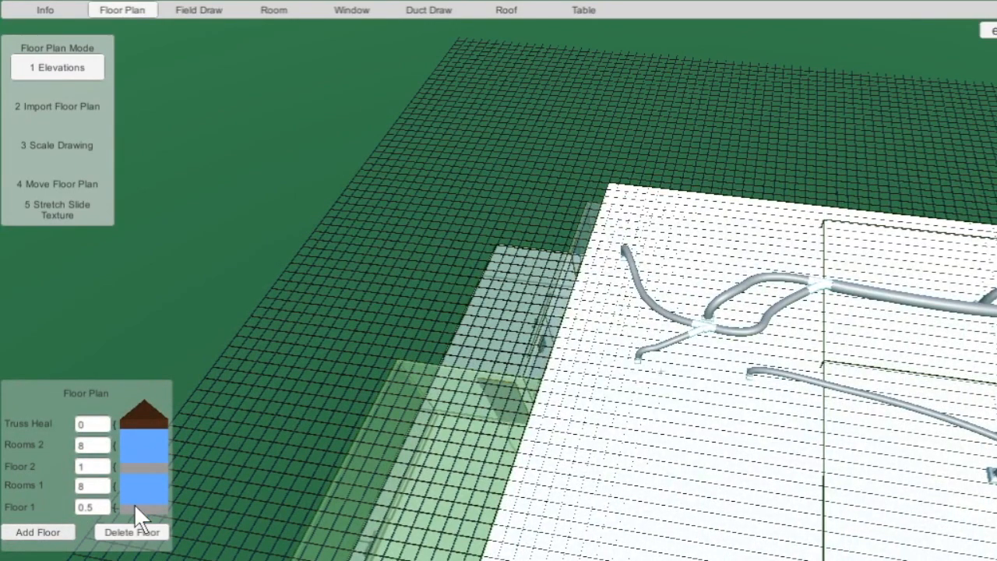
{"action": "left_click", "coordinate": [133, 529]}
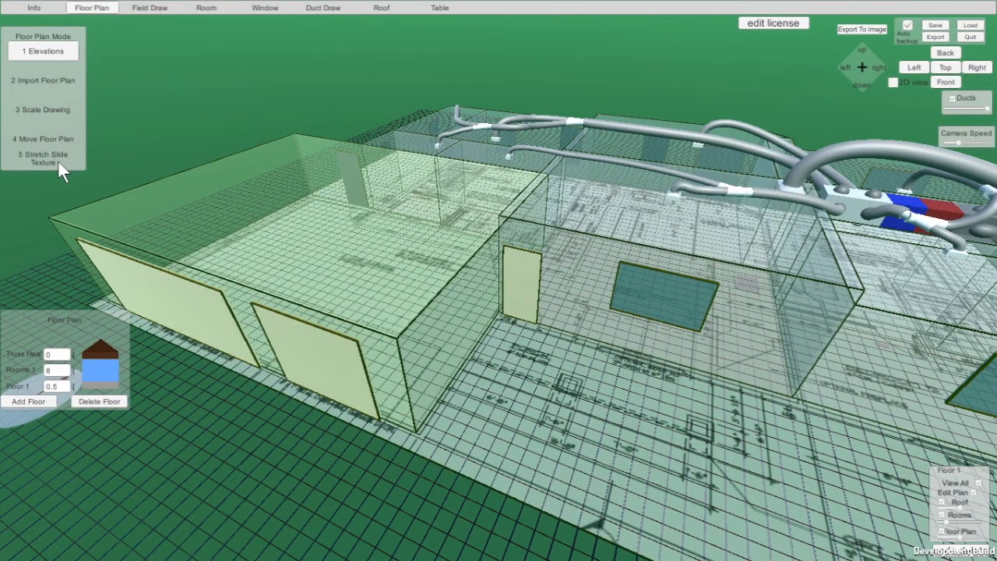
Place a 10 by 10 ft vaulted ceiling block in room mode and move it onto the garage's front corner beside the porch.
{"action": "left_click", "coordinate": [207, 7]}
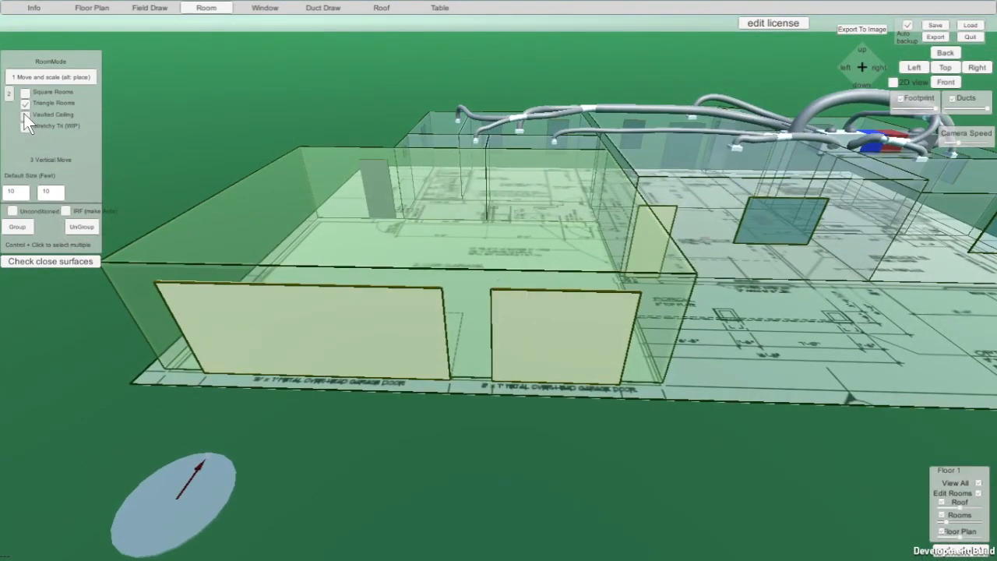
{"action": "left_click", "coordinate": [25, 116]}
{"action": "left_click", "coordinate": [344, 204], "text": "alt"}
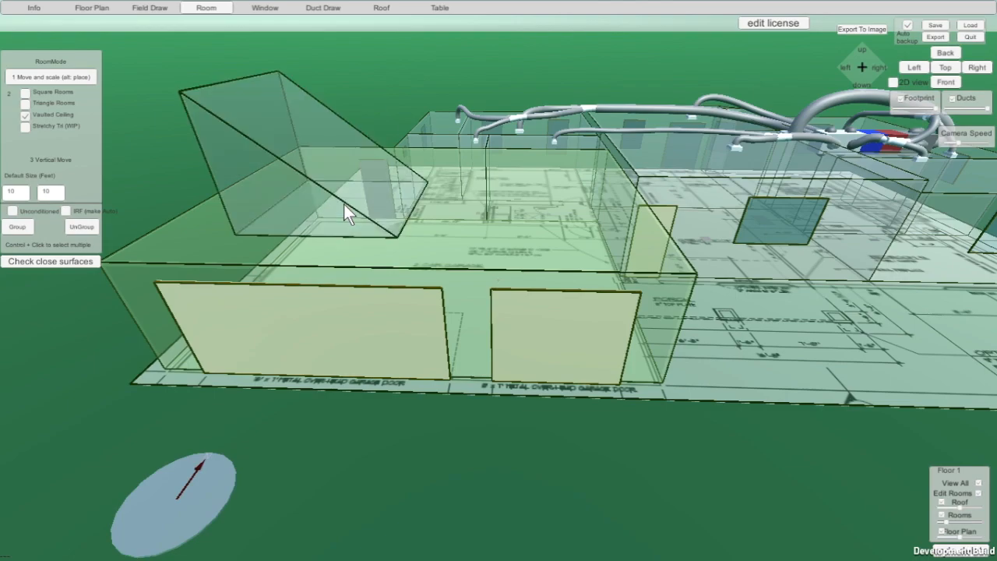
{"action": "left_click", "coordinate": [353, 185]}
{"action": "left_click_drag", "start_coordinate": [353, 184], "coordinate": [560, 198]}
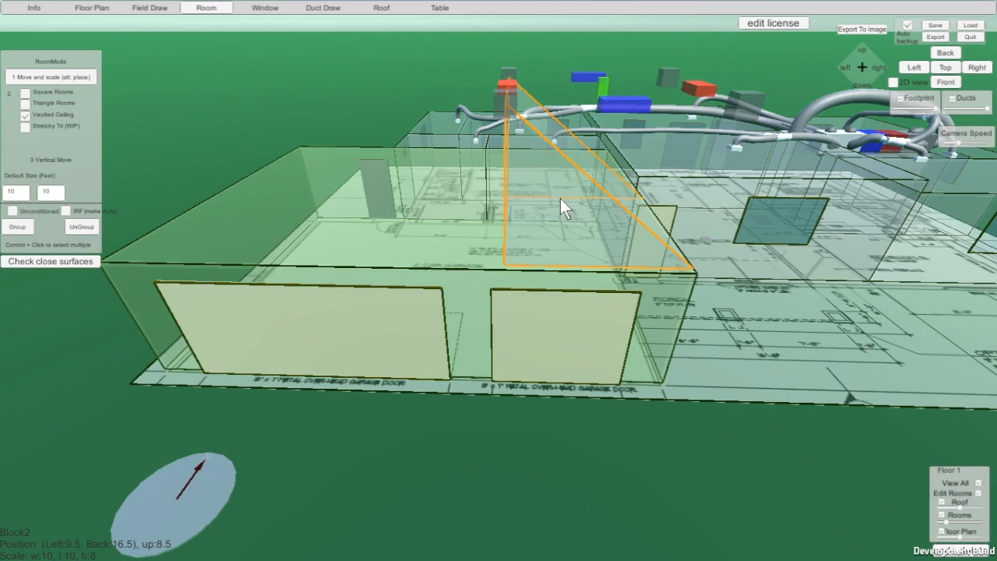
Stretch the vaulted ceiling block along the garage's porch side to 24.5 wide and 14 long.
{"action": "right_click_drag", "start_coordinate": [634, 304], "coordinate": [588, 334]}
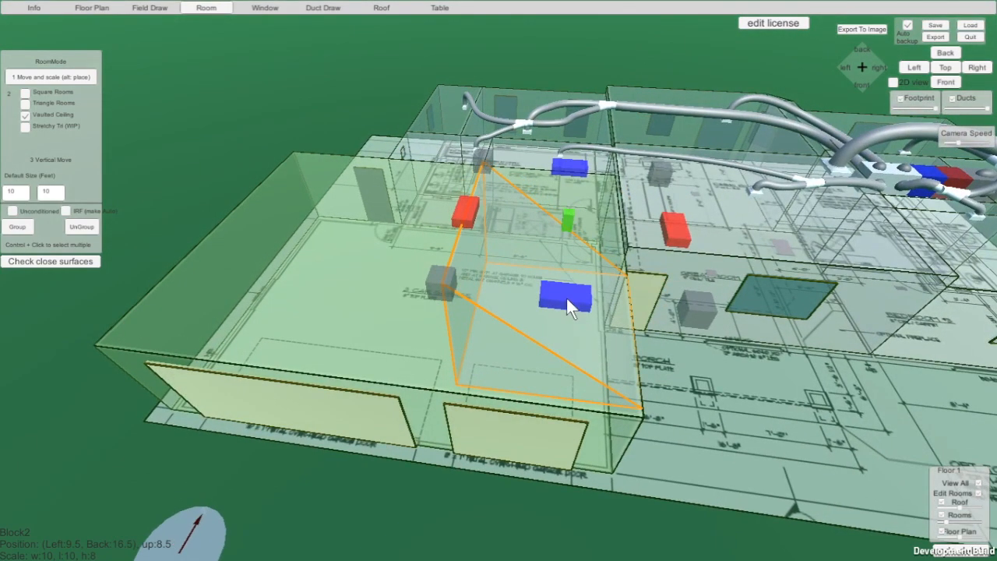
{"action": "left_click_drag", "start_coordinate": [567, 304], "coordinate": [578, 243]}
{"action": "left_click_drag", "start_coordinate": [571, 170], "coordinate": [574, 78]}
{"action": "left_click_drag", "start_coordinate": [499, 138], "coordinate": [426, 138]}
{"action": "mouse_move", "coordinate": [481, 278]}
{"action": "right_mouse_down"}
{"action": "mouse_move", "coordinate": [489, 261]}
{"action": "mouse_move", "coordinate": [480, 261]}
{"action": "right_mouse_up"}
Place a second vaulted ceiling block, rotate it to face the first, and move it onto the garage's outer front corner.
{"action": "left_click", "coordinate": [276, 160], "text": "alt"}
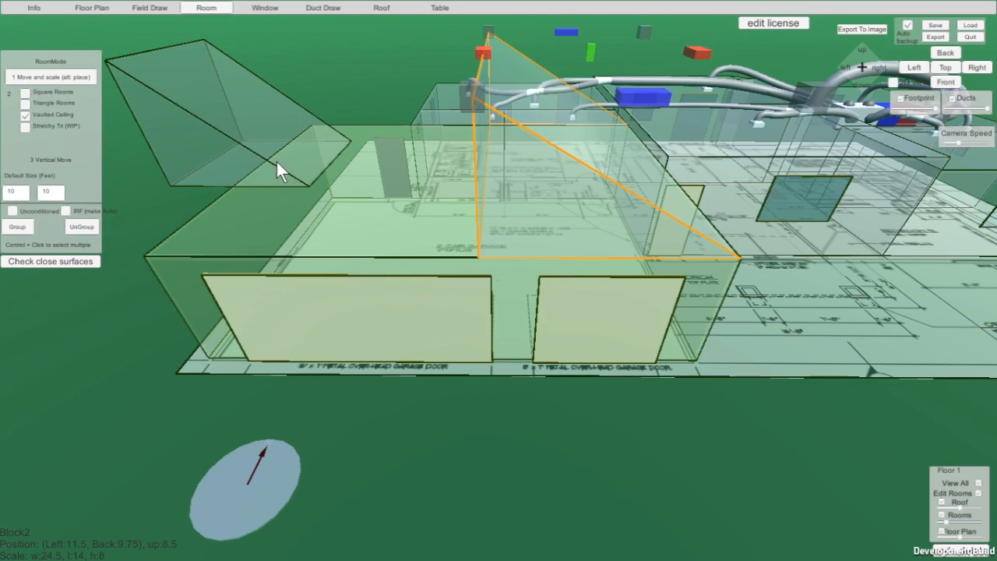
{"action": "left_click", "coordinate": [292, 157]}
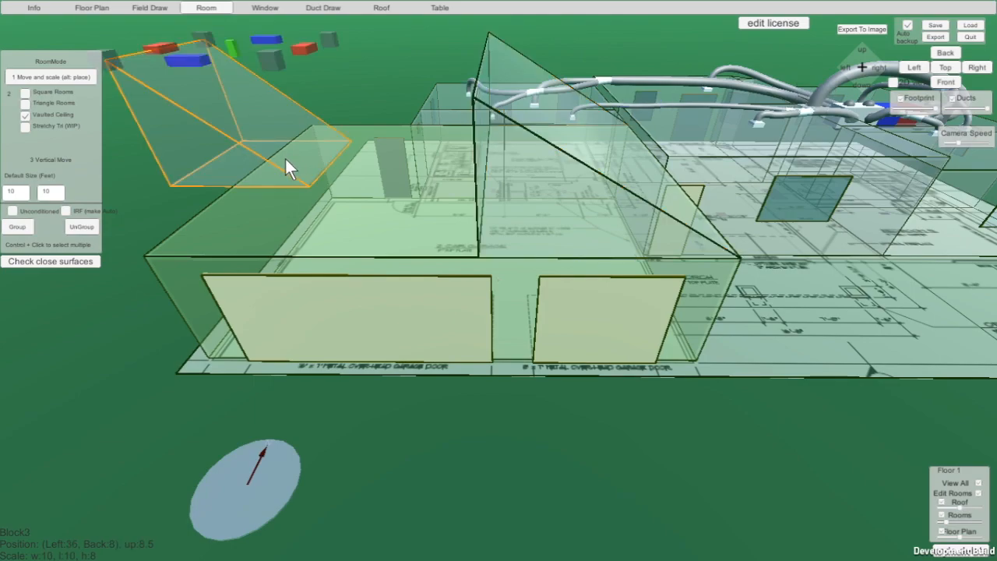
{"action": "key", "text": "r"}
{"action": "key", "text": "r"}
{"action": "left_click_drag", "start_coordinate": [299, 143], "coordinate": [297, 186]}
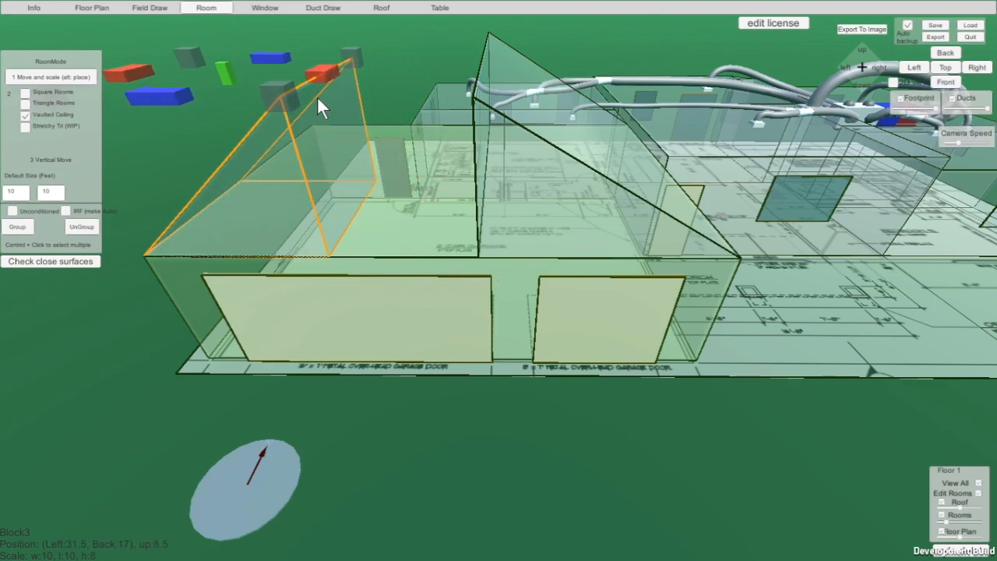
Lengthen both vaulted ceiling blocks toward each other until they meet at the garage's ridge, the outer block 16 long.
{"action": "left_click_drag", "start_coordinate": [323, 68], "coordinate": [400, 76]}
{"action": "left_click", "coordinate": [517, 98]}
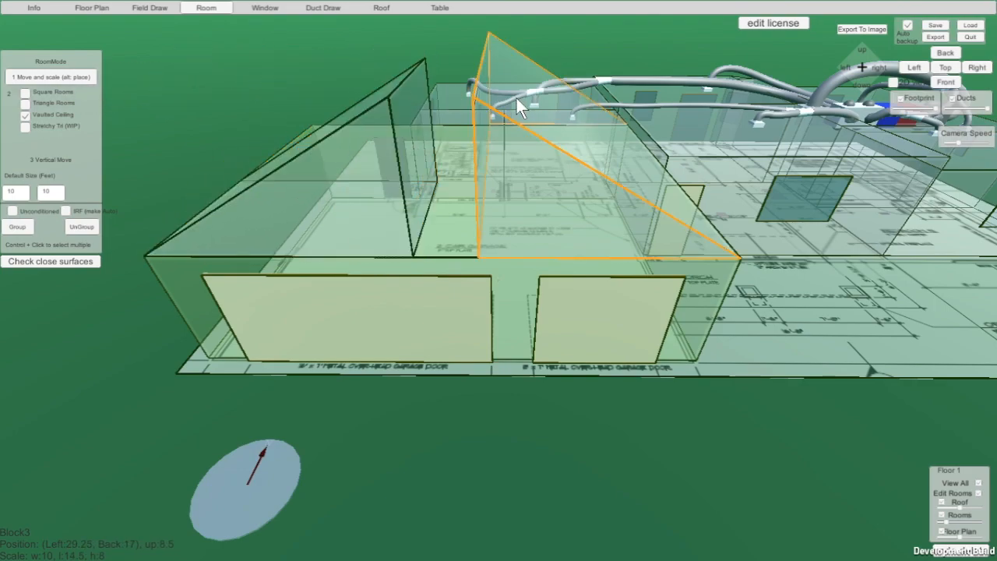
{"action": "left_click_drag", "start_coordinate": [481, 56], "coordinate": [432, 70]}
{"action": "left_click", "coordinate": [402, 113]}
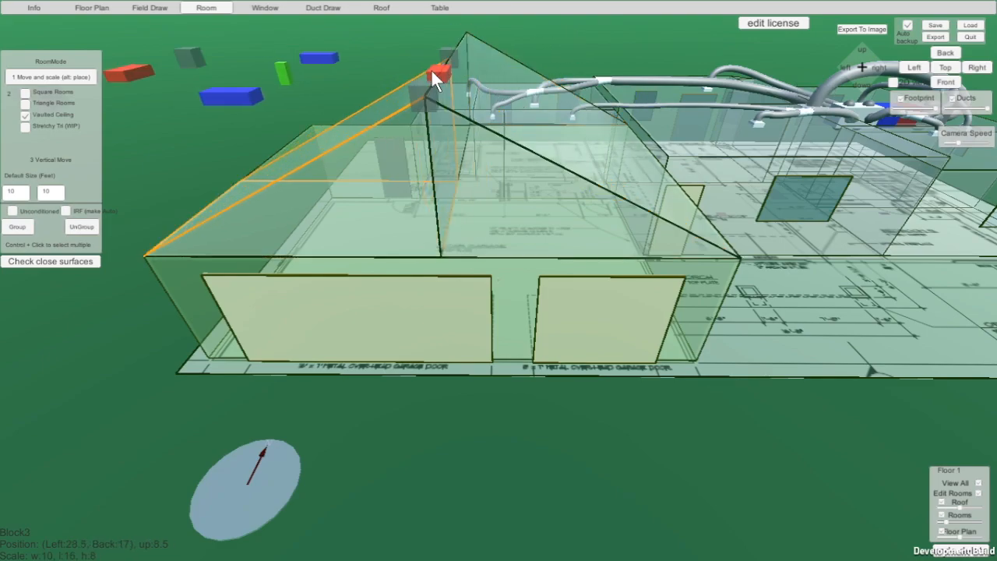
Stretch the outer vaulted ceiling block back along the garage's ridge to 24 wide.
{"action": "right_click_drag", "start_coordinate": [406, 104], "coordinate": [383, 335]}
{"action": "middle_click_drag", "start_coordinate": [413, 129], "coordinate": [469, 350]}
{"action": "left_click_drag", "start_coordinate": [427, 108], "coordinate": [460, 14]}
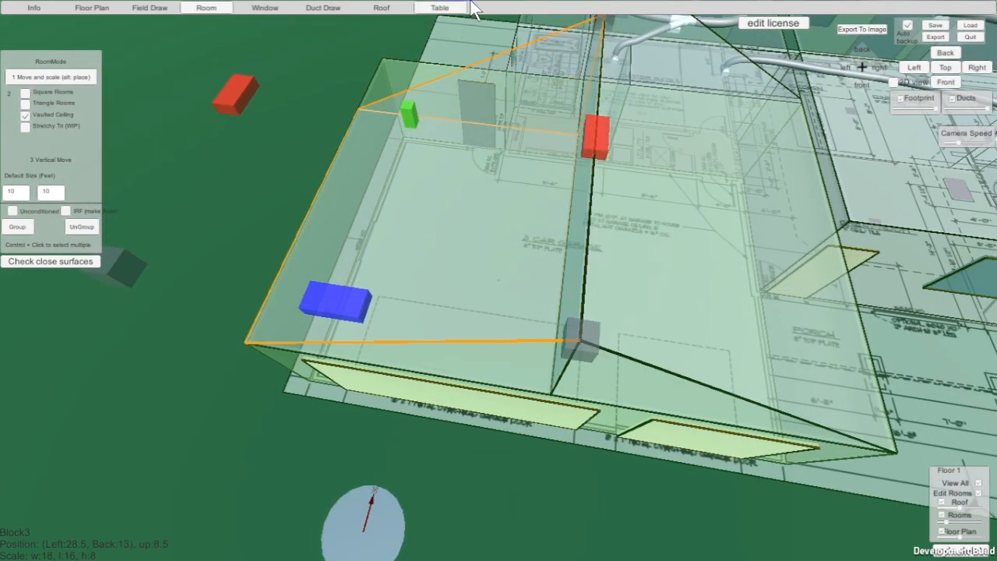
{"action": "right_click_drag", "start_coordinate": [459, 252], "coordinate": [400, 316]}
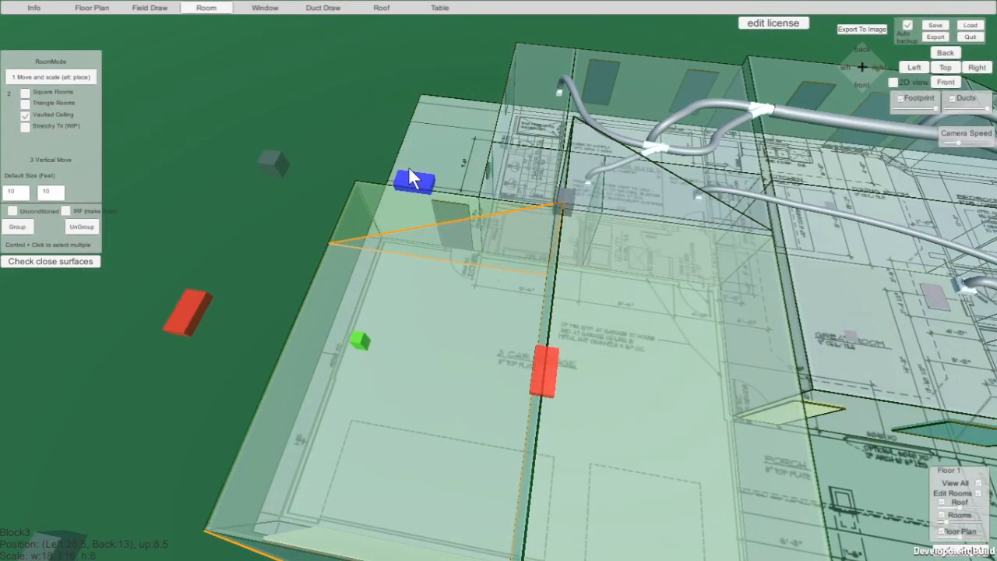
{"action": "left_click_drag", "start_coordinate": [419, 162], "coordinate": [430, 107]}
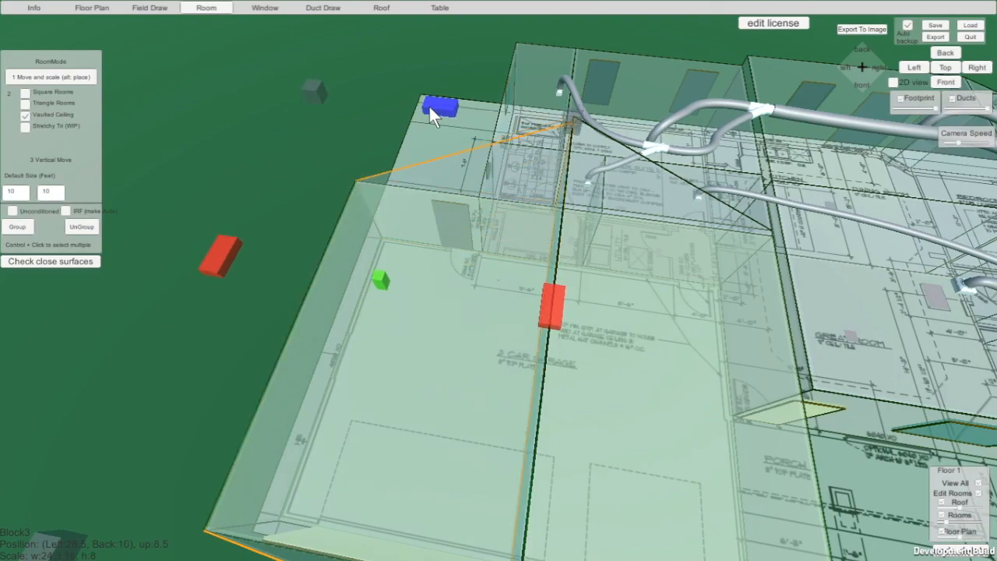
Lower the peak height of both vaulted ceiling blocks over the garage.
{"action": "right_click_drag", "start_coordinate": [644, 552], "coordinate": [569, 233]}
{"action": "left_click_drag", "start_coordinate": [451, 24], "coordinate": [467, 86]}
{"action": "left_click", "coordinate": [767, 252]}
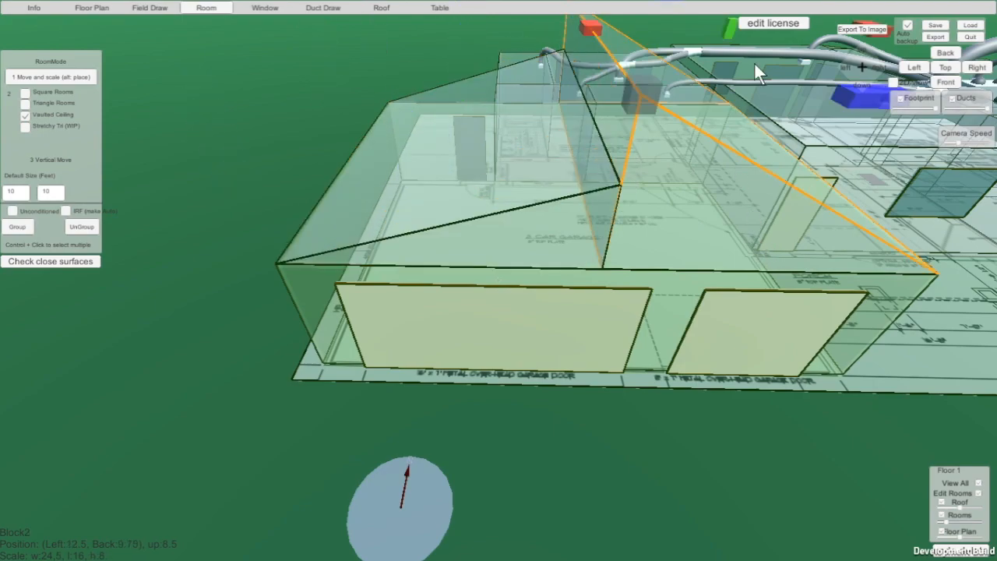
{"action": "left_click_drag", "start_coordinate": [731, 30], "coordinate": [723, 90]}
{"action": "left_click", "coordinate": [669, 455]}
{"action": "right_click_drag", "start_coordinate": [668, 455], "coordinate": [470, 205]}
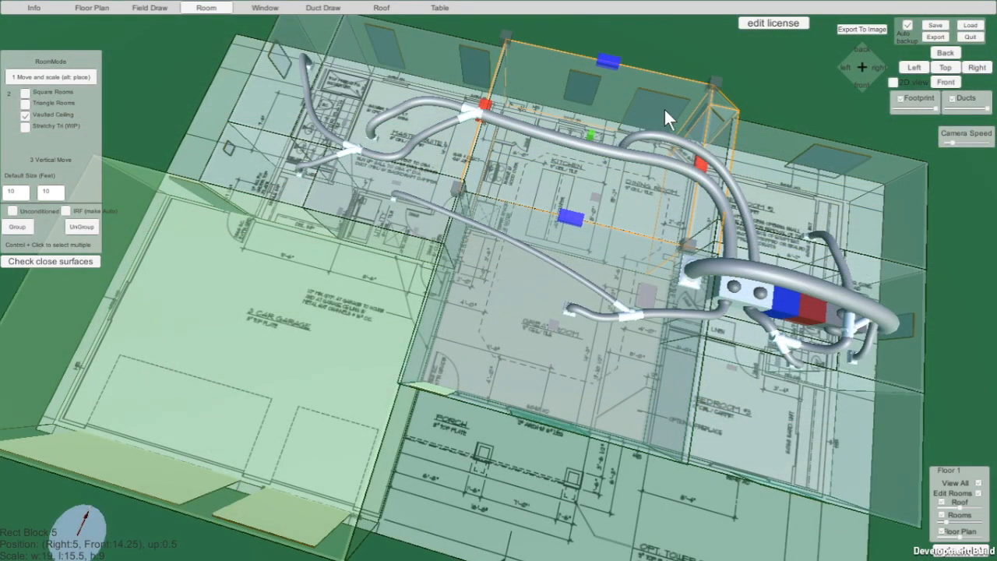
{"action": "left_click_drag", "start_coordinate": [667, 110], "coordinate": [663, 156]}
{"action": "left_click", "coordinate": [779, 103]}
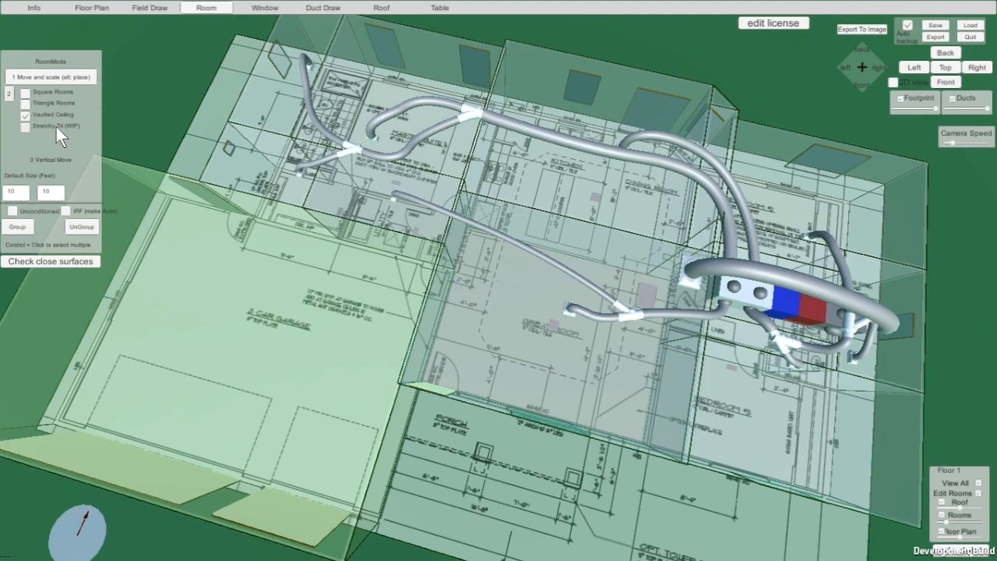
{"action": "right_click_drag", "start_coordinate": [73, 287], "coordinate": [84, 232]}
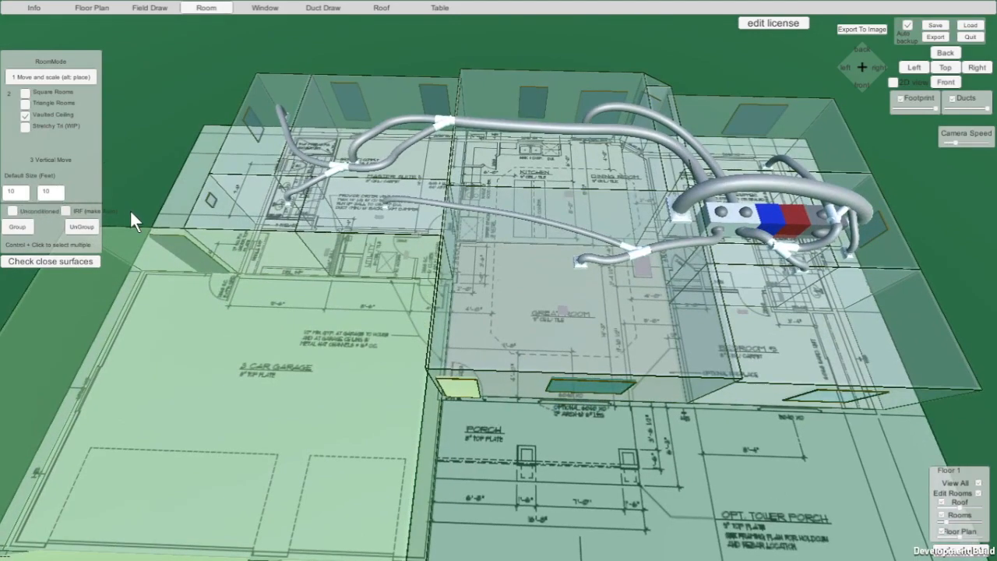
{"action": "middle_click_drag", "start_coordinate": [226, 254], "coordinate": [322, 201]}
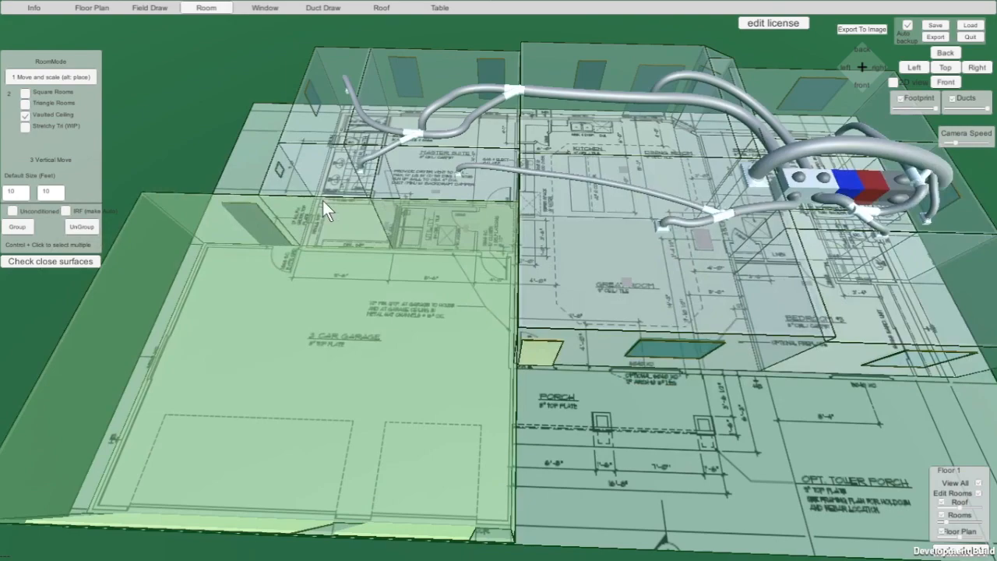
{"action": "scroll", "coordinate": [323, 200], "scroll_direction": "down", "scroll_amount": 3}
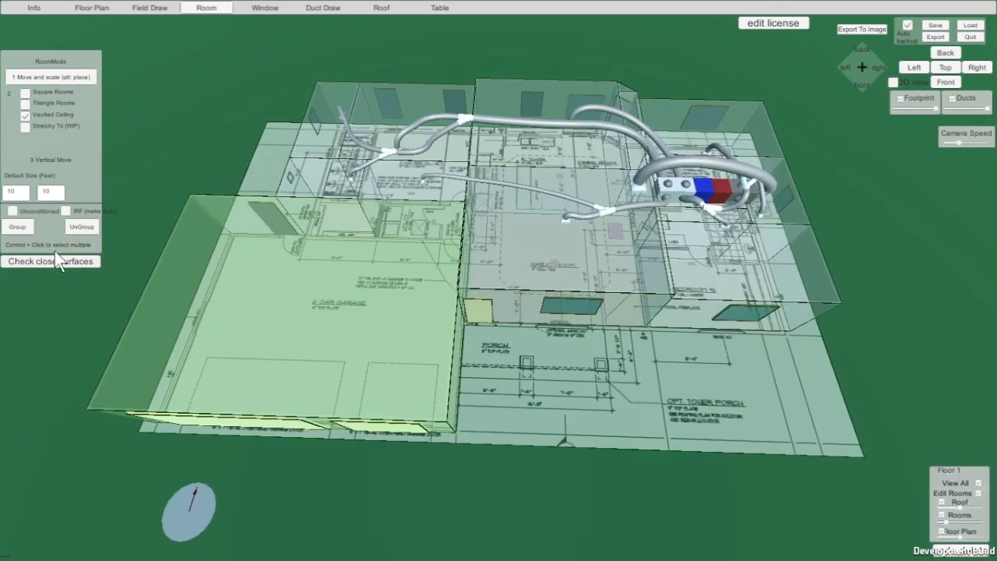
{"action": "scroll", "coordinate": [472, 287], "scroll_direction": "up", "scroll_amount": 2}
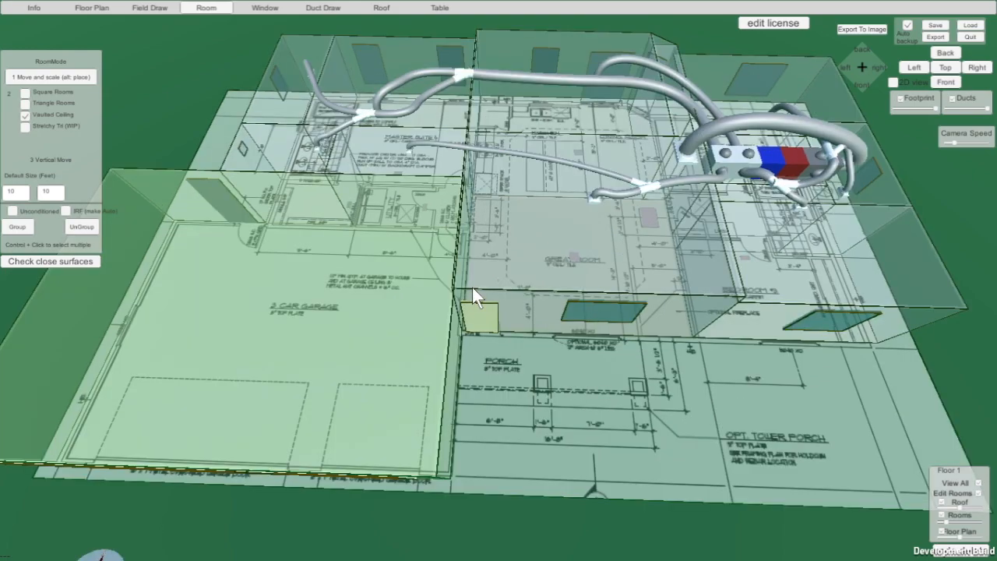
{"action": "middle_click_drag", "start_coordinate": [649, 242], "coordinate": [539, 423]}
{"action": "scroll", "coordinate": [656, 338], "scroll_direction": "up", "scroll_amount": 4}
{"action": "scroll", "coordinate": [658, 340], "scroll_direction": "up", "scroll_amount": 5}
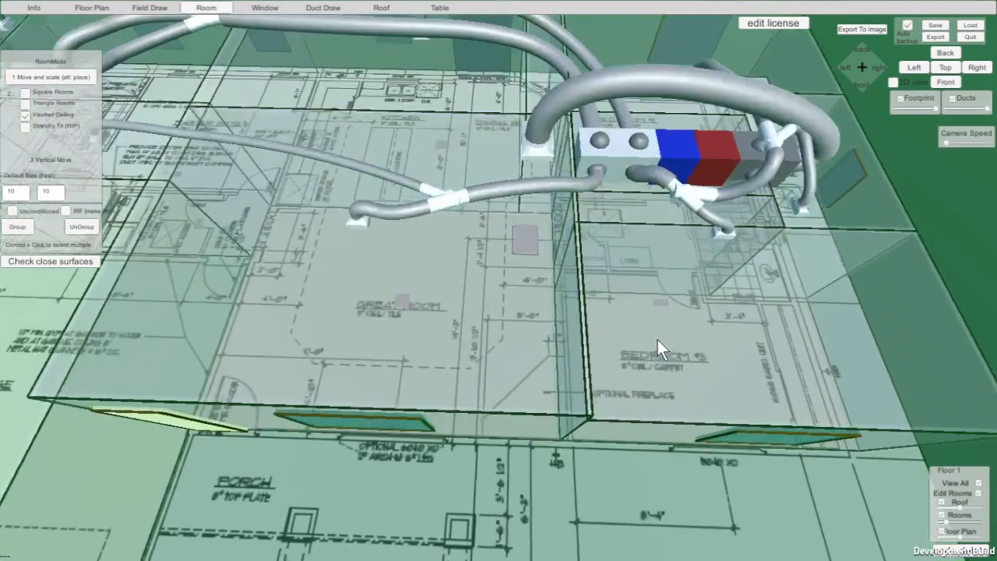
Move the Bedroom #1 room block 1 ft away from the adjoining rooms, to a Front position of 16.
{"action": "left_click", "coordinate": [659, 341]}
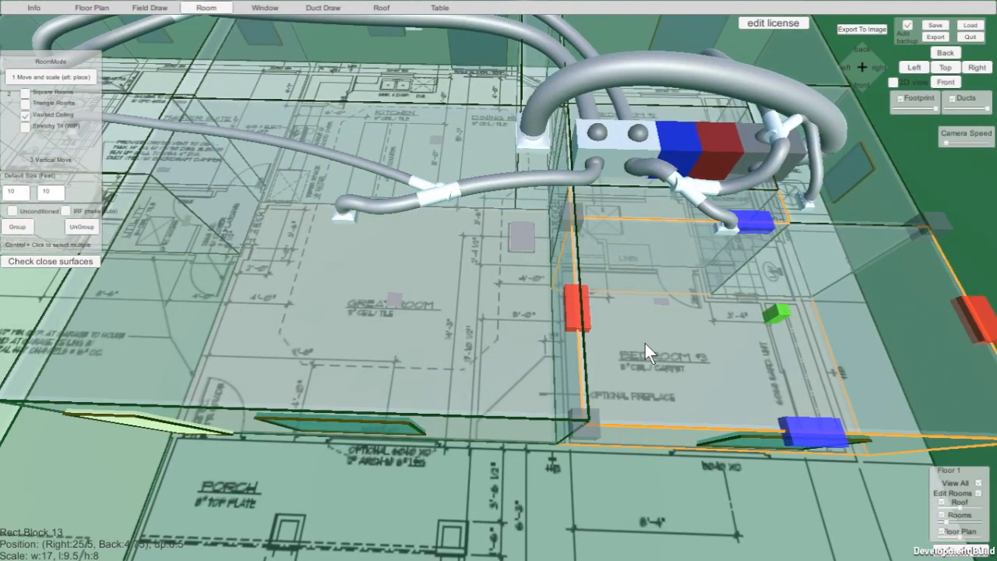
{"action": "middle_click_drag", "start_coordinate": [644, 336], "coordinate": [651, 499]}
{"action": "middle_click_drag", "start_coordinate": [635, 268], "coordinate": [506, 518]}
{"action": "middle_click_drag", "start_coordinate": [593, 275], "coordinate": [463, 530]}
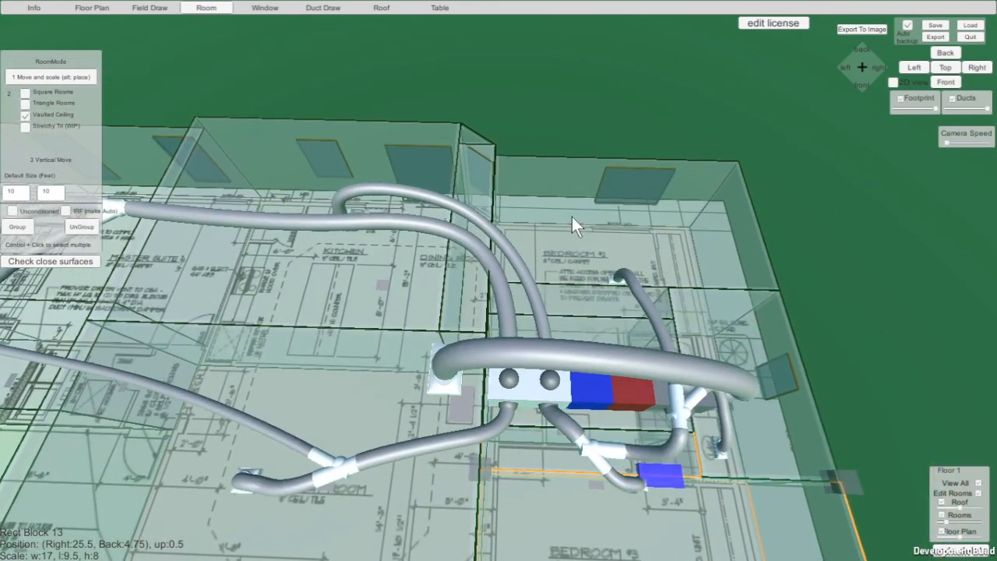
{"action": "left_click", "coordinate": [572, 225]}
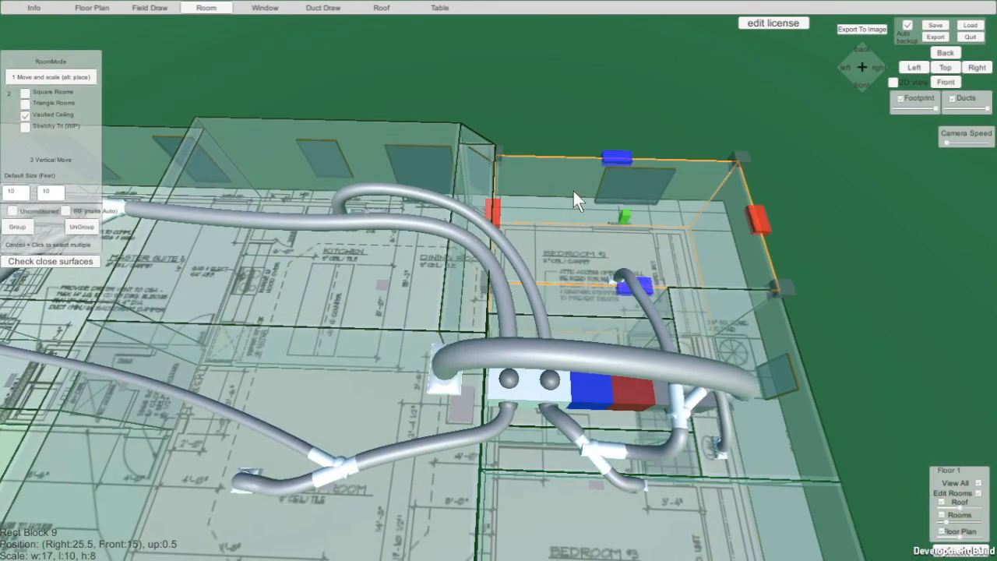
{"action": "mouse_move", "coordinate": [576, 196]}
{"action": "left_mouse_down"}
{"action": "mouse_move", "coordinate": [575, 176]}
{"action": "mouse_move", "coordinate": [574, 185]}
{"action": "left_mouse_up"}
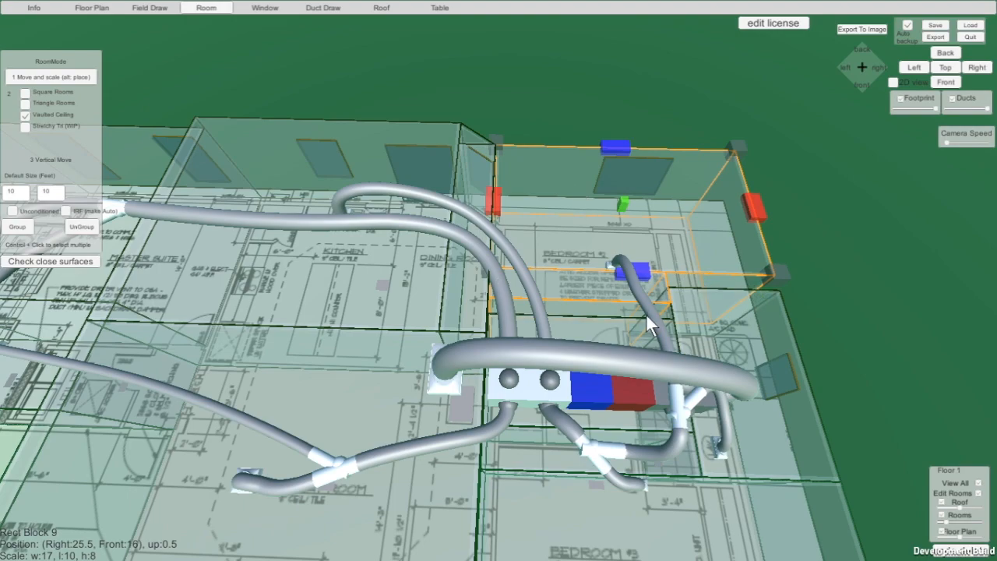
{"action": "left_click", "coordinate": [944, 336]}
Run the close-surface check and examine the walls around Bedroom #1 from several angles.
{"action": "right_click_drag", "start_coordinate": [944, 337], "coordinate": [417, 304]}
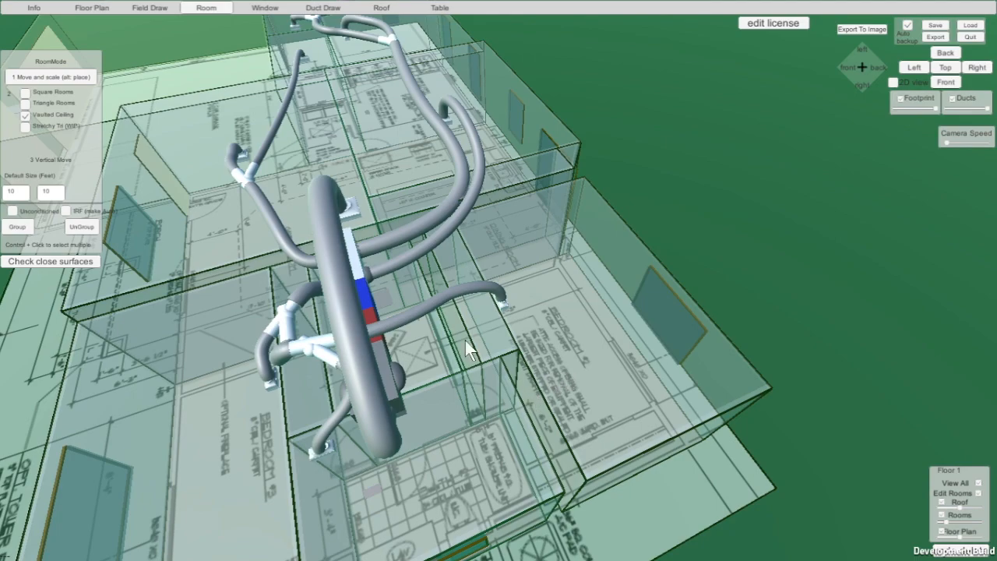
{"action": "left_click", "coordinate": [37, 262]}
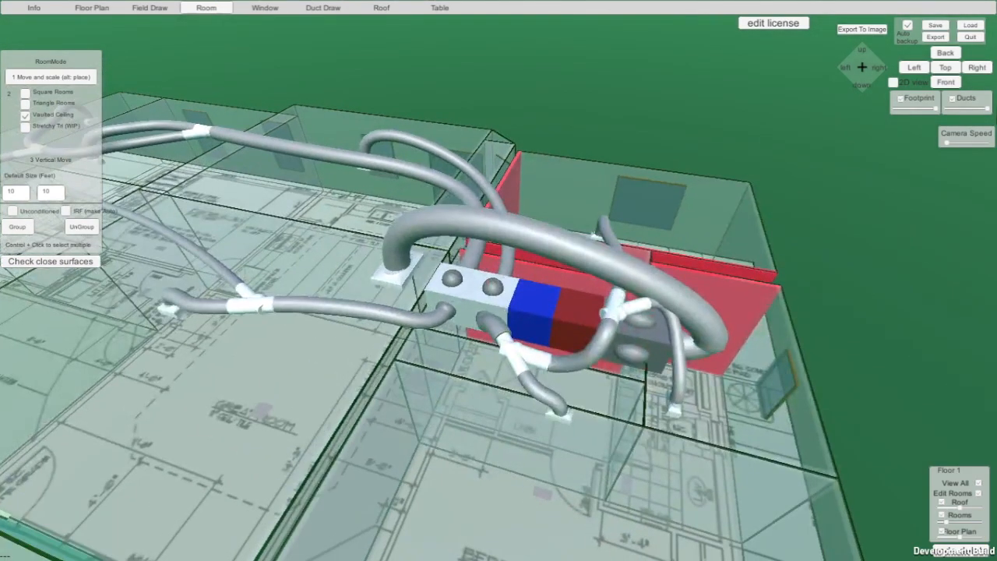
{"action": "left_click", "coordinate": [952, 83]}
{"action": "scroll", "coordinate": [580, 126], "scroll_direction": "up", "scroll_amount": 3}
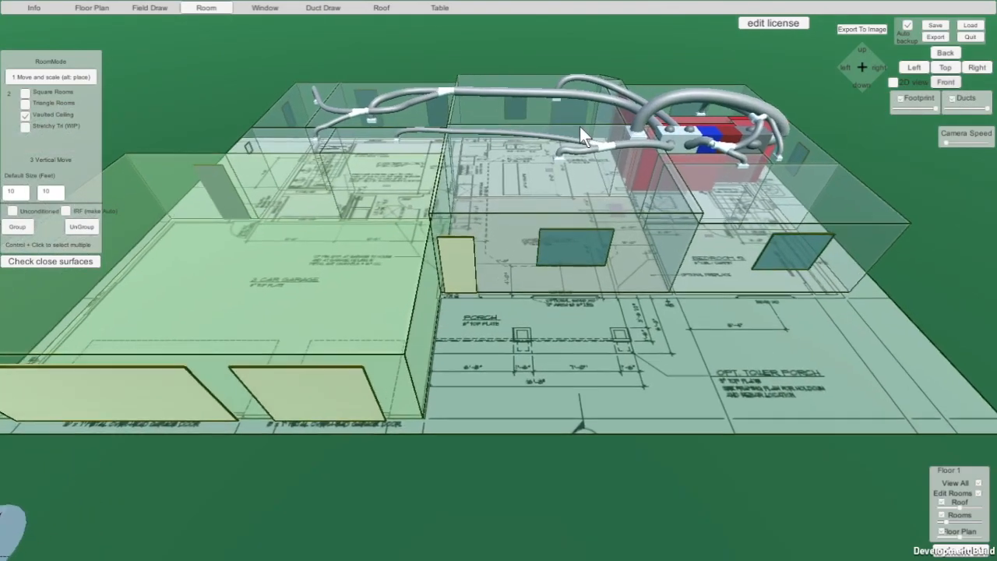
{"action": "right_click_drag", "start_coordinate": [781, 143], "coordinate": [615, 167]}
{"action": "right_click_drag", "start_coordinate": [920, 299], "coordinate": [776, 339]}
{"action": "middle_click_drag", "start_coordinate": [776, 339], "coordinate": [234, 148]}
{"action": "middle_click_drag", "start_coordinate": [704, 327], "coordinate": [226, 137]}
{"action": "middle_click_drag", "start_coordinate": [739, 352], "coordinate": [498, 277]}
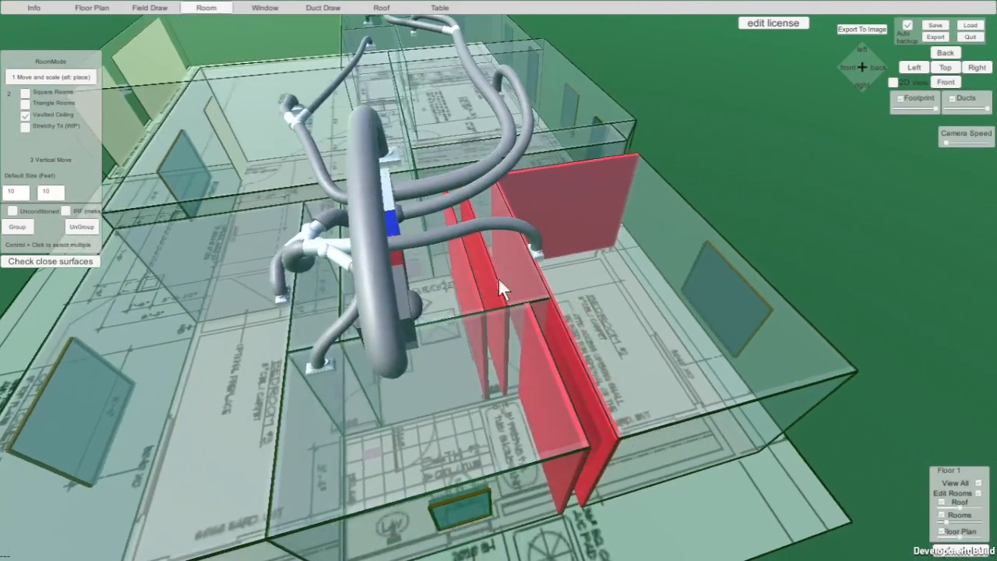
Move the Bedroom #1 block back against its neighbouring rooms at Front 15 and rerun the close-surface check.
{"action": "left_click", "coordinate": [611, 274]}
{"action": "left_click_drag", "start_coordinate": [629, 280], "coordinate": [512, 281]}
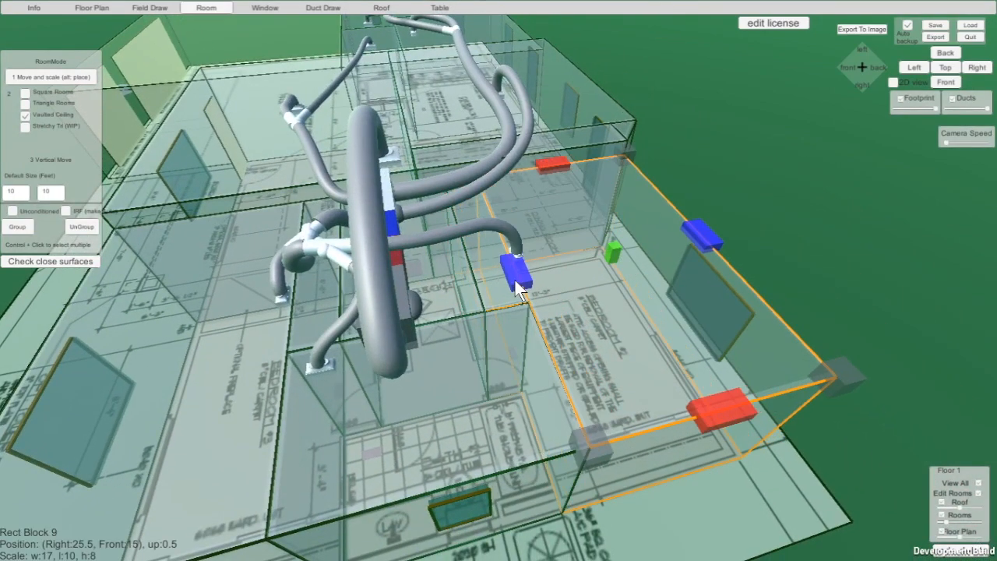
{"action": "left_click", "coordinate": [919, 249]}
{"action": "left_click", "coordinate": [69, 257]}
{"action": "middle_click_drag", "start_coordinate": [90, 306], "coordinate": [267, 350]}
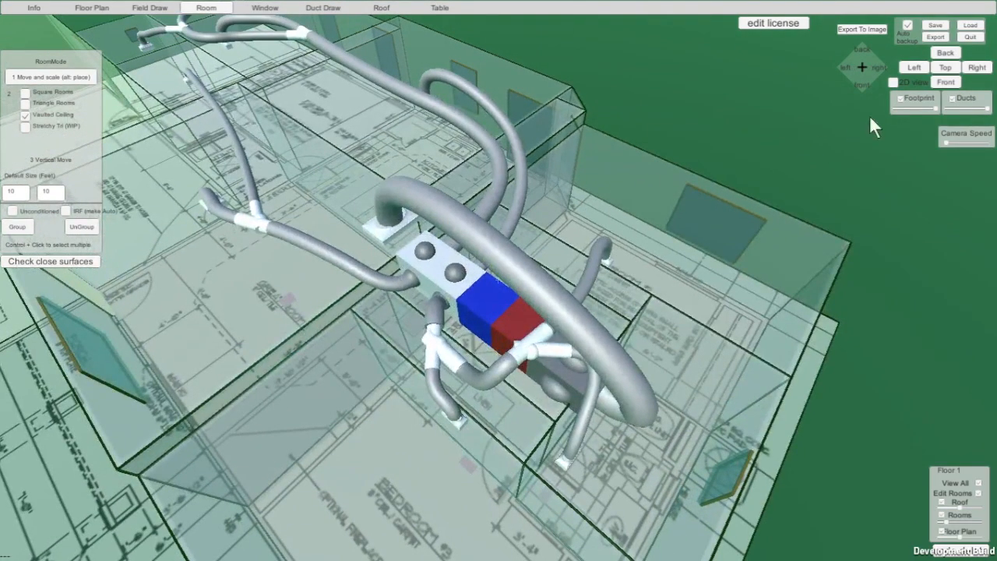
Show the house from the front and delete the great room's front window in window mode.
{"action": "left_click", "coordinate": [945, 82]}
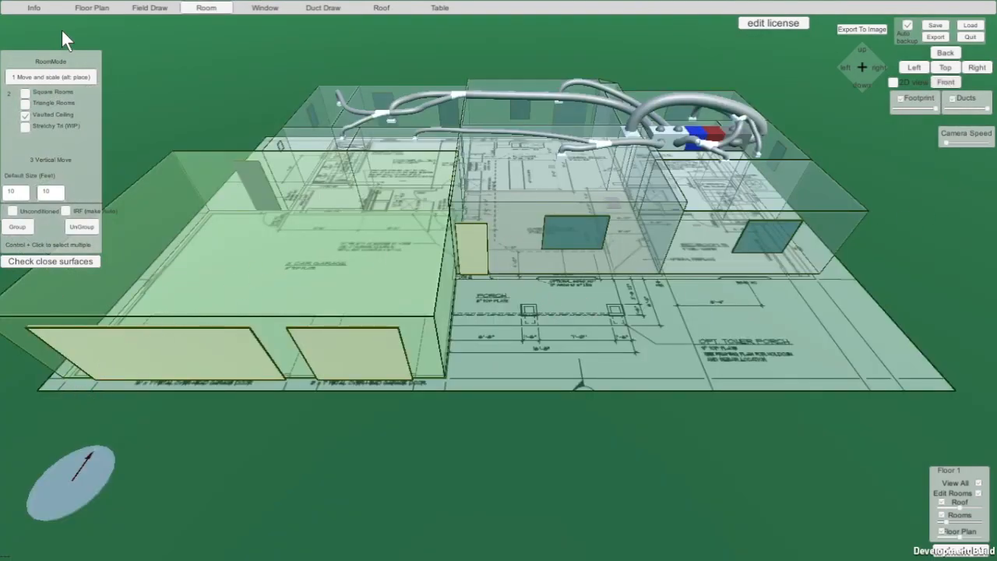
{"action": "left_click", "coordinate": [260, 10]}
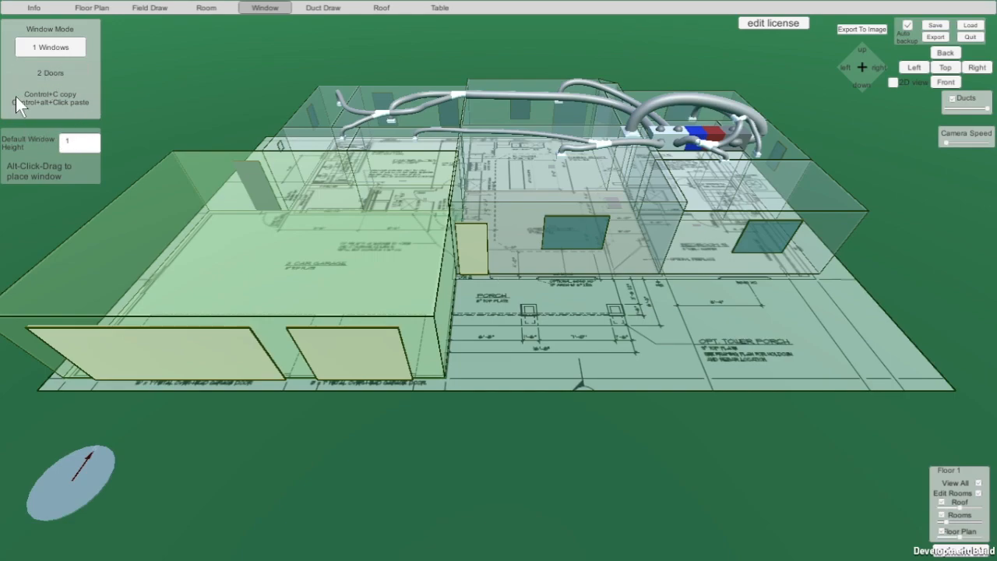
{"action": "left_click", "coordinate": [564, 239]}
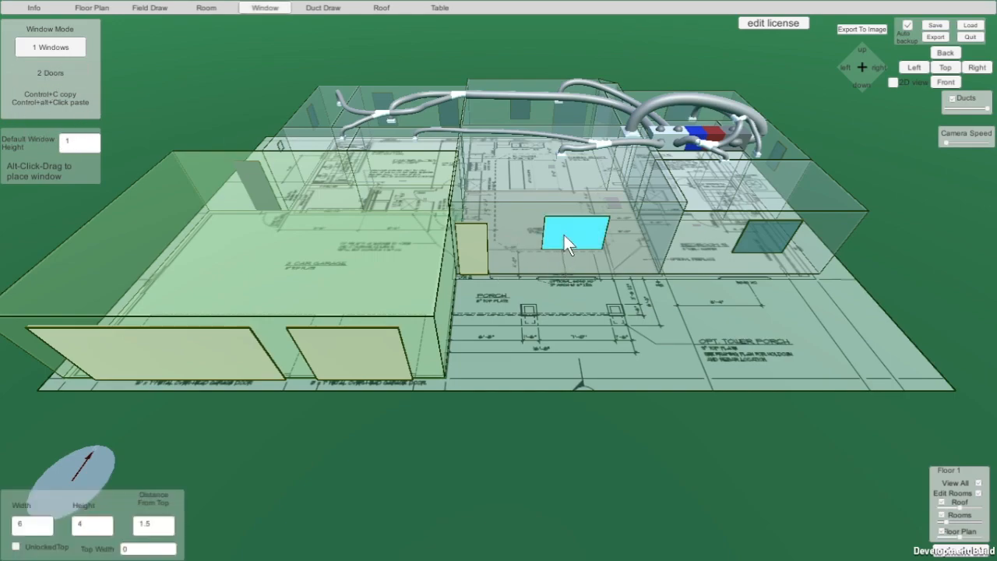
{"action": "key", "text": "Delete"}
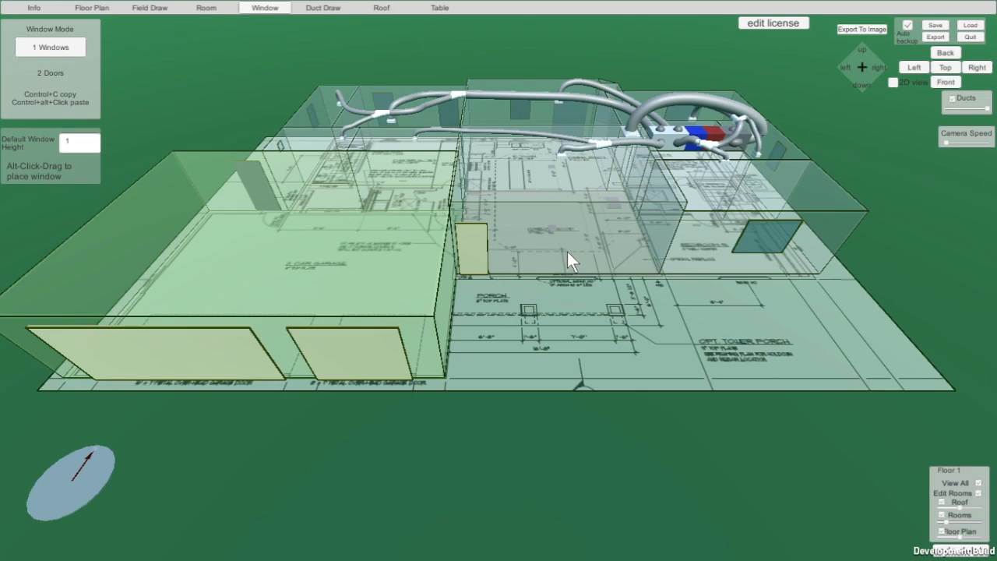
Draw a new window about 6.4 wide and 1 high on the great room's front wall.
{"action": "scroll", "coordinate": [567, 252], "scroll_direction": "up", "scroll_amount": 5}
{"action": "scroll", "coordinate": [580, 275], "scroll_direction": "up", "scroll_amount": 2}
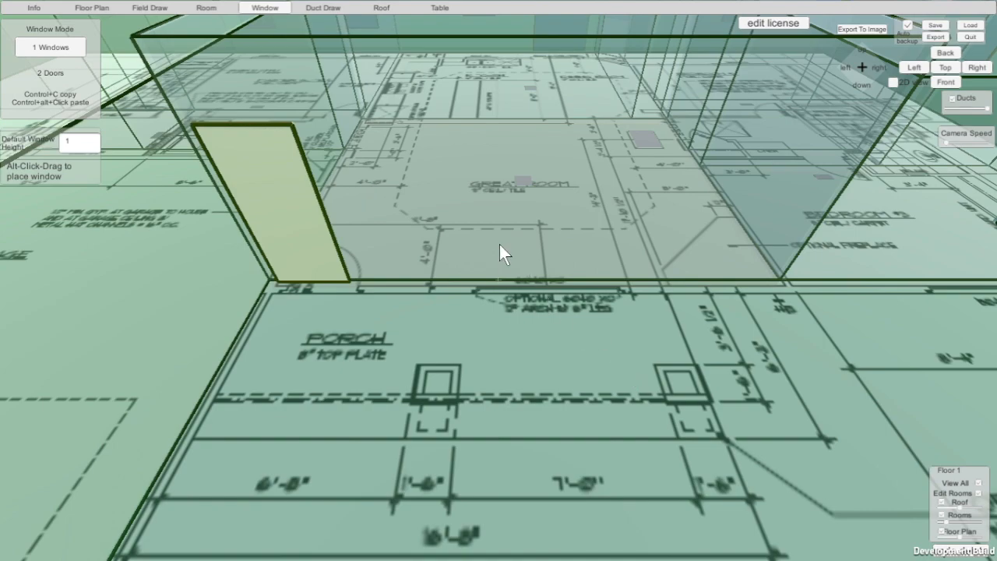
{"action": "left_click_drag", "start_coordinate": [474, 249], "coordinate": [635, 251], "text": "alt"}
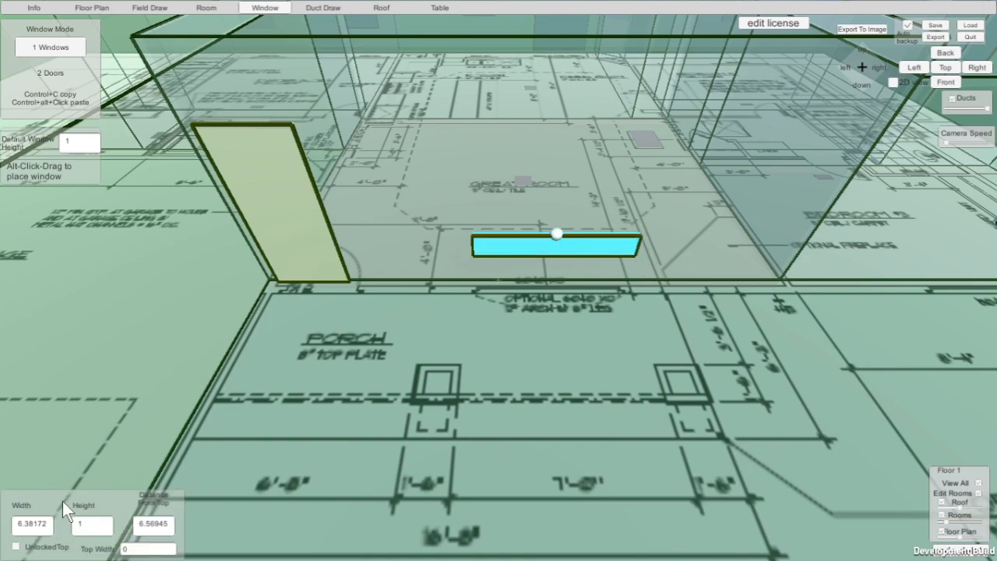
Set the new window's width to 6, its height to 4 and its distance from top to 2.
{"action": "left_click", "coordinate": [29, 525]}
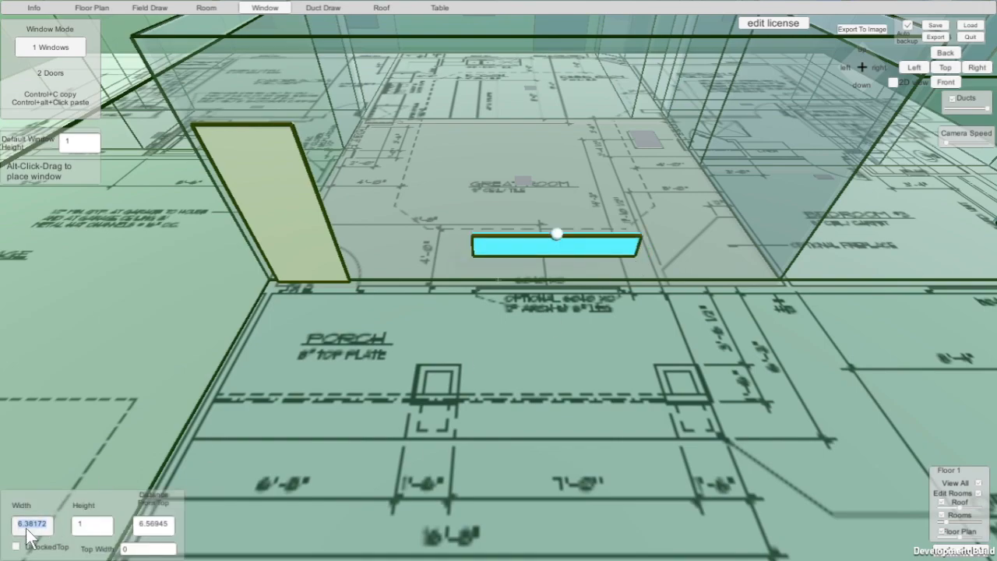
{"action": "type", "text": "6"}
{"action": "left_click", "coordinate": [80, 530]}
{"action": "type", "text": "4"}
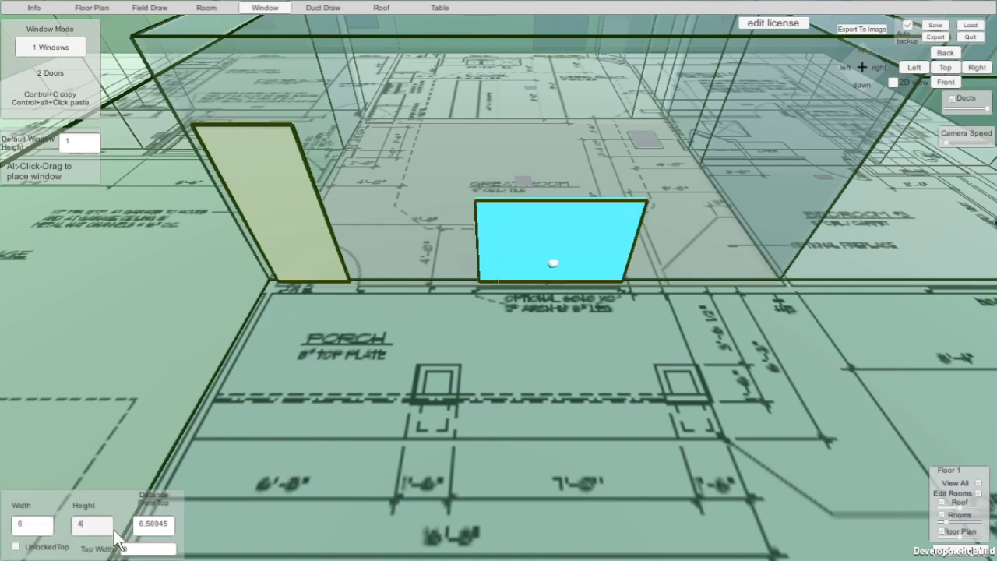
{"action": "left_click", "coordinate": [153, 526]}
{"action": "type", "text": "1"}
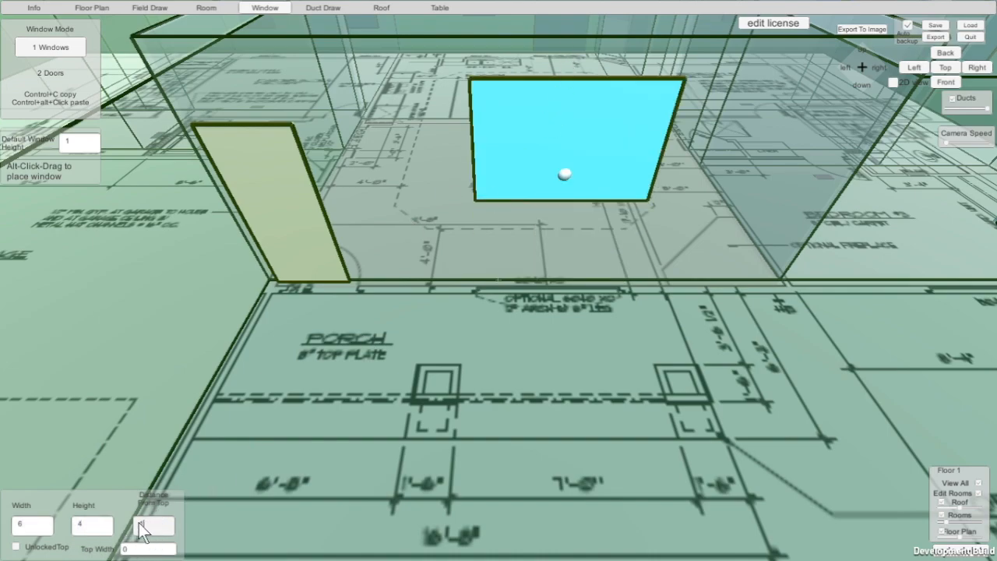
{"action": "type", "text": "2"}
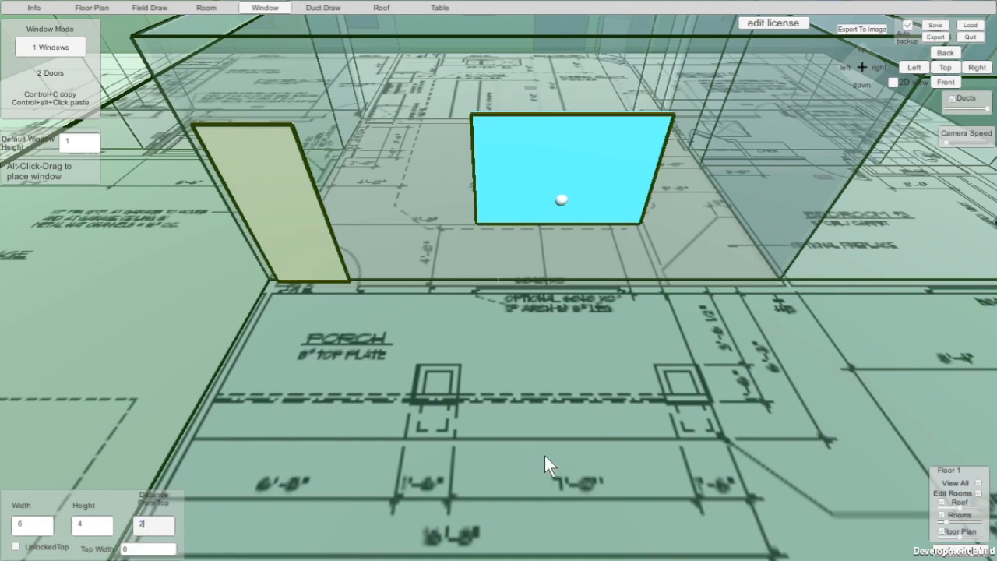
{"action": "left_click", "coordinate": [546, 393]}
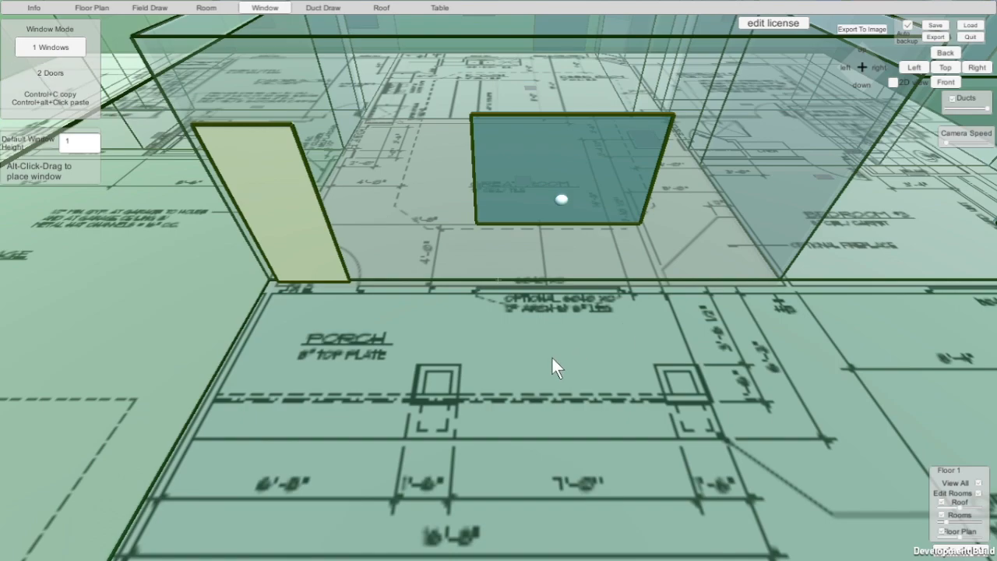
Copy the great room window and paste one copy beside it and another on Bedroom #3's front wall.
{"action": "right_click_drag", "start_coordinate": [552, 355], "coordinate": [293, 341]}
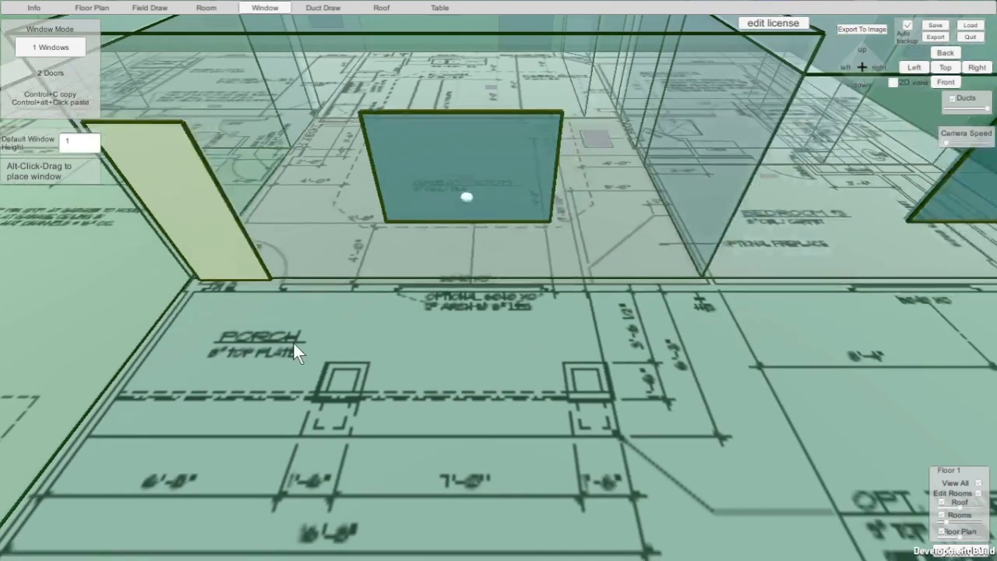
{"action": "left_click", "coordinate": [418, 180]}
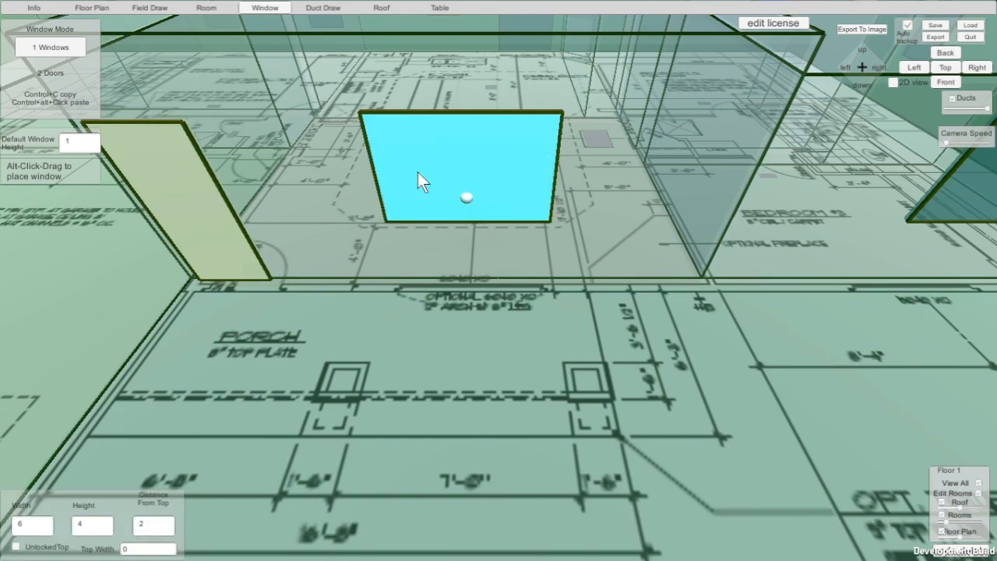
{"action": "left_click", "coordinate": [672, 179], "text": "ctrl+alt"}
{"action": "left_click", "coordinate": [862, 196], "text": "ctrl+alt"}
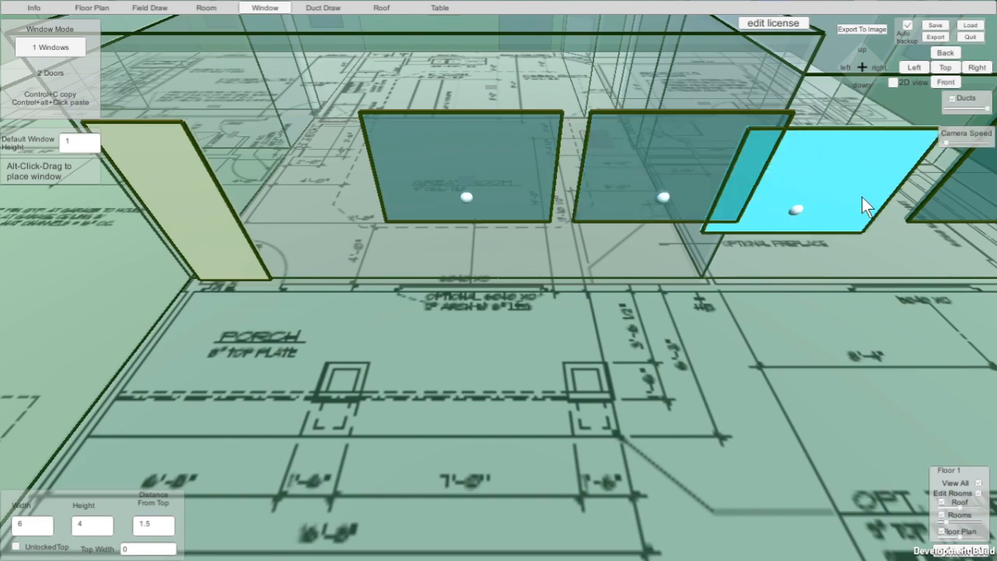
Paste two more copies of the window onto Bedroom #3's front wall.
{"action": "left_click", "coordinate": [957, 210], "text": "ctrl+alt"}
{"action": "left_click", "coordinate": [954, 226], "text": "ctrl+alt"}
{"action": "left_click_drag", "start_coordinate": [723, 279], "coordinate": [863, 258]}
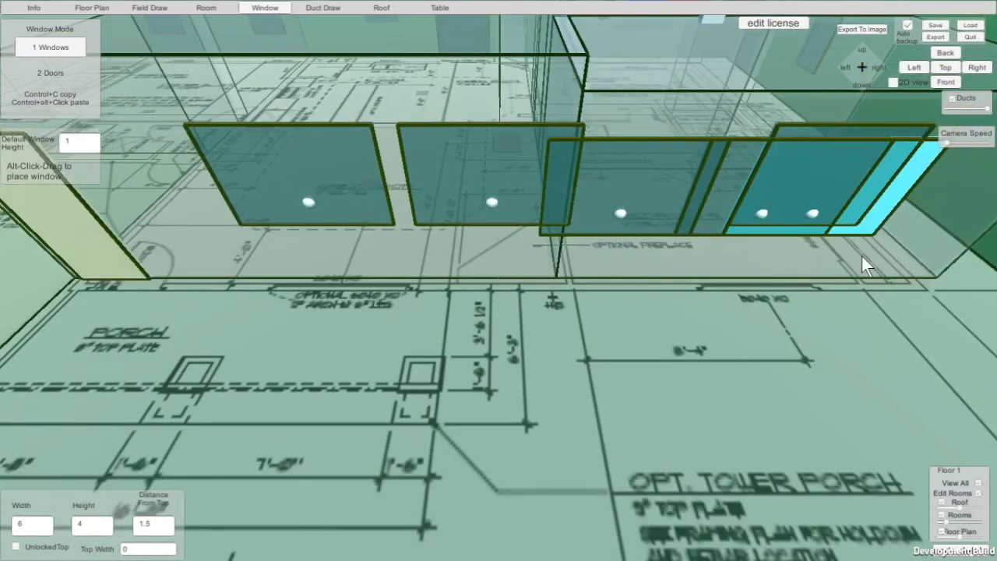
Delete the surplus window copies on the front walls, keeping one in the great room and one in Bedroom #3.
{"action": "left_click", "coordinate": [650, 180]}
{"action": "key", "text": "Delete"}
{"action": "key", "text": "Delete"}
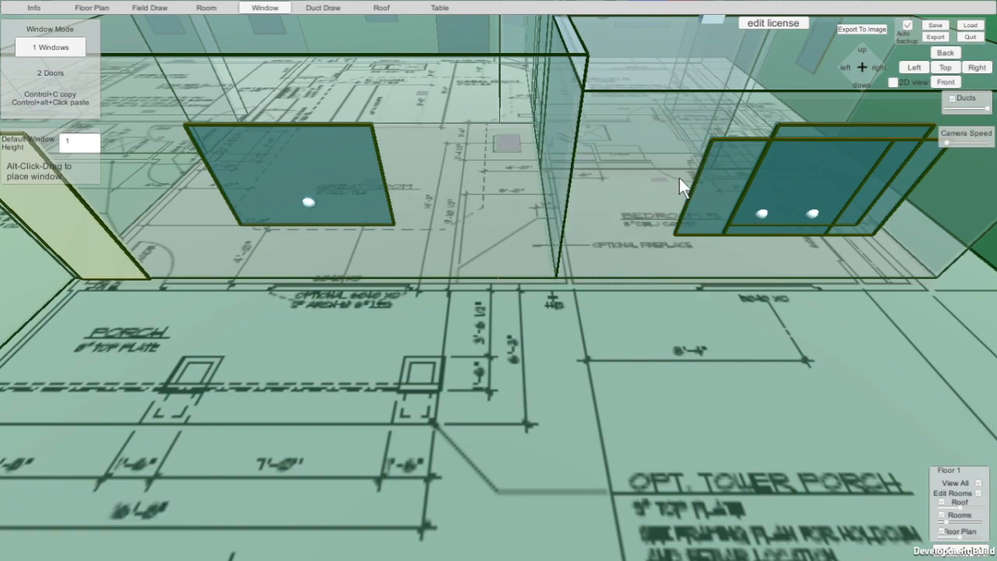
{"action": "left_click", "coordinate": [836, 134]}
{"action": "key", "text": "Delete"}
{"action": "left_click", "coordinate": [869, 210]}
{"action": "key", "text": "Delete"}
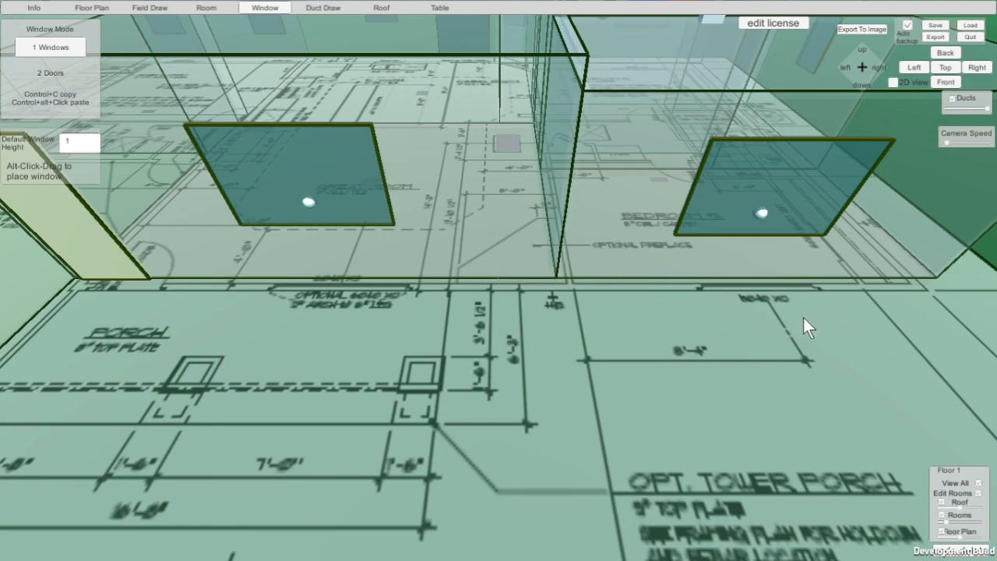
Move the Bedroom #3 window along its front wall and set its distance from top to 1.
{"action": "left_click_drag", "start_coordinate": [782, 176], "coordinate": [848, 180]}
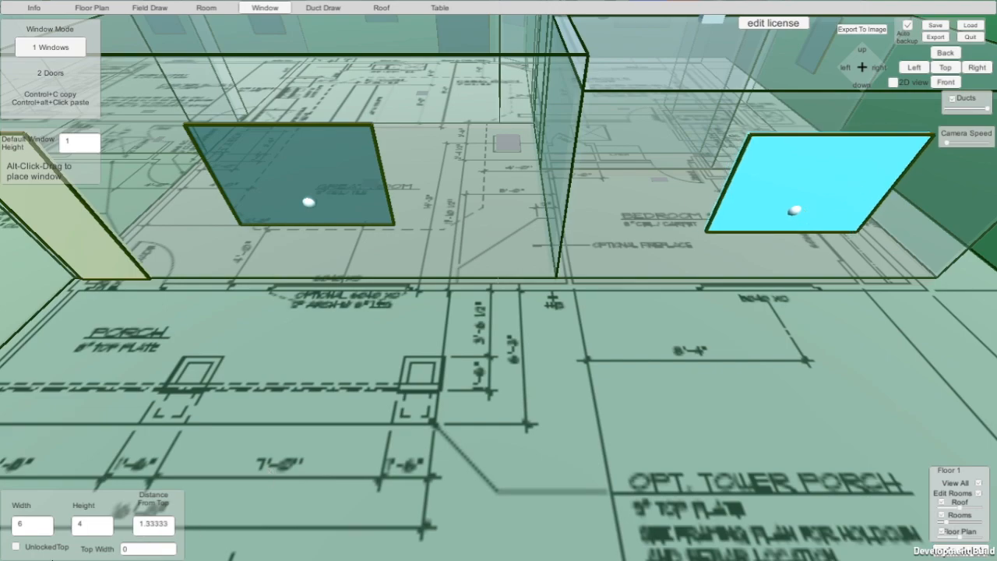
{"action": "left_click", "coordinate": [156, 524]}
{"action": "type", "text": "1"}
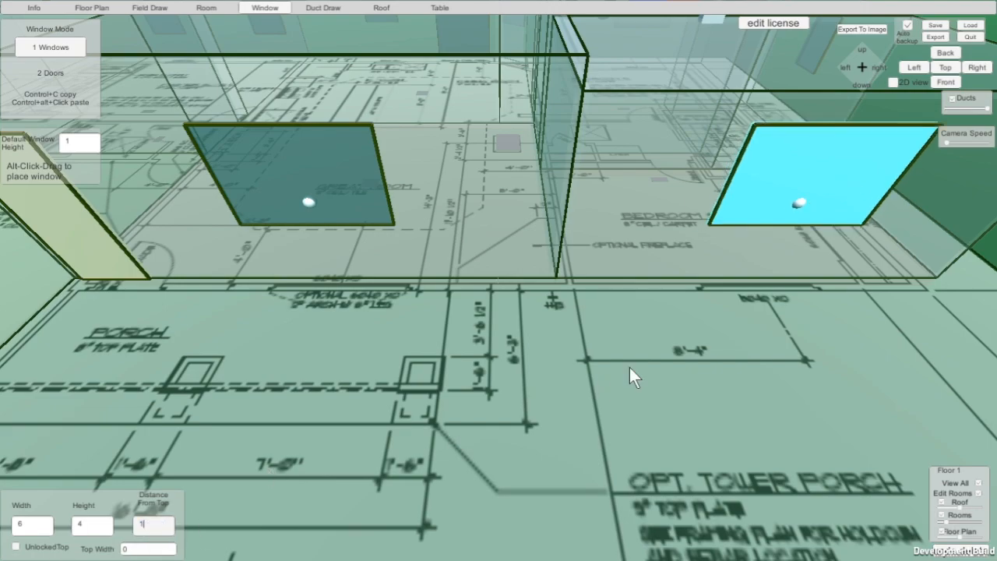
Delete the entry door from the great room's front wall.
{"action": "scroll", "coordinate": [629, 367], "scroll_direction": "down", "scroll_amount": 5}
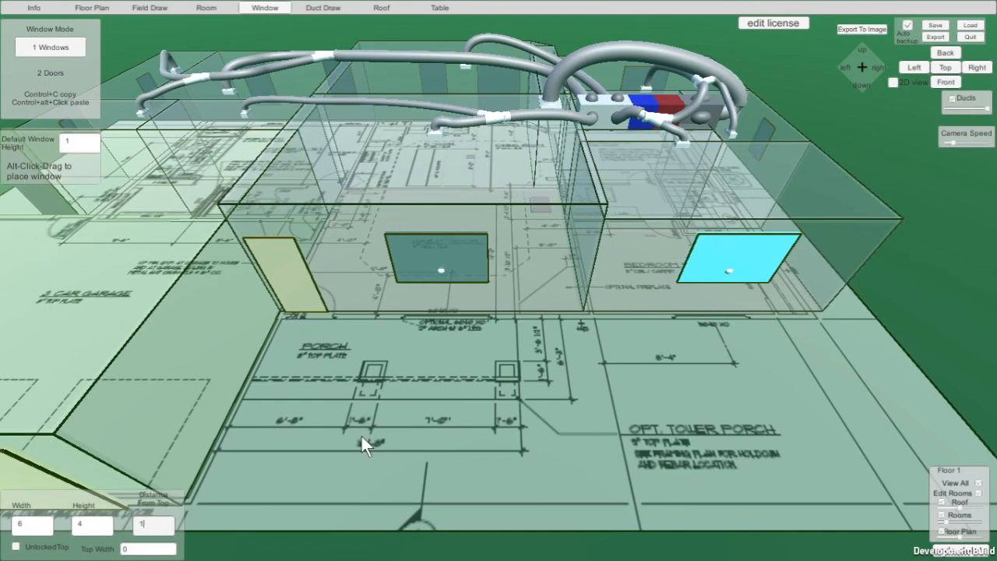
{"action": "middle_click_drag", "start_coordinate": [861, 348], "coordinate": [564, 208]}
{"action": "middle_click_drag", "start_coordinate": [345, 320], "coordinate": [323, 236]}
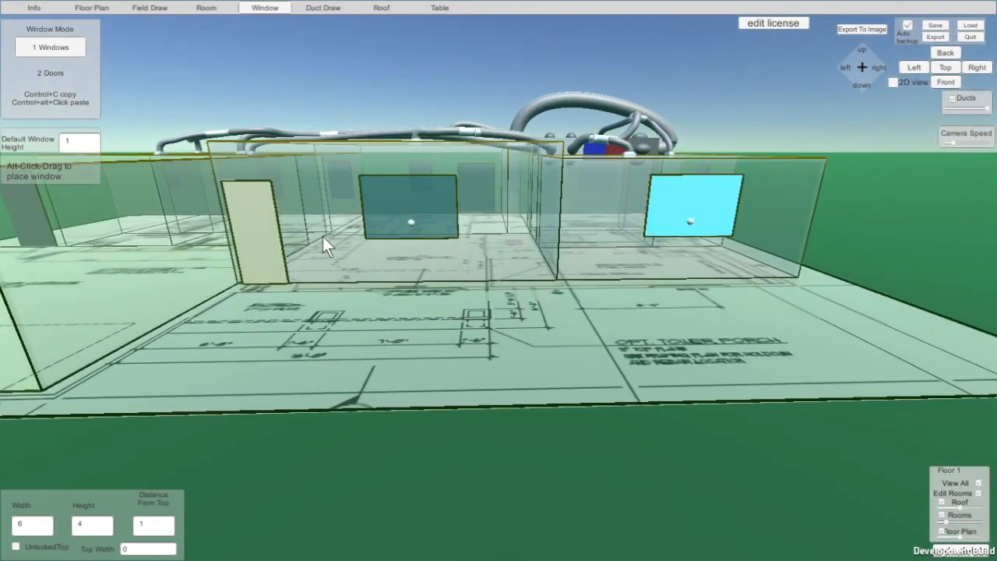
{"action": "left_click", "coordinate": [265, 254]}
{"action": "key", "text": "Delete"}
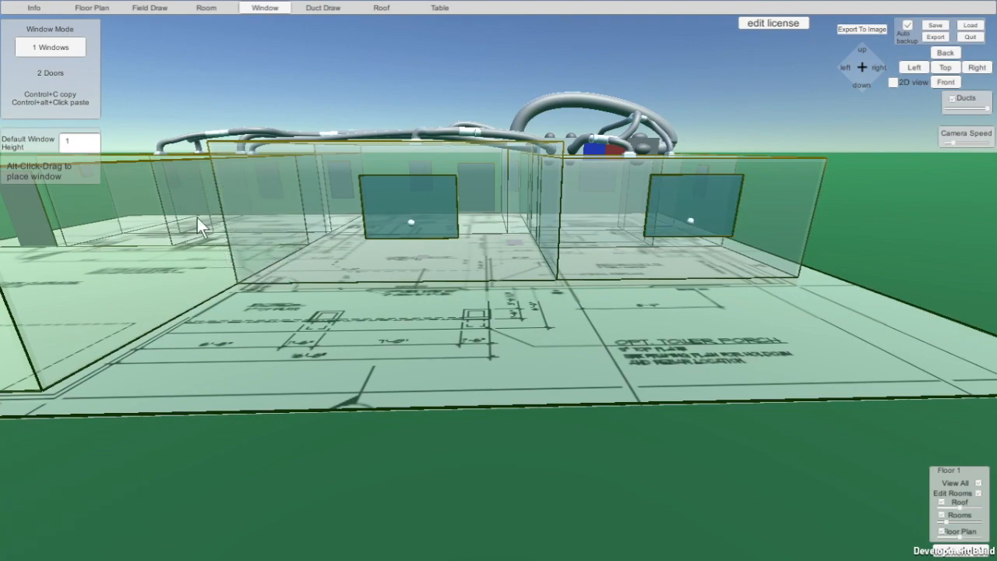
Place a new 3 by 6.7 entry door on the great room's front wall in door mode and shift it slightly toward the window.
{"action": "left_click", "coordinate": [57, 71]}
{"action": "left_click", "coordinate": [262, 242]}
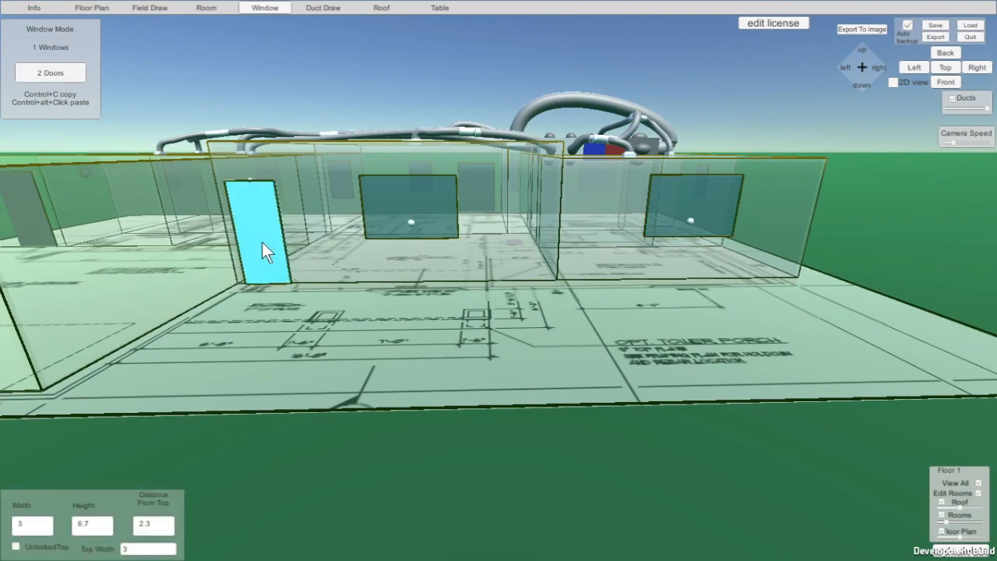
{"action": "left_click_drag", "start_coordinate": [263, 243], "coordinate": [270, 243]}
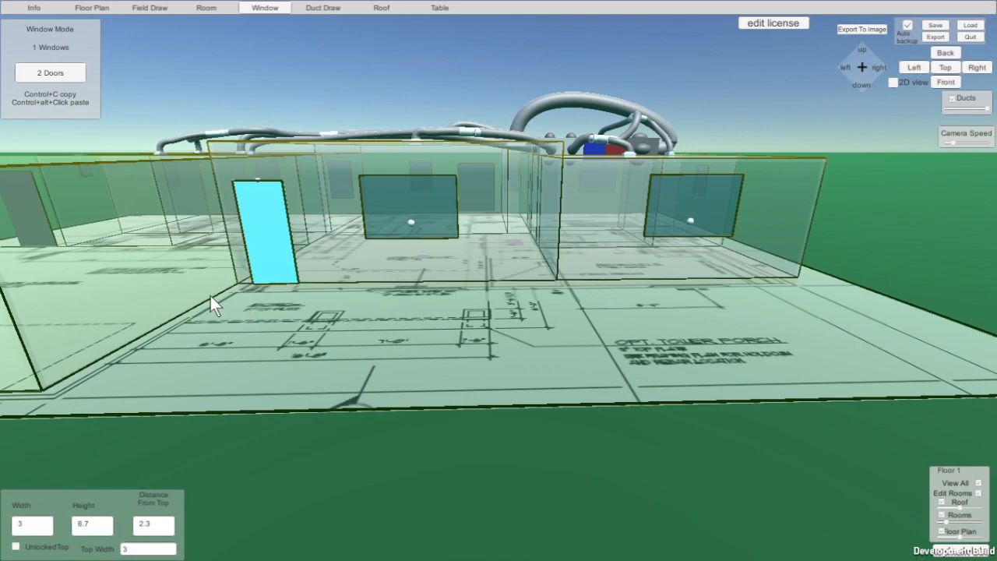
Delete the wide garage door and place a new door in its position on the garage's front wall.
{"action": "middle_click_drag", "start_coordinate": [154, 315], "coordinate": [655, 312]}
{"action": "middle_click_drag", "start_coordinate": [327, 312], "coordinate": [524, 285]}
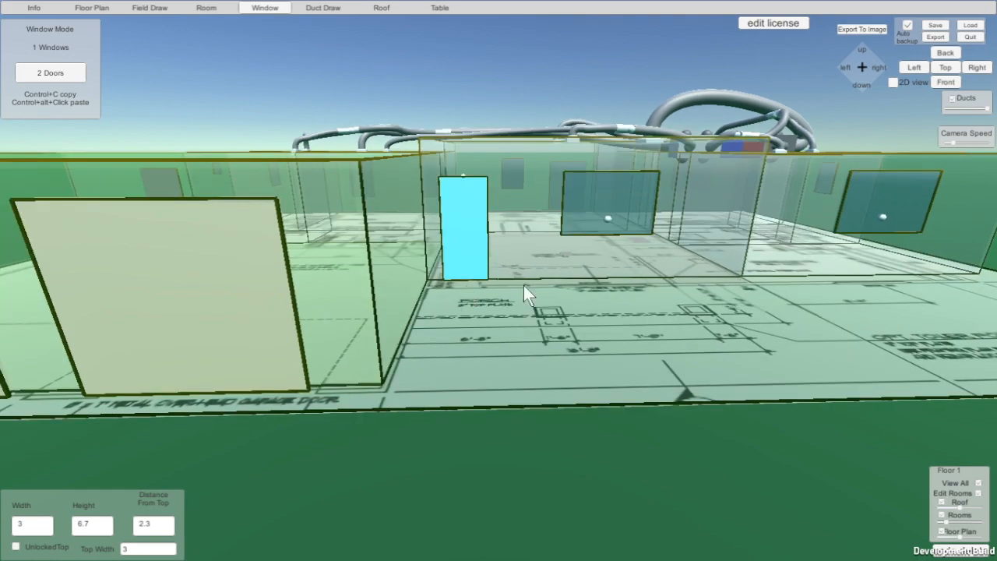
{"action": "scroll", "coordinate": [524, 285], "scroll_direction": "down", "scroll_amount": 6}
{"action": "middle_click_drag", "start_coordinate": [228, 321], "coordinate": [522, 349]}
{"action": "left_click", "coordinate": [279, 345]}
{"action": "key", "text": "Delete"}
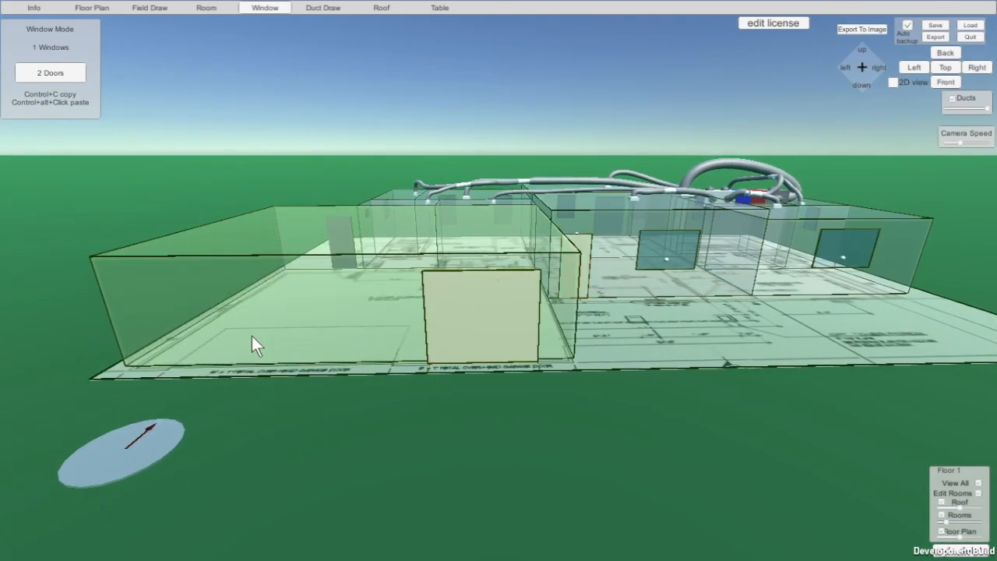
{"action": "left_click", "coordinate": [272, 321]}
Set the new garage door's width to 16 and its height to 8.
{"action": "left_click", "coordinate": [46, 526]}
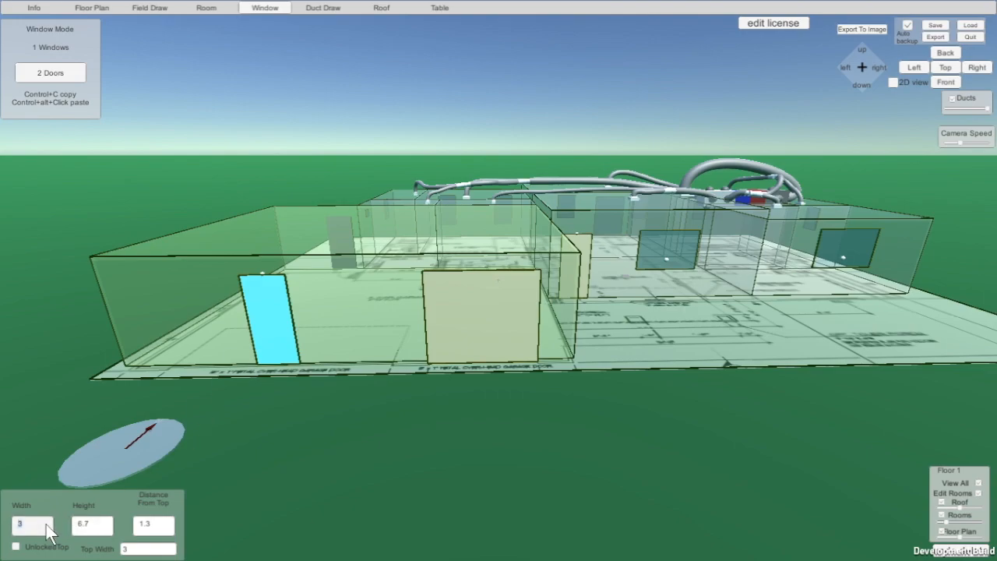
{"action": "type", "text": "16"}
{"action": "left_click", "coordinate": [92, 525]}
{"action": "type", "text": "8"}
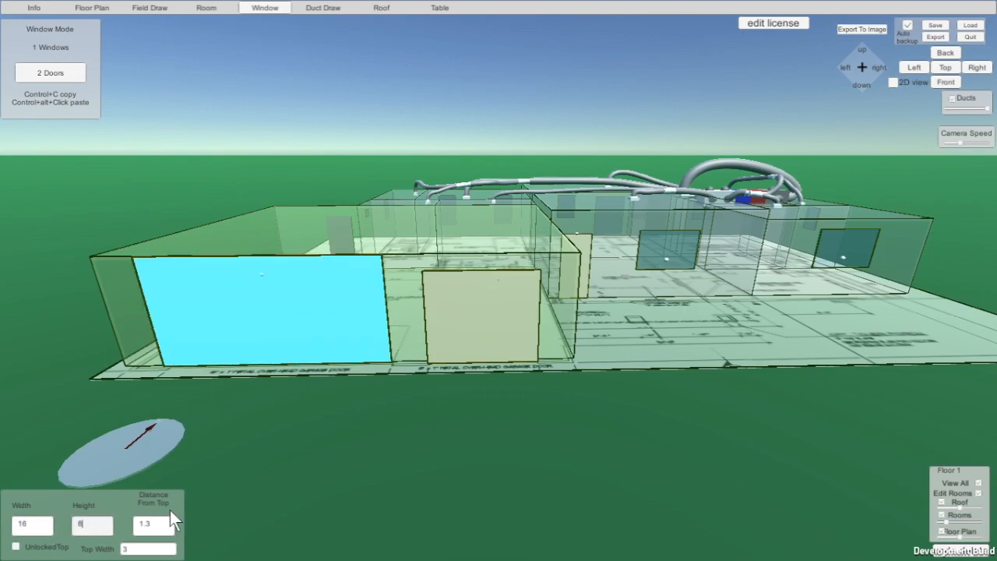
{"action": "left_click", "coordinate": [404, 483]}
Set the wide garage door's height to 7 and reposition it on the wall with a distance from top of 1.
{"action": "left_click", "coordinate": [333, 345]}
{"action": "double_click", "coordinate": [93, 527]}
{"action": "type", "text": "7"}
{"action": "left_click_drag", "start_coordinate": [277, 316], "coordinate": [282, 334]}
{"action": "left_click", "coordinate": [328, 445]}
{"action": "scroll", "coordinate": [333, 417], "scroll_direction": "down", "scroll_amount": 3}
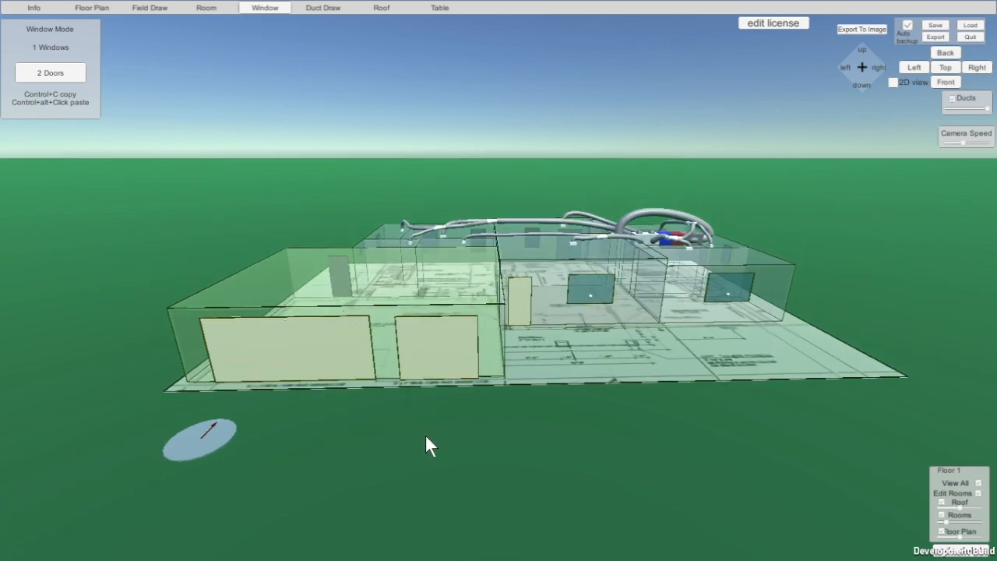
Show the garage block selected in room mode and clear the selection.
{"action": "middle_click_drag", "start_coordinate": [445, 449], "coordinate": [447, 480]}
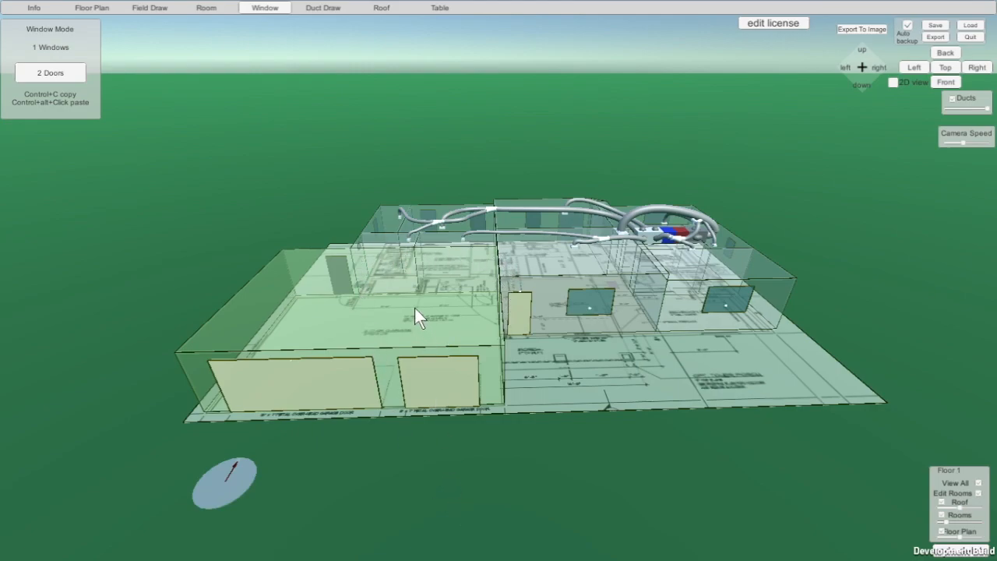
{"action": "left_click", "coordinate": [207, 8]}
{"action": "left_click_drag", "start_coordinate": [436, 315], "coordinate": [602, 283]}
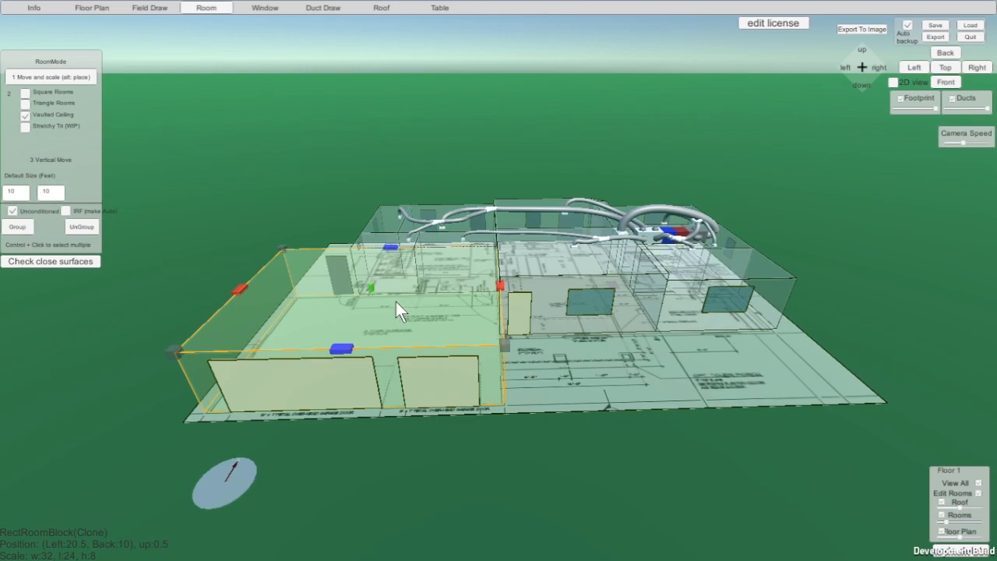
{"action": "scroll", "coordinate": [553, 484], "scroll_direction": "down", "scroll_amount": 1}
{"action": "left_click", "coordinate": [547, 481]}
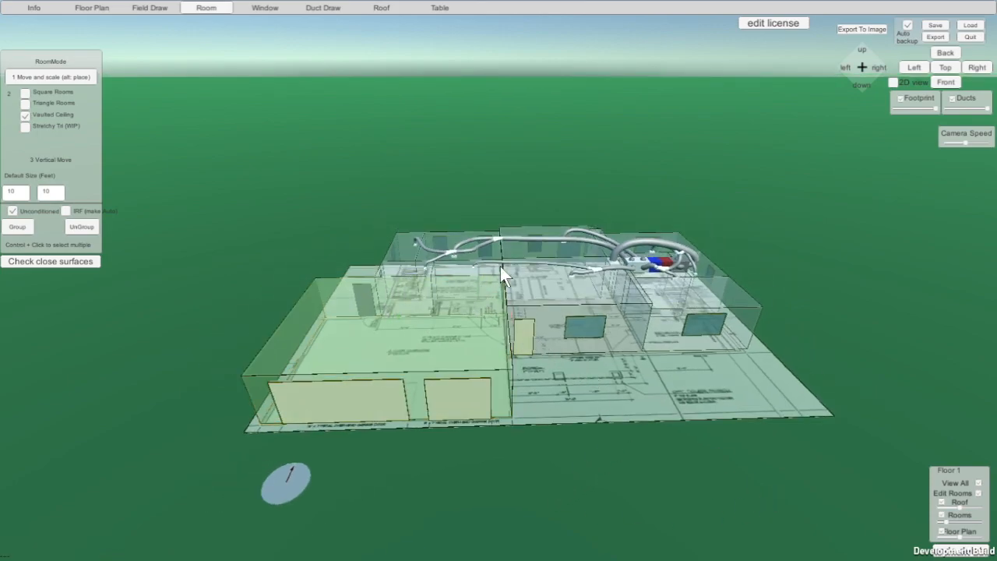
Examine the windows and doors along the house's front and return to window mode in the front view.
{"action": "middle_click_drag", "start_coordinate": [550, 363], "coordinate": [382, 469]}
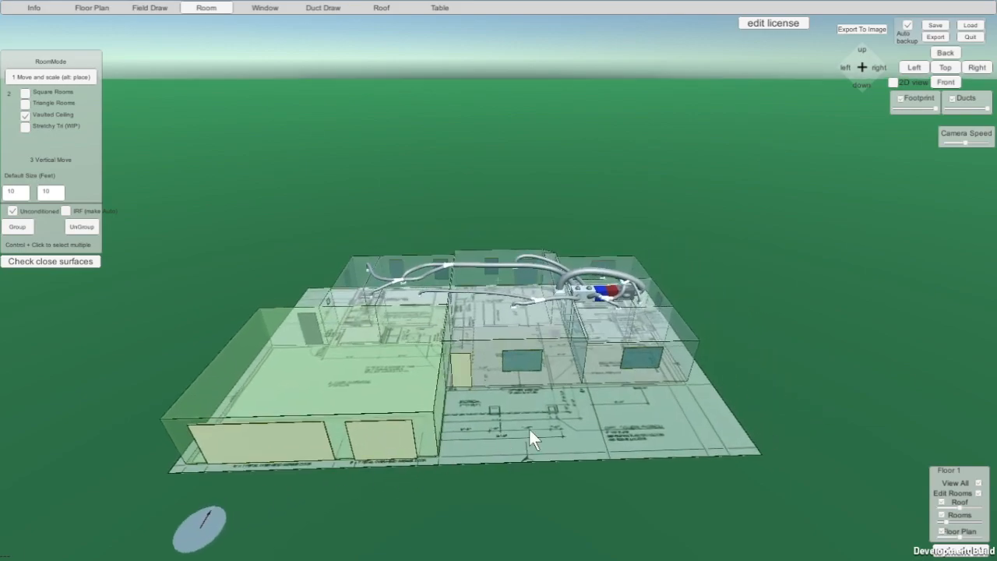
{"action": "middle_click_drag", "start_coordinate": [516, 431], "coordinate": [413, 453]}
{"action": "scroll", "coordinate": [594, 389], "scroll_direction": "up", "scroll_amount": 4}
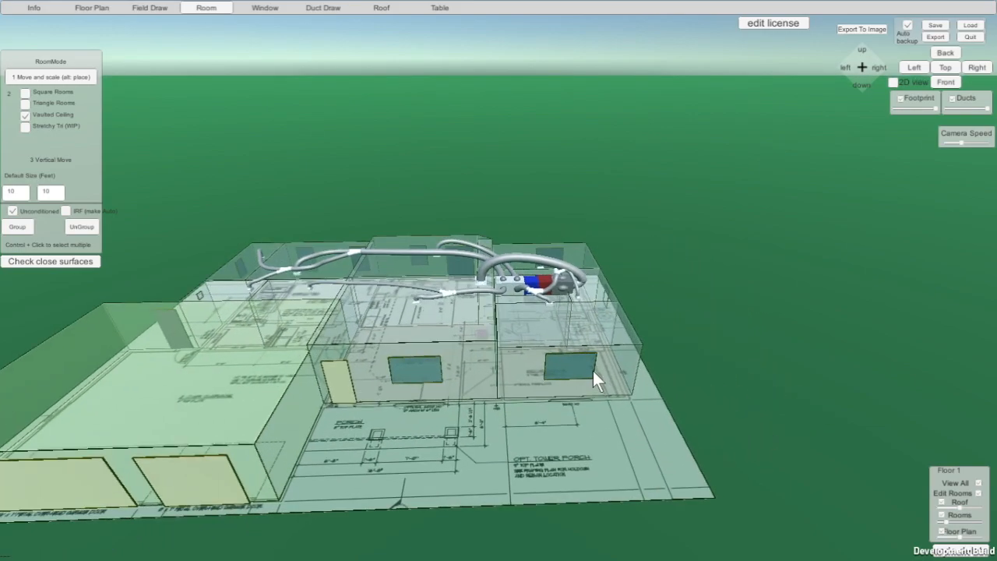
{"action": "scroll", "coordinate": [539, 395], "scroll_direction": "down", "scroll_amount": 2}
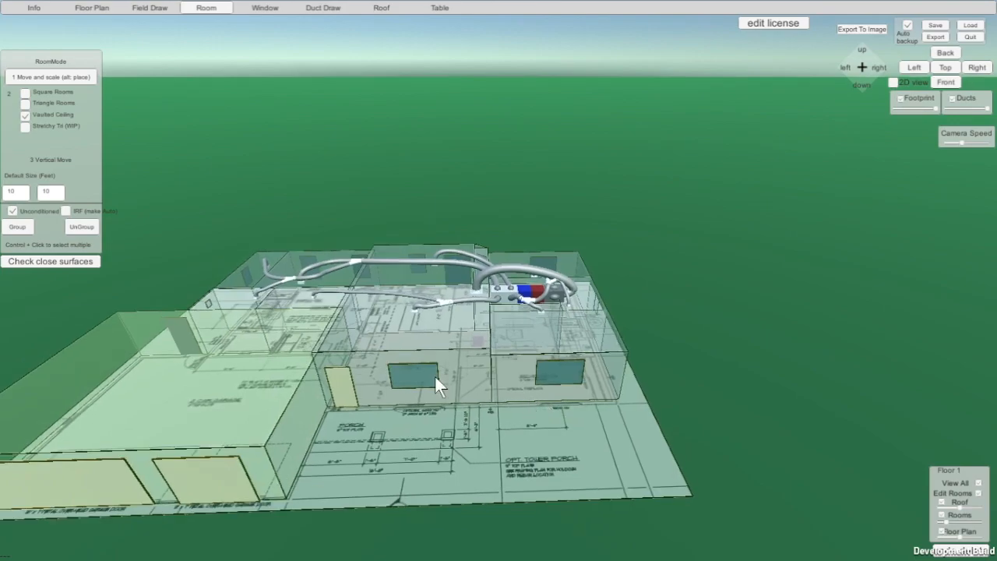
{"action": "left_click", "coordinate": [252, 2]}
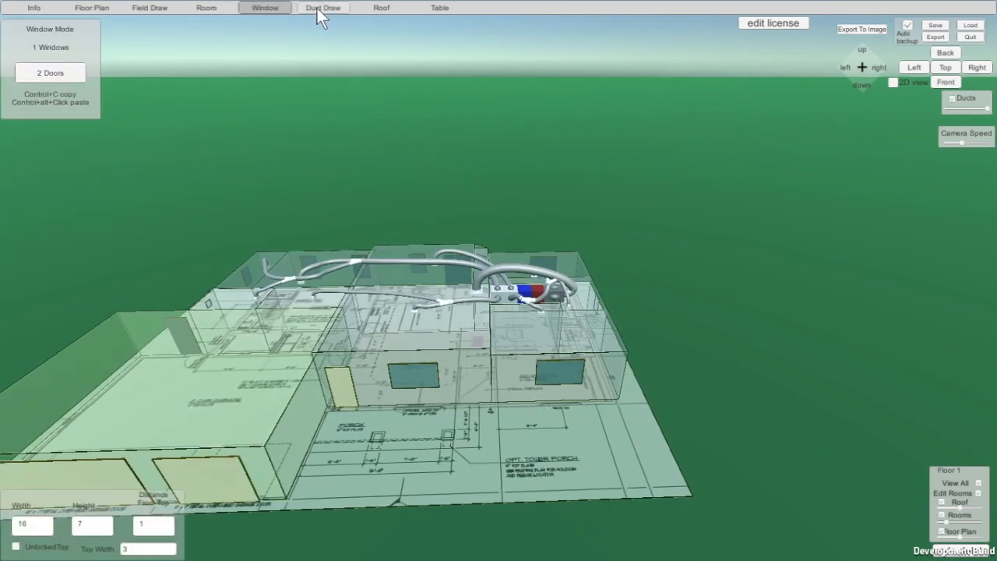
{"action": "middle_click_drag", "start_coordinate": [302, 387], "coordinate": [510, 245]}
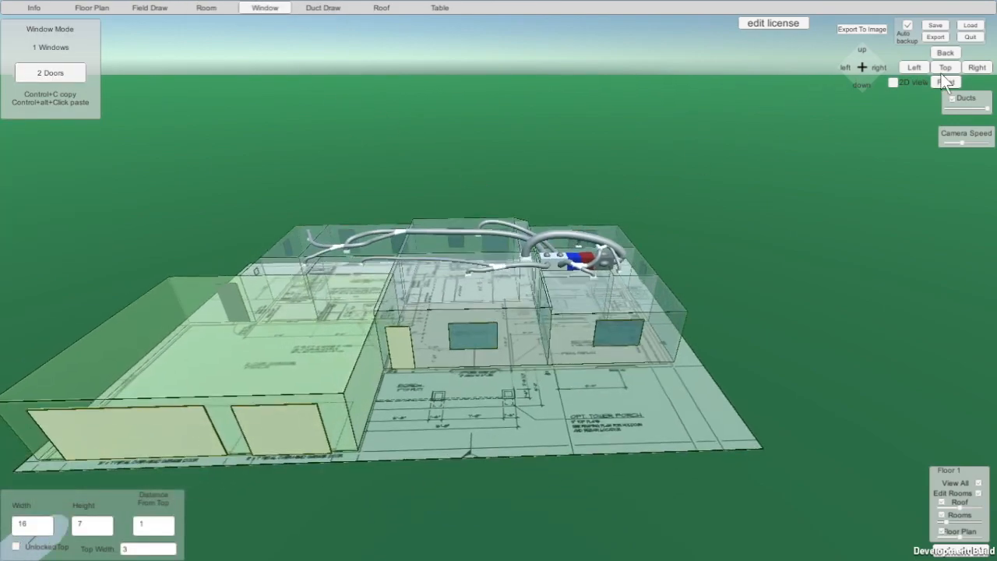
{"action": "left_click", "coordinate": [944, 83]}
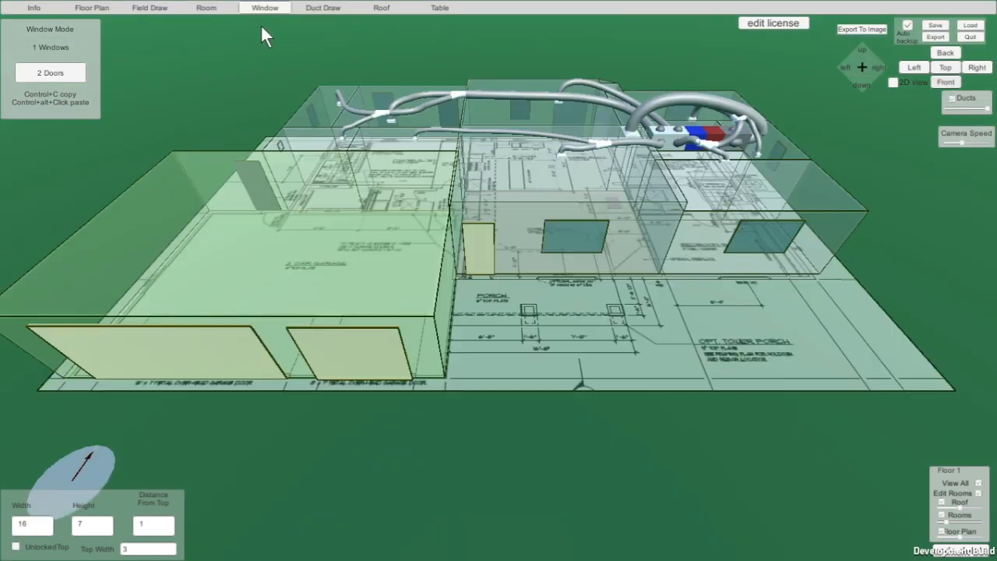
Place a 6 by 12 register in the garage ceiling in duct drawing mode and move it toward the utility room.
{"action": "left_click", "coordinate": [322, 10]}
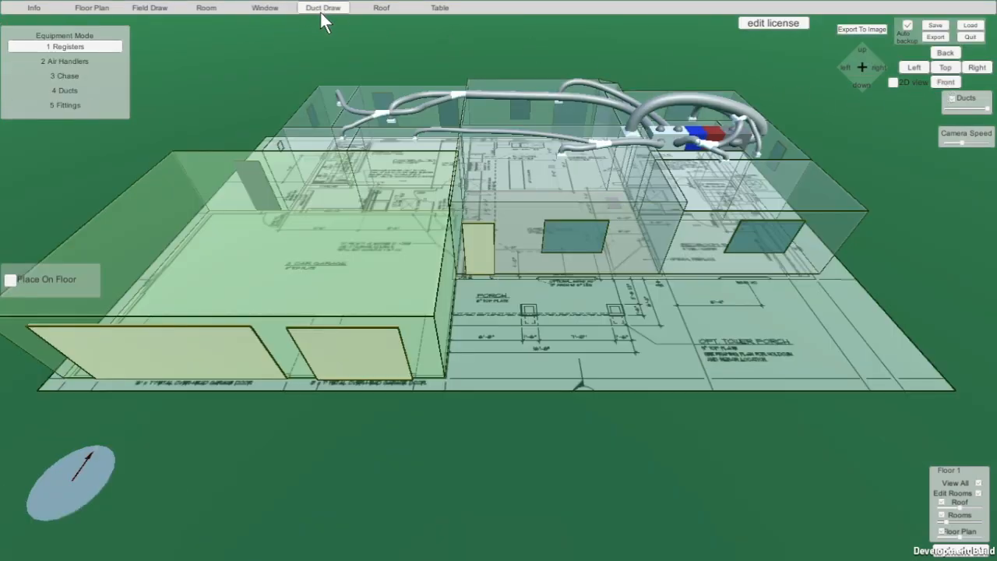
{"action": "left_click", "coordinate": [70, 47]}
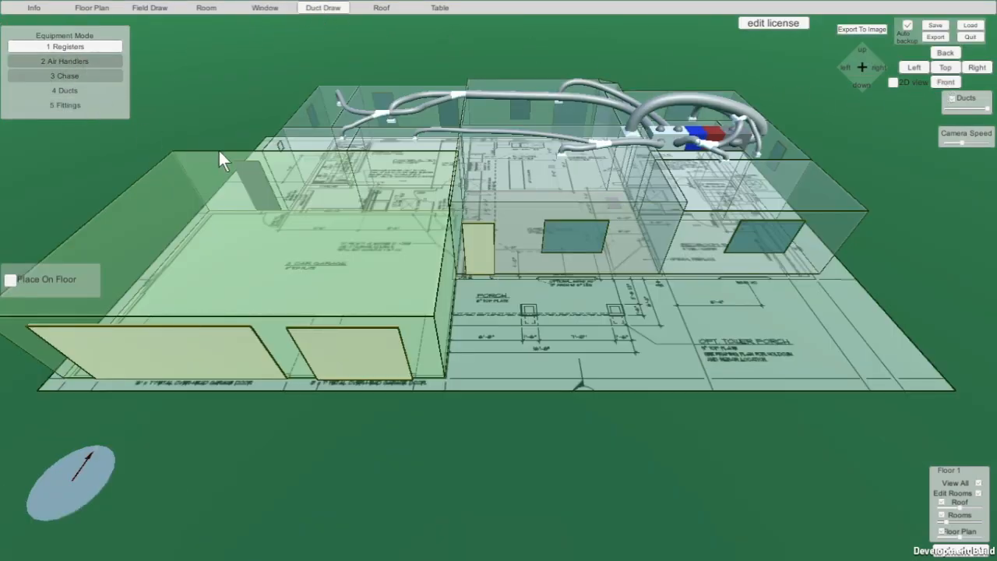
{"action": "left_click", "coordinate": [311, 248]}
{"action": "scroll", "coordinate": [313, 246], "scroll_direction": "up", "scroll_amount": 6}
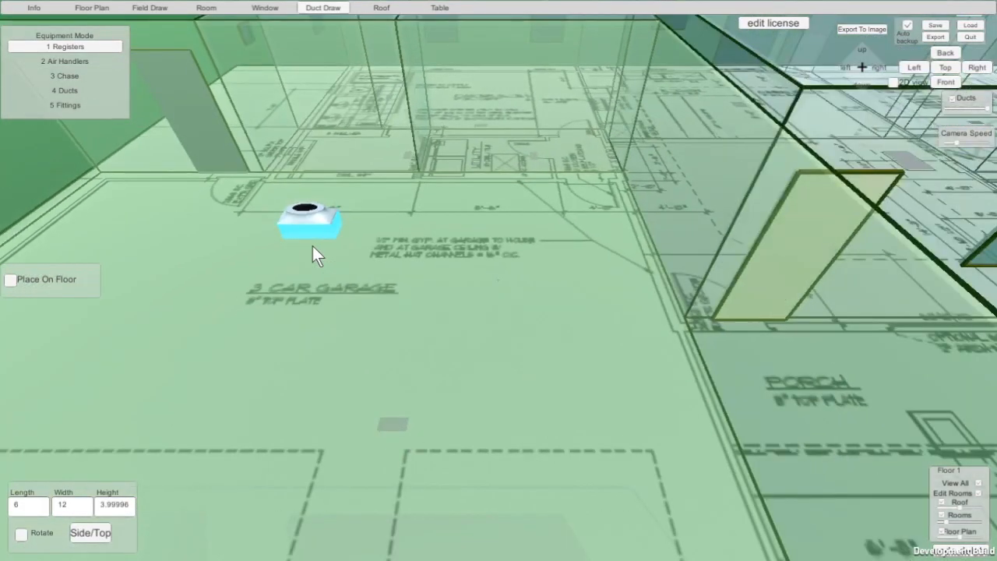
{"action": "left_click_drag", "start_coordinate": [308, 222], "coordinate": [472, 182]}
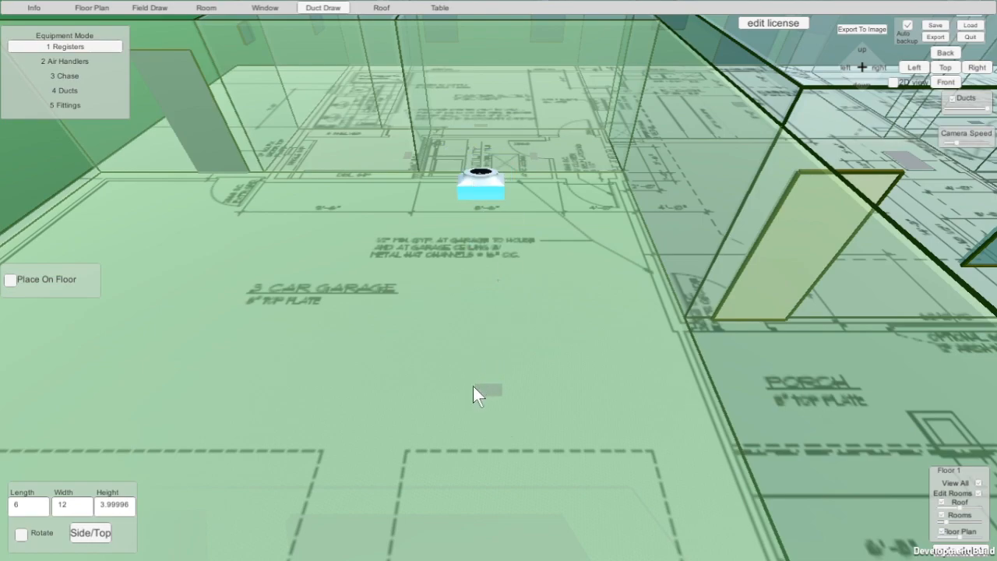
{"action": "left_click_drag", "start_coordinate": [481, 187], "coordinate": [461, 159]}
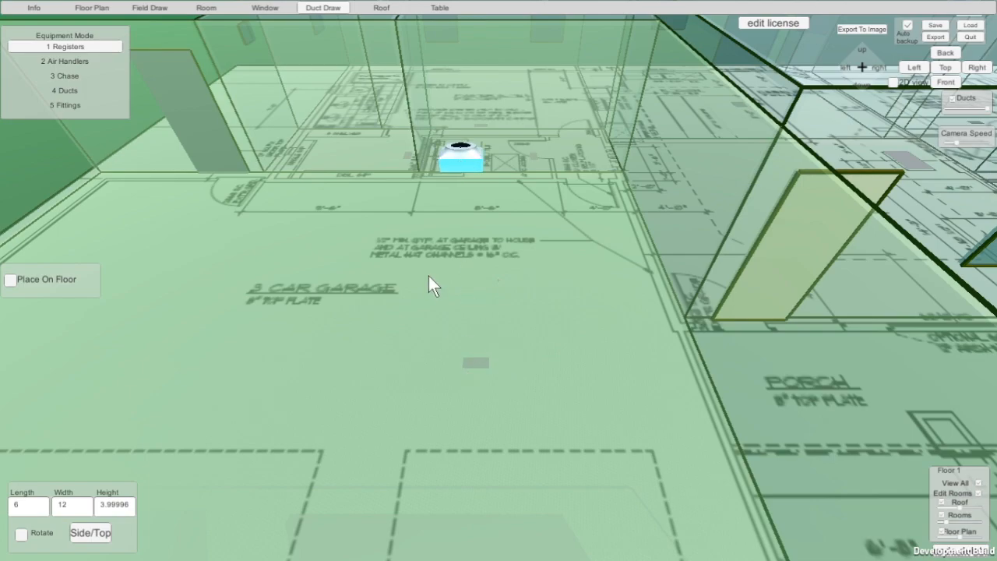
Cycle the garage register through its rotation and side/top options to a rotated side connection.
{"action": "left_click", "coordinate": [86, 536]}
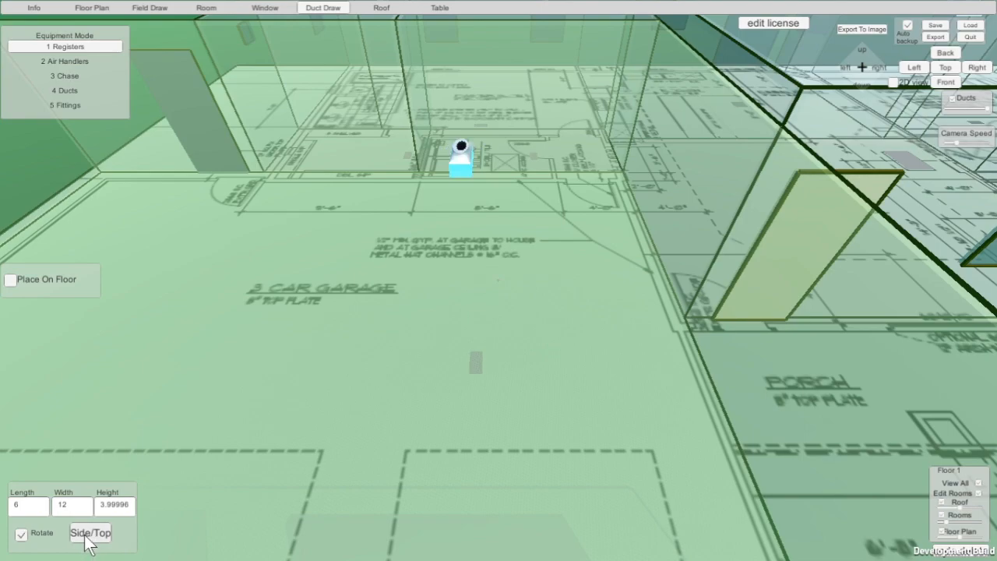
{"action": "left_click", "coordinate": [86, 536]}
{"action": "left_click", "coordinate": [87, 536]}
{"action": "left_click", "coordinate": [90, 536]}
{"action": "right_click_drag", "start_coordinate": [502, 209], "coordinate": [511, 229]}
{"action": "scroll", "coordinate": [801, 247], "scroll_direction": "up", "scroll_amount": 5}
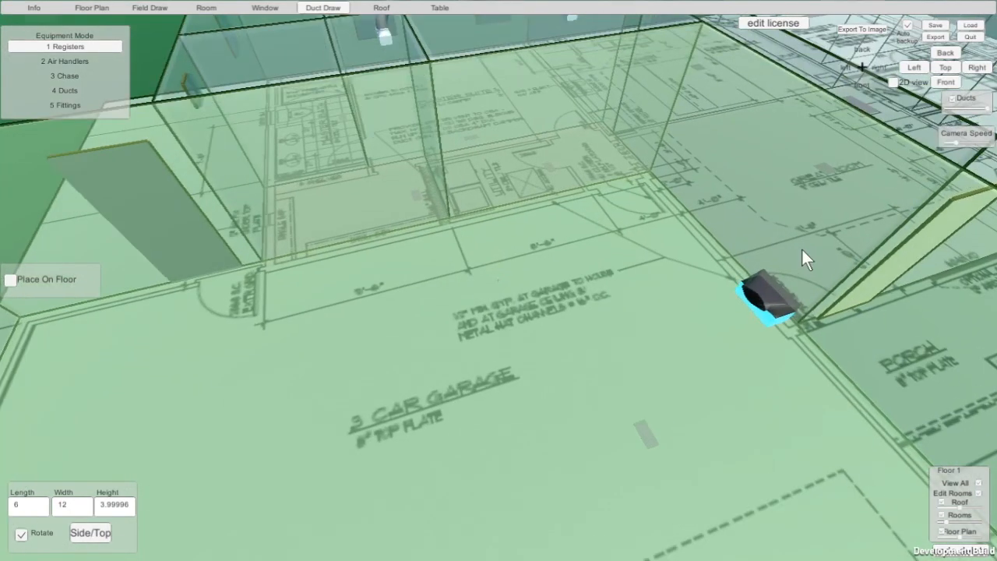
{"action": "middle_click_drag", "start_coordinate": [735, 374], "coordinate": [531, 244]}
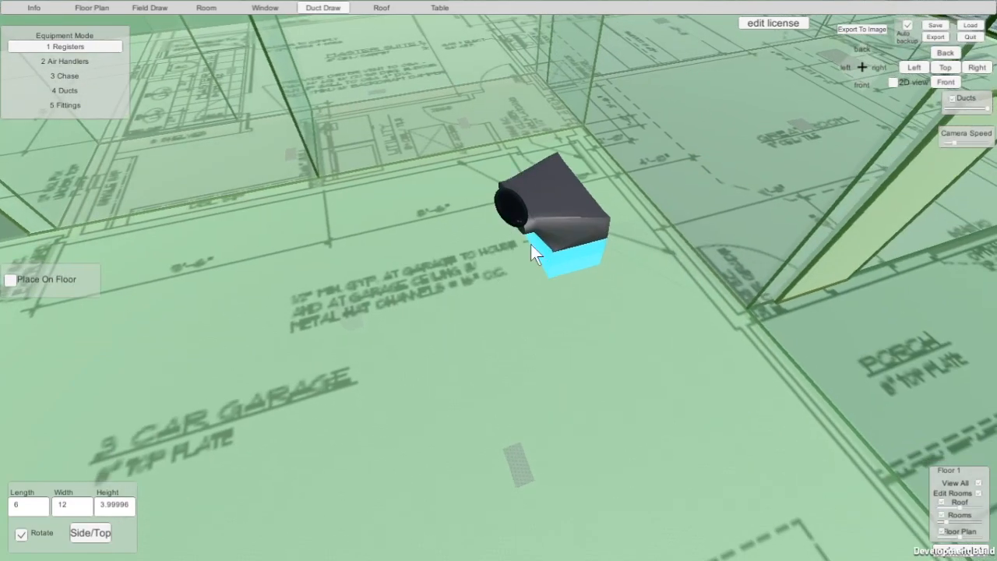
Switch the rotated garage register back to a top connection and inspect it up close.
{"action": "left_click", "coordinate": [101, 533]}
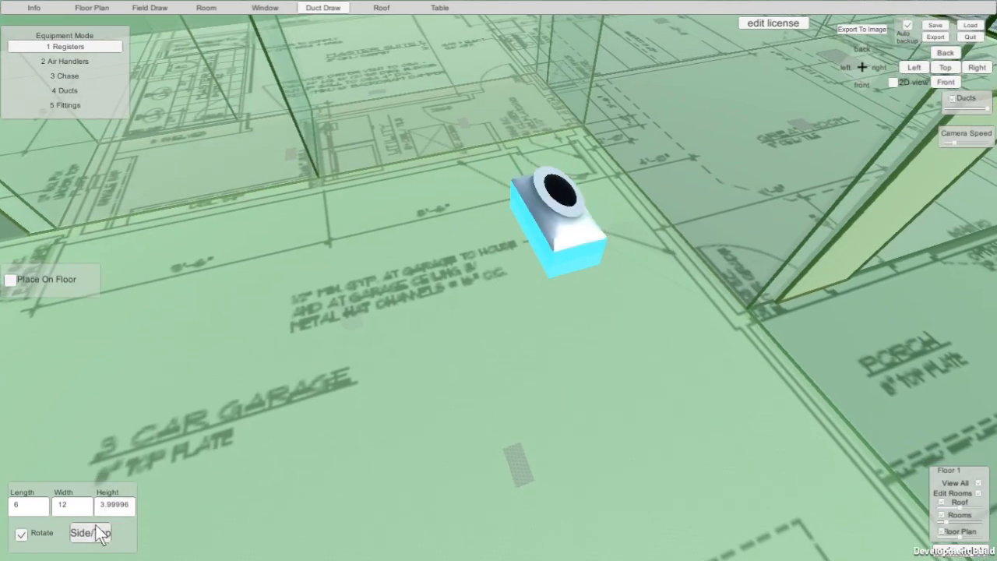
{"action": "right_click_drag", "start_coordinate": [566, 384], "coordinate": [558, 386]}
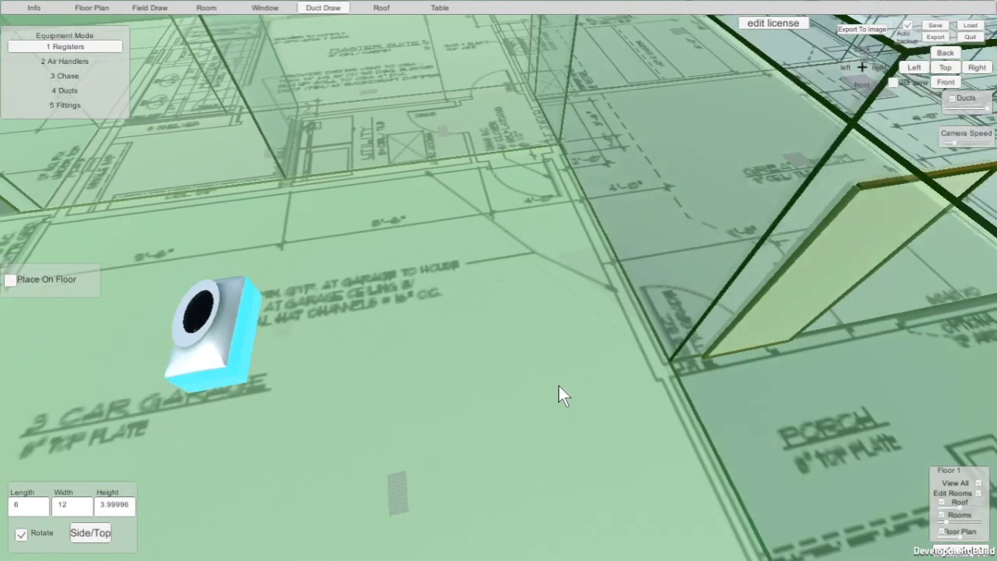
{"action": "scroll", "coordinate": [203, 329], "scroll_direction": "down", "scroll_amount": 3}
{"action": "scroll", "coordinate": [205, 329], "scroll_direction": "up", "scroll_amount": 2}
{"action": "scroll", "coordinate": [214, 330], "scroll_direction": "down", "scroll_amount": 1}
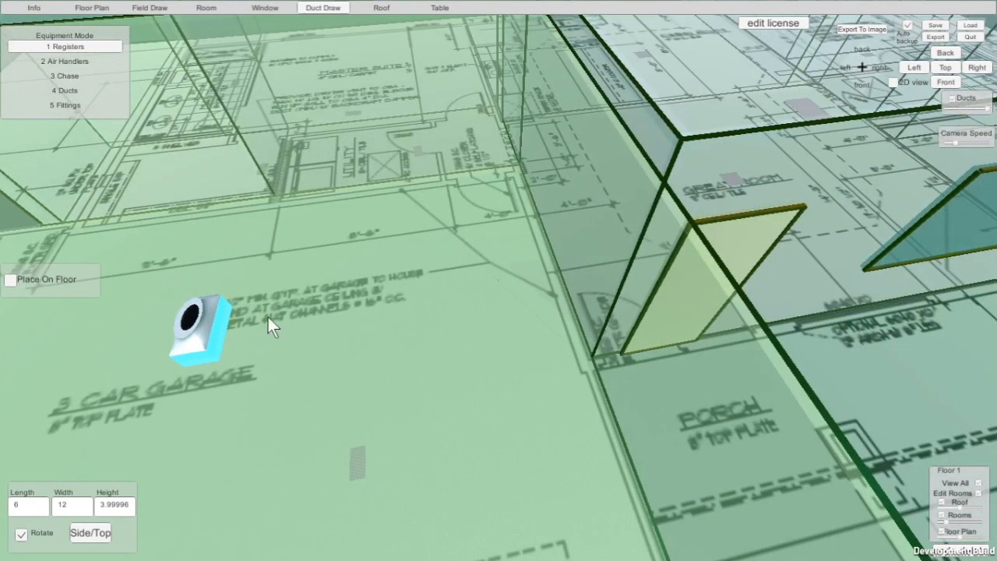
Place a trial register near the great room, then delete both it and the register in the garage.
{"action": "left_click", "coordinate": [630, 104]}
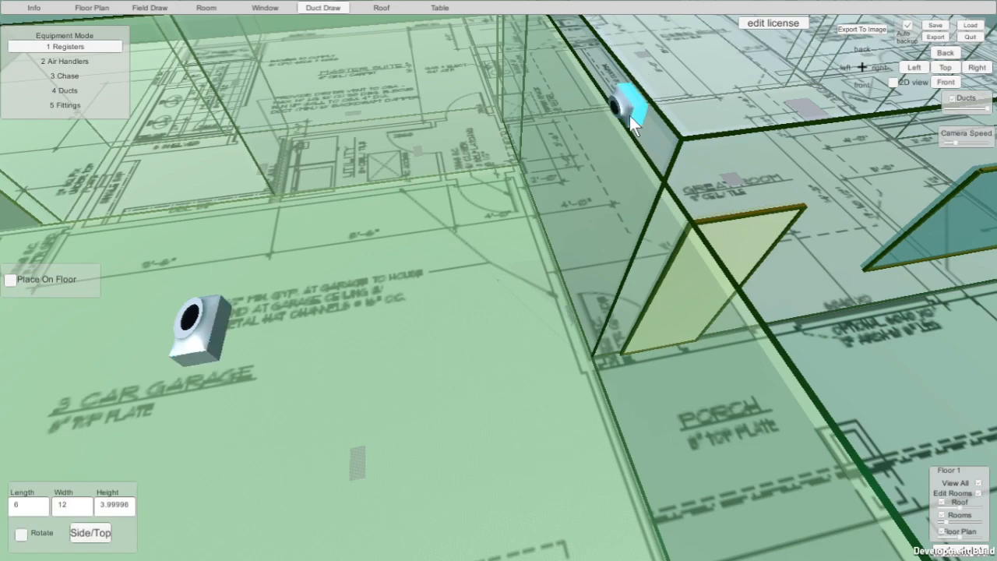
{"action": "key", "text": "Delete"}
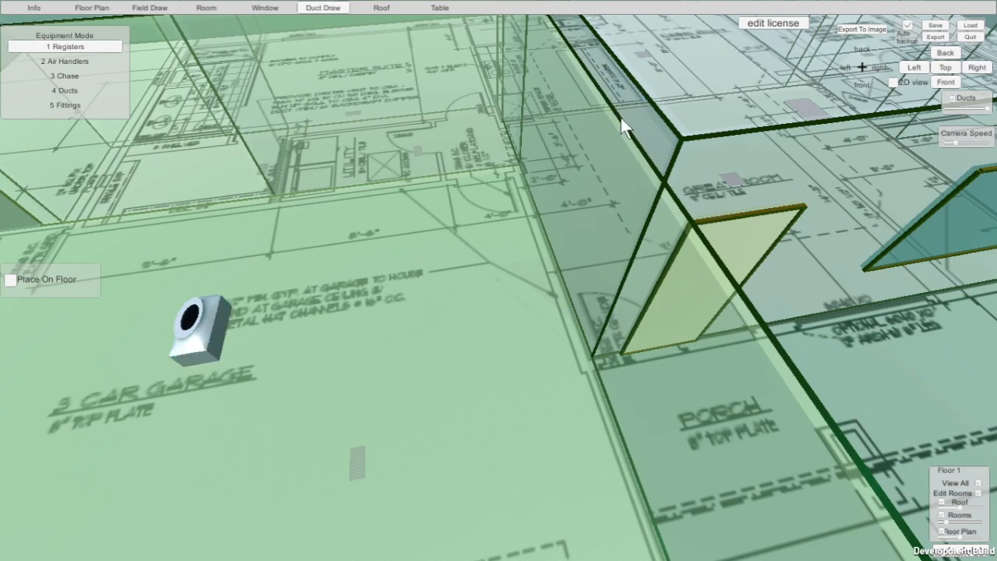
{"action": "scroll", "coordinate": [372, 244], "scroll_direction": "down", "scroll_amount": 4}
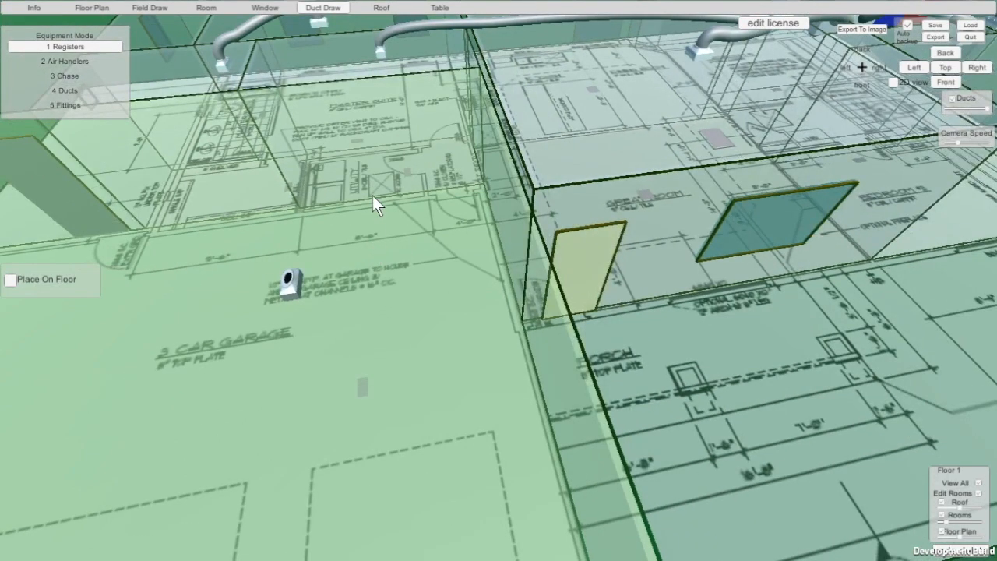
{"action": "scroll", "coordinate": [403, 219], "scroll_direction": "down", "scroll_amount": 1}
{"action": "scroll", "coordinate": [400, 238], "scroll_direction": "down", "scroll_amount": 3}
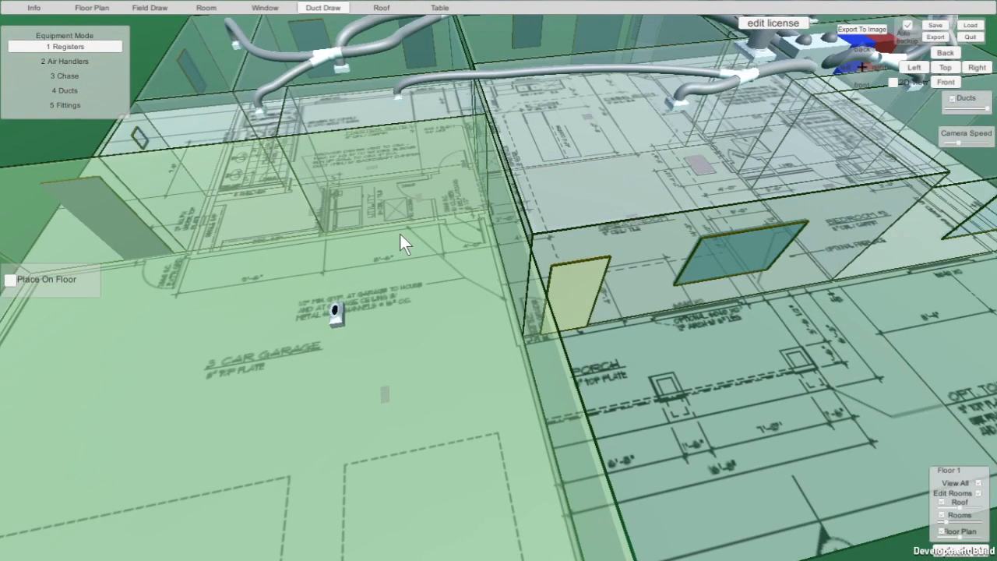
{"action": "left_click", "coordinate": [336, 313]}
{"action": "key", "text": "Delete"}
Place a horizontal air handler along the garage's back wall near the utility room and shift it slightly.
{"action": "left_click", "coordinate": [93, 61]}
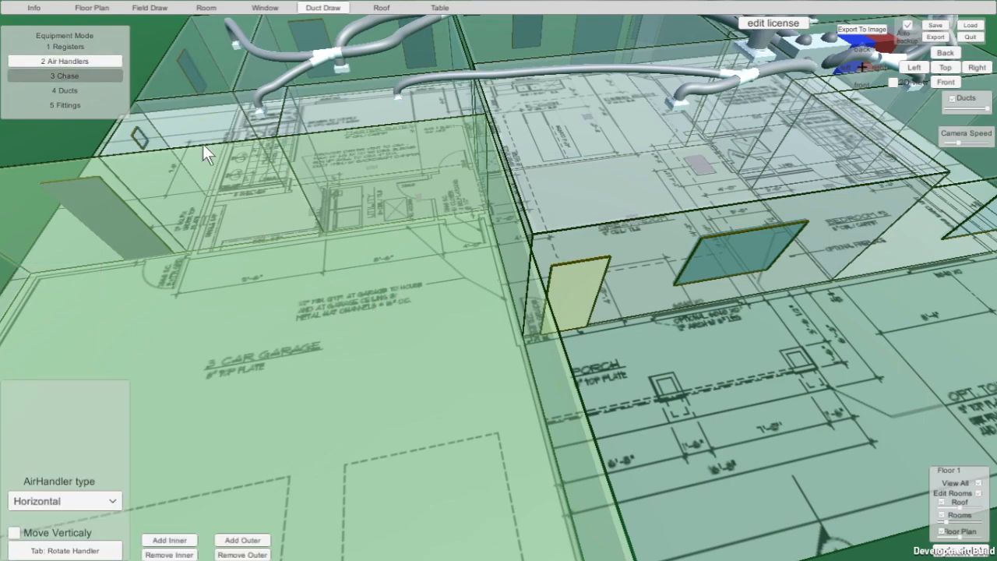
{"action": "left_click", "coordinate": [259, 229]}
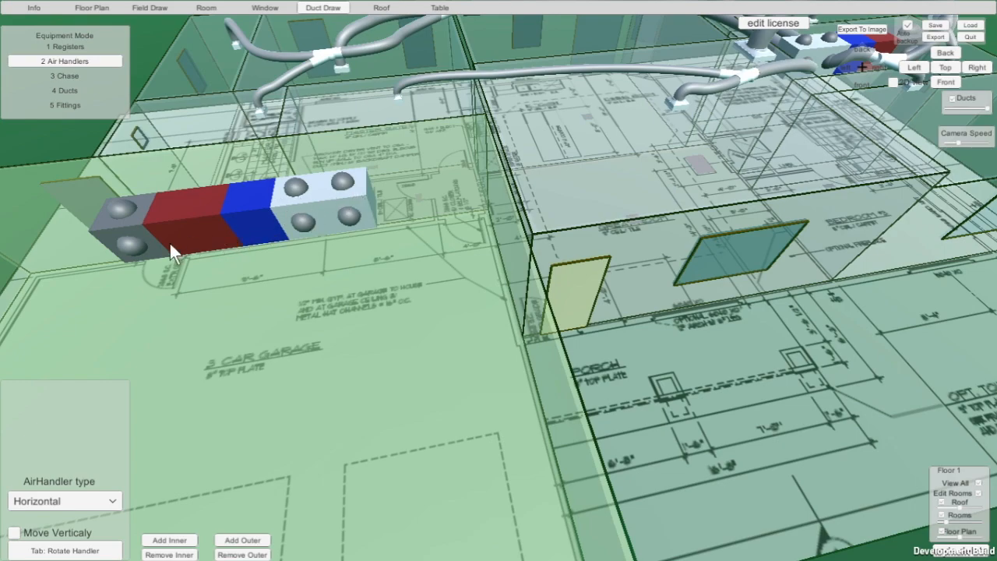
{"action": "middle_click_drag", "start_coordinate": [77, 203], "coordinate": [379, 210]}
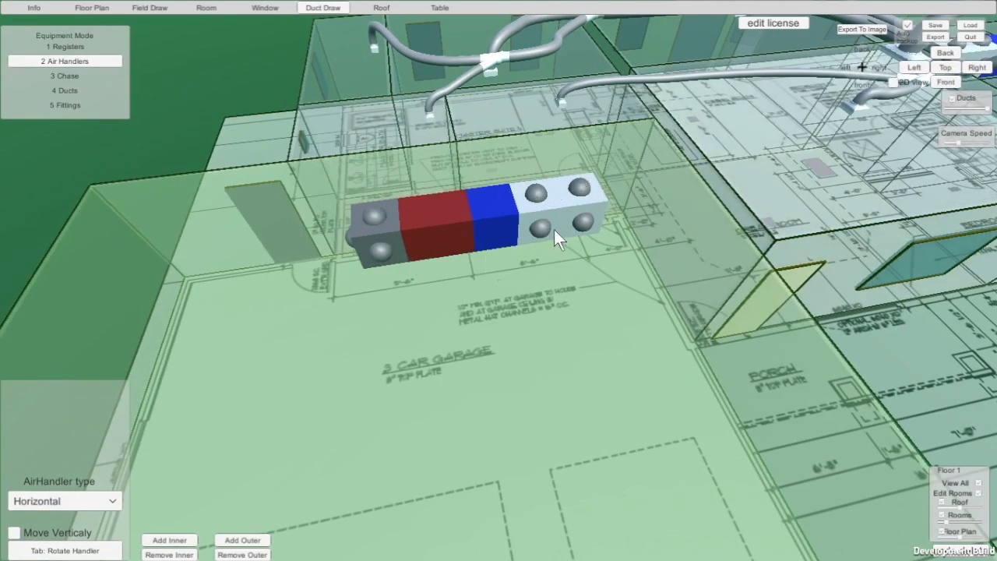
{"action": "left_click", "coordinate": [540, 192]}
{"action": "mouse_move", "coordinate": [512, 200]}
{"action": "left_mouse_down"}
{"action": "mouse_move", "coordinate": [490, 195]}
{"action": "mouse_move", "coordinate": [499, 207]}
{"action": "left_mouse_up"}
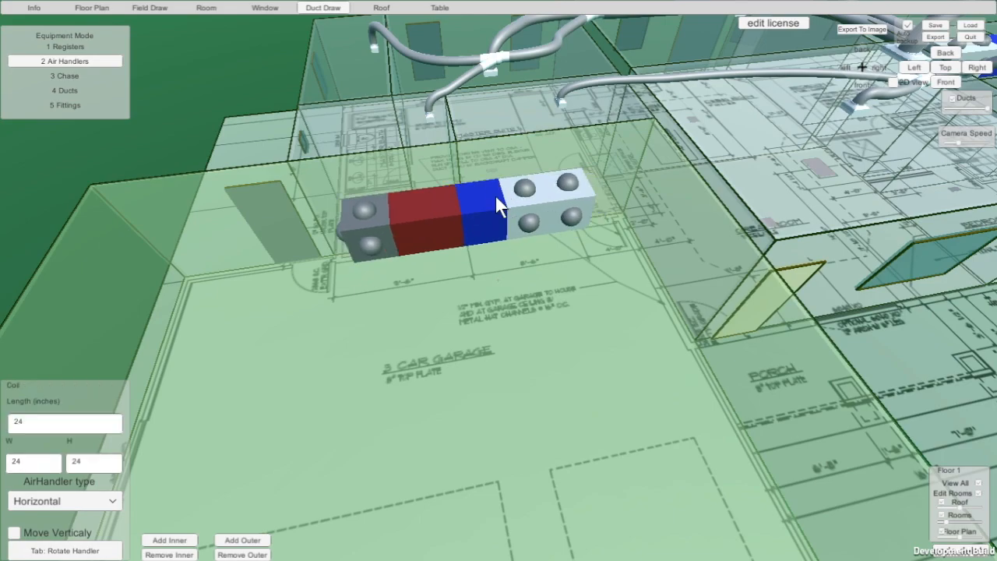
Place three 6 by 12 registers in the garage ceiling, two near the porch side and one near the opposite wall.
{"action": "left_click", "coordinate": [67, 49]}
{"action": "left_click", "coordinate": [550, 295]}
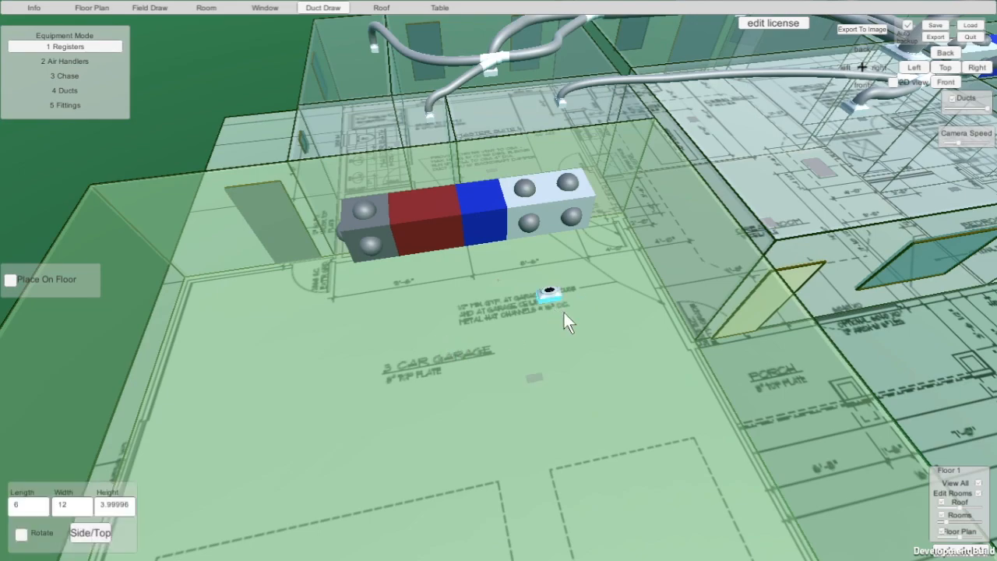
{"action": "left_click", "coordinate": [622, 275]}
{"action": "left_click", "coordinate": [238, 292]}
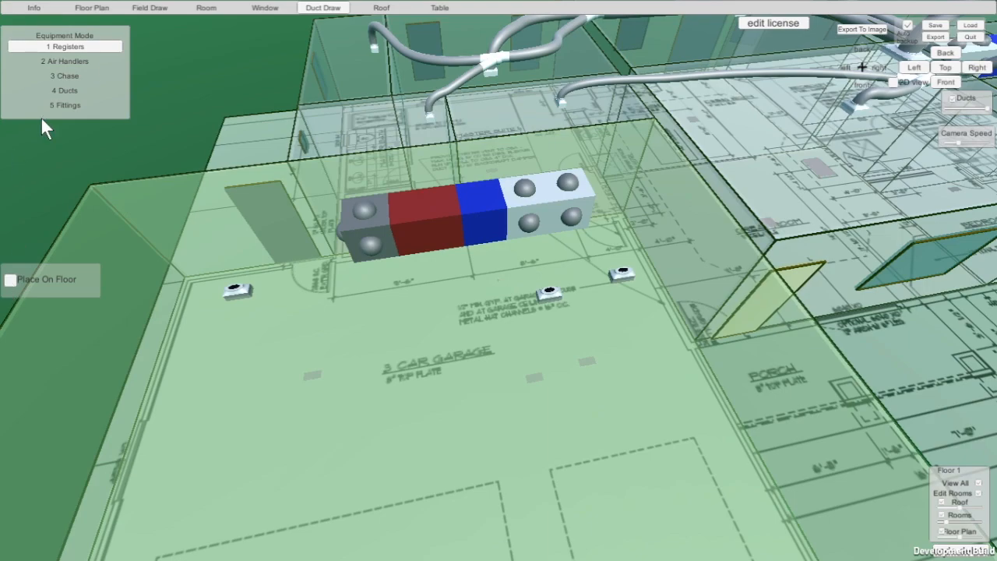
Set the air handler's furnace length to 9 inches, and try a height of 89 inches before setting it to 8.
{"action": "left_click", "coordinate": [85, 66]}
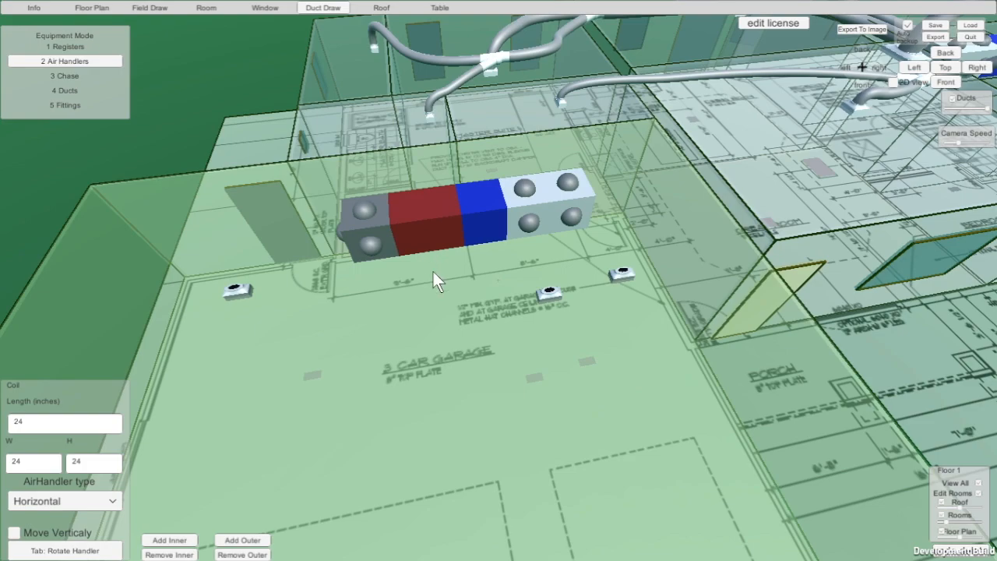
{"action": "left_click", "coordinate": [433, 208]}
{"action": "left_click", "coordinate": [69, 422]}
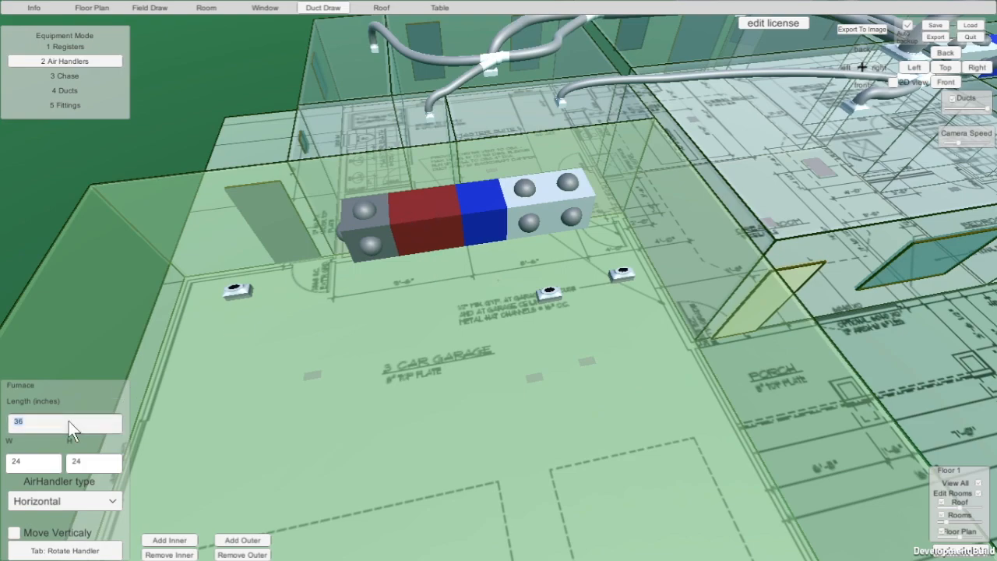
{"action": "type", "text": "9"}
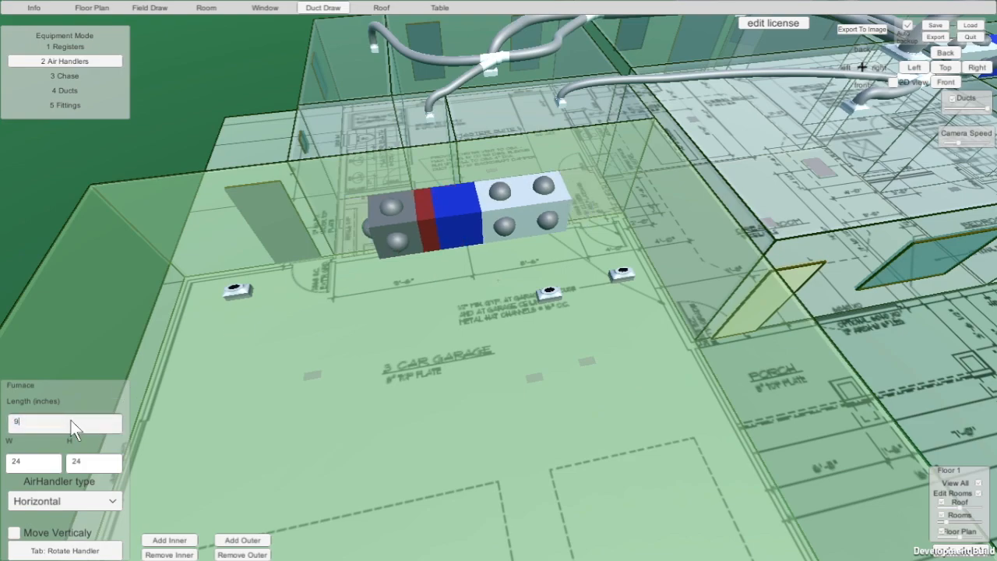
{"action": "left_click", "coordinate": [97, 462]}
{"action": "type", "text": "89"}
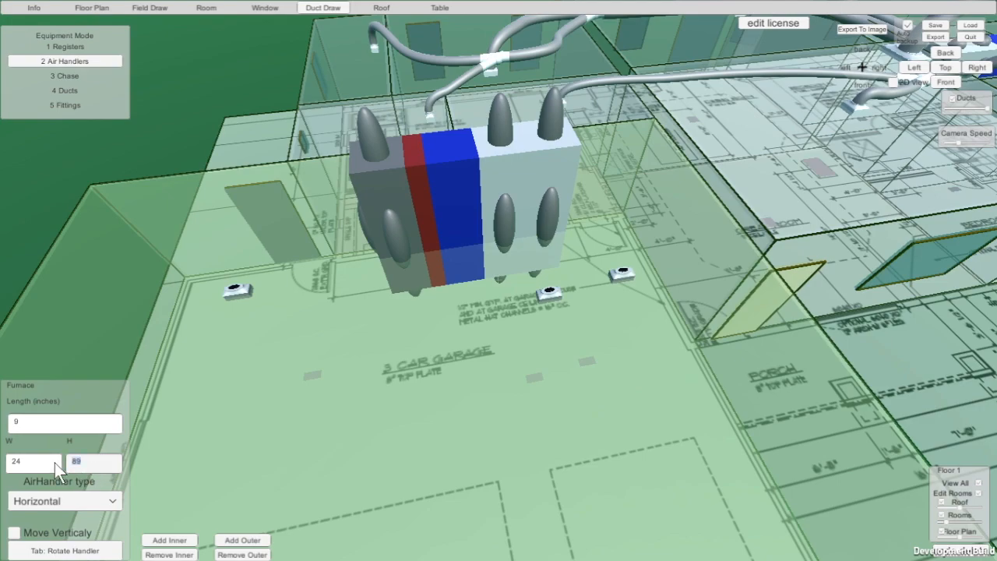
{"action": "type", "text": "8"}
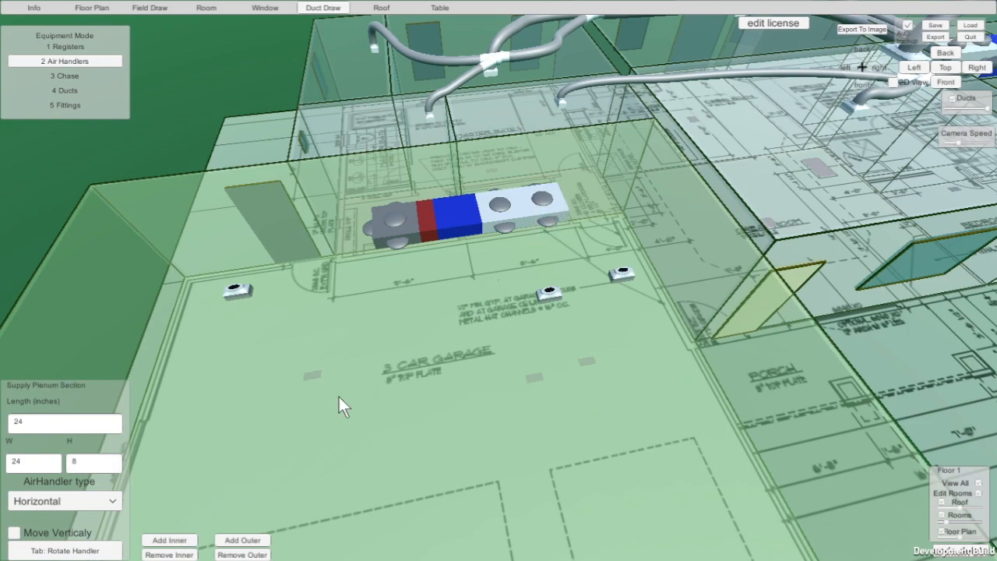
Remove one supply plenum section from the air handler and set the remaining section's length to 12 inches.
{"action": "left_click", "coordinate": [179, 554]}
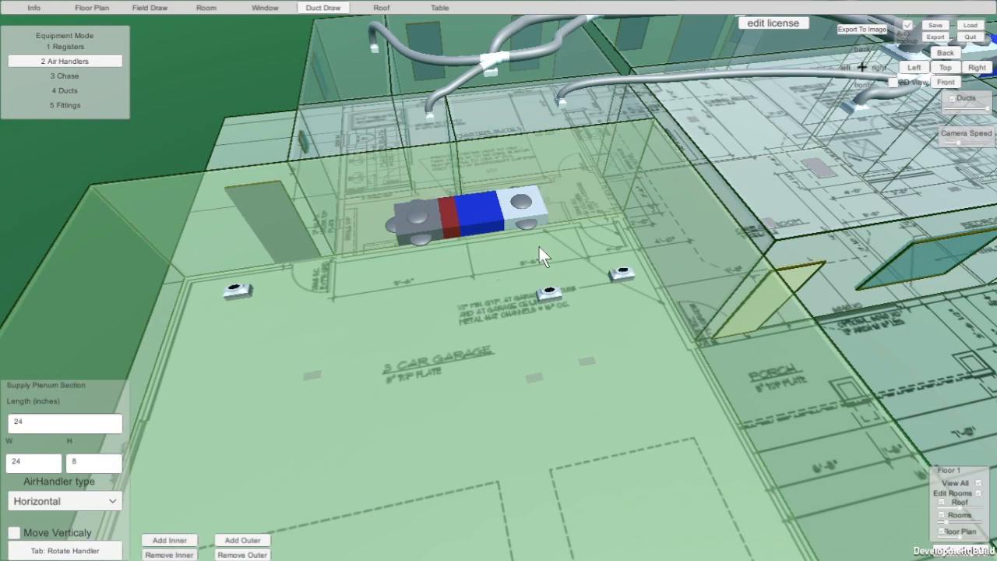
{"action": "double_click", "coordinate": [50, 425]}
{"action": "type", "text": "12"}
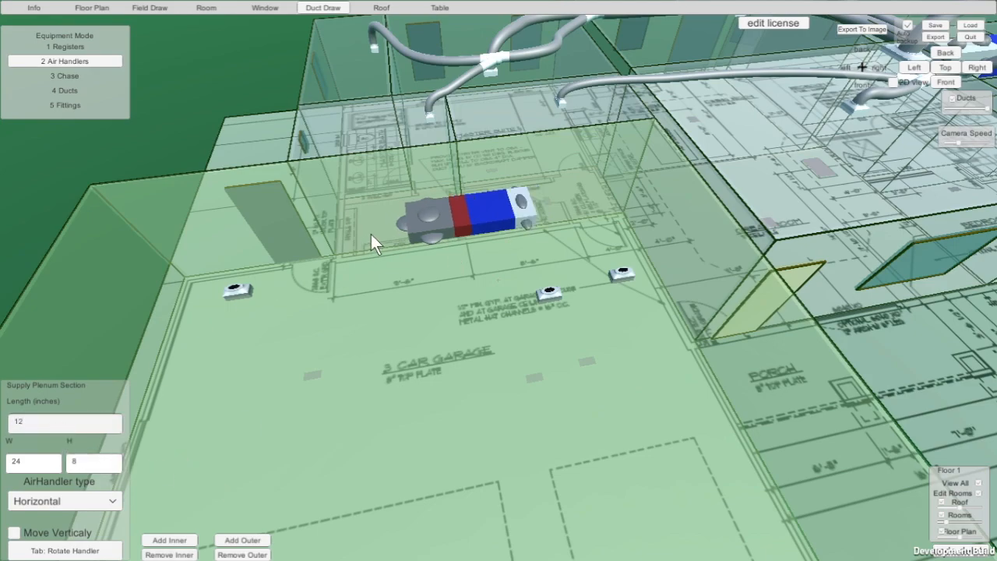
Set the return plenum's length to 4 inches and the coil's length to 6 inches.
{"action": "left_click", "coordinate": [418, 224]}
{"action": "double_click", "coordinate": [38, 424]}
{"action": "type", "text": "4"}
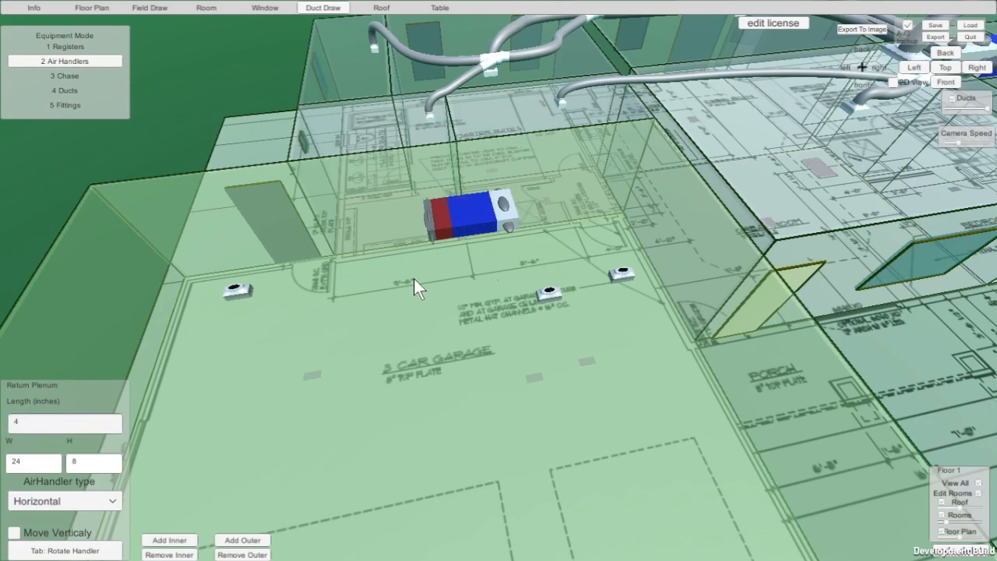
{"action": "left_click", "coordinate": [461, 209]}
{"action": "double_click", "coordinate": [41, 417]}
{"action": "type", "text": "8"}
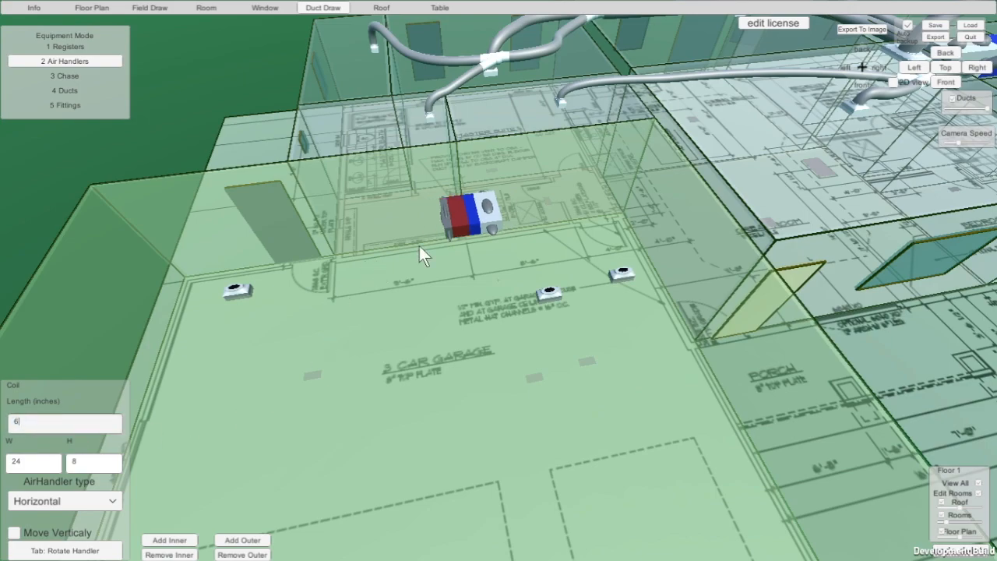
Set the furnace section's length to 18 inches and inspect the shortened air handler up close.
{"action": "left_click", "coordinate": [458, 216]}
{"action": "double_click", "coordinate": [70, 416]}
{"action": "type", "text": "1"}
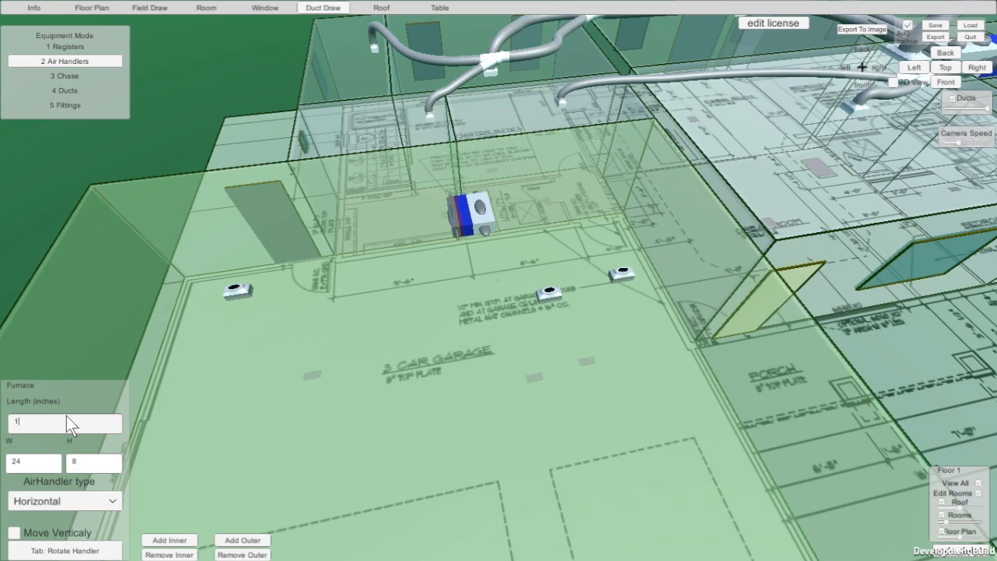
{"action": "type", "text": "8"}
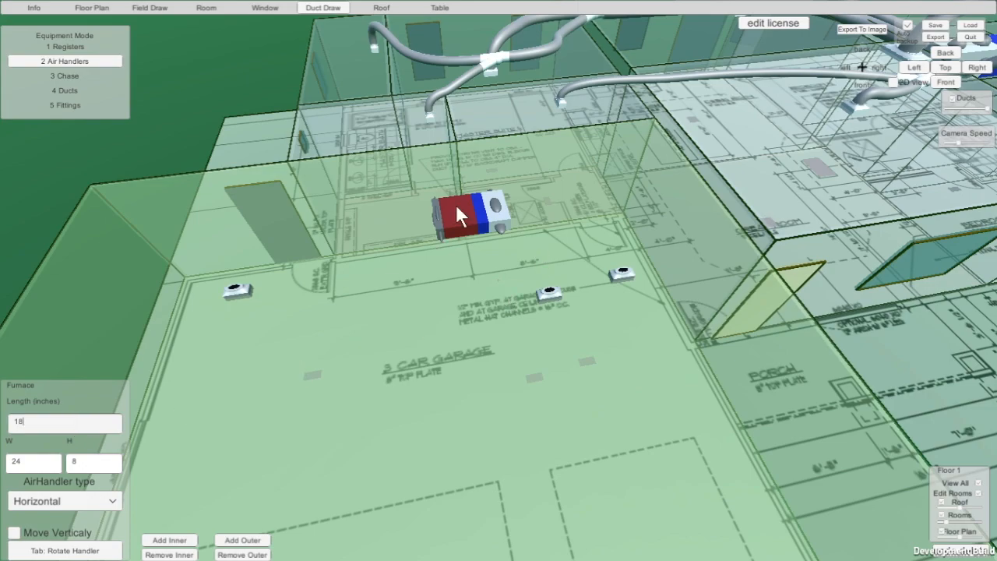
{"action": "scroll", "coordinate": [465, 205], "scroll_direction": "up", "scroll_amount": 5}
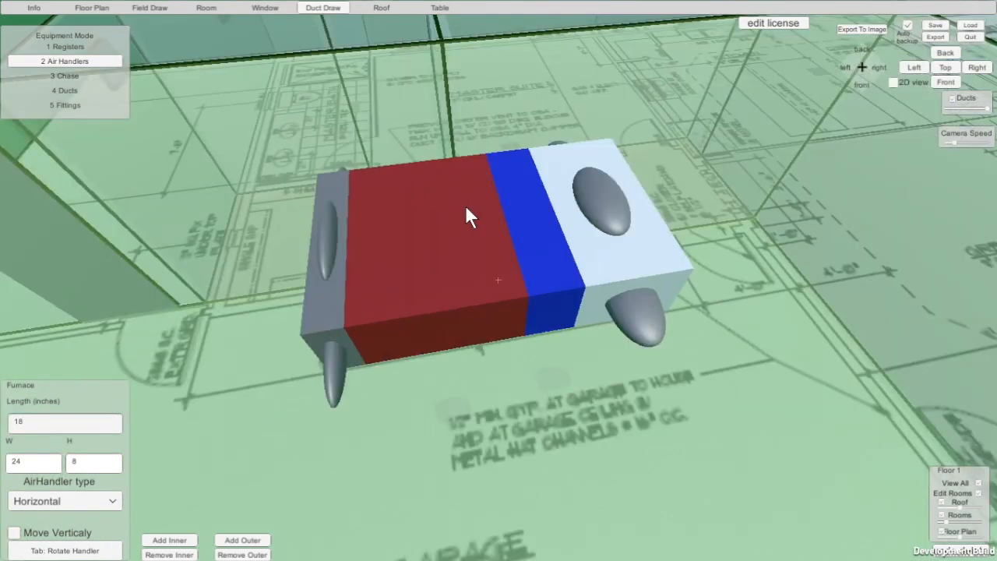
{"action": "scroll", "coordinate": [465, 205], "scroll_direction": "down", "scroll_amount": 4}
{"action": "right_click_drag", "start_coordinate": [473, 215], "coordinate": [547, 296]}
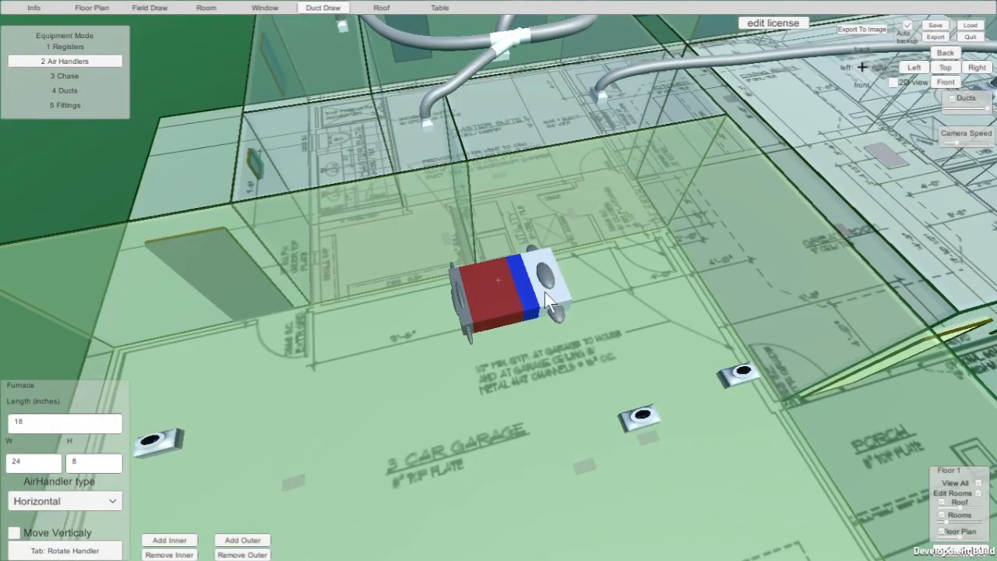
{"action": "right_click_drag", "start_coordinate": [474, 381], "coordinate": [473, 382]}
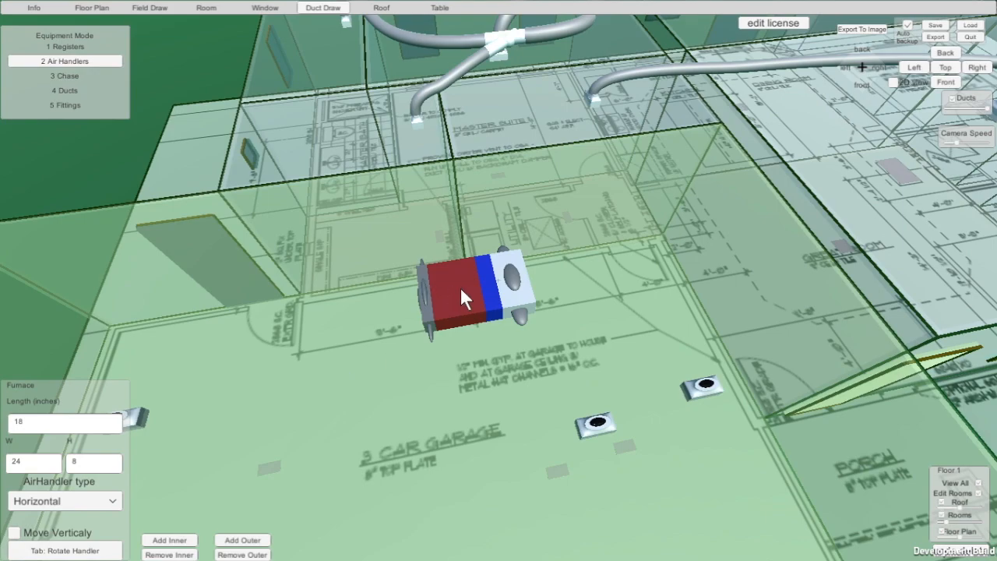
Replace the resized air handler with a new horizontal one by the utility room and cycle it through its rotations to the original orientation.
{"action": "key", "text": "Delete"}
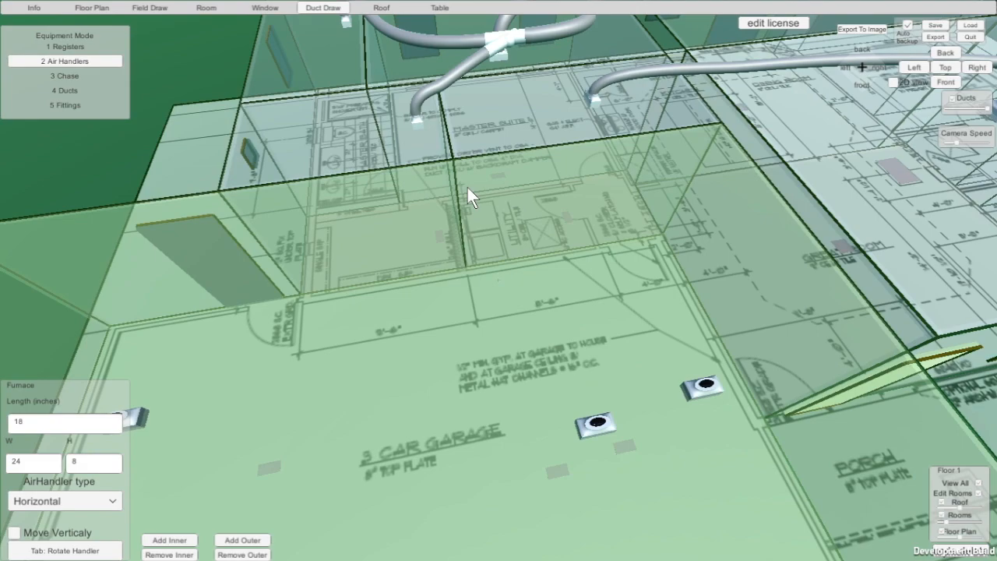
{"action": "left_click", "coordinate": [483, 235]}
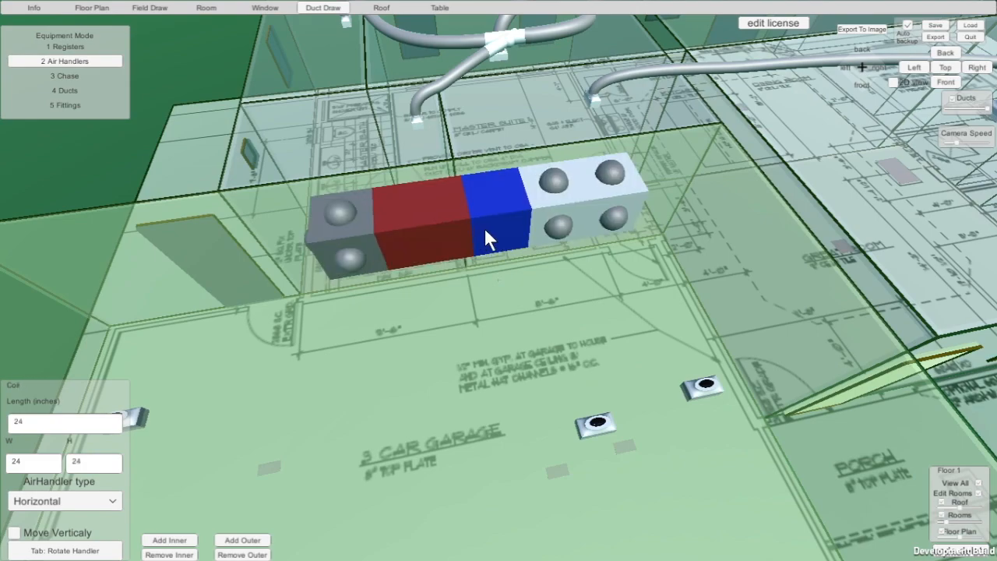
{"action": "key", "text": "Tab"}
{"action": "key", "text": "Tab"}
{"action": "key", "text": "Tab"}
{"action": "key", "text": "Tab"}
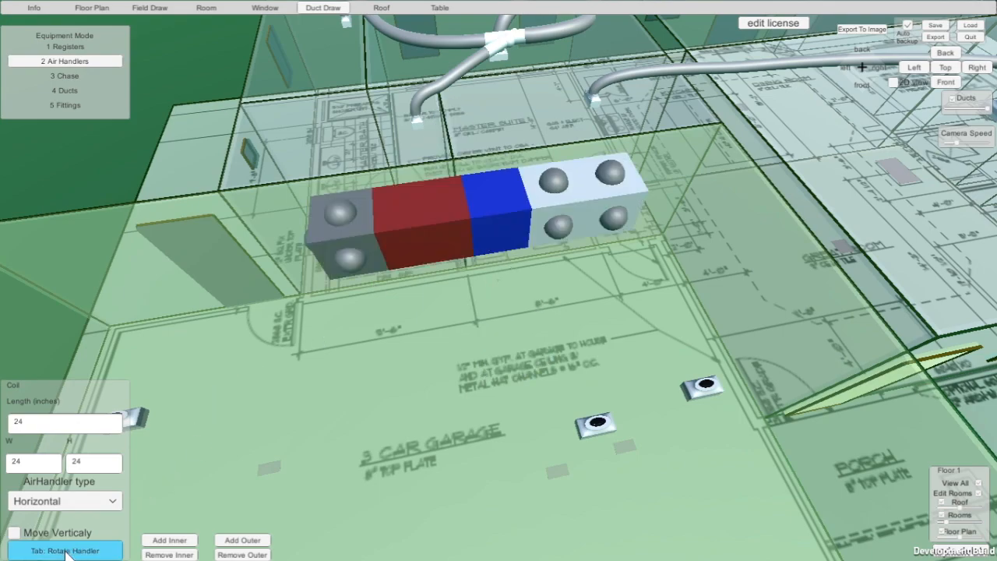
Change the new air handler's type to Up Flow, then enable vertical movement and adjust its height.
{"action": "left_click", "coordinate": [111, 502]}
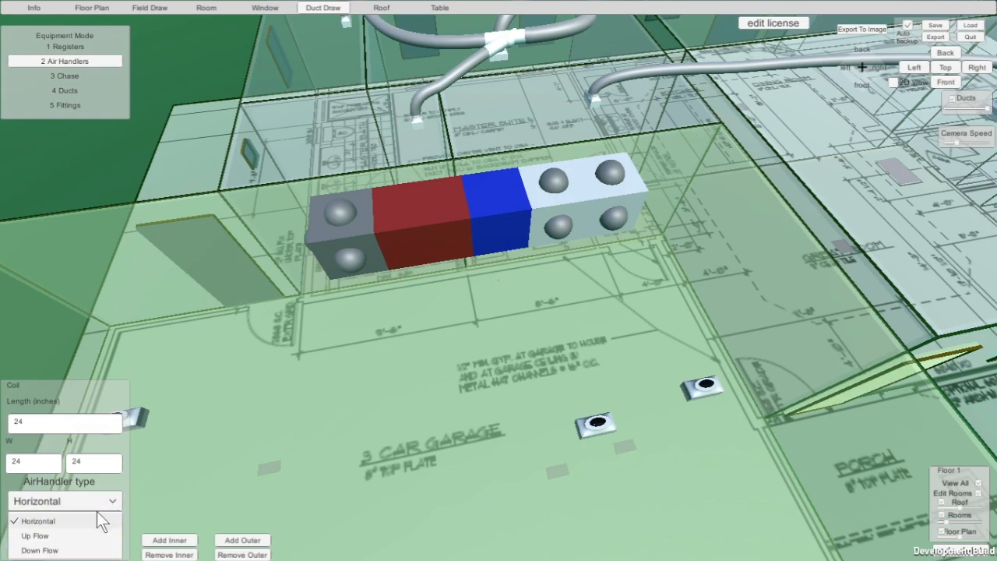
{"action": "left_click", "coordinate": [94, 536]}
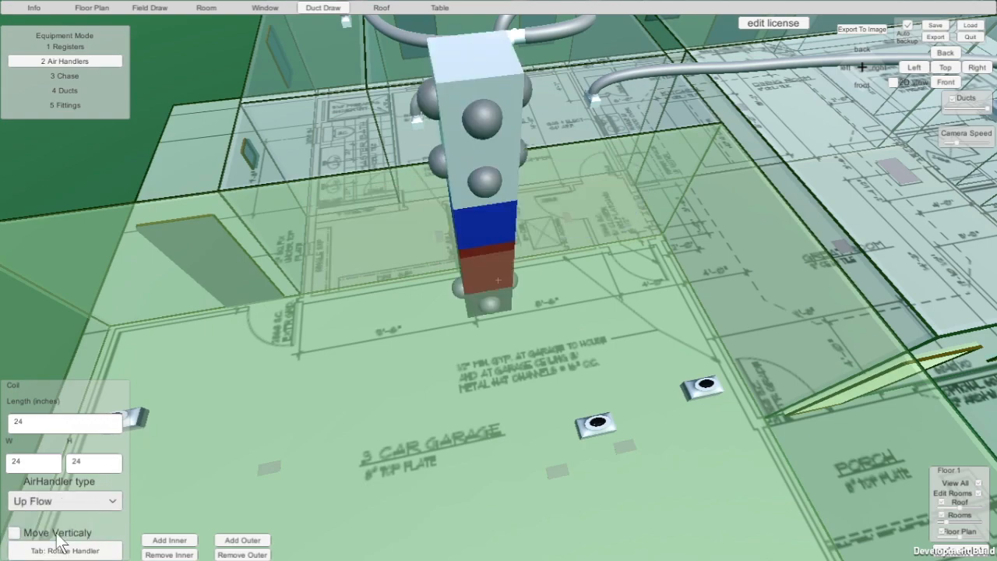
{"action": "left_click", "coordinate": [14, 533]}
{"action": "right_click_drag", "start_coordinate": [399, 392], "coordinate": [569, 196]}
{"action": "left_click", "coordinate": [565, 250]}
{"action": "left_click_drag", "start_coordinate": [564, 246], "coordinate": [572, 190]}
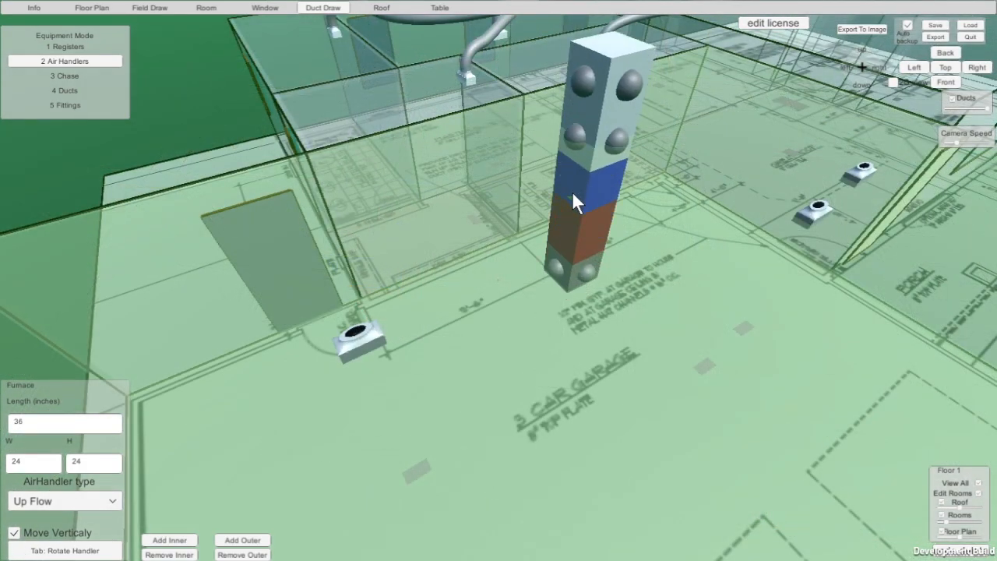
Set the length of the Up Flow air handler's supply plenum section to 12 inches.
{"action": "left_click", "coordinate": [34, 419]}
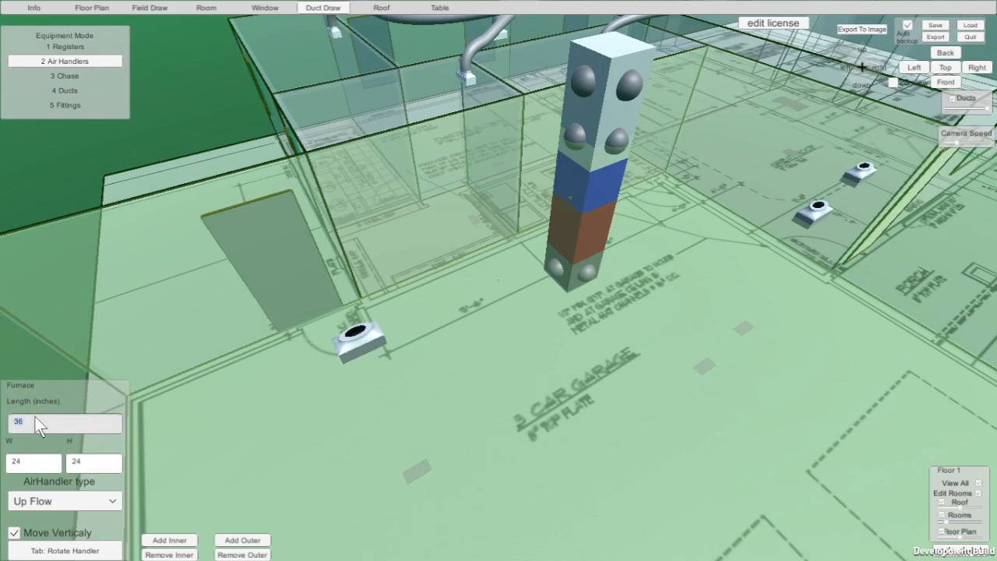
{"action": "left_click", "coordinate": [601, 141]}
{"action": "left_click", "coordinate": [88, 424]}
{"action": "type", "text": "12"}
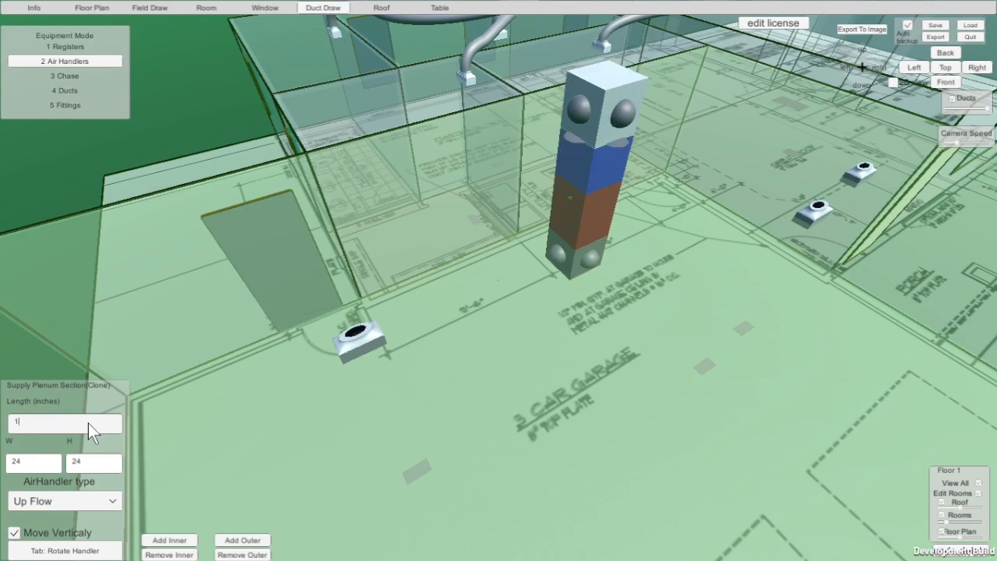
Change the air handler's type to Down Flow and select its return plenum.
{"action": "key", "text": "s"}
{"action": "right_click_drag", "start_coordinate": [528, 396], "coordinate": [466, 260]}
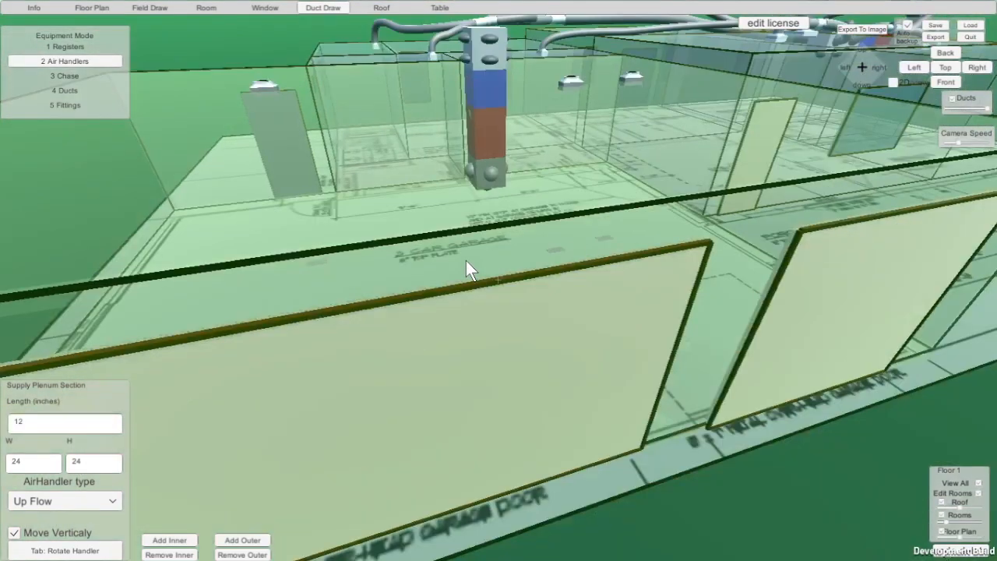
{"action": "left_click", "coordinate": [51, 501]}
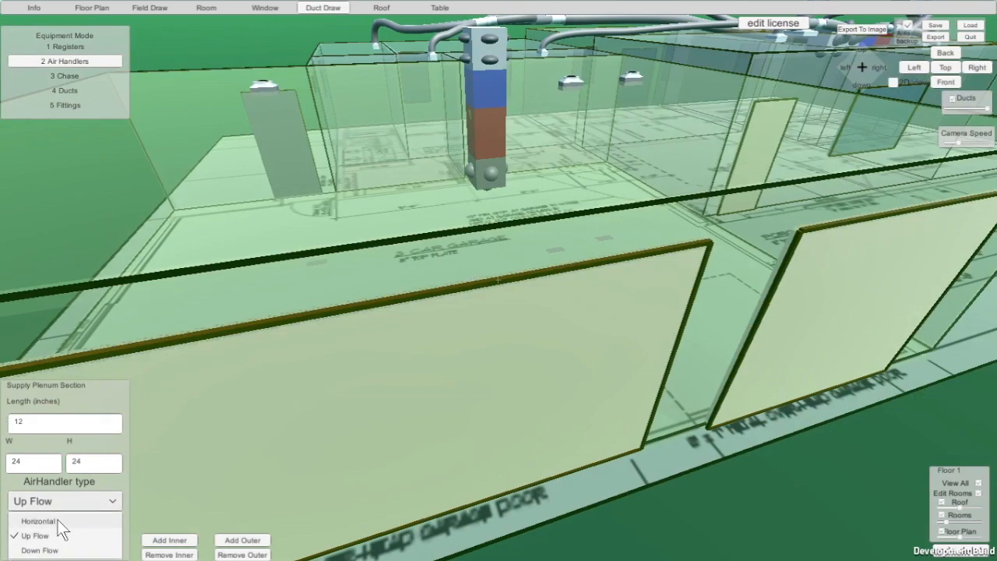
{"action": "left_click", "coordinate": [53, 550]}
{"action": "middle_click_drag", "start_coordinate": [554, 148], "coordinate": [499, 382]}
{"action": "left_click", "coordinate": [452, 155]}
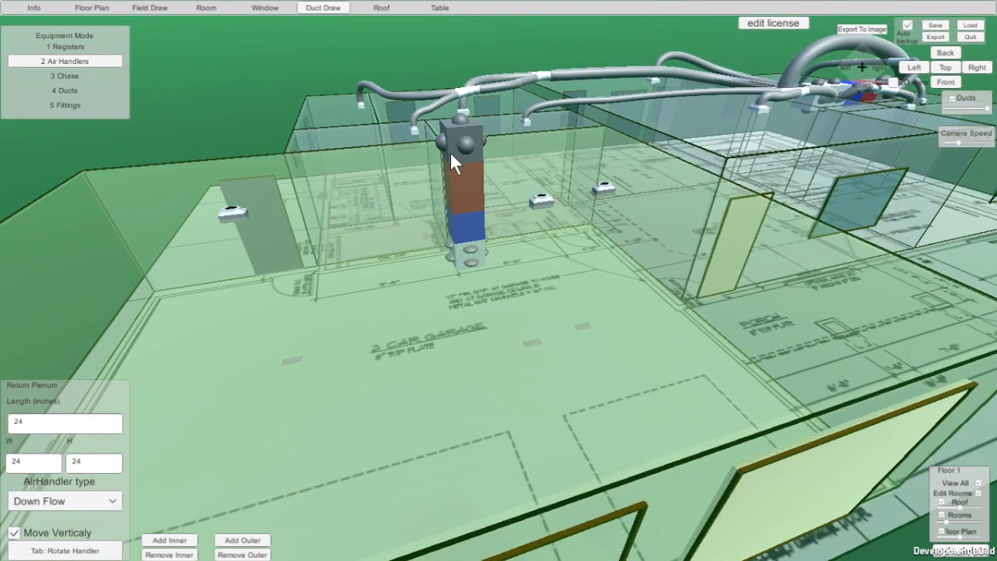
Delete the Down Flow air handler from the garage.
{"action": "key", "text": "Delete"}
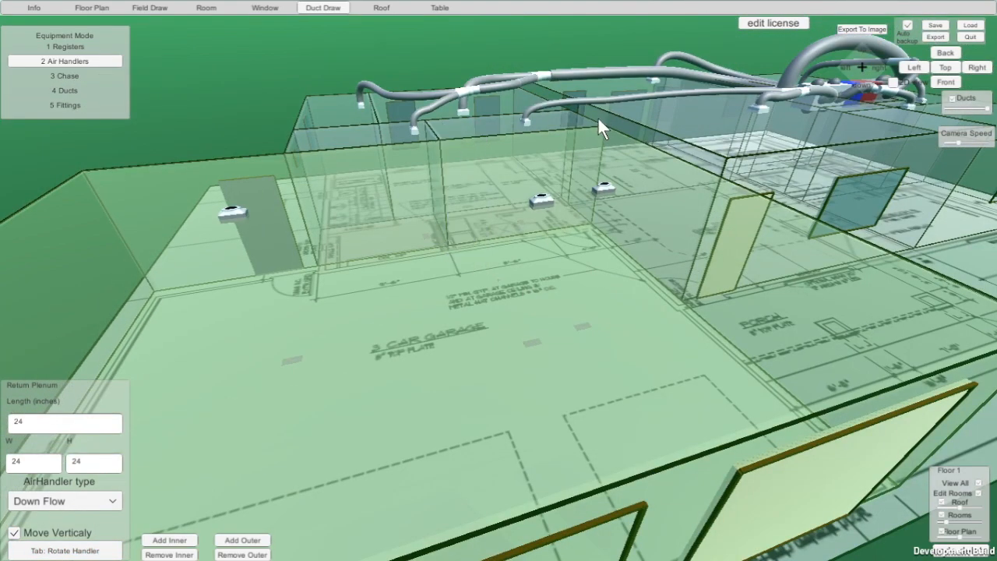
{"action": "scroll", "coordinate": [598, 117], "scroll_direction": "down", "scroll_amount": 3}
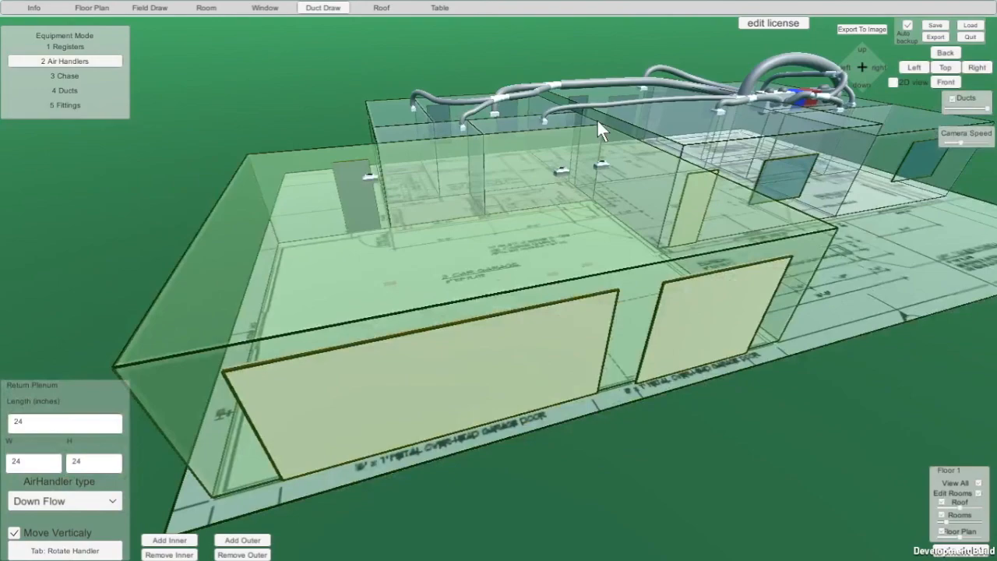
Place a trial chase duct at the garage wall beside the porch door and delete it again.
{"action": "left_click", "coordinate": [78, 76]}
{"action": "middle_click_drag", "start_coordinate": [268, 355], "coordinate": [403, 257]}
{"action": "middle_click_drag", "start_coordinate": [532, 221], "coordinate": [340, 403]}
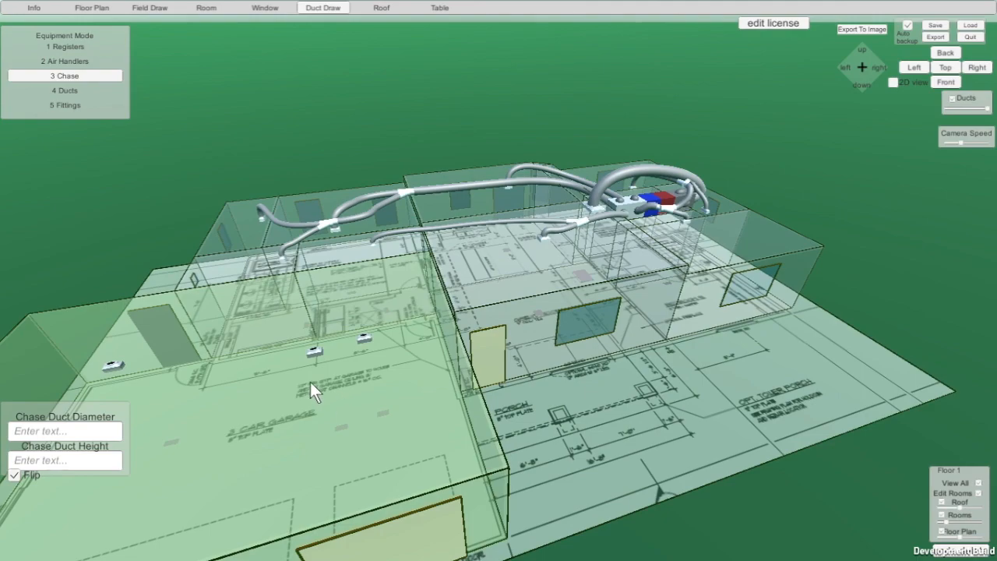
{"action": "middle_click_drag", "start_coordinate": [385, 343], "coordinate": [203, 441]}
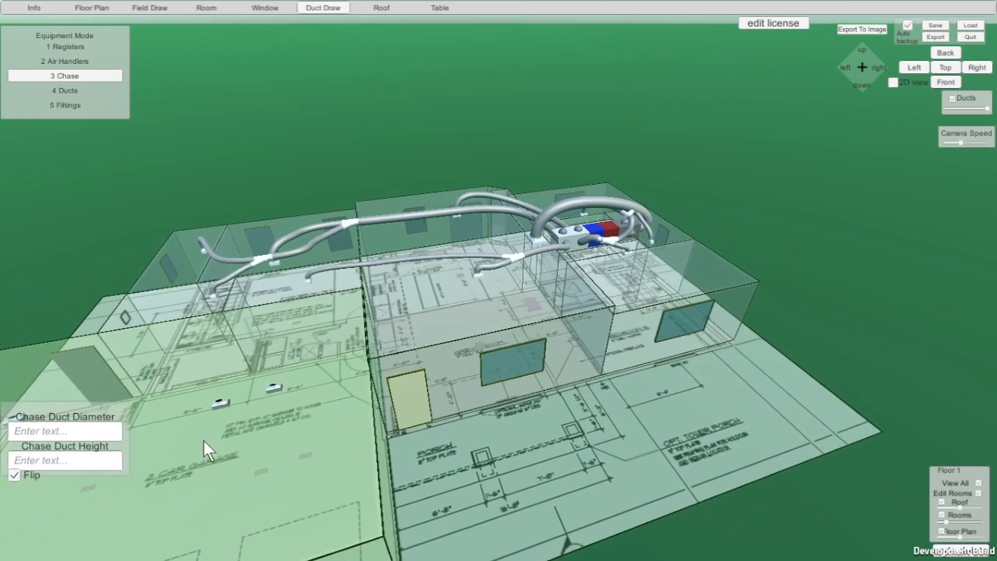
{"action": "left_click", "coordinate": [383, 340]}
{"action": "middle_click_drag", "start_coordinate": [409, 349], "coordinate": [518, 304]}
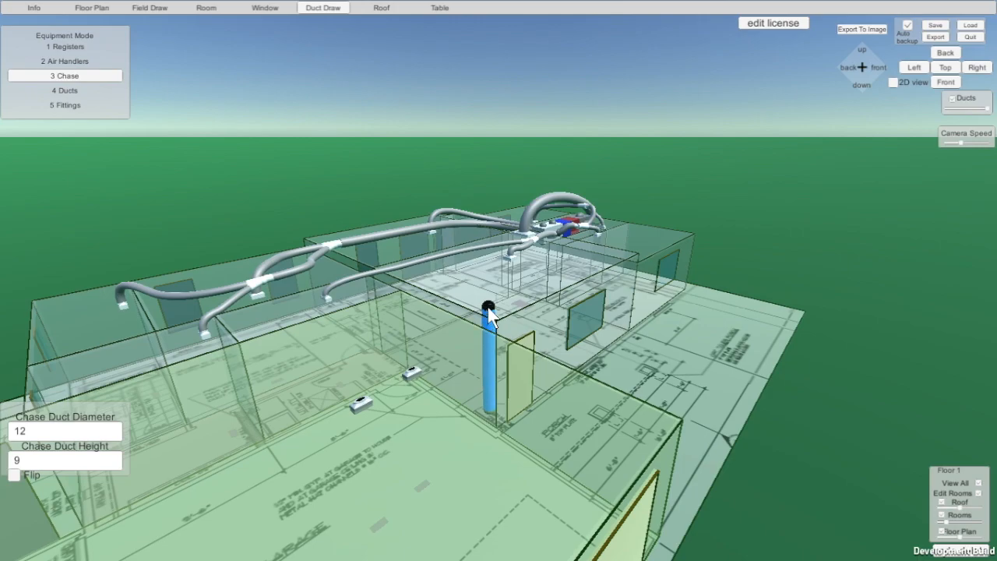
{"action": "key", "text": "Delete"}
Place a horizontal air handler over the garage next to the utility room wall.
{"action": "right_click_drag", "start_coordinate": [441, 410], "coordinate": [396, 413]}
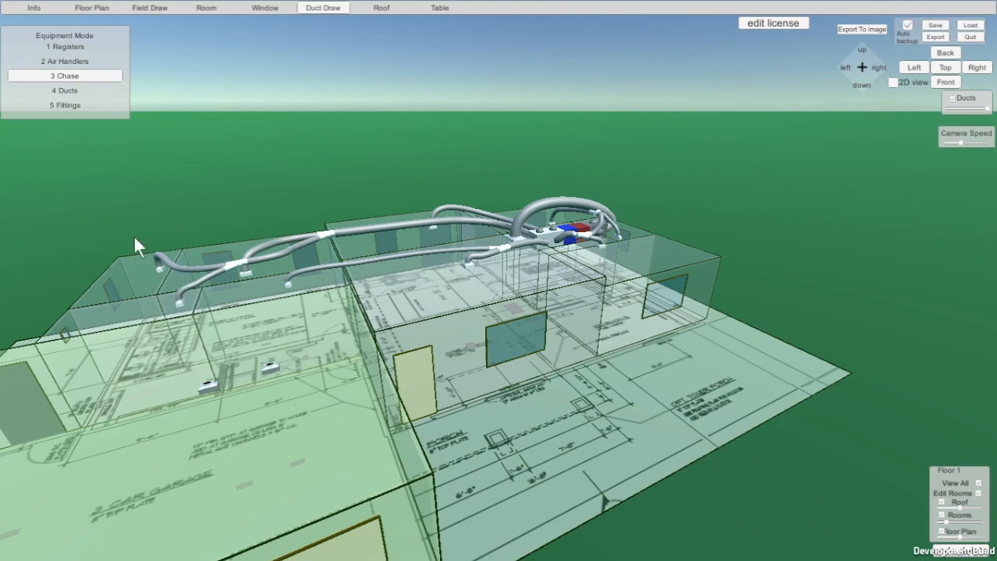
{"action": "left_click", "coordinate": [88, 64]}
{"action": "left_click", "coordinate": [245, 318]}
{"action": "left_click_drag", "start_coordinate": [233, 323], "coordinate": [214, 328]}
{"action": "right_click_drag", "start_coordinate": [231, 350], "coordinate": [457, 354]}
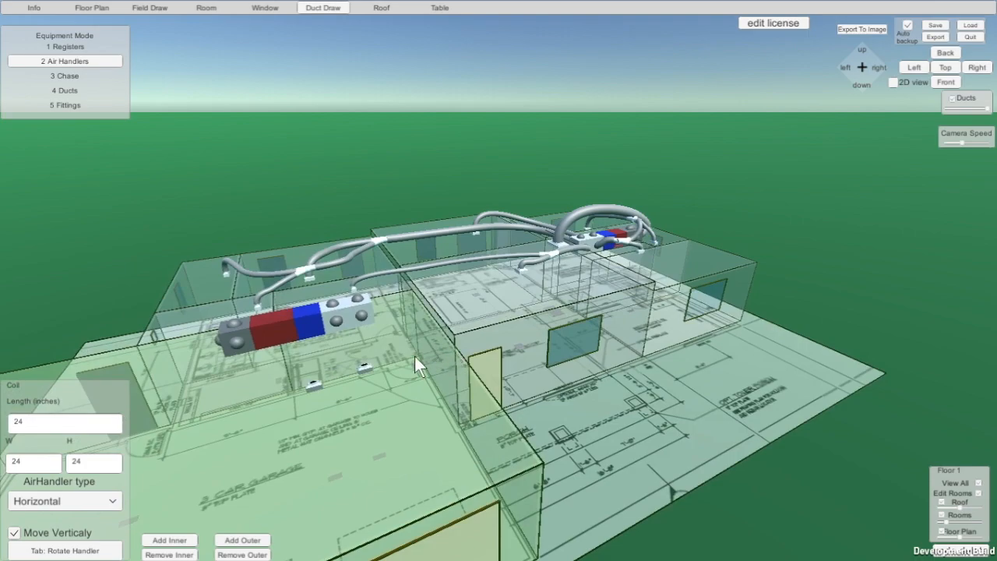
{"action": "right_click_drag", "start_coordinate": [412, 393], "coordinate": [459, 404]}
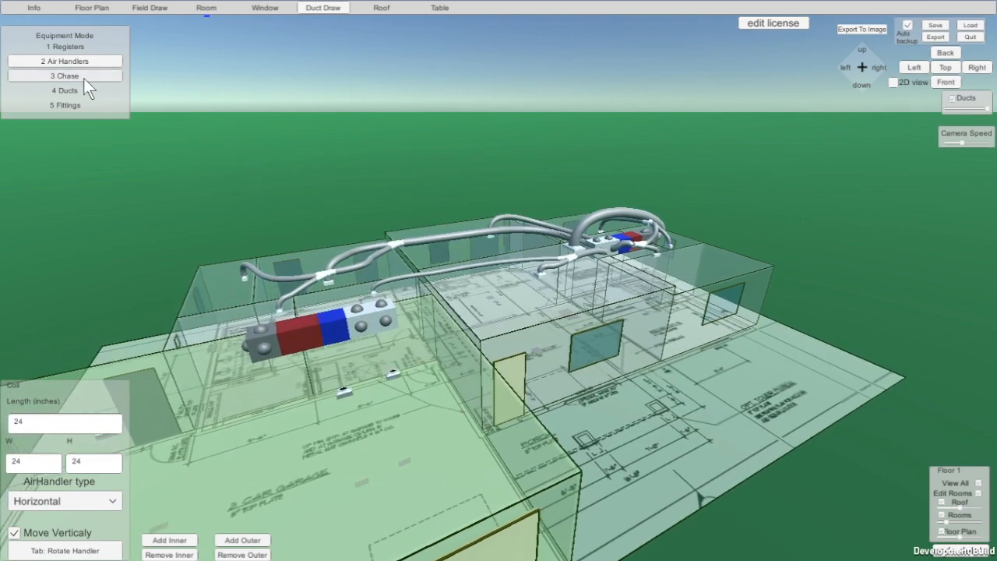
Connect the air handler's supply plenum to a nearby garage register with an 8-inch duct.
{"action": "left_click", "coordinate": [81, 91]}
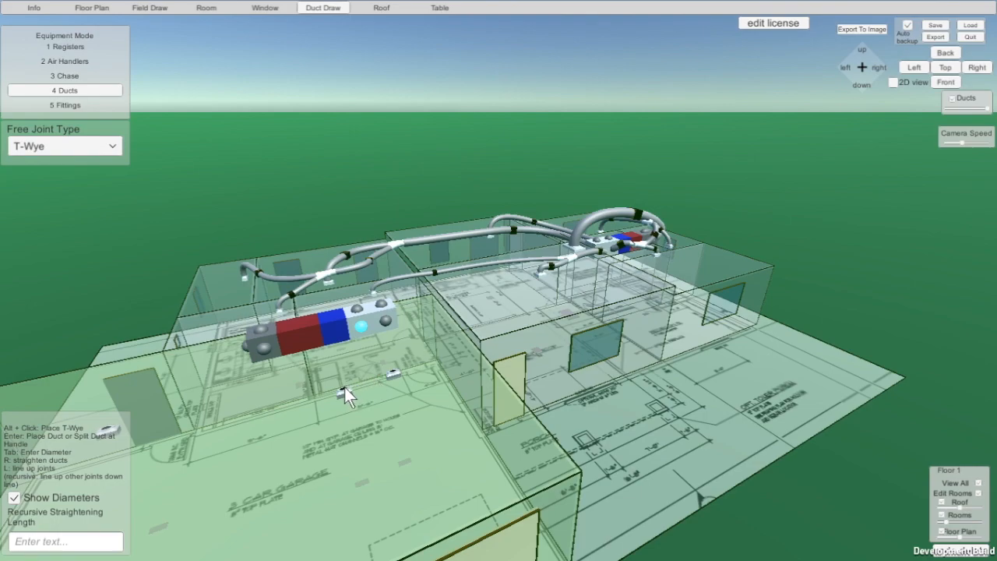
{"action": "key", "text": "Return"}
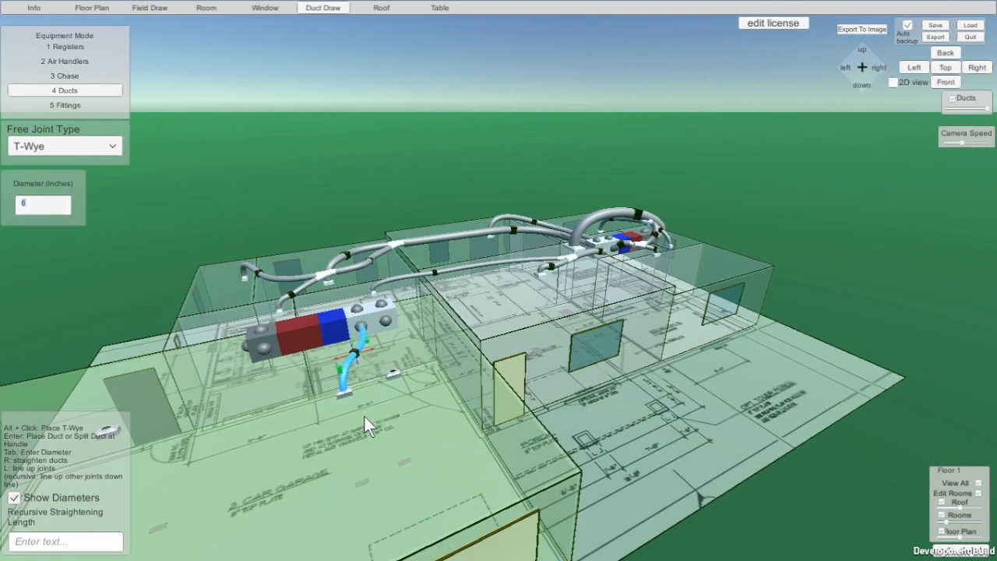
{"action": "scroll", "coordinate": [370, 372], "scroll_direction": "up", "scroll_amount": 5}
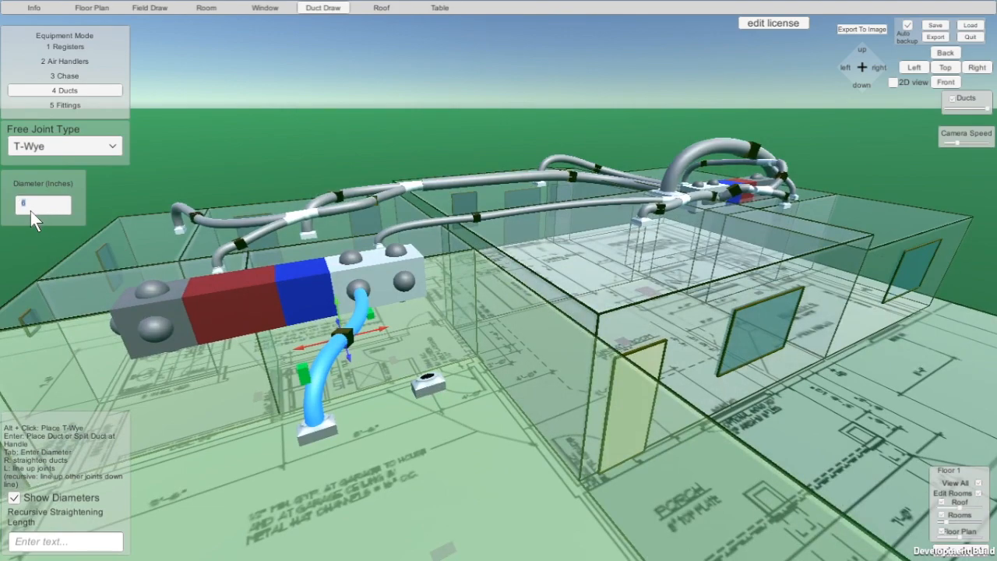
{"action": "type", "text": "8"}
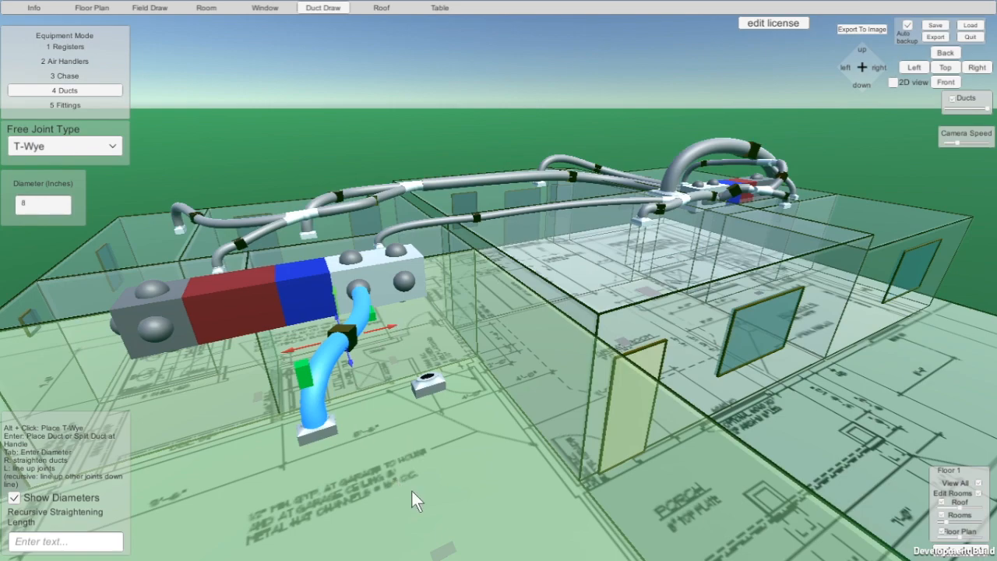
{"action": "key", "text": "Return"}
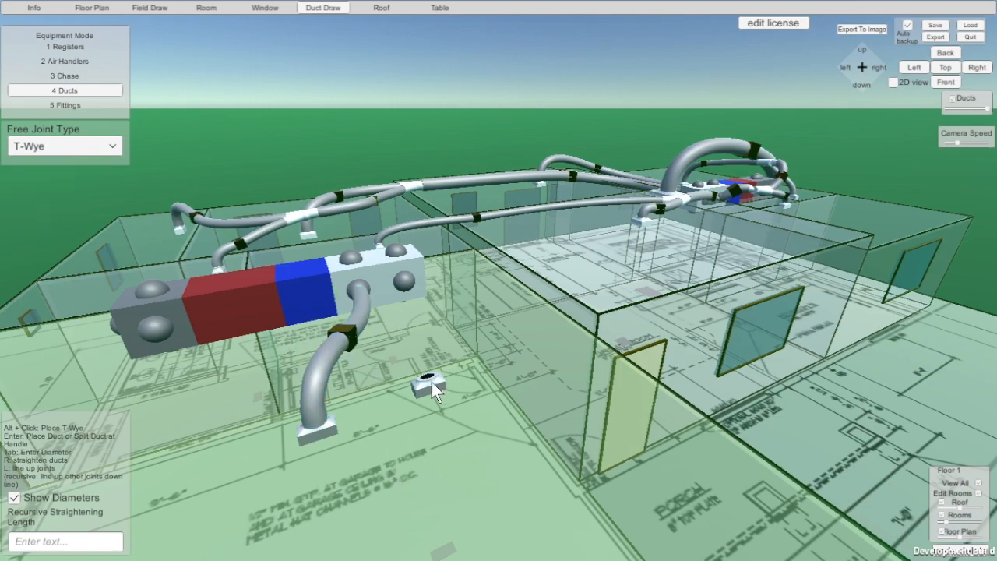
Reshape the new 8-inch duct by moving its middle joint and adjusting its curve handles.
{"action": "left_click", "coordinate": [349, 337]}
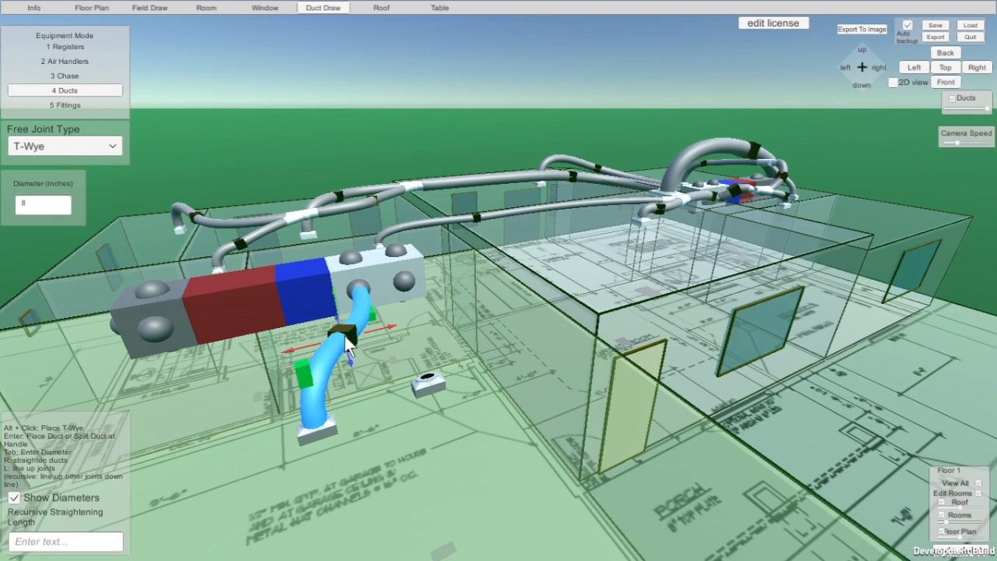
{"action": "right_click_drag", "start_coordinate": [358, 374], "coordinate": [323, 378]}
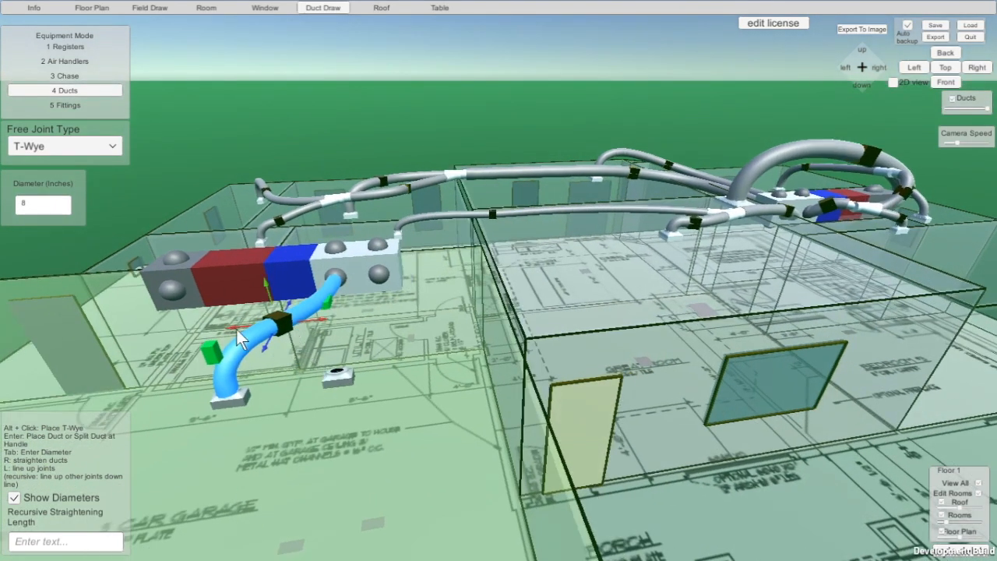
{"action": "mouse_move", "coordinate": [215, 347]}
{"action": "left_mouse_down"}
{"action": "mouse_move", "coordinate": [177, 259]}
{"action": "mouse_move", "coordinate": [220, 380]}
{"action": "mouse_move", "coordinate": [203, 342]}
{"action": "mouse_move", "coordinate": [208, 352]}
{"action": "left_mouse_up"}
{"action": "mouse_move", "coordinate": [327, 305]}
{"action": "left_mouse_down"}
{"action": "mouse_move", "coordinate": [309, 359]}
{"action": "mouse_move", "coordinate": [335, 299]}
{"action": "mouse_move", "coordinate": [330, 317]}
{"action": "mouse_move", "coordinate": [330, 287]}
{"action": "left_mouse_up"}
{"action": "left_click", "coordinate": [281, 324]}
{"action": "left_click_drag", "start_coordinate": [285, 331], "coordinate": [272, 287]}
{"action": "left_click_drag", "start_coordinate": [328, 304], "coordinate": [267, 321]}
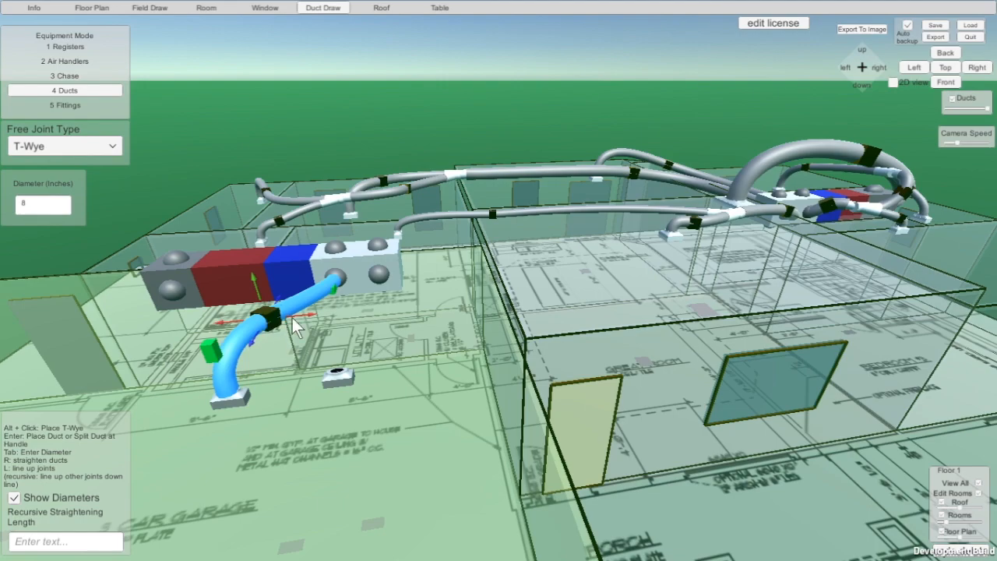
{"action": "key", "text": "Return"}
{"action": "left_click_drag", "start_coordinate": [355, 311], "coordinate": [316, 314]}
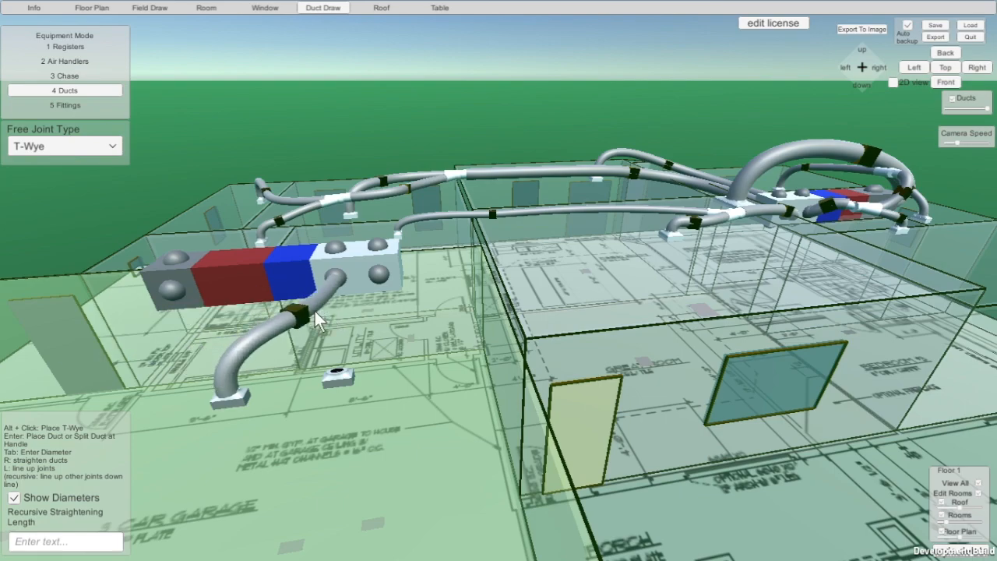
Insert a T-Wye at the 8-inch duct's middle joint and aim its branch toward the second garage register.
{"action": "left_click", "coordinate": [315, 311]}
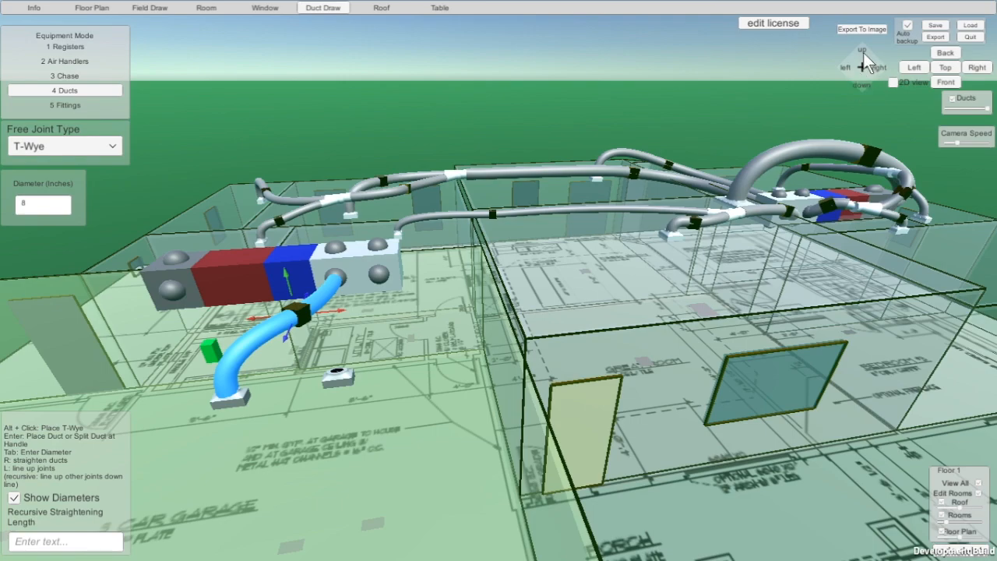
{"action": "left_click", "coordinate": [300, 317], "text": "alt"}
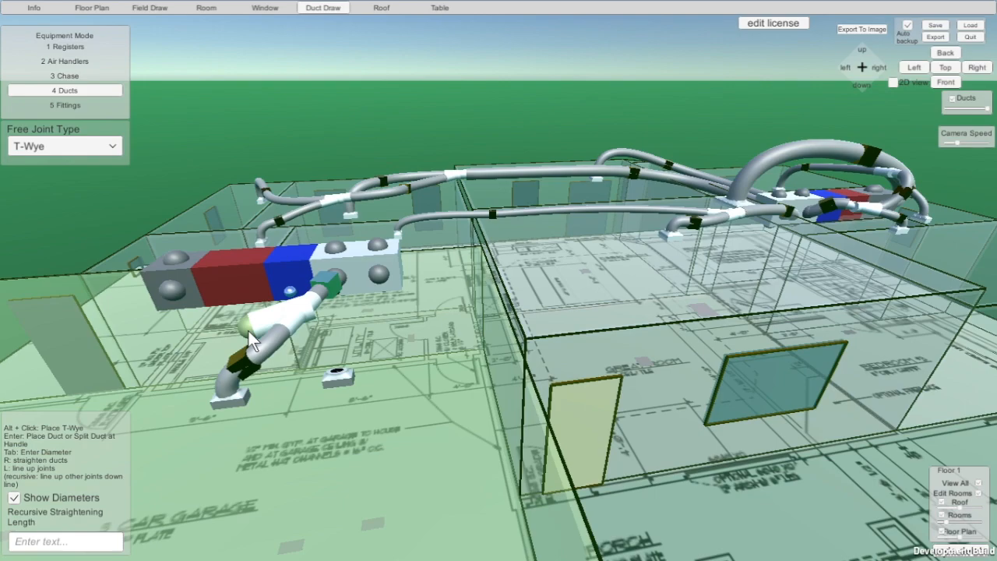
{"action": "left_click_drag", "start_coordinate": [248, 331], "coordinate": [316, 333]}
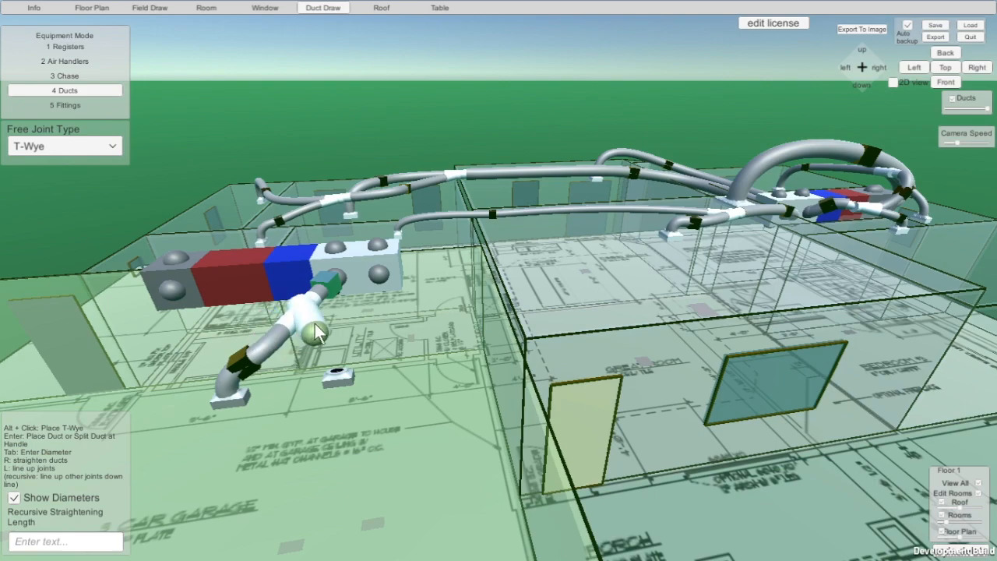
Run a duct from the T-Wye's branch outlet to the second garage register.
{"action": "left_click", "coordinate": [338, 372]}
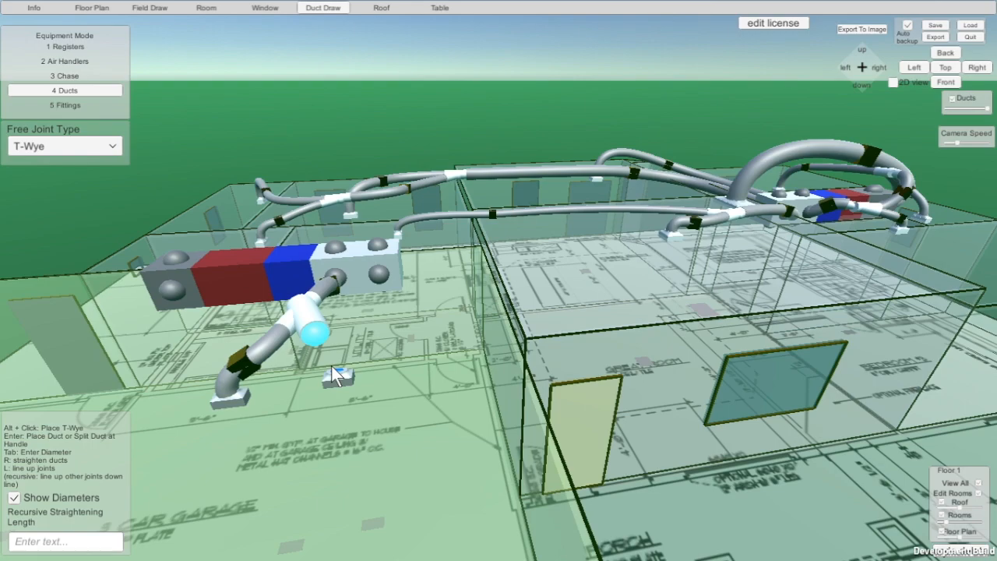
{"action": "key", "text": "Return"}
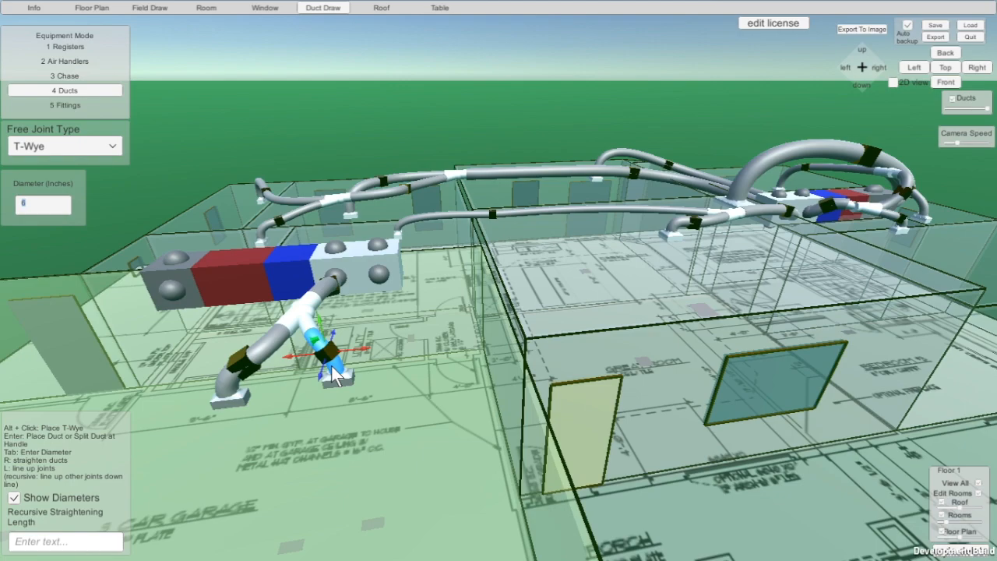
{"action": "right_click_drag", "start_coordinate": [358, 445], "coordinate": [311, 397]}
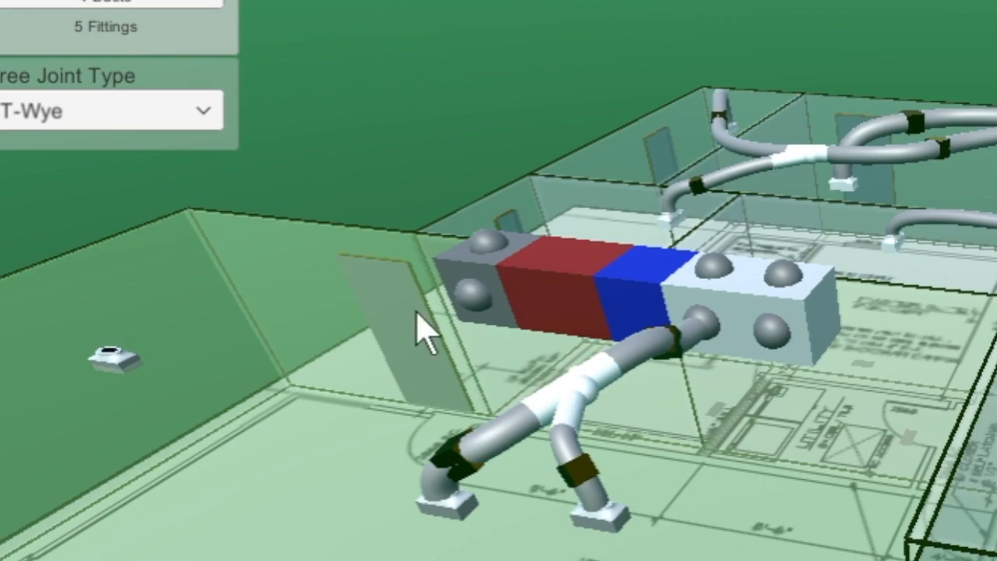
Move the T-Wye fitting away from the supply plenum and adjust its orientation in fittings mode.
{"action": "left_click", "coordinate": [110, 30]}
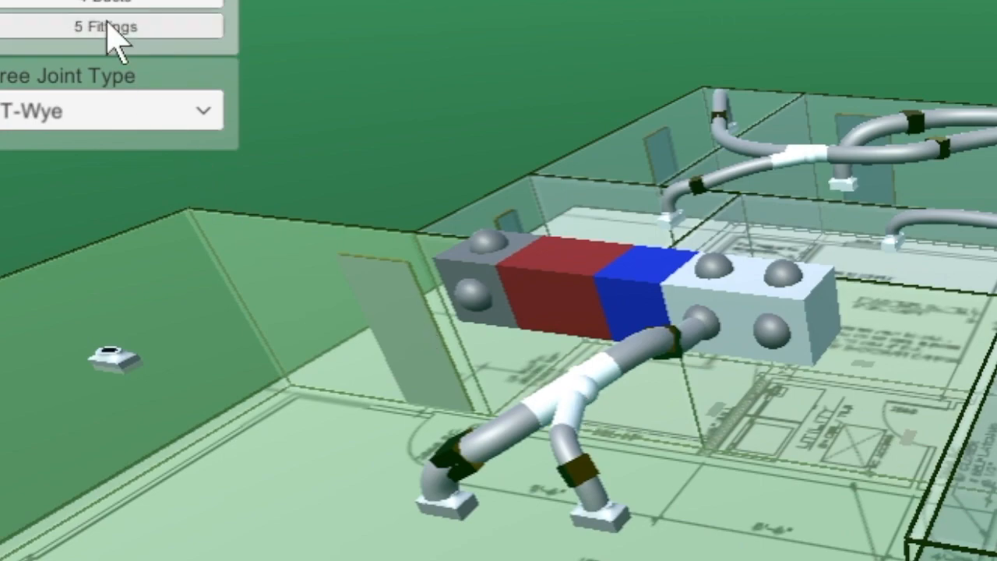
{"action": "mouse_move", "coordinate": [584, 382]}
{"action": "left_mouse_down"}
{"action": "mouse_move", "coordinate": [554, 340]}
{"action": "mouse_move", "coordinate": [568, 379]}
{"action": "mouse_move", "coordinate": [543, 331]}
{"action": "mouse_move", "coordinate": [578, 399]}
{"action": "left_mouse_up"}
{"action": "mouse_move", "coordinate": [649, 324]}
{"action": "left_mouse_down"}
{"action": "mouse_move", "coordinate": [637, 312]}
{"action": "mouse_move", "coordinate": [569, 350]}
{"action": "mouse_move", "coordinate": [663, 439]}
{"action": "mouse_move", "coordinate": [666, 362]}
{"action": "mouse_move", "coordinate": [639, 319]}
{"action": "left_mouse_up"}
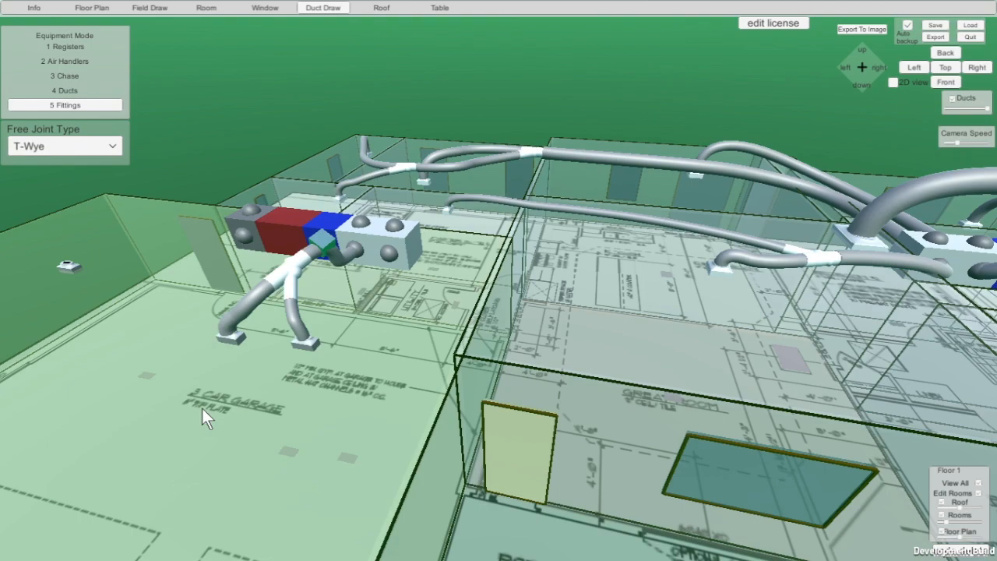
Straighten the duct runs connecting the T-Wye to the supply plenum and the two garage registers.
{"action": "left_click", "coordinate": [64, 91]}
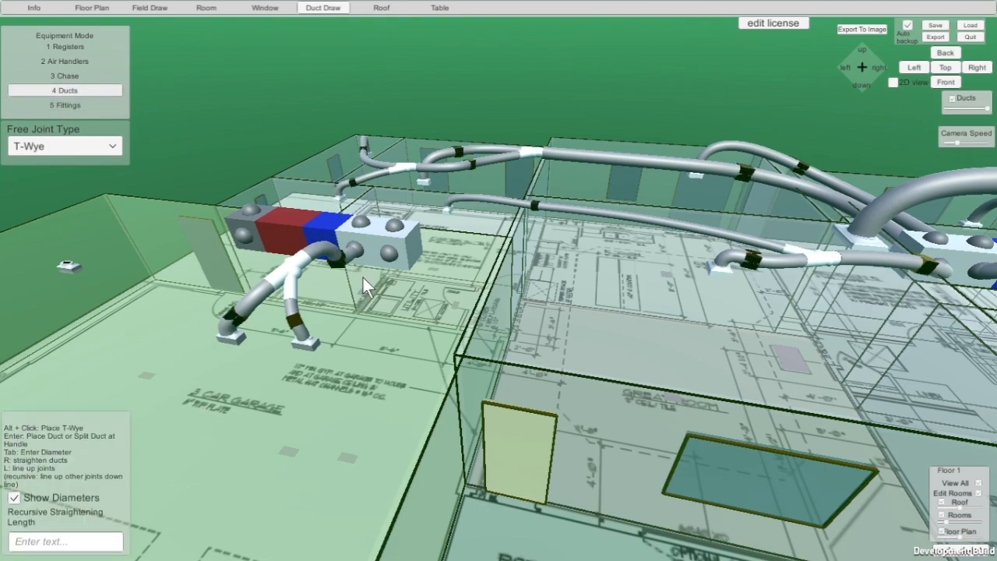
{"action": "left_click", "coordinate": [342, 263]}
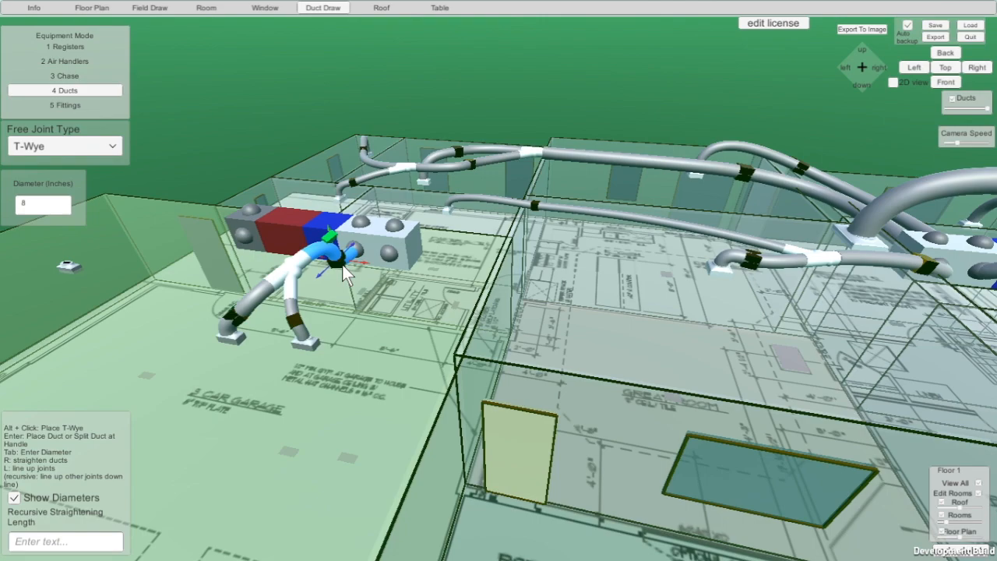
{"action": "left_click", "coordinate": [342, 265]}
{"action": "left_click", "coordinate": [295, 323]}
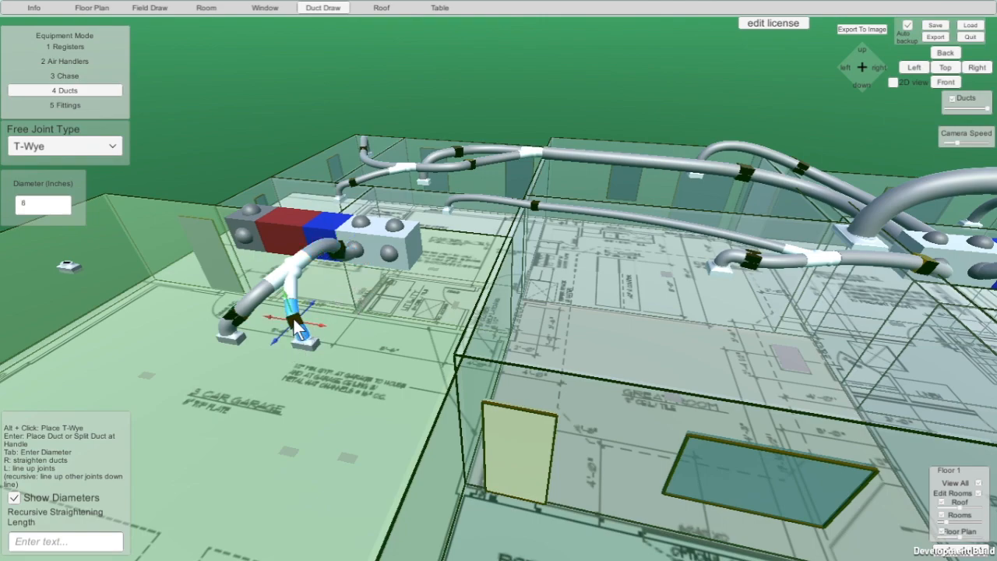
{"action": "key", "text": "r"}
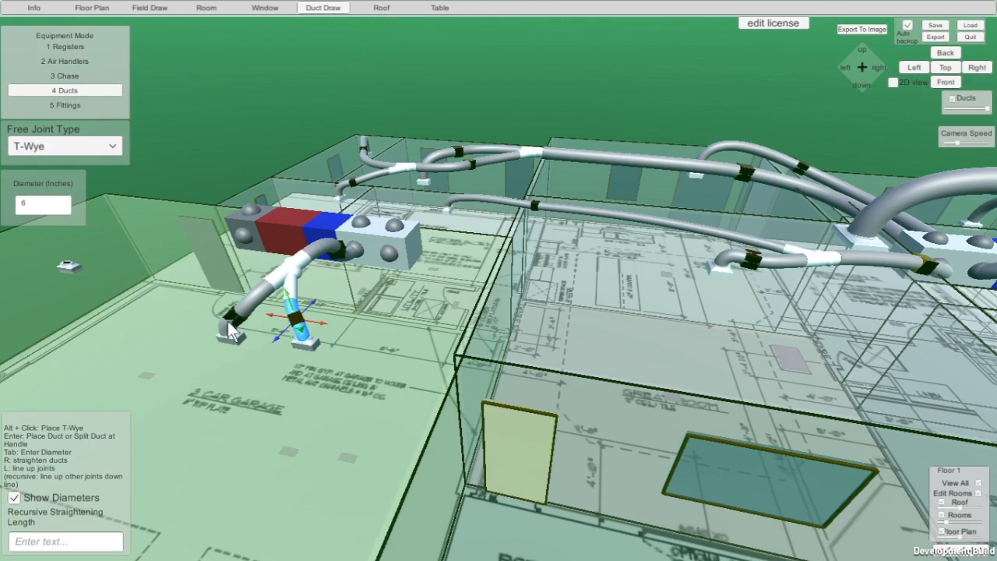
{"action": "left_click", "coordinate": [229, 321]}
{"action": "left_click", "coordinate": [257, 360]}
Examine the free joint types offered while the 8-inch register duct is selected, keeping T-Wye.
{"action": "right_click_drag", "start_coordinate": [348, 346], "coordinate": [221, 212]}
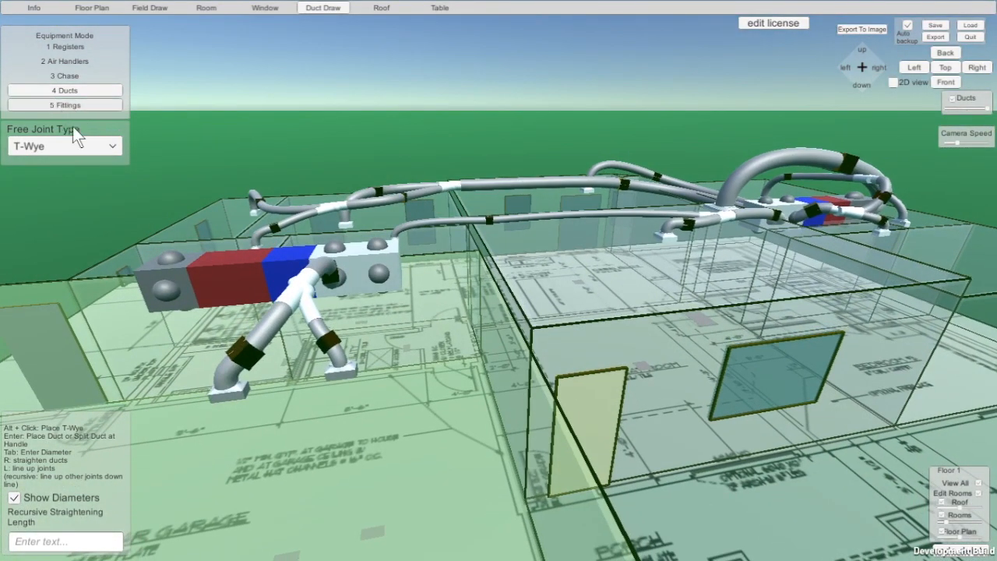
{"action": "left_click", "coordinate": [248, 360]}
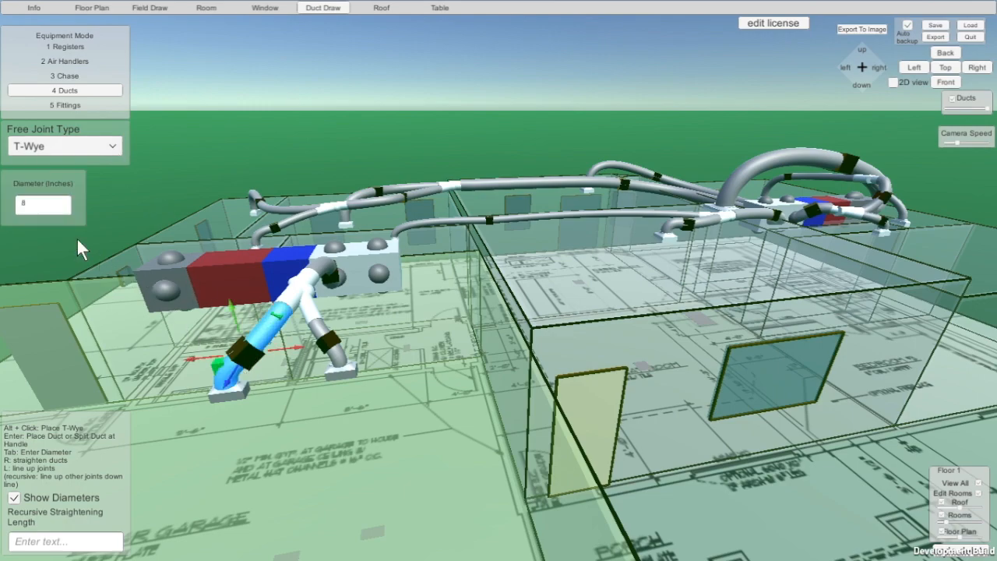
{"action": "left_click", "coordinate": [114, 148]}
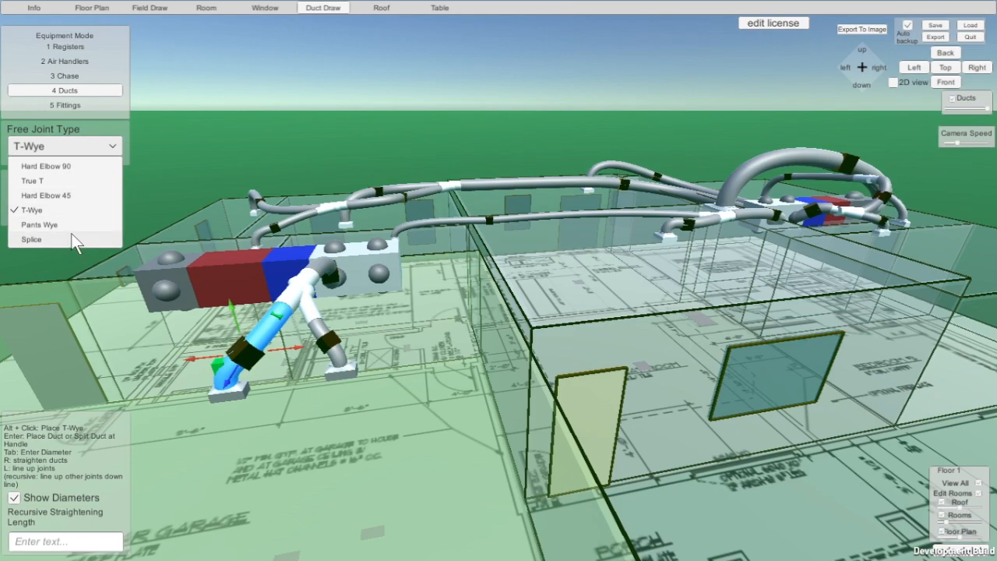
{"action": "left_click", "coordinate": [271, 452]}
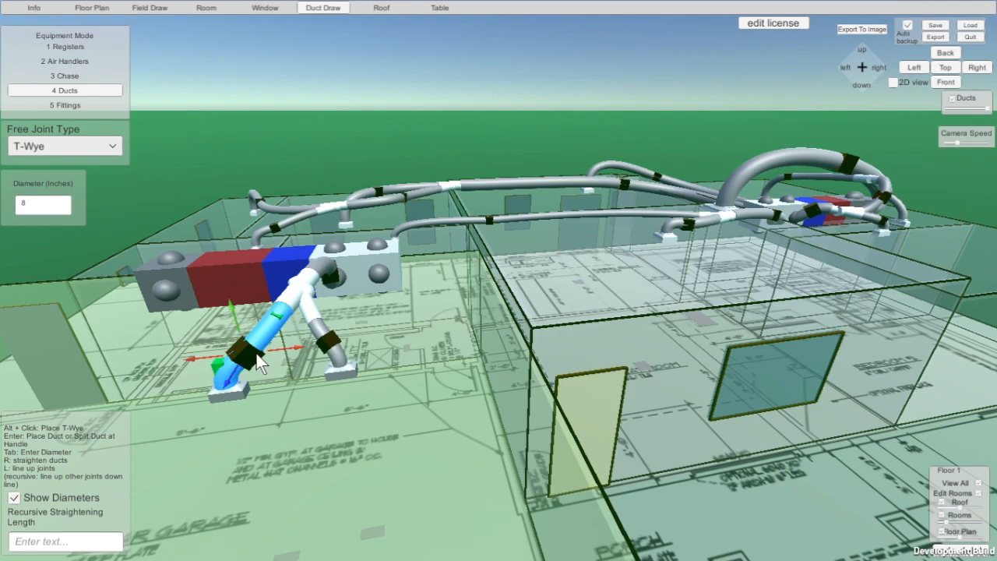
{"action": "left_click", "coordinate": [343, 425]}
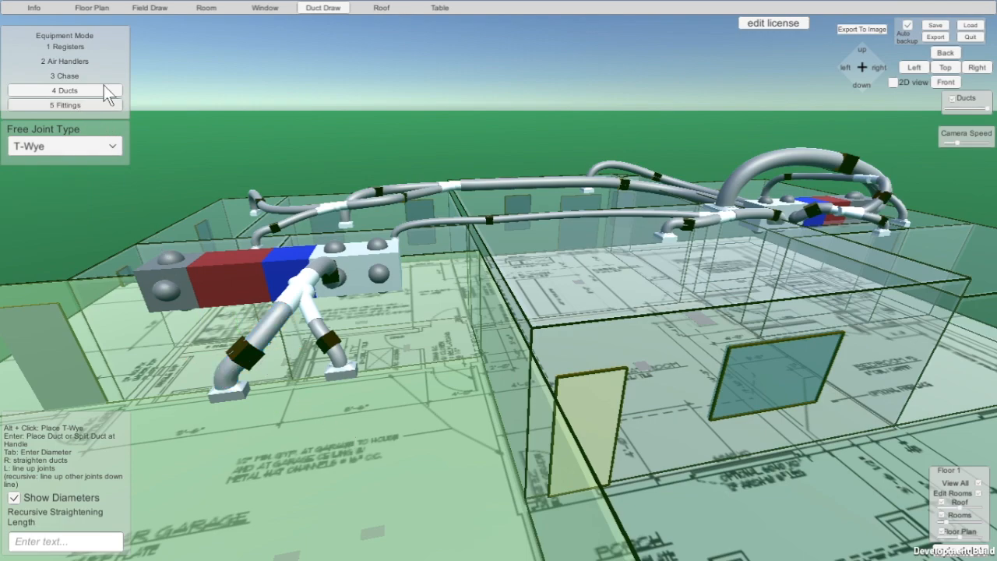
Delete the garage's air handler, its T-Wye and duct runs, and the garage registers from the model.
{"action": "left_click", "coordinate": [384, 8]}
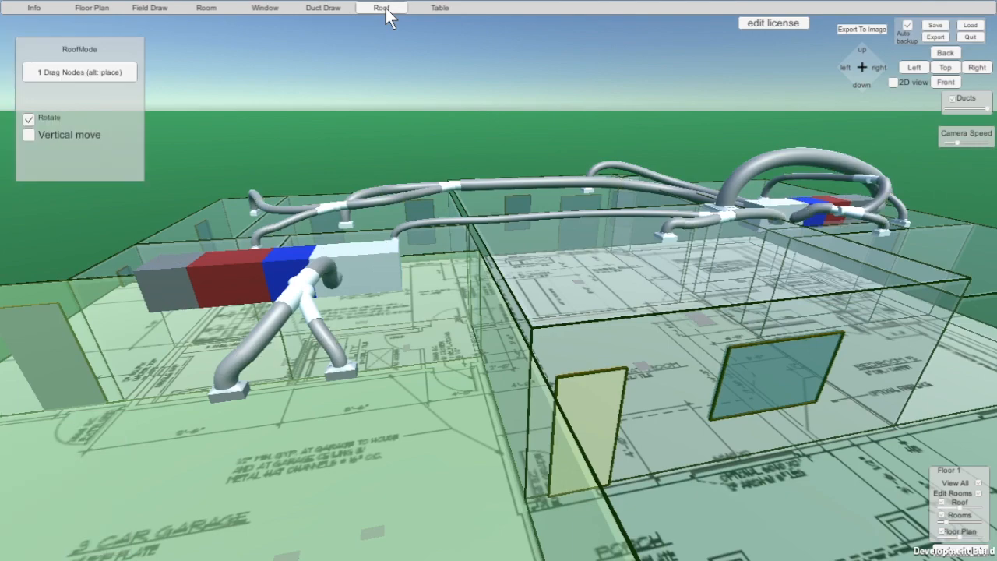
{"action": "scroll", "coordinate": [398, 231], "scroll_direction": "down", "scroll_amount": 5}
{"action": "right_click_drag", "start_coordinate": [599, 333], "coordinate": [590, 302]}
{"action": "scroll", "coordinate": [441, 252], "scroll_direction": "down", "scroll_amount": 2}
{"action": "scroll", "coordinate": [441, 252], "scroll_direction": "down", "scroll_amount": 1}
{"action": "scroll", "coordinate": [429, 259], "scroll_direction": "up", "scroll_amount": 6}
{"action": "right_click_drag", "start_coordinate": [431, 276], "coordinate": [433, 413]}
{"action": "left_click", "coordinate": [47, 384]}
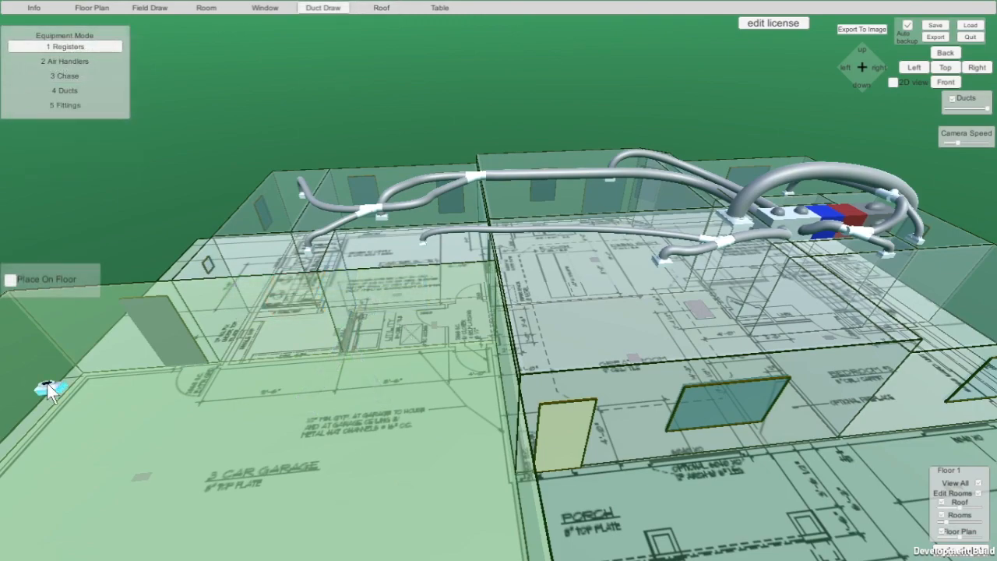
{"action": "key", "text": "Delete"}
{"action": "scroll", "coordinate": [207, 204], "scroll_direction": "down", "scroll_amount": 3}
{"action": "right_click_drag", "start_coordinate": [635, 269], "coordinate": [500, 155]}
{"action": "scroll", "coordinate": [610, 267], "scroll_direction": "down", "scroll_amount": 2}
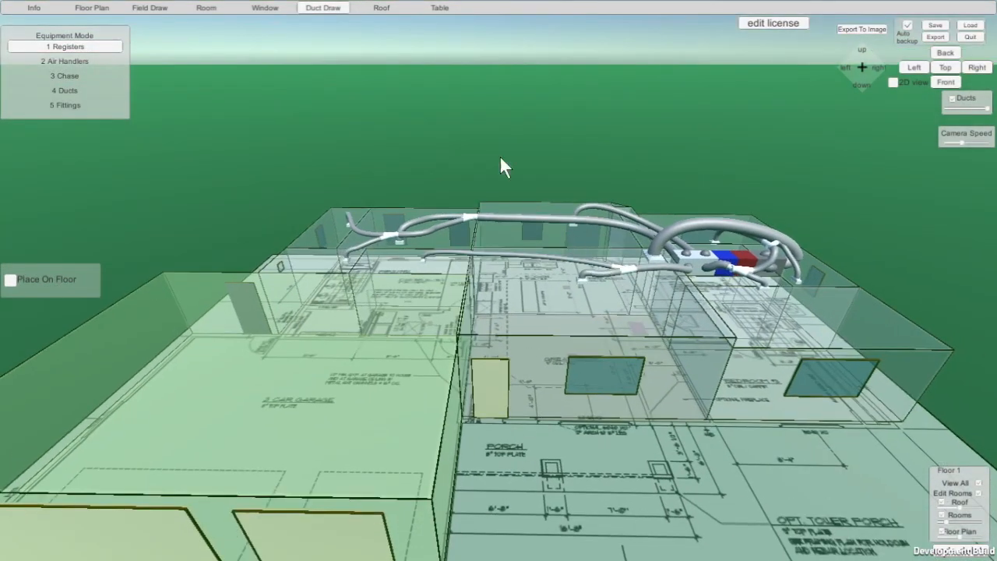
Place a roof in roof mode, stretch its corners over the house and spread the two ridge nodes to opposite sides.
{"action": "left_click", "coordinate": [382, 10]}
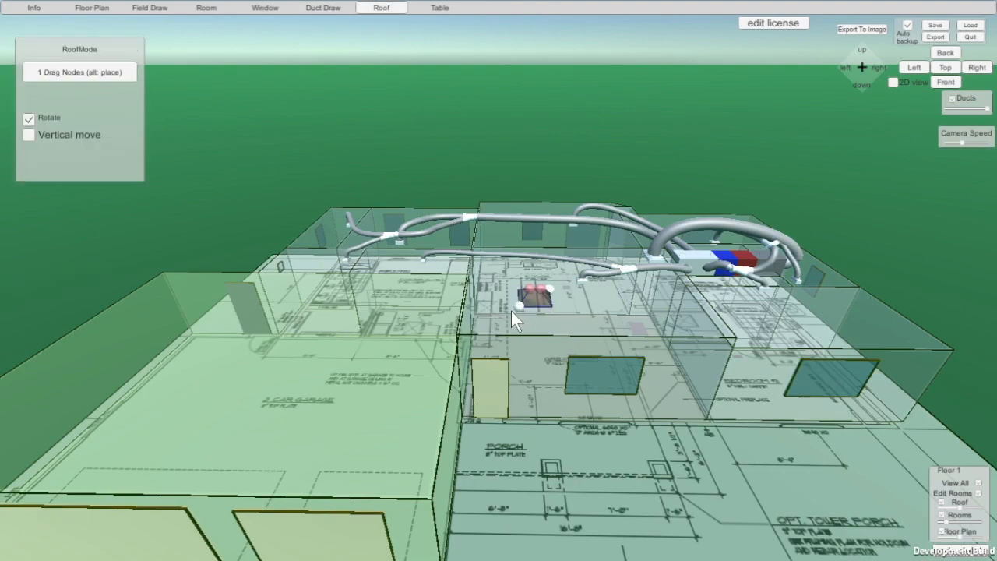
{"action": "left_click_drag", "start_coordinate": [518, 307], "coordinate": [114, 371]}
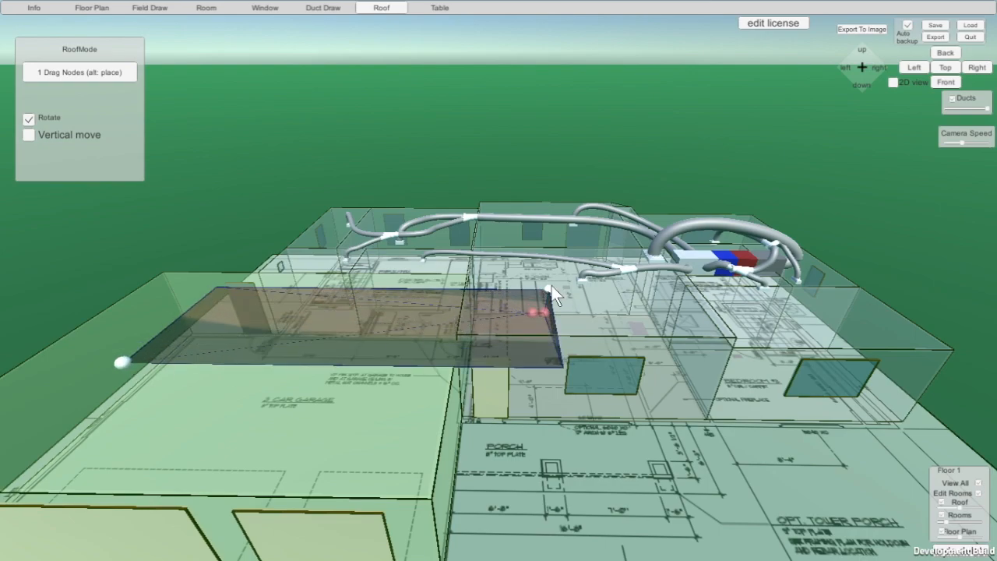
{"action": "left_click_drag", "start_coordinate": [553, 287], "coordinate": [752, 199]}
{"action": "left_click_drag", "start_coordinate": [535, 243], "coordinate": [846, 245]}
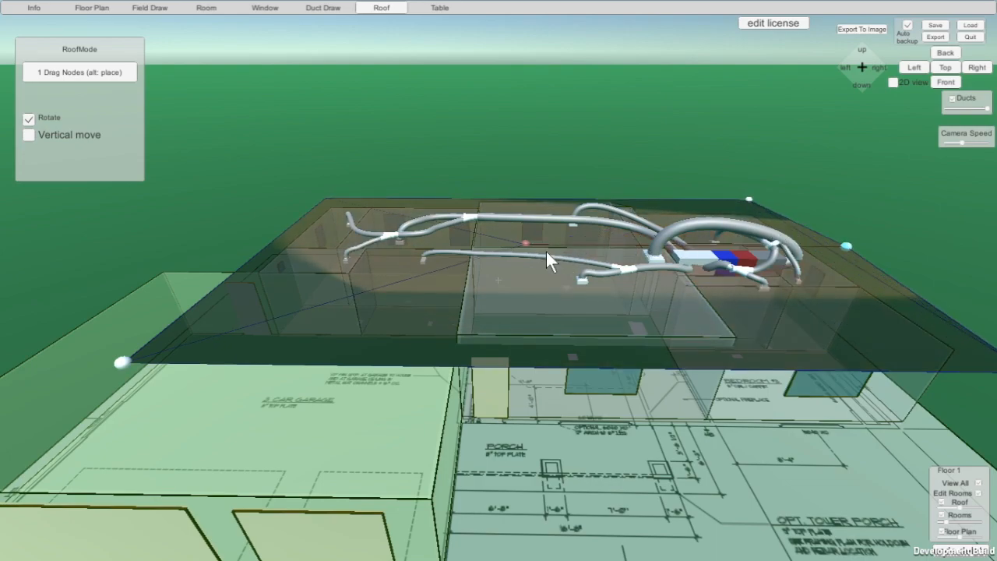
{"action": "left_click_drag", "start_coordinate": [530, 244], "coordinate": [262, 227]}
Enable vertical movement and raise both ridge nodes above the house to pitch the roof.
{"action": "left_click", "coordinate": [29, 135]}
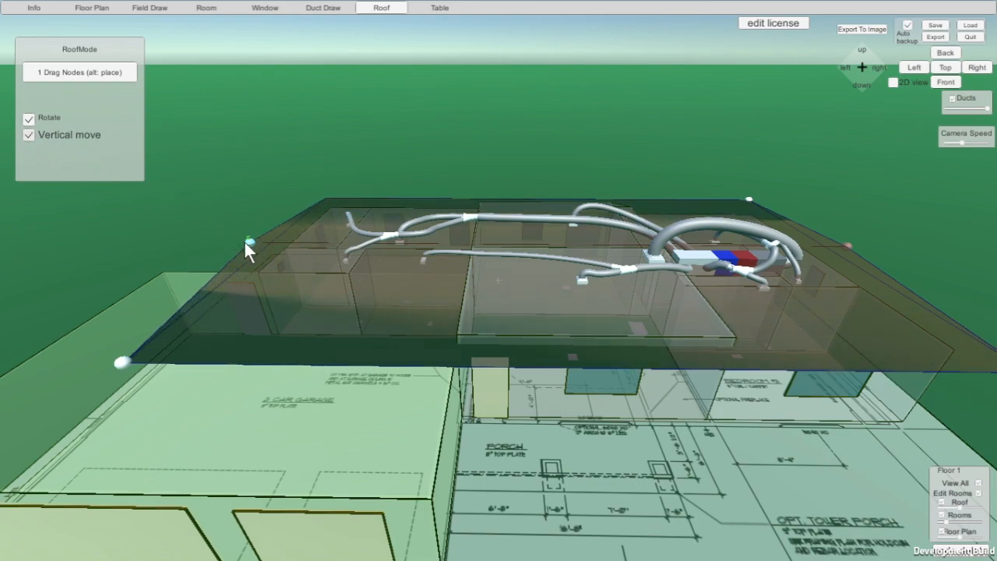
{"action": "left_click_drag", "start_coordinate": [247, 242], "coordinate": [246, 173]}
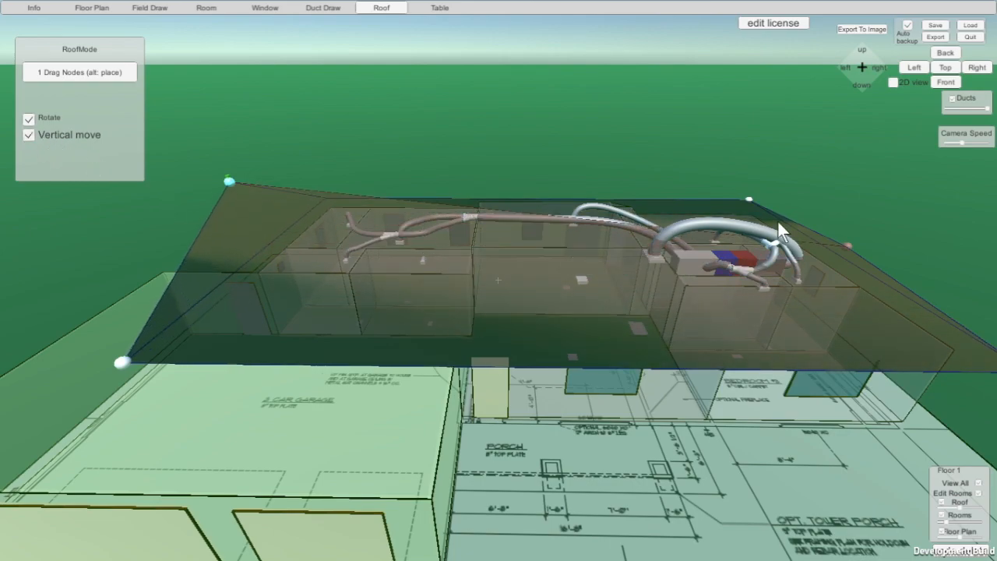
{"action": "left_click_drag", "start_coordinate": [848, 244], "coordinate": [857, 184]}
Disable vertical movement and pull both ridge nodes inward from the roof's ends to form a hip roof.
{"action": "right_click_drag", "start_coordinate": [979, 325], "coordinate": [875, 332]}
{"action": "scroll", "coordinate": [875, 332], "scroll_direction": "down", "scroll_amount": 2}
{"action": "right_click_drag", "start_coordinate": [917, 392], "coordinate": [620, 285]}
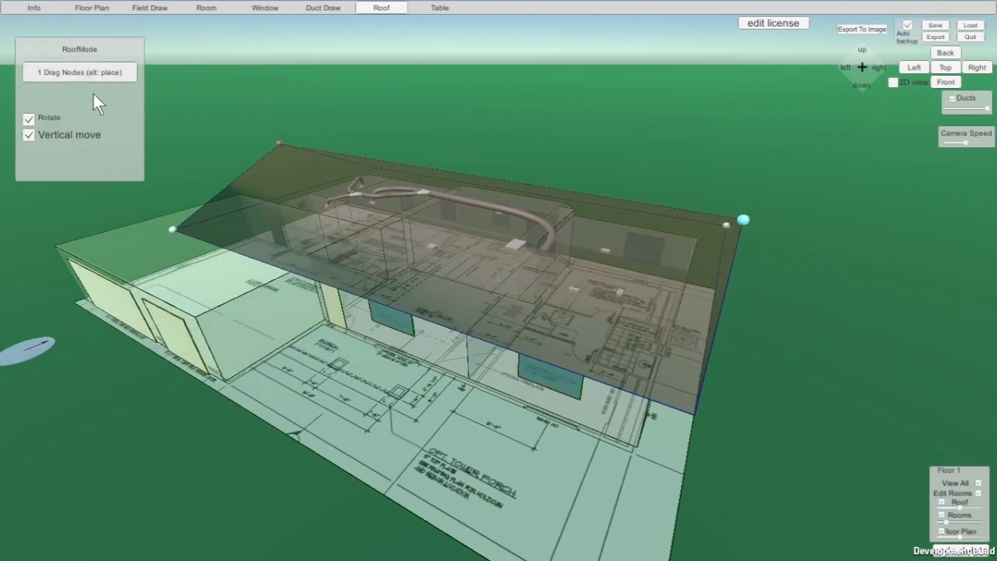
{"action": "left_click", "coordinate": [69, 137]}
{"action": "left_click_drag", "start_coordinate": [742, 219], "coordinate": [623, 201]}
{"action": "right_click_drag", "start_coordinate": [721, 331], "coordinate": [752, 331]}
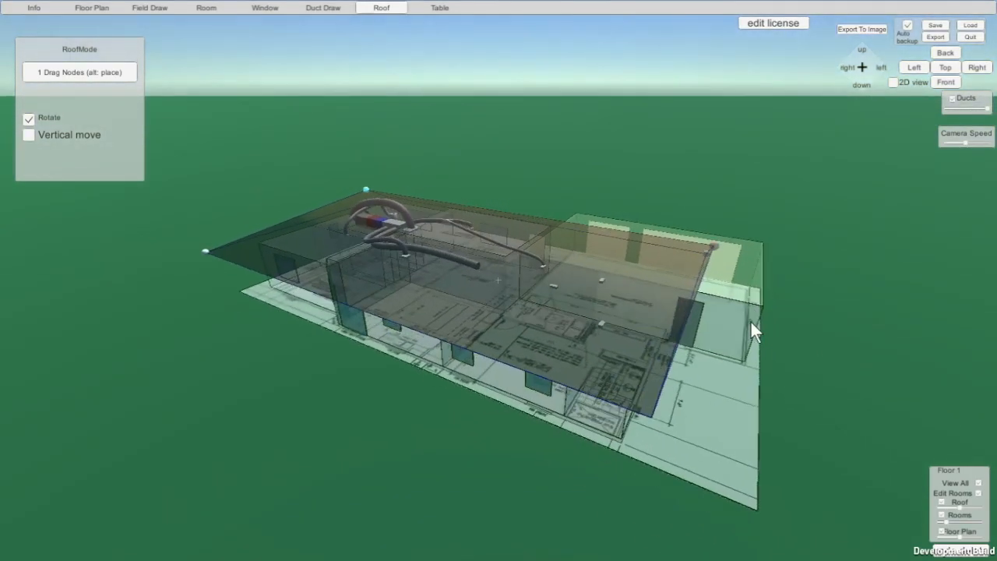
{"action": "left_click_drag", "start_coordinate": [716, 244], "coordinate": [623, 232]}
{"action": "right_click_drag", "start_coordinate": [623, 236], "coordinate": [414, 243]}
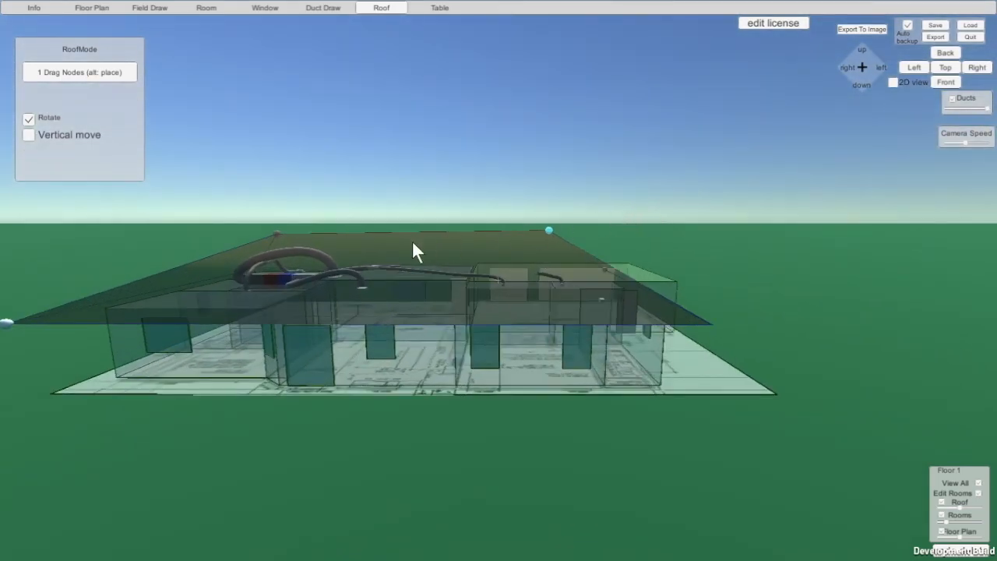
{"action": "left_click", "coordinate": [277, 235]}
Hide the roof on Floor 1 and show the house from the front.
{"action": "left_click", "coordinate": [939, 83]}
{"action": "scroll", "coordinate": [610, 66], "scroll_direction": "up", "scroll_amount": 3}
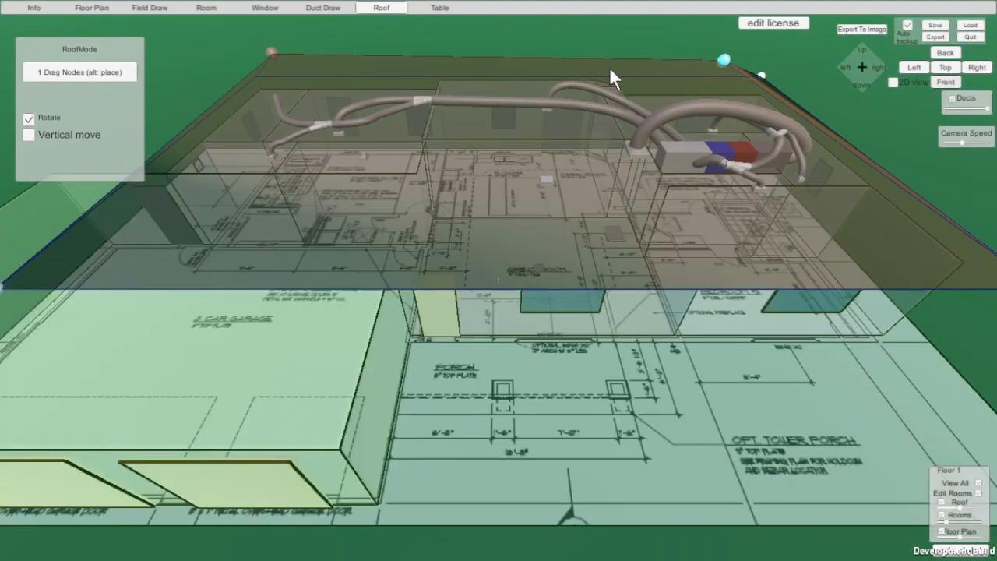
{"action": "right_click_drag", "start_coordinate": [590, 188], "coordinate": [594, 133]}
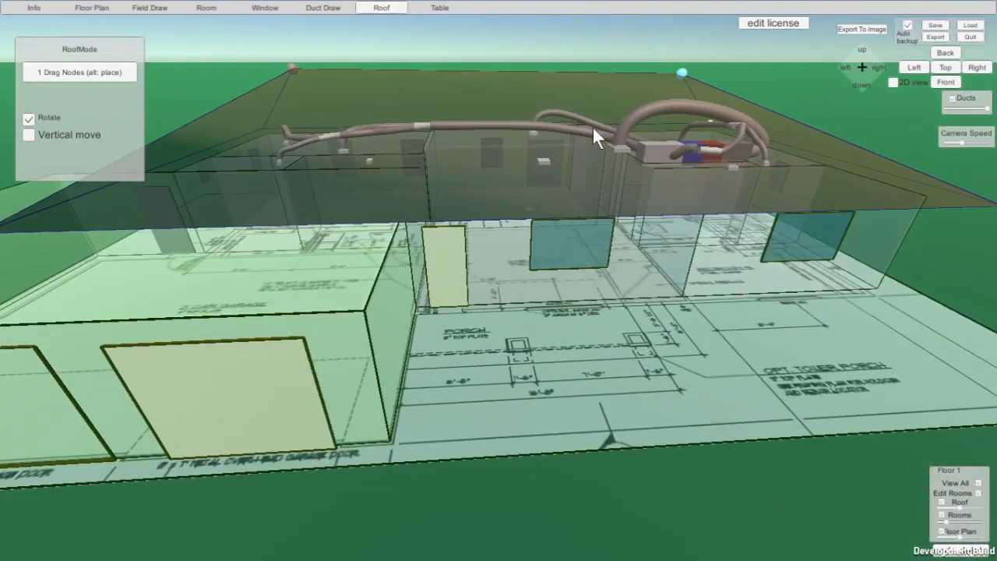
{"action": "left_click", "coordinate": [941, 502]}
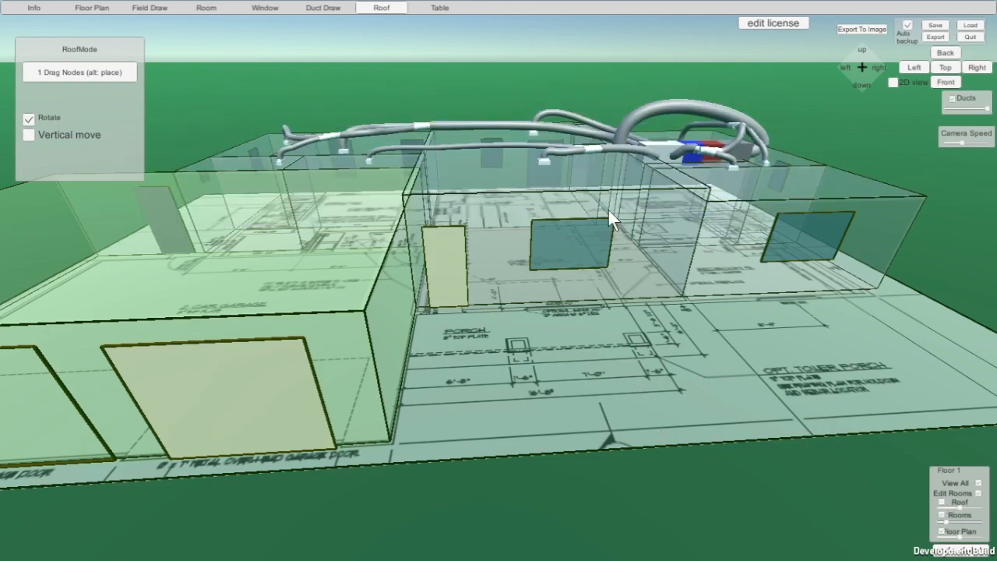
{"action": "right_click_drag", "start_coordinate": [609, 210], "coordinate": [599, 219]}
{"action": "left_click", "coordinate": [945, 82]}
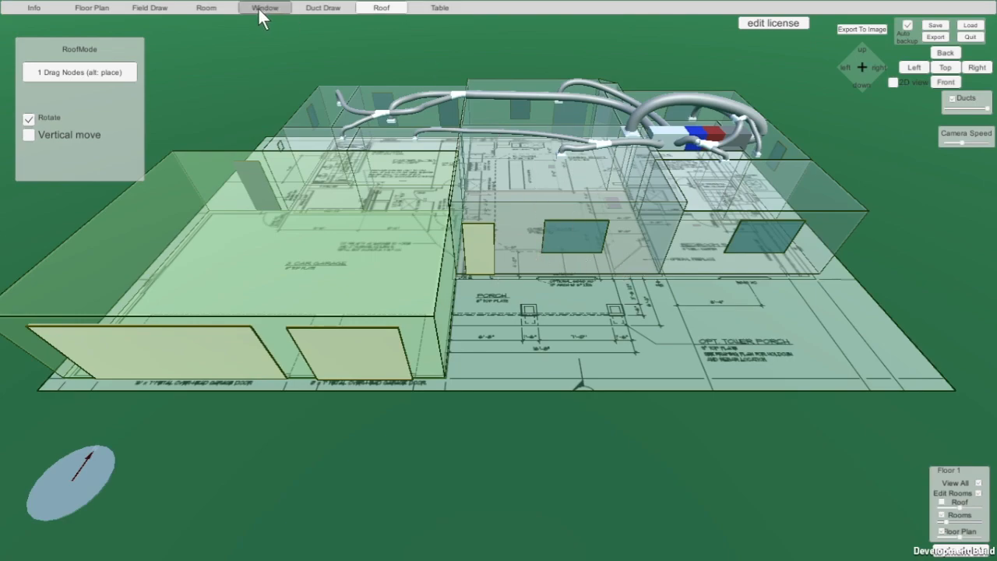
Select the front bedroom block, Rect Block 13, in room mode and examine it within the house.
{"action": "left_click", "coordinate": [208, 7]}
{"action": "left_click", "coordinate": [747, 204]}
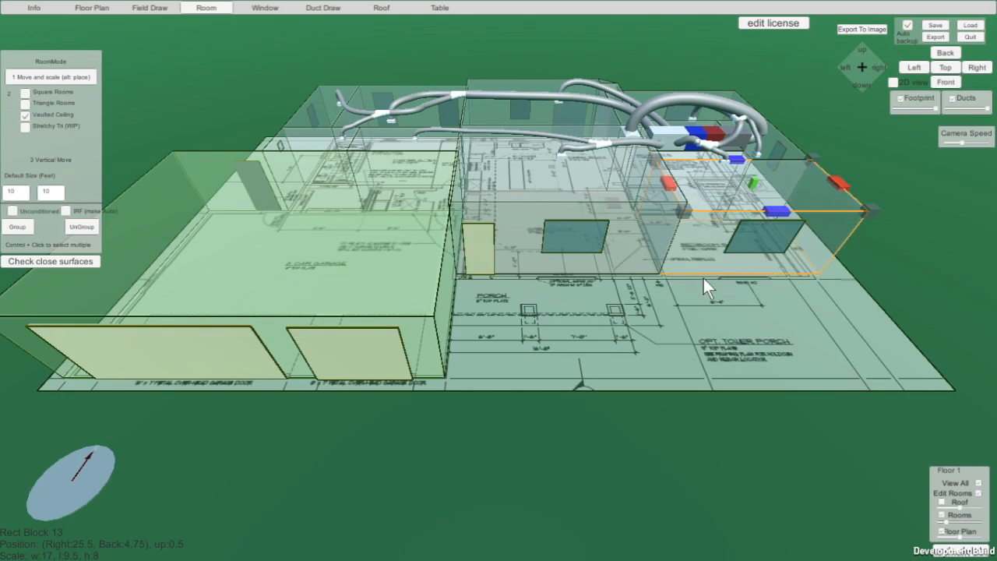
{"action": "middle_click_drag", "start_coordinate": [755, 335], "coordinate": [511, 369]}
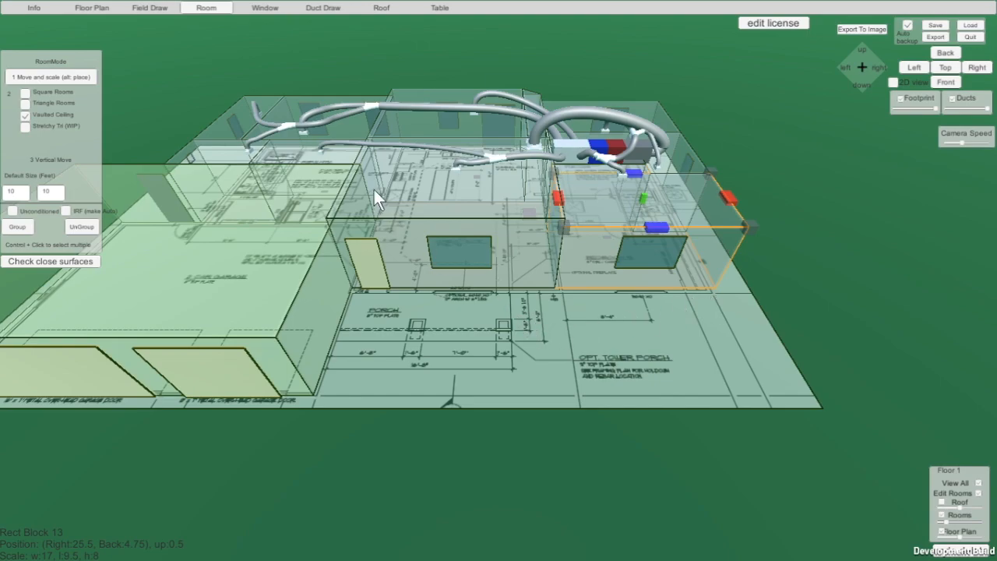
{"action": "scroll", "coordinate": [505, 399], "scroll_direction": "down", "scroll_amount": 1}
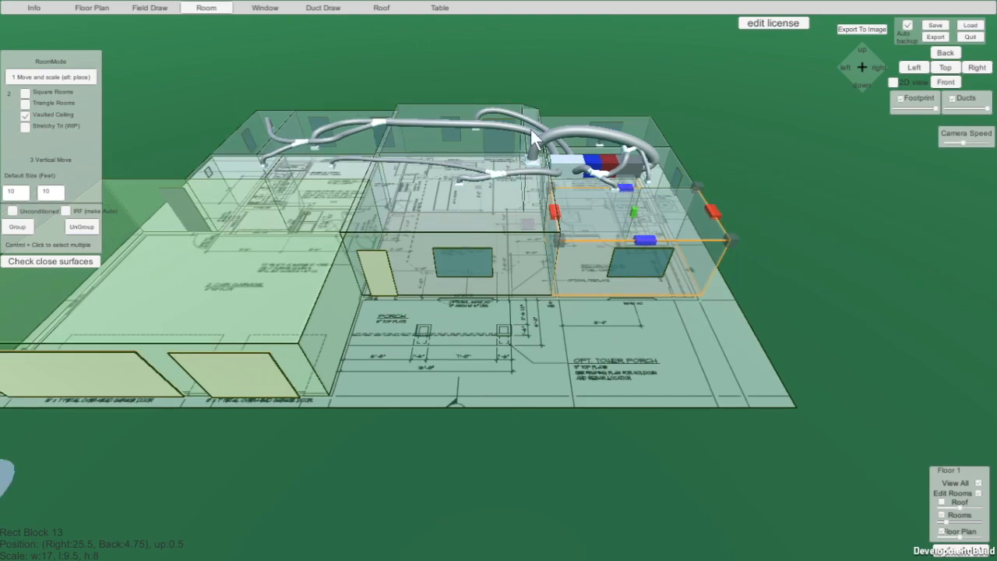
{"action": "middle_click_drag", "start_coordinate": [433, 344], "coordinate": [629, 368]}
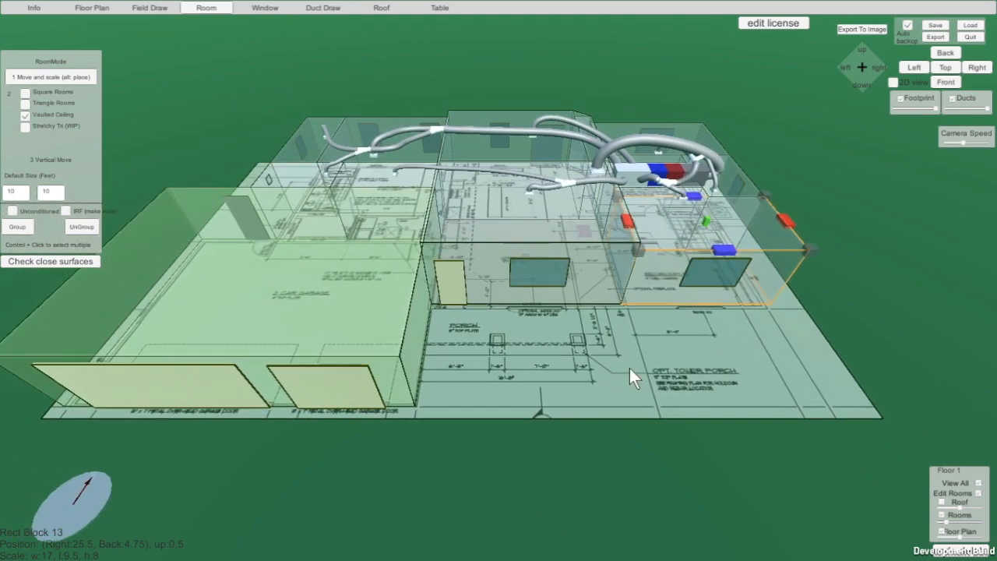
{"action": "scroll", "coordinate": [628, 356], "scroll_direction": "up", "scroll_amount": 2}
{"action": "scroll", "coordinate": [627, 358], "scroll_direction": "down", "scroll_amount": 3}
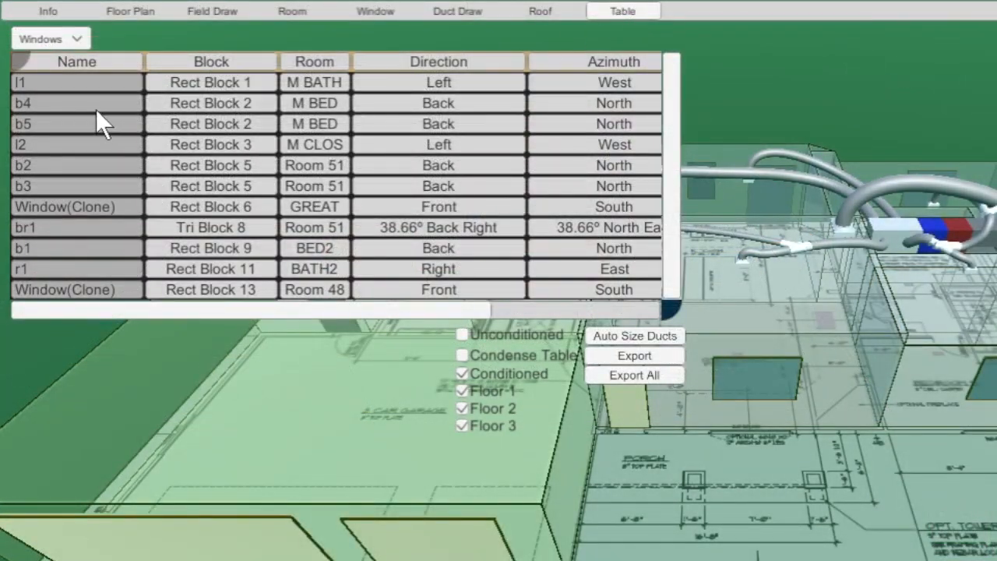
Examine the available table types in table mode, keep Windows, and widen the table to show all its columns.
{"action": "left_click", "coordinate": [47, 39]}
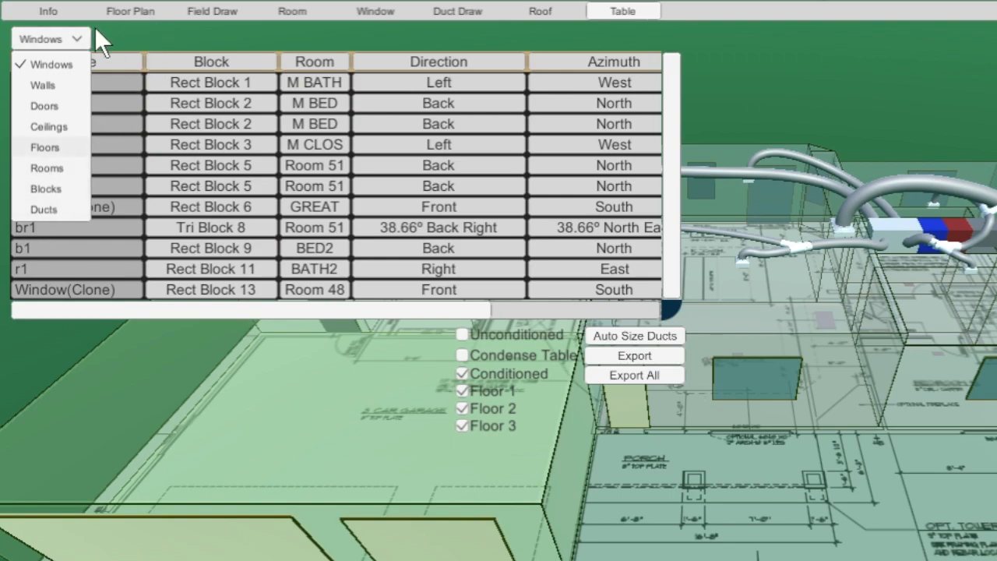
{"action": "left_click", "coordinate": [55, 38]}
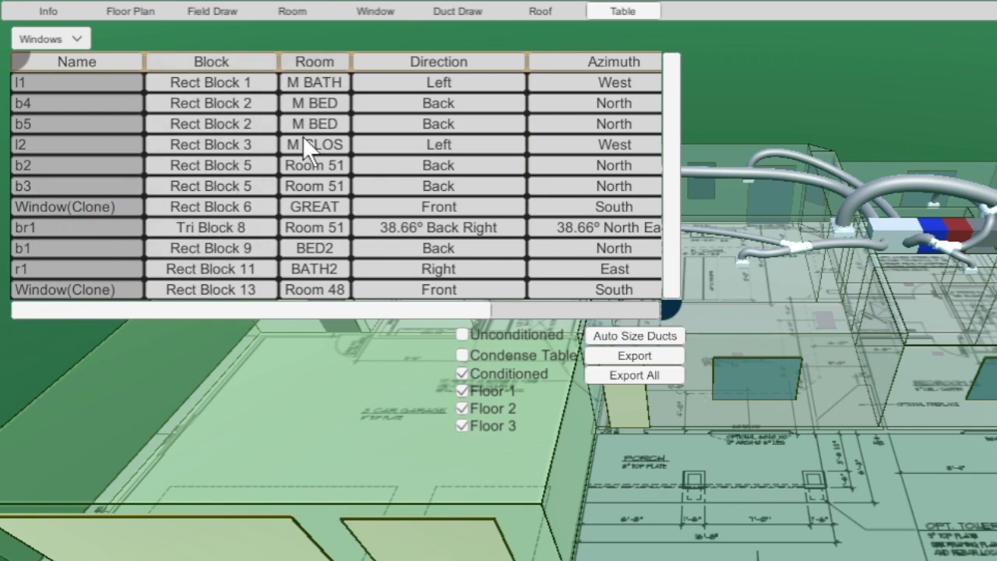
{"action": "left_click_drag", "start_coordinate": [666, 312], "coordinate": [937, 326]}
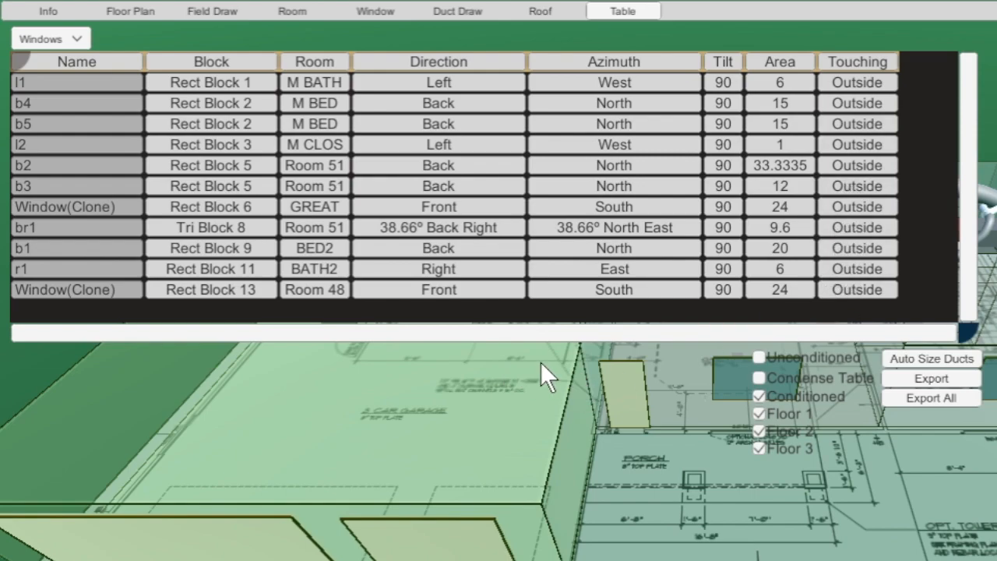
Show the Walls table and resize it to fit all its rows.
{"action": "left_click", "coordinate": [78, 38]}
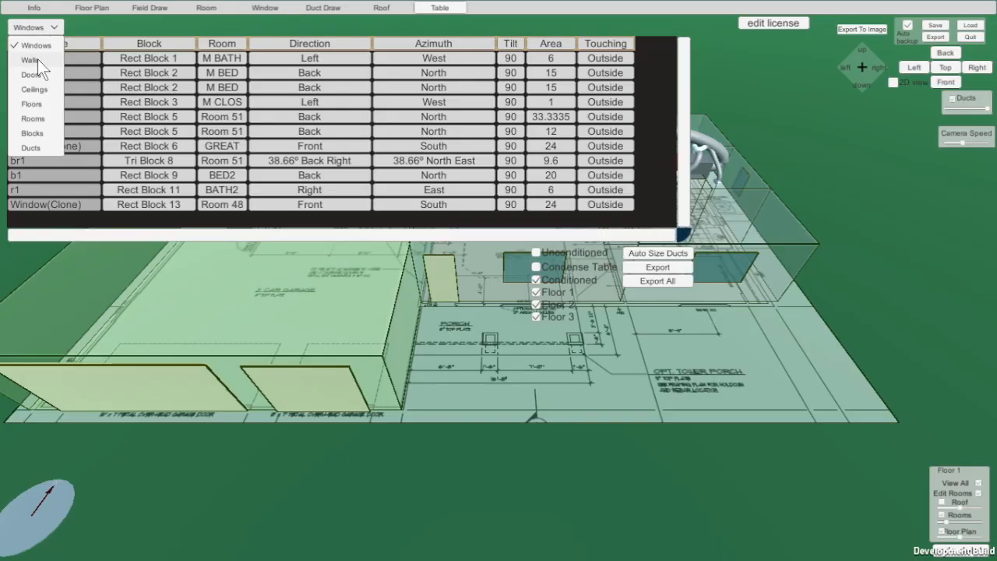
{"action": "left_click", "coordinate": [37, 60]}
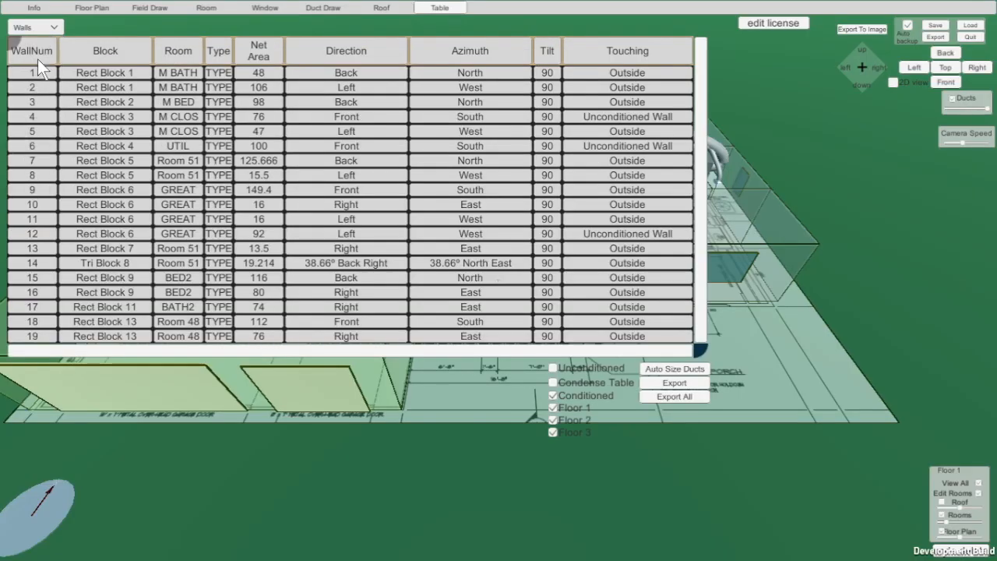
{"action": "left_click_drag", "start_coordinate": [702, 352], "coordinate": [812, 340]}
{"action": "left_click_drag", "start_coordinate": [667, 376], "coordinate": [790, 340]}
Highlight the upper and lower wall surfaces between the great room and the garage to examine their table rows.
{"action": "scroll", "coordinate": [789, 340], "scroll_direction": "up", "scroll_amount": 4}
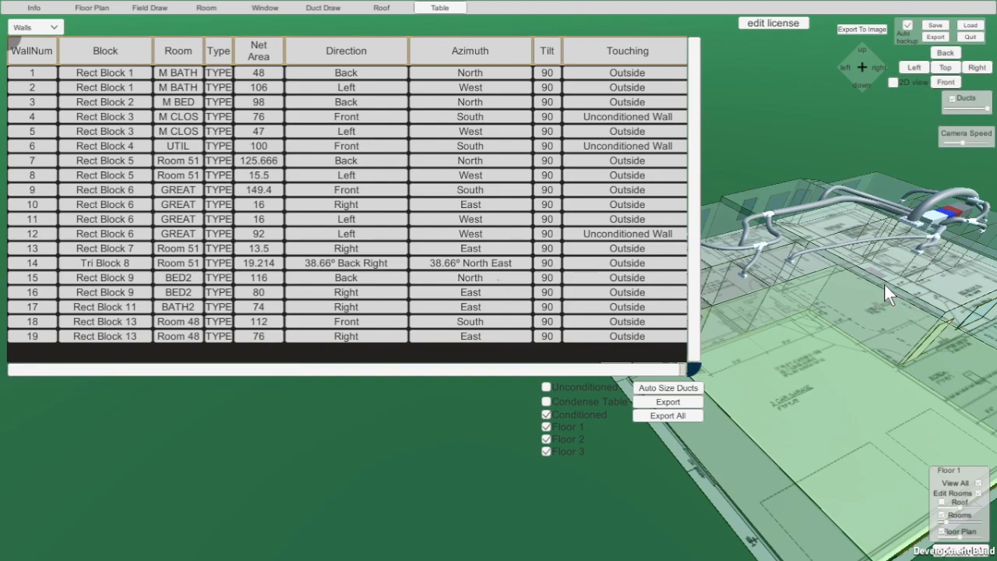
{"action": "left_click", "coordinate": [886, 286]}
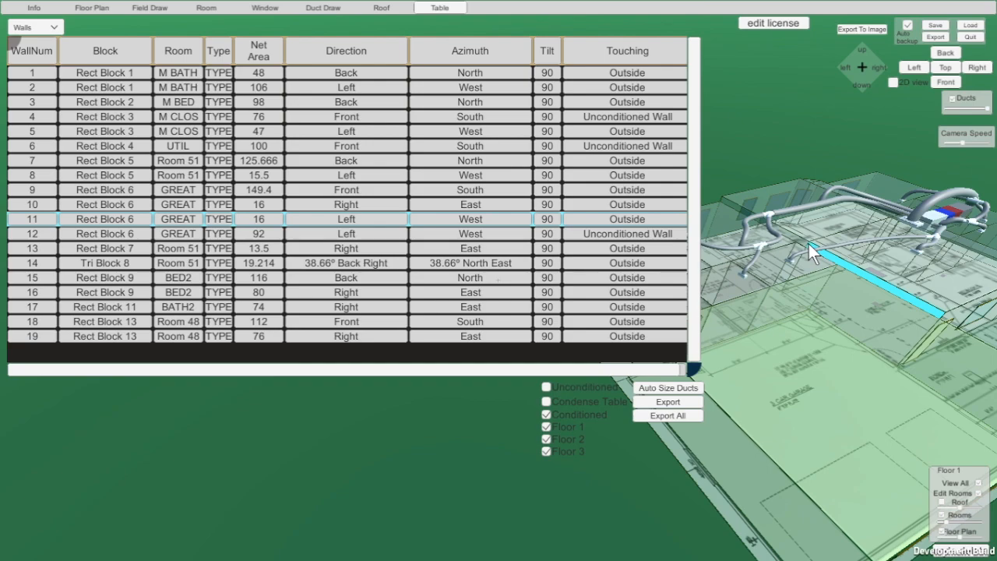
{"action": "left_click", "coordinate": [876, 301]}
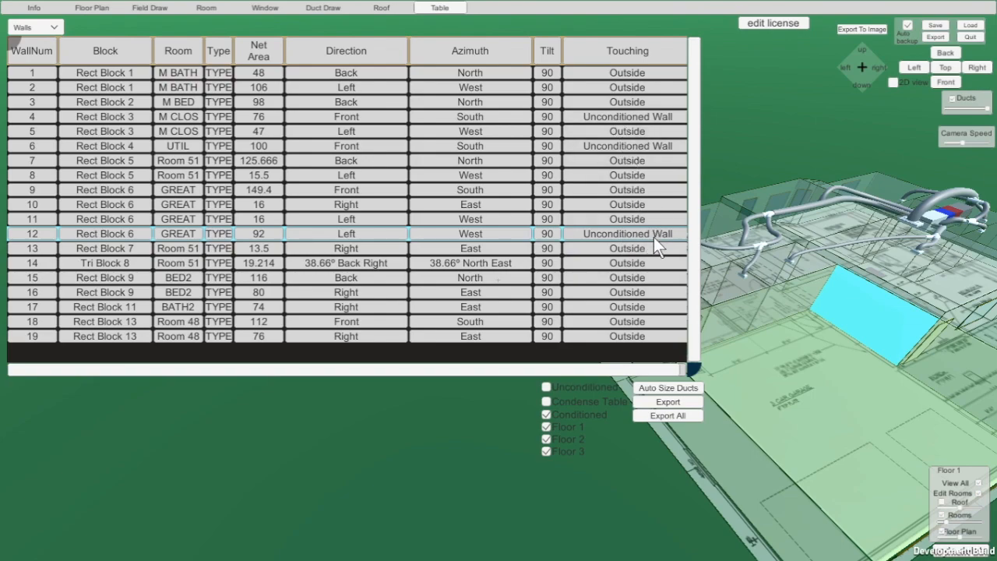
Highlight walls 1 and 2 of the M BATH from the table and examine their location in the model.
{"action": "scroll", "coordinate": [912, 392], "scroll_direction": "down", "scroll_amount": 3}
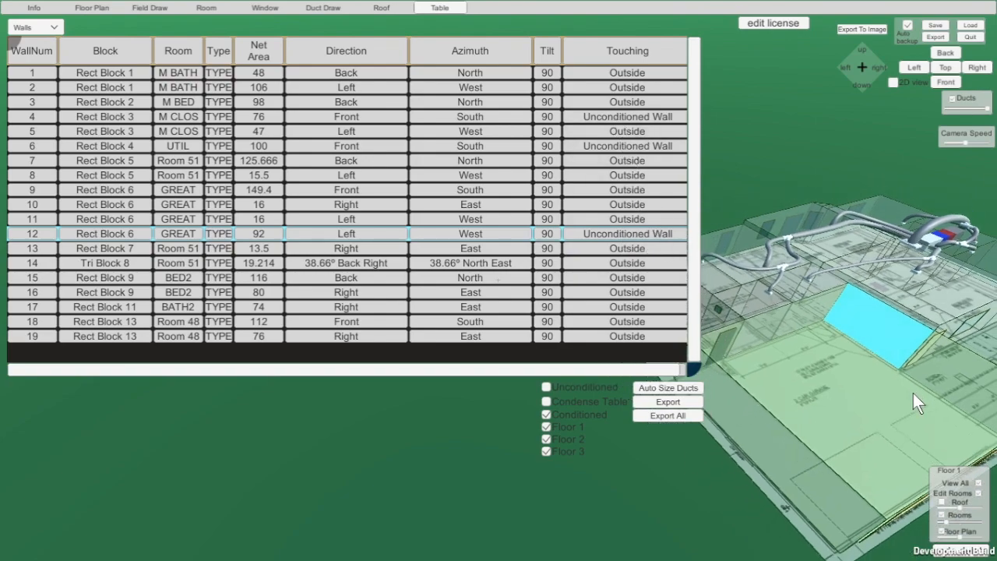
{"action": "middle_click_drag", "start_coordinate": [913, 393], "coordinate": [871, 376]}
{"action": "left_click", "coordinate": [130, 72]}
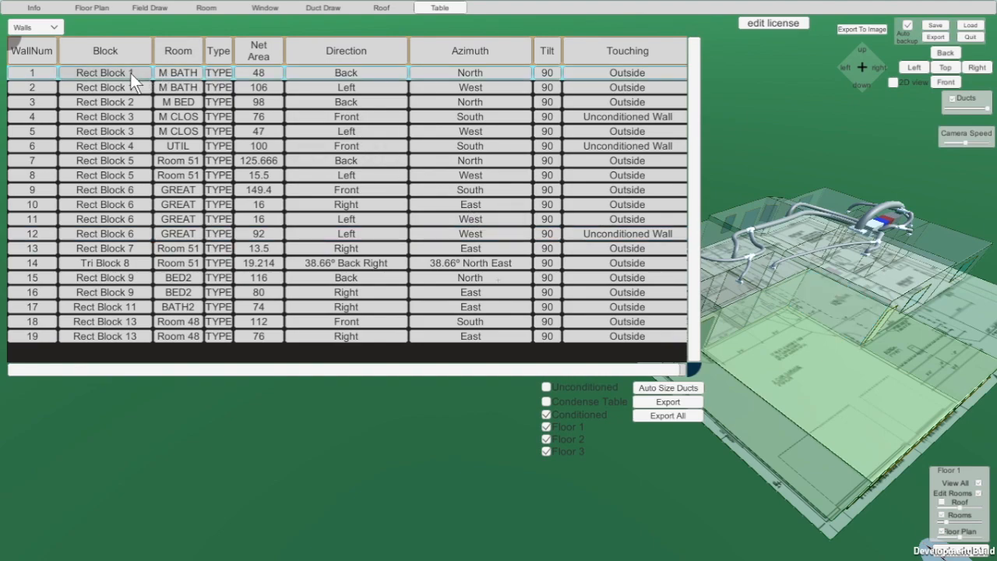
{"action": "left_click", "coordinate": [146, 84]}
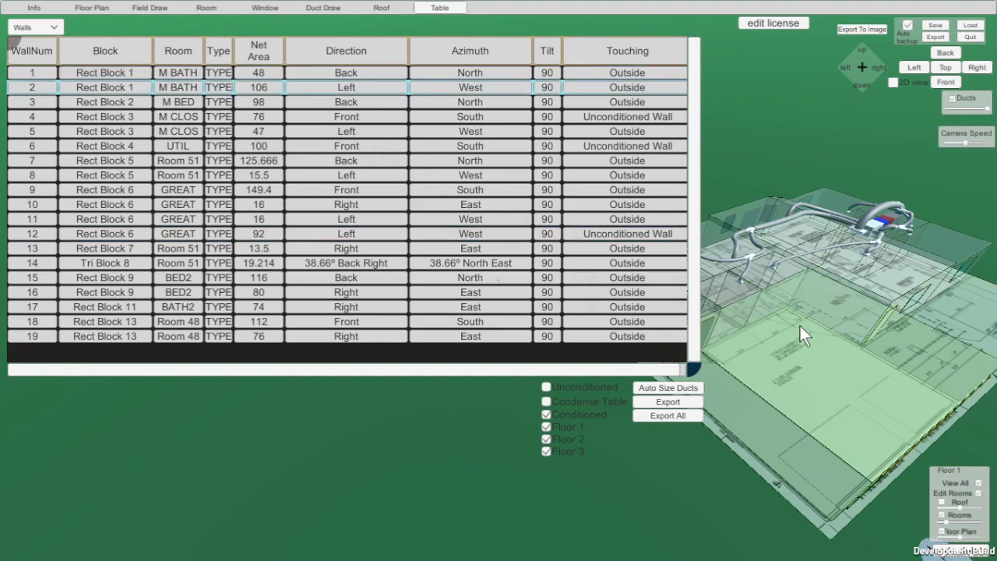
{"action": "scroll", "coordinate": [801, 327], "scroll_direction": "down", "scroll_amount": 5}
{"action": "middle_click_drag", "start_coordinate": [860, 326], "coordinate": [946, 313]}
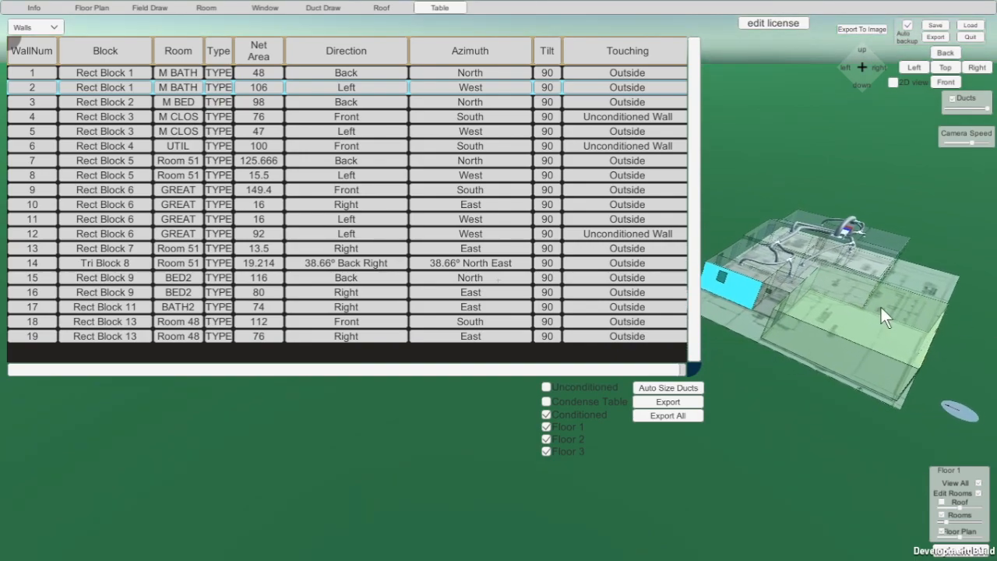
Step through the Walls table rows from wall 3 to wall 19, checking each highlighted surface in the model.
{"action": "key", "text": "Down"}
{"action": "key", "text": "Down"}
{"action": "key", "text": "Down"}
{"action": "key", "text": "Down"}
{"action": "key", "text": "Down"}
{"action": "key", "text": "Down"}
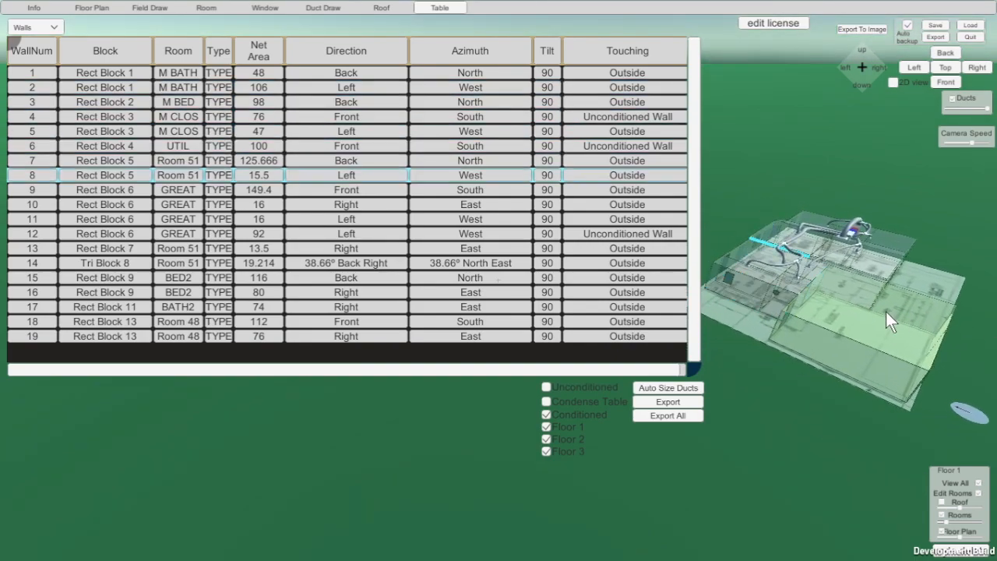
{"action": "key", "text": "Down"}
{"action": "key", "text": "Down"}
{"action": "key", "text": "Down"}
{"action": "key", "text": "Down"}
{"action": "key", "text": "Down"}
{"action": "key", "text": "Down"}
{"action": "key", "text": "Down"}
{"action": "key", "text": "Down"}
{"action": "key", "text": "Down"}
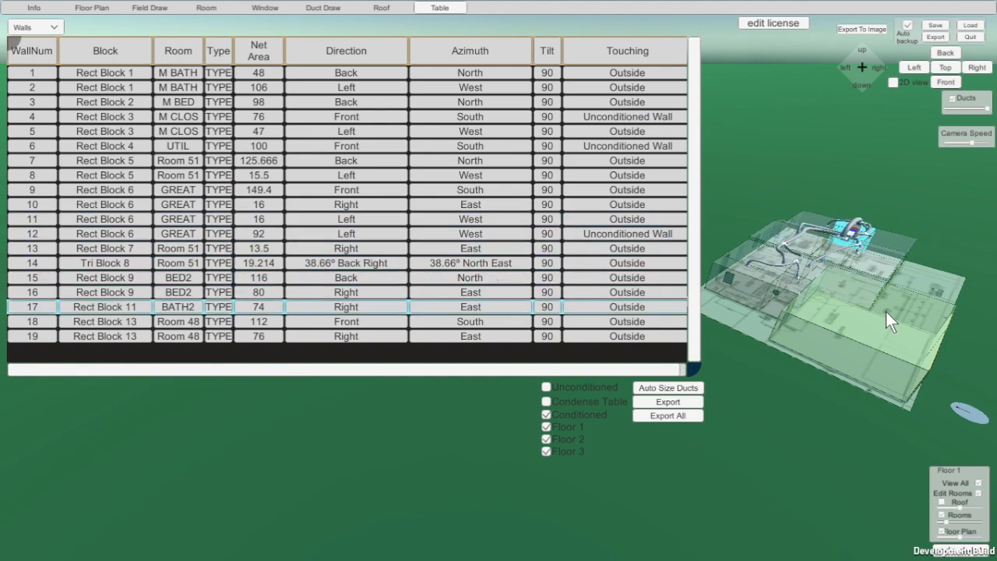
{"action": "key", "text": "Down"}
{"action": "key", "text": "Down"}
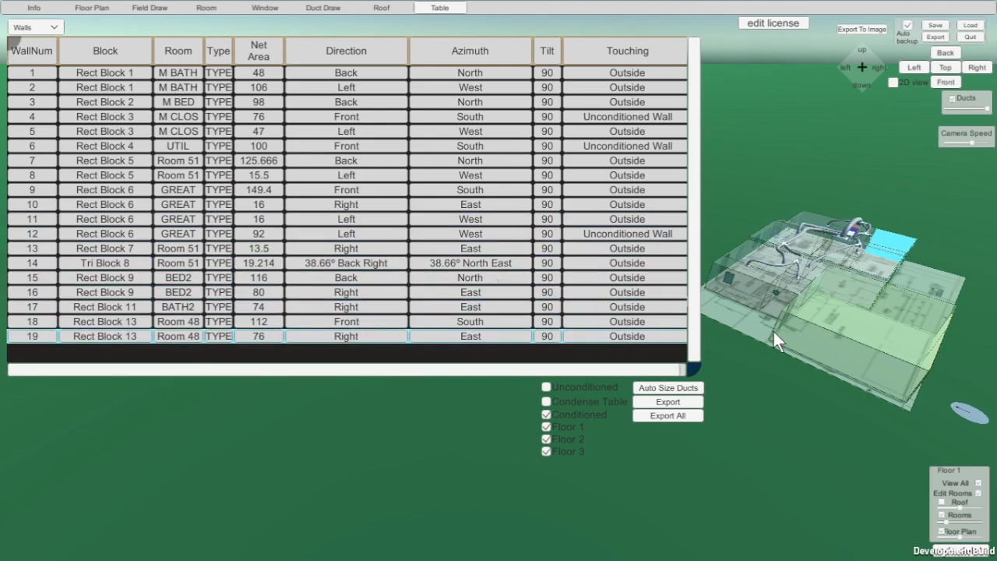
Highlight several exterior walls in the model, including walls 7 and 19, to examine their matching table rows.
{"action": "left_click", "coordinate": [749, 248]}
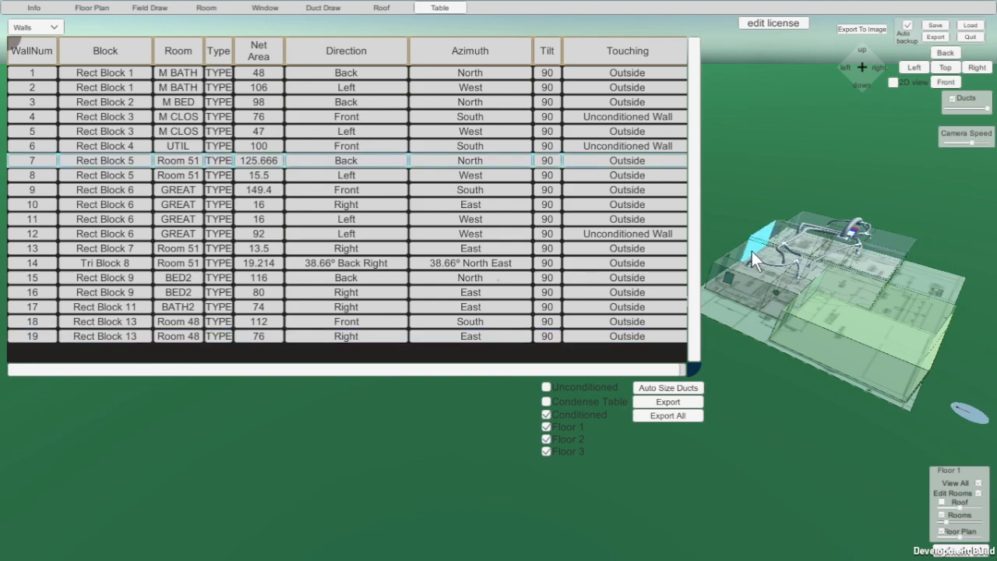
{"action": "left_click", "coordinate": [797, 216]}
{"action": "left_click", "coordinate": [815, 218]}
{"action": "left_click", "coordinate": [871, 245]}
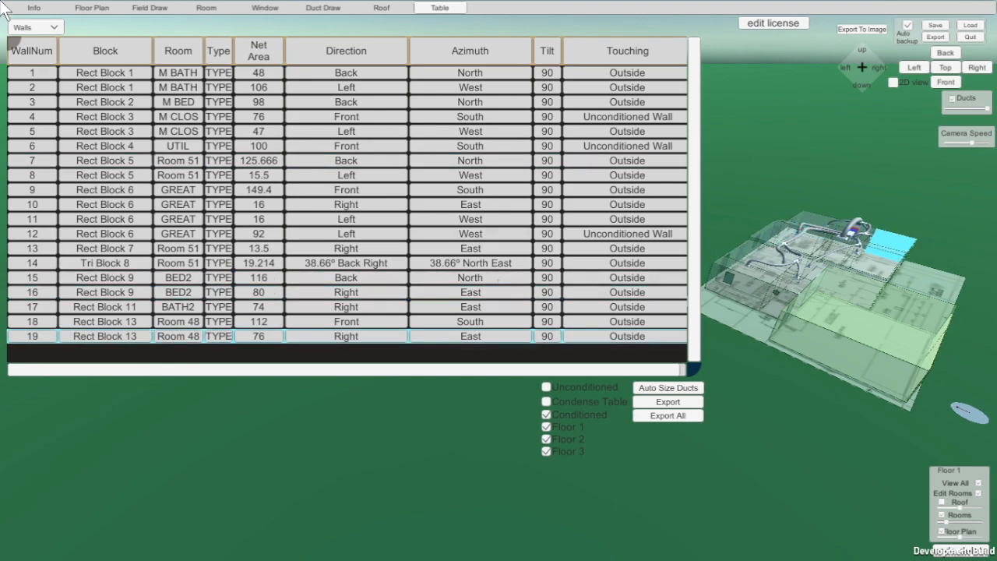
Show the Rooms table and enlarge it to fit all its rows and columns.
{"action": "left_click", "coordinate": [51, 28]}
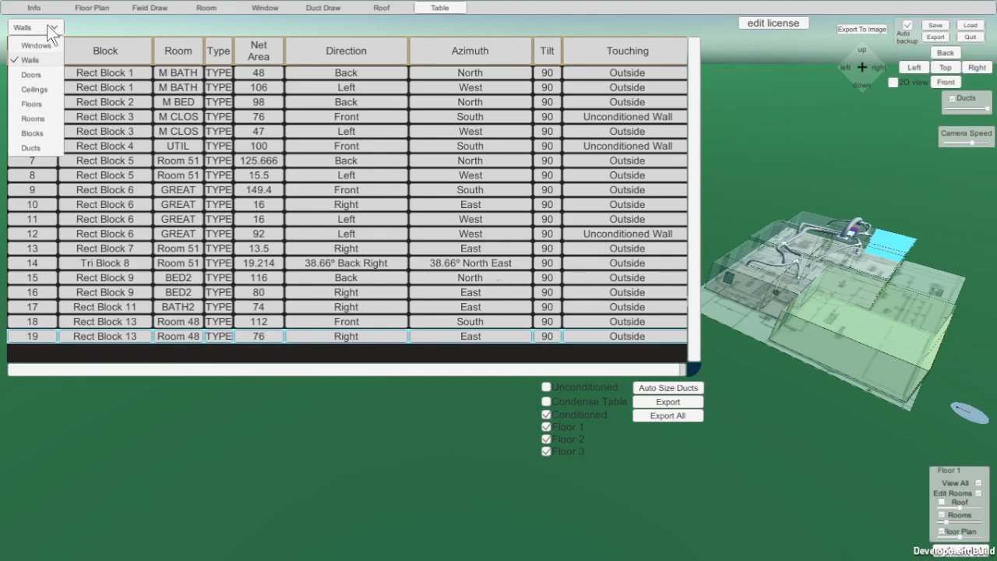
{"action": "left_click", "coordinate": [31, 122]}
{"action": "left_click_drag", "start_coordinate": [356, 223], "coordinate": [450, 259]}
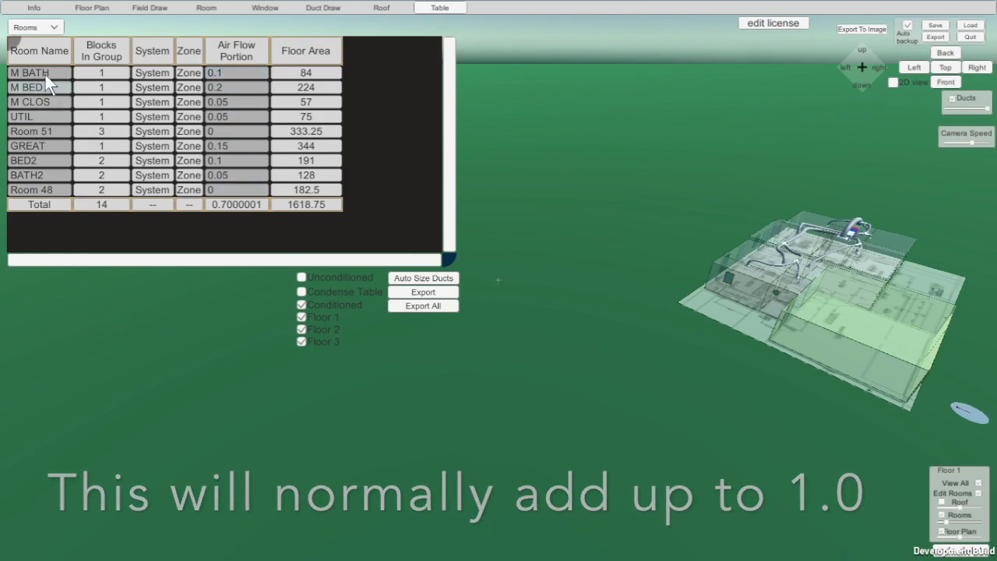
Check the Total Air Flow value in the project information, and return to the Rooms table's air flow portions.
{"action": "left_click", "coordinate": [34, 8]}
{"action": "left_click", "coordinate": [210, 388]}
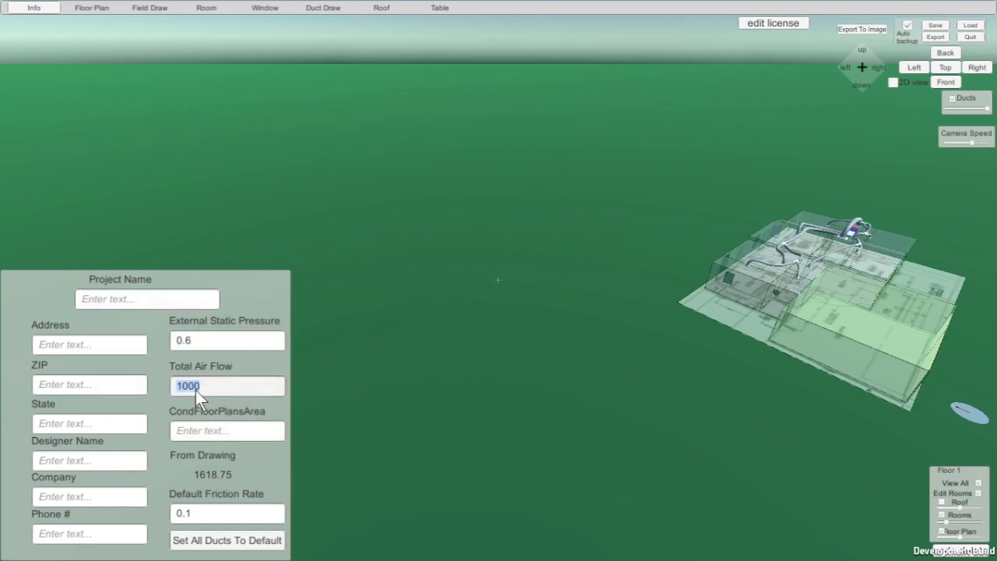
{"action": "left_click", "coordinate": [322, 7]}
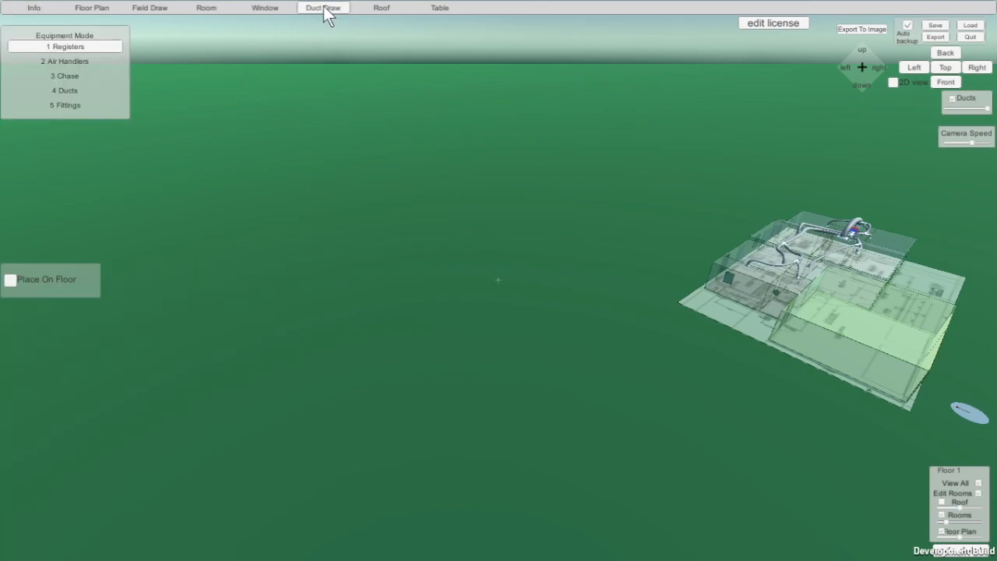
{"action": "left_click", "coordinate": [440, 7]}
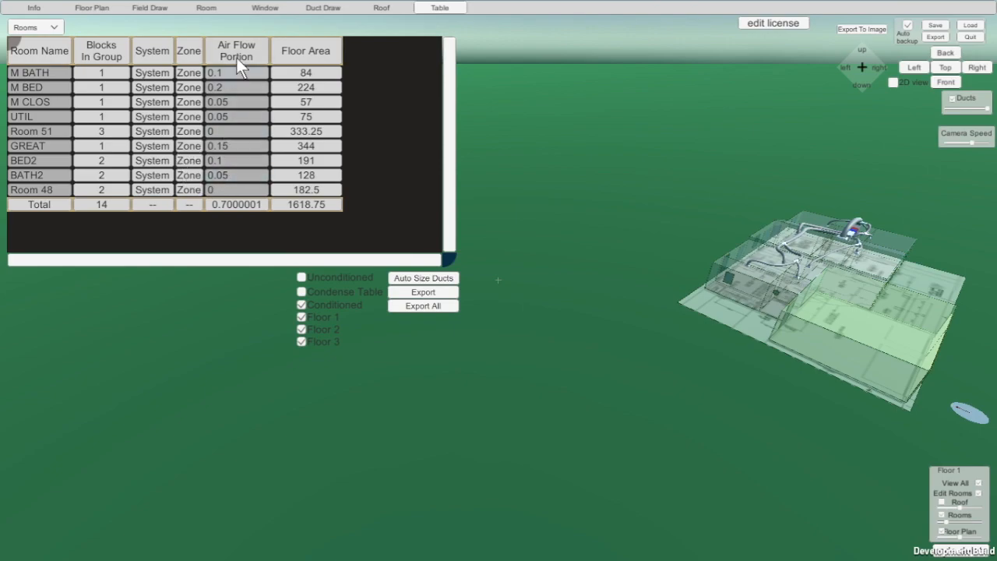
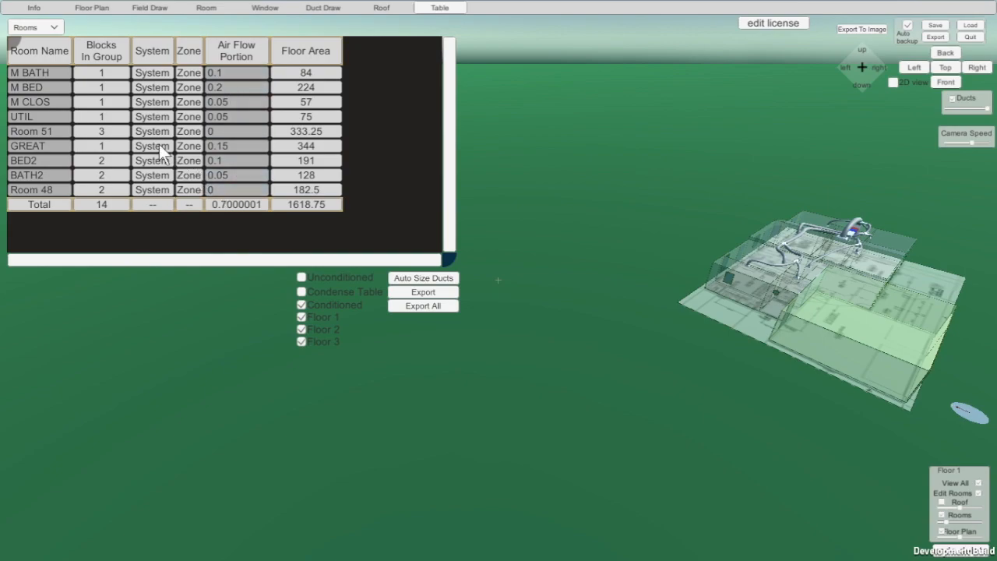
Show the Ducts table and enlarge it to fit all the branch and trunk rows.
{"action": "left_click", "coordinate": [43, 26]}
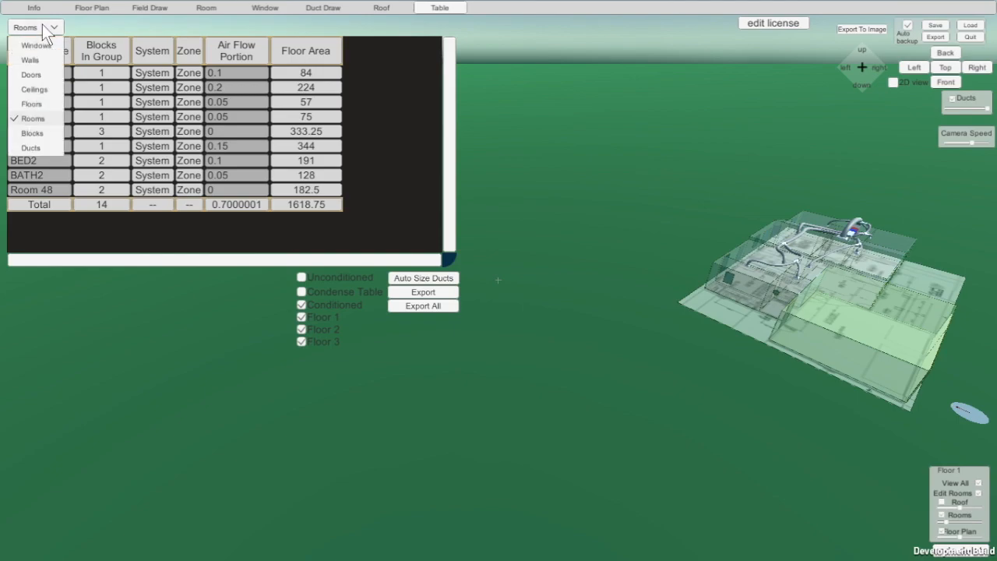
{"action": "left_click", "coordinate": [36, 148]}
{"action": "left_click_drag", "start_coordinate": [447, 260], "coordinate": [664, 398]}
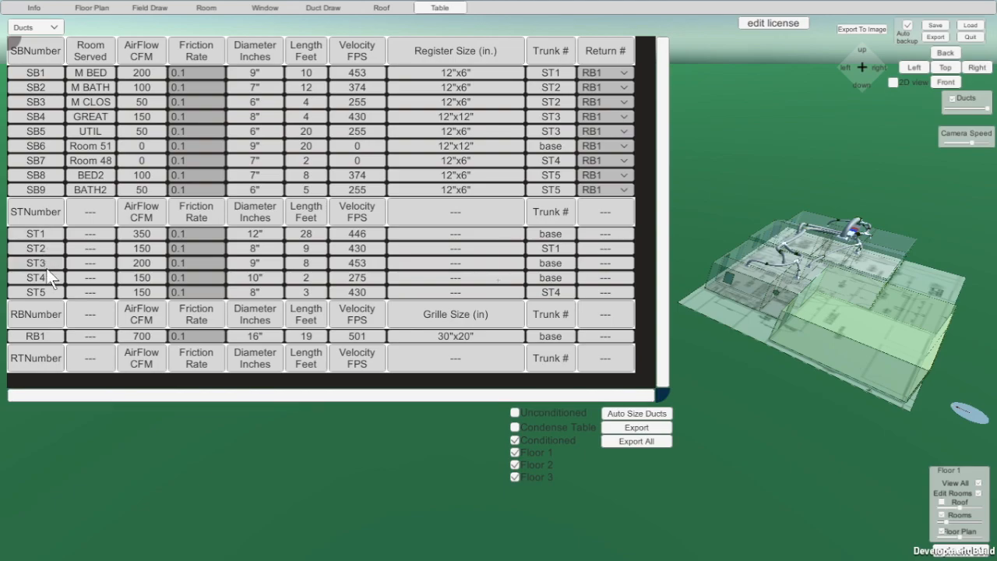
Highlight trunk ducts ST2 and ST1 and the M CLOS branch in the model to examine their table rows.
{"action": "scroll", "coordinate": [825, 253], "scroll_direction": "up", "scroll_amount": 2}
{"action": "scroll", "coordinate": [827, 253], "scroll_direction": "up", "scroll_amount": 3}
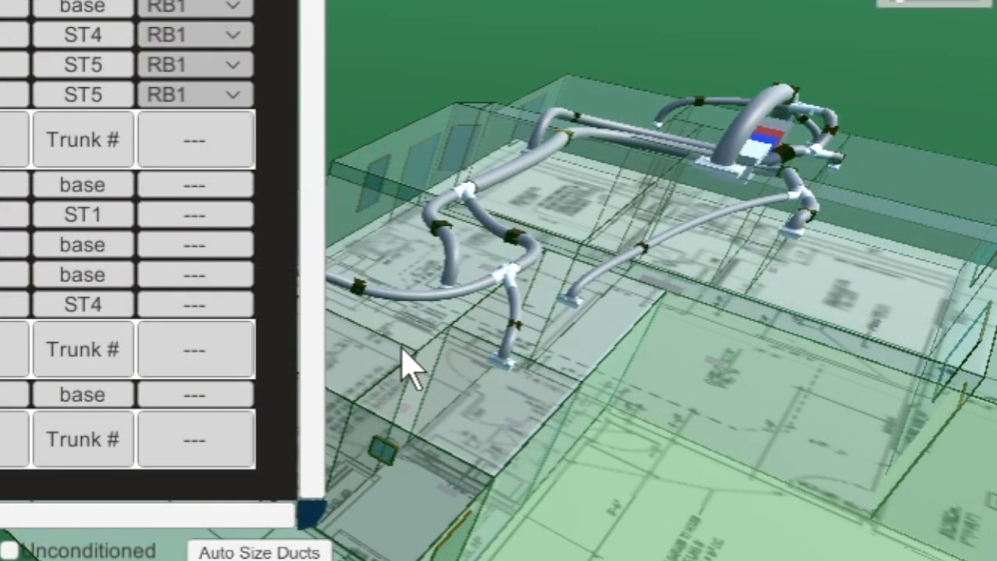
{"action": "middle_click_drag", "start_coordinate": [402, 348], "coordinate": [970, 333]}
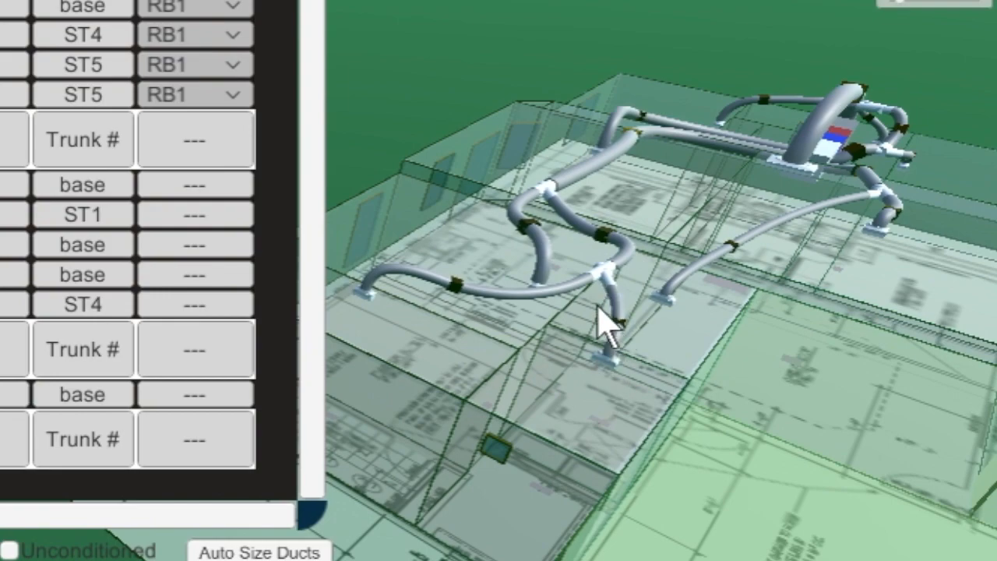
{"action": "left_click", "coordinate": [607, 237]}
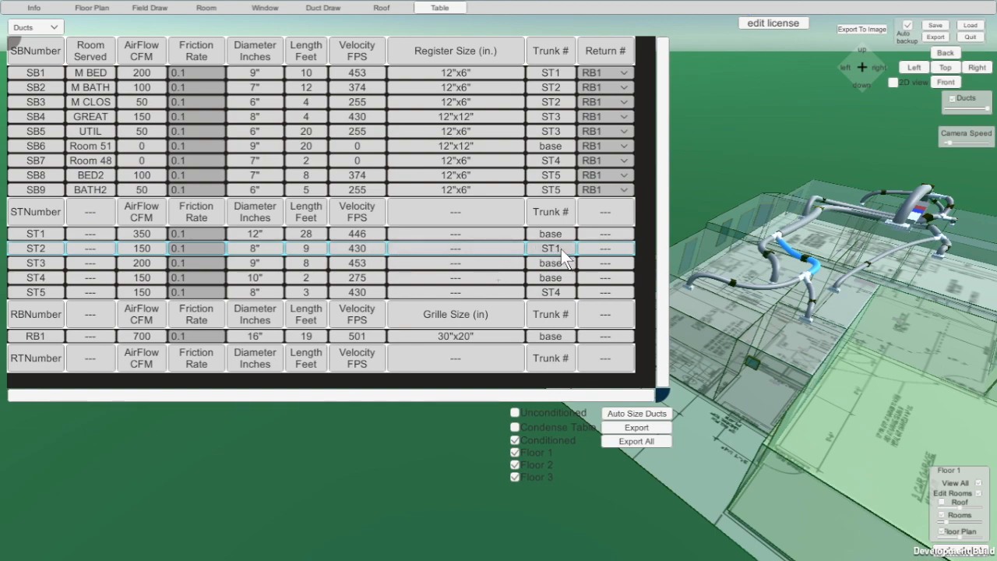
{"action": "left_click", "coordinate": [821, 211]}
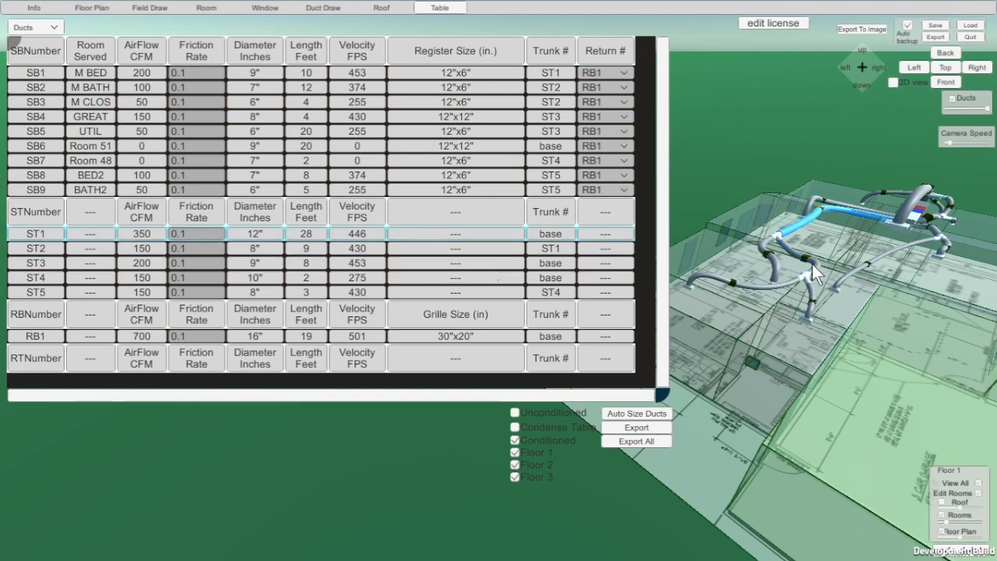
{"action": "left_click", "coordinate": [811, 318]}
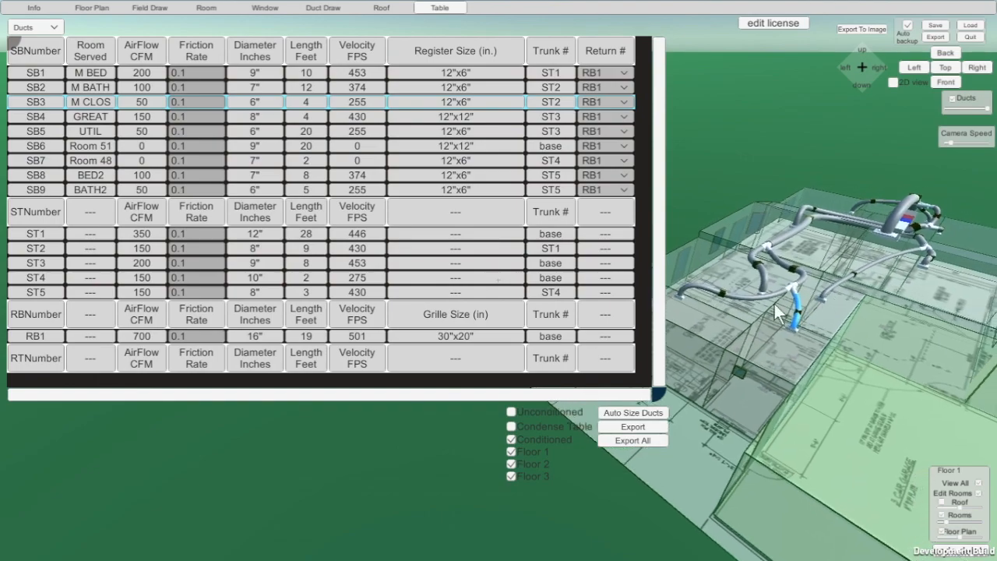
Return to duct drawing and place a ceiling register in the master suite near the kitchen wall.
{"action": "middle_click_drag", "start_coordinate": [916, 306], "coordinate": [887, 423]}
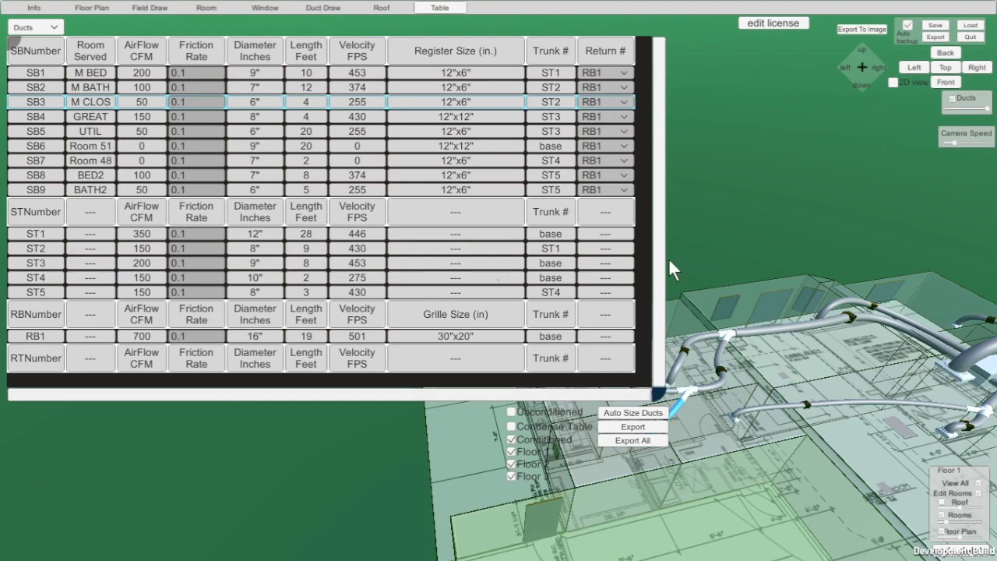
{"action": "left_click", "coordinate": [131, 21]}
{"action": "left_click", "coordinate": [320, 10]}
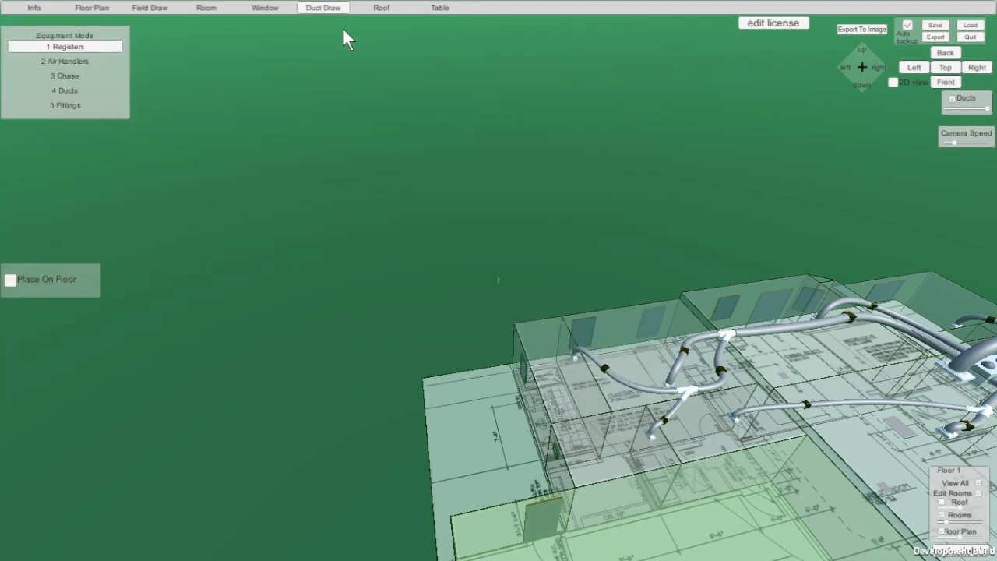
{"action": "right_click_drag", "start_coordinate": [262, 304], "coordinate": [384, 217]}
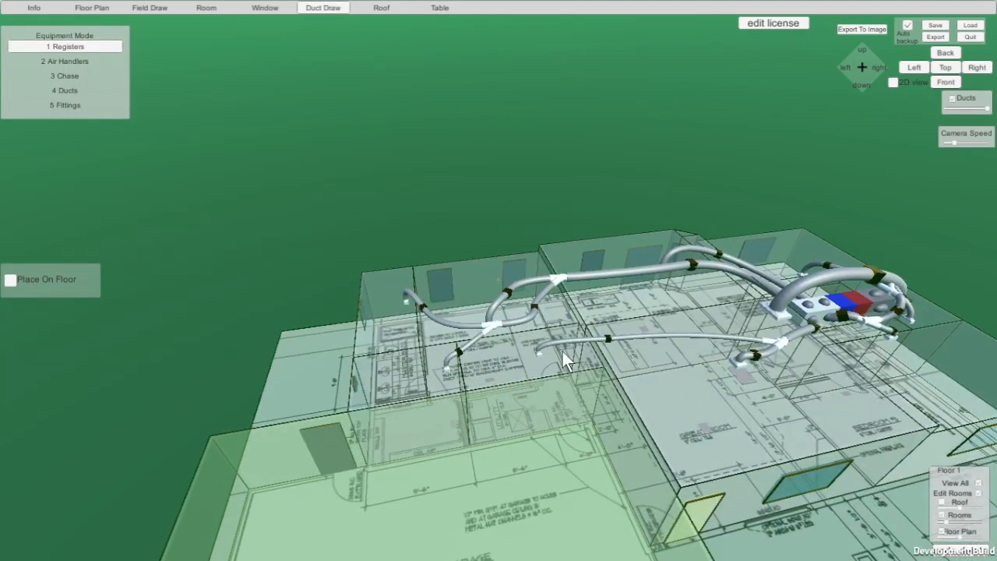
{"action": "scroll", "coordinate": [586, 354], "scroll_direction": "up", "scroll_amount": 8}
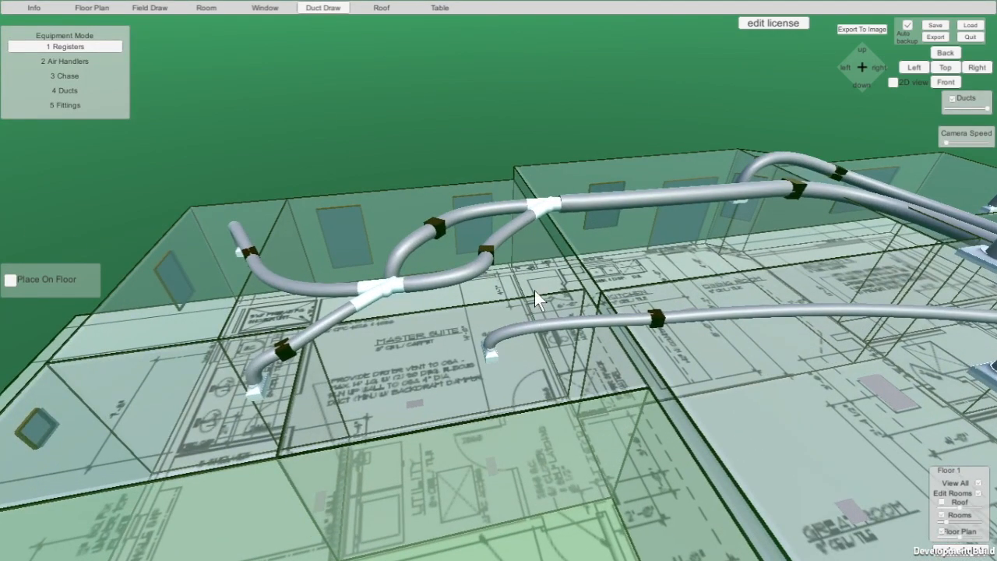
{"action": "right_click_drag", "start_coordinate": [534, 293], "coordinate": [531, 499]}
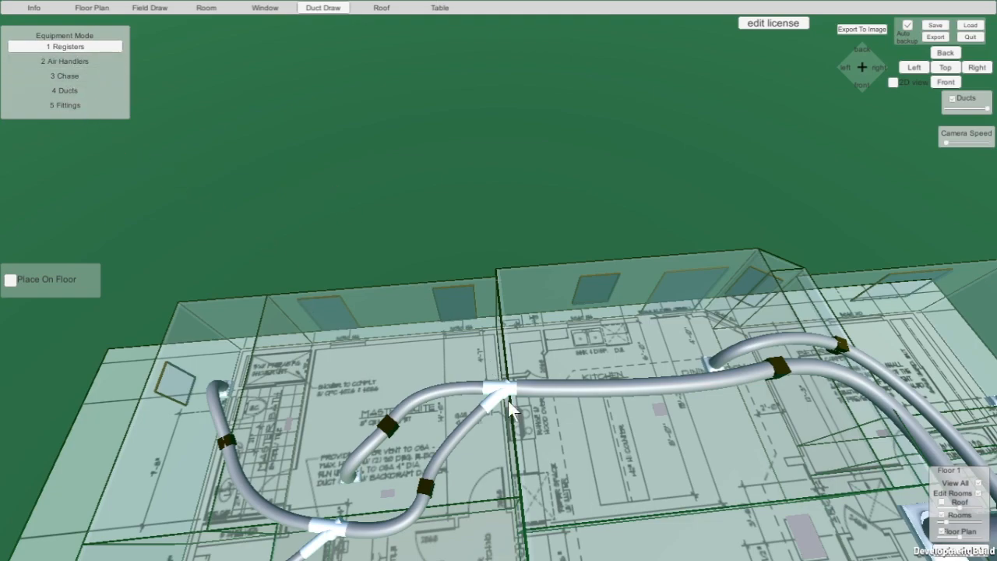
{"action": "left_click", "coordinate": [491, 480]}
Set the new master suite register's length and width to 20 each.
{"action": "left_click", "coordinate": [21, 506]}
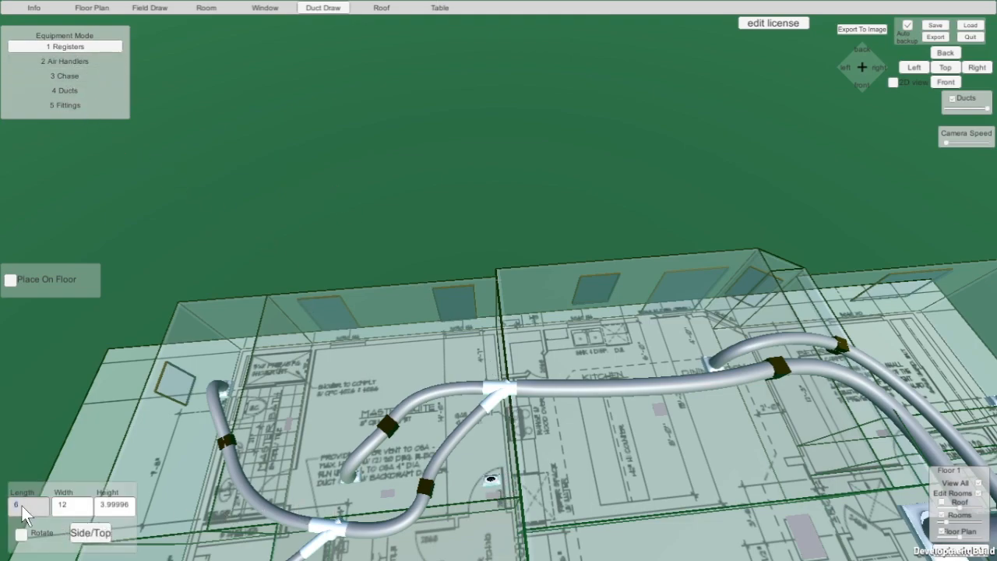
{"action": "type", "text": "20"}
{"action": "left_click", "coordinate": [70, 509]}
{"action": "type", "text": "29"}
{"action": "key", "text": "BackSpace"}
{"action": "type", "text": "0"}
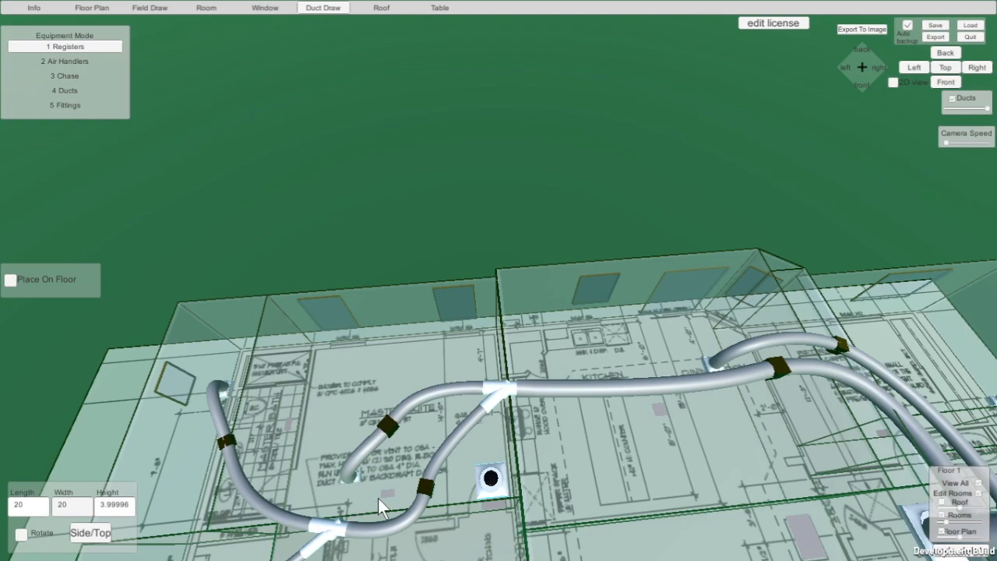
Start a duct from the 20 by 20 register to the air handler's return end and set its diameter to 12 inches.
{"action": "middle_click_drag", "start_coordinate": [592, 499], "coordinate": [133, 340]}
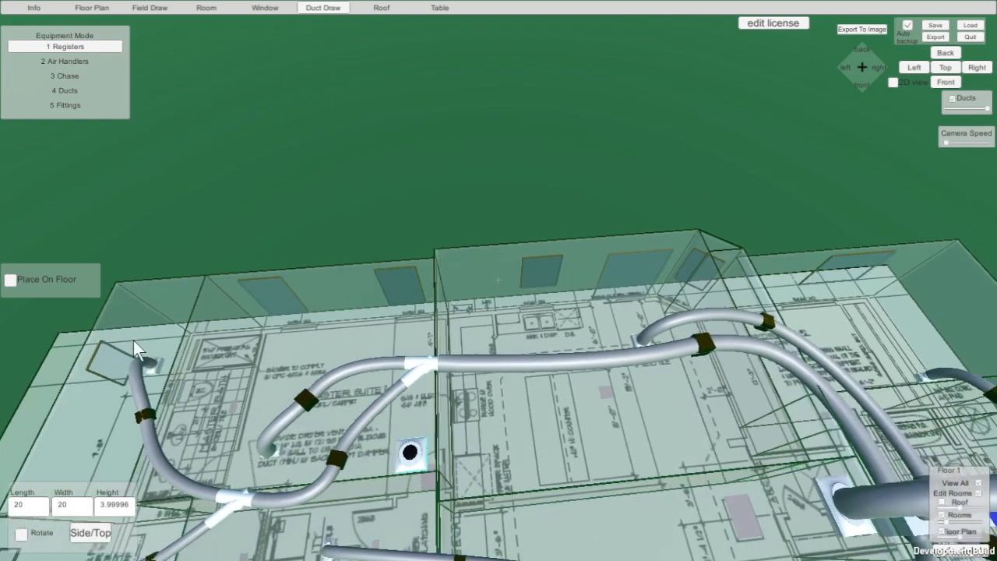
{"action": "scroll", "coordinate": [509, 414], "scroll_direction": "down", "scroll_amount": 4}
{"action": "middle_click_drag", "start_coordinate": [638, 454], "coordinate": [502, 461]}
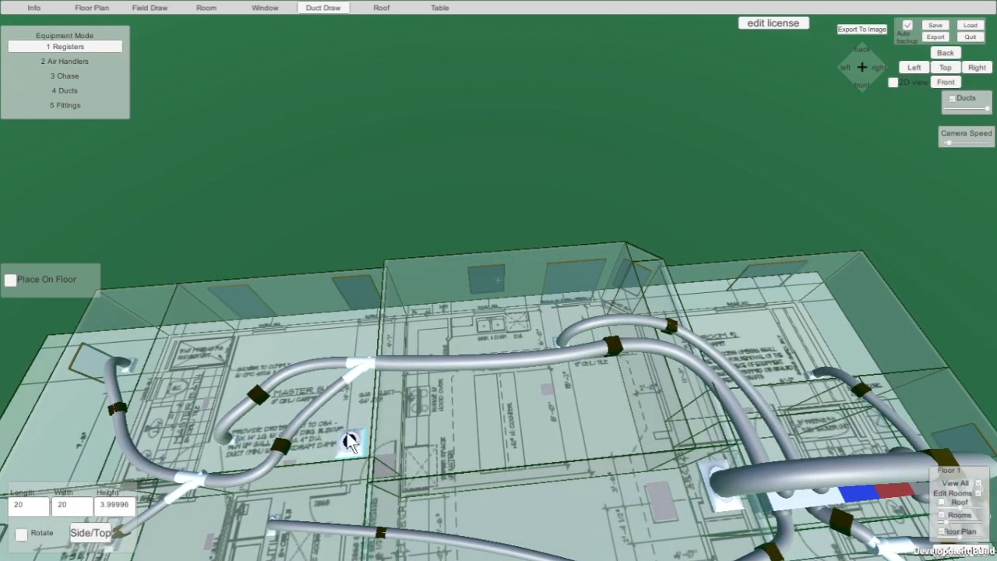
{"action": "left_click", "coordinate": [81, 94]}
{"action": "left_click", "coordinate": [349, 442]}
{"action": "middle_click_drag", "start_coordinate": [789, 438], "coordinate": [705, 475]}
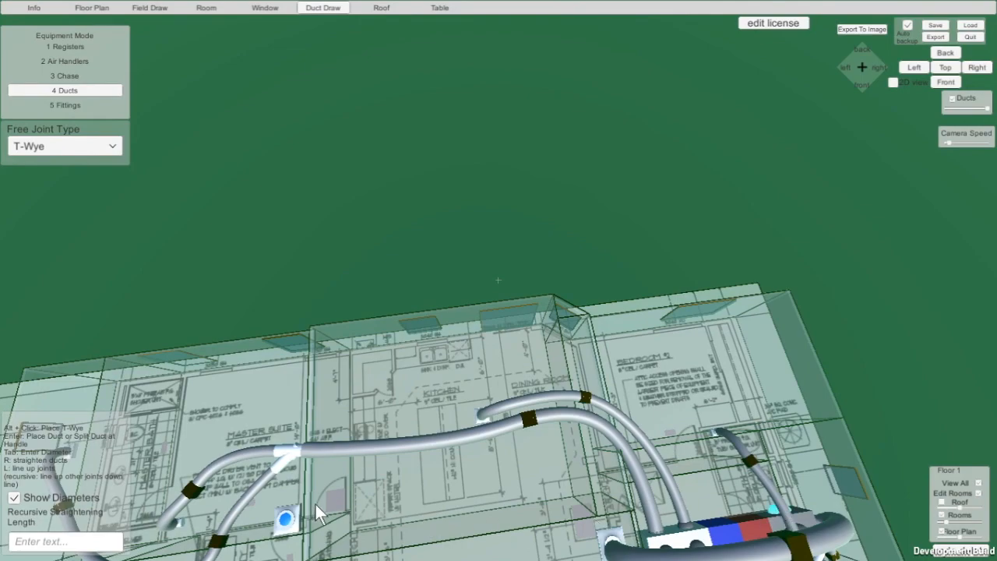
{"action": "key", "text": "Tab"}
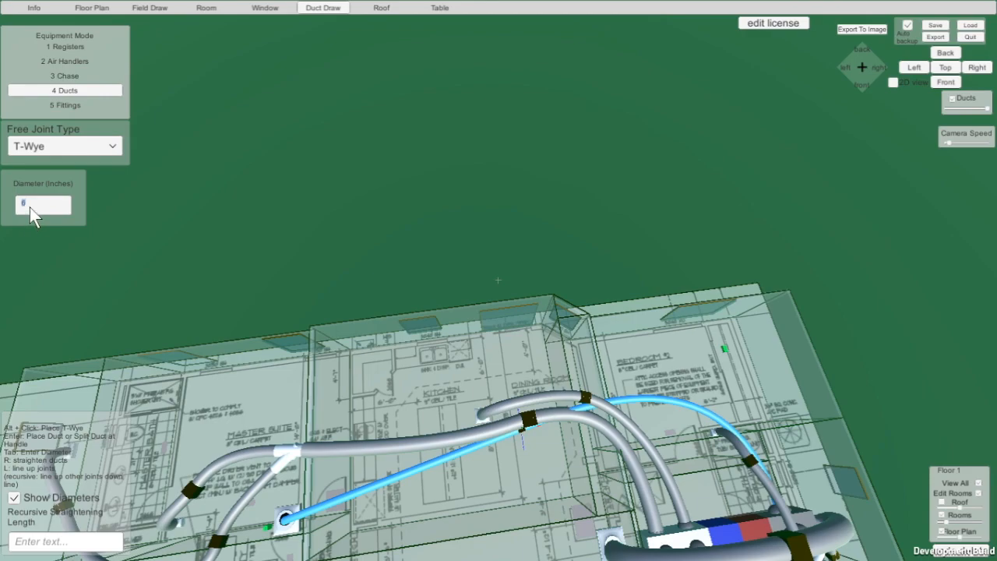
{"action": "type", "text": "10"}
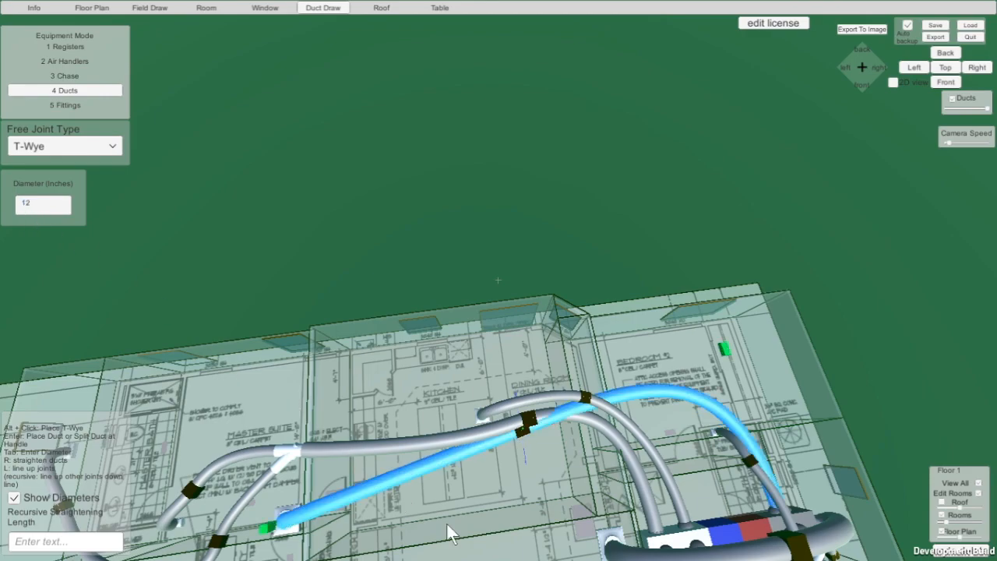
{"action": "key", "text": "Return"}
{"action": "key", "text": "Tab"}
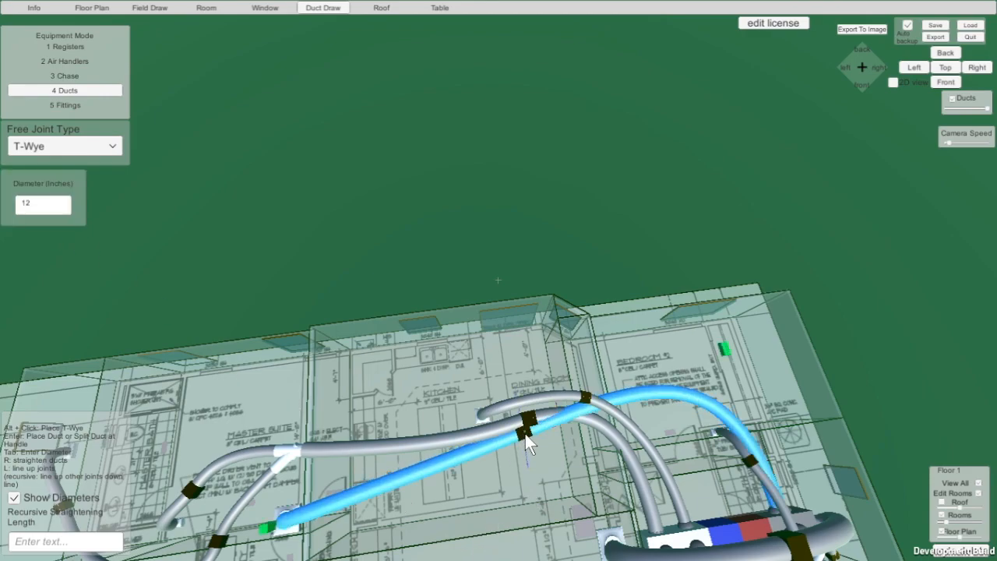
Adjust the middle joint of the 12-inch return duct to clear the neighbouring trunk, and place the duct.
{"action": "left_click_drag", "start_coordinate": [531, 450], "coordinate": [526, 461]}
{"action": "middle_click_drag", "start_coordinate": [575, 531], "coordinate": [473, 299]}
{"action": "mouse_move", "coordinate": [406, 236]}
{"action": "left_mouse_down"}
{"action": "mouse_move", "coordinate": [392, 213]}
{"action": "mouse_move", "coordinate": [408, 251]}
{"action": "left_mouse_up"}
{"action": "key", "text": "Return"}
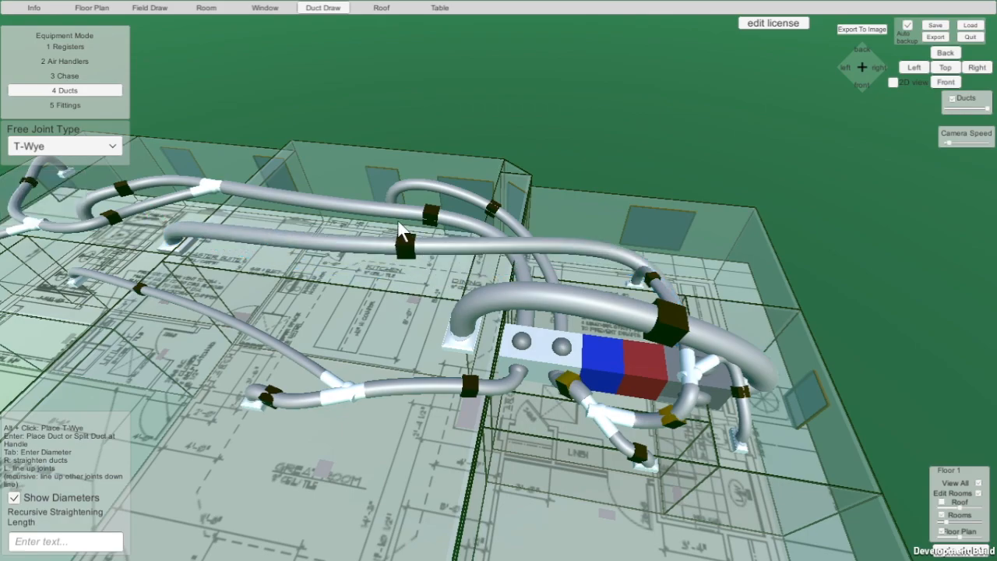
Display the duct diameter labels and examine the sizes across the whole layout from above.
{"action": "middle_click_drag", "start_coordinate": [442, 317], "coordinate": [387, 389]}
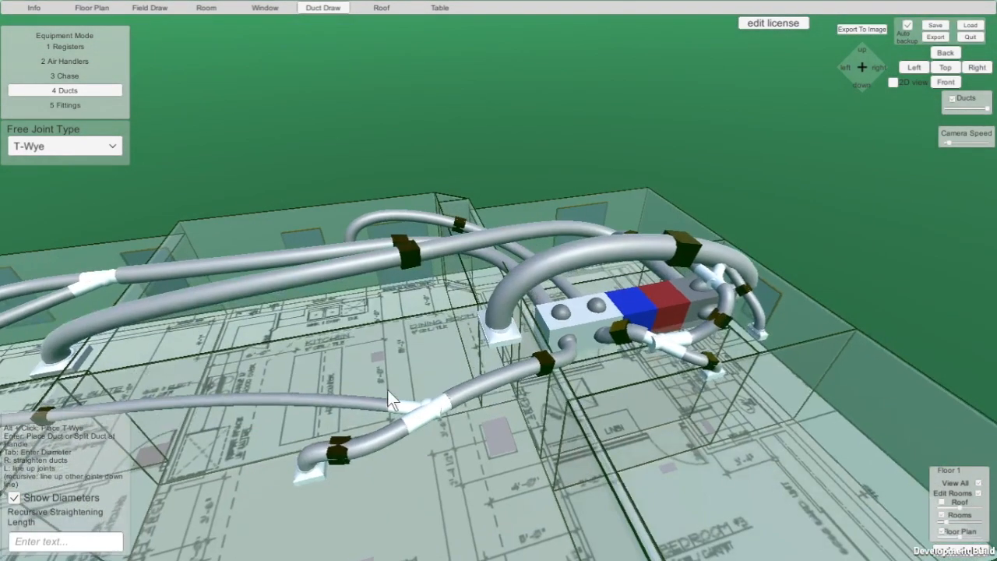
{"action": "left_click", "coordinate": [22, 498]}
{"action": "middle_click_drag", "start_coordinate": [546, 413], "coordinate": [518, 391]}
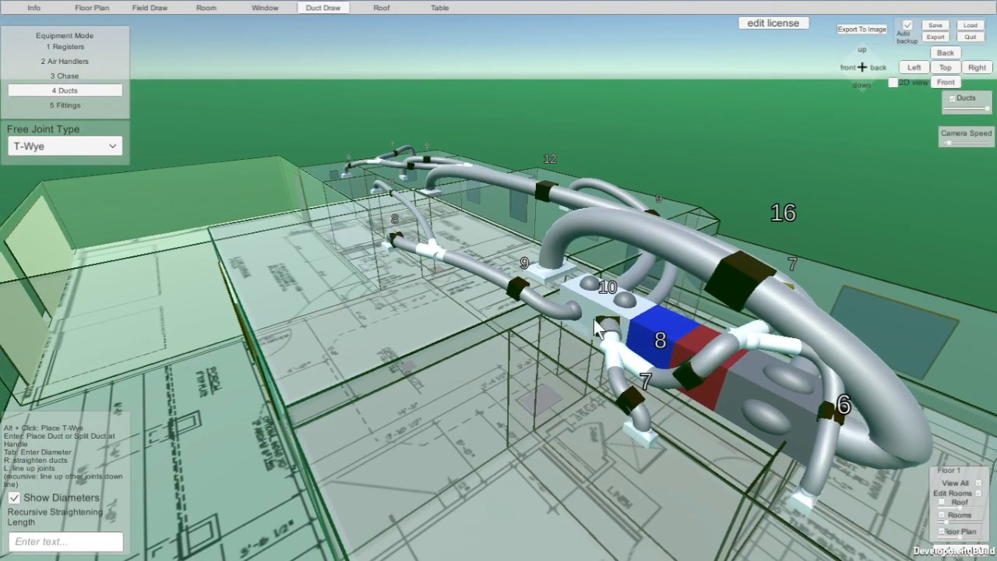
{"action": "left_click", "coordinate": [945, 67]}
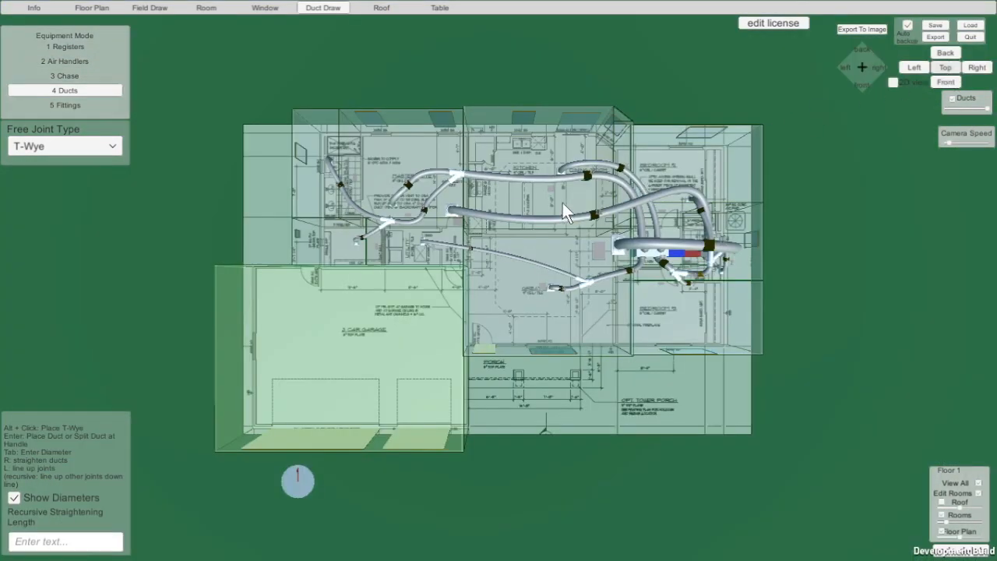
{"action": "scroll", "coordinate": [539, 171], "scroll_direction": "up", "scroll_amount": 8}
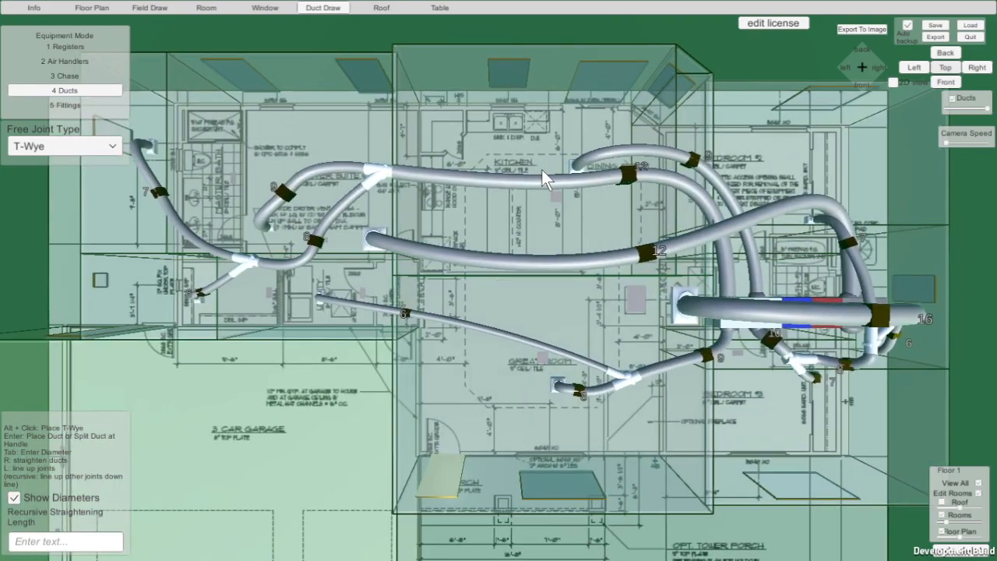
{"action": "scroll", "coordinate": [544, 170], "scroll_direction": "up", "scroll_amount": 4}
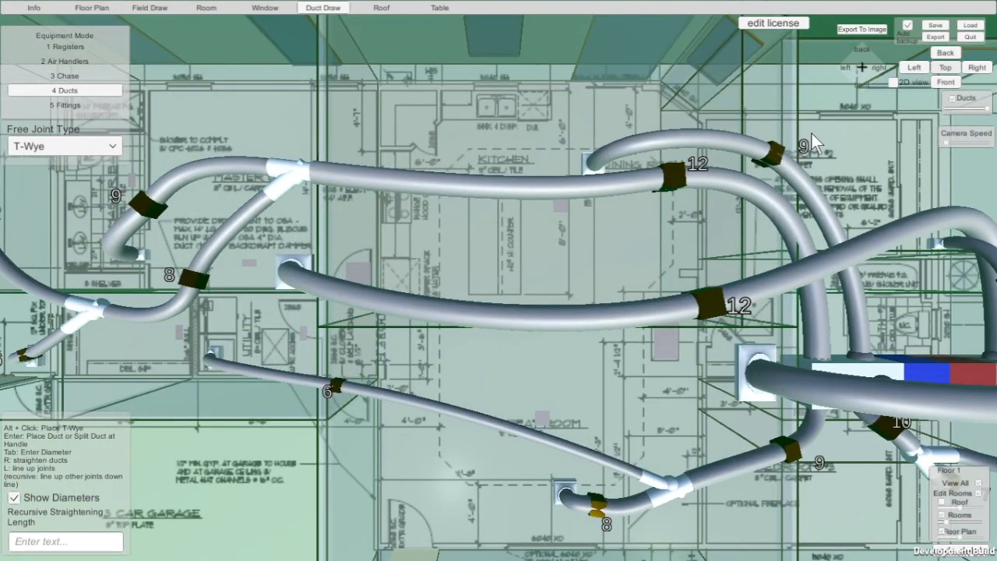
{"action": "scroll", "coordinate": [552, 296], "scroll_direction": "down", "scroll_amount": 5}
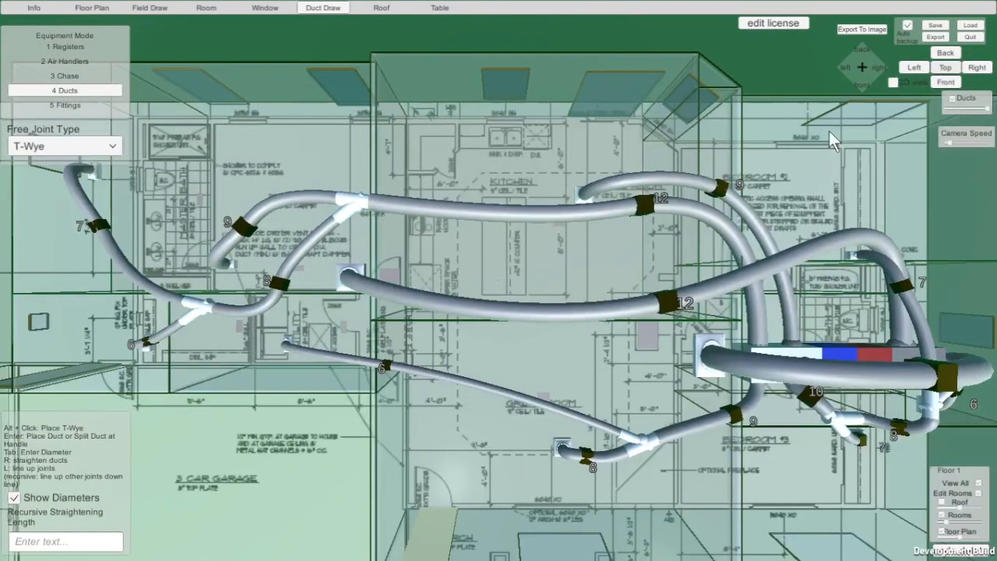
Examine the duct runs and their diameter labels over the floor plan in the flat 2D view from above.
{"action": "left_click", "coordinate": [894, 83]}
{"action": "scroll", "coordinate": [521, 288], "scroll_direction": "up", "scroll_amount": 5}
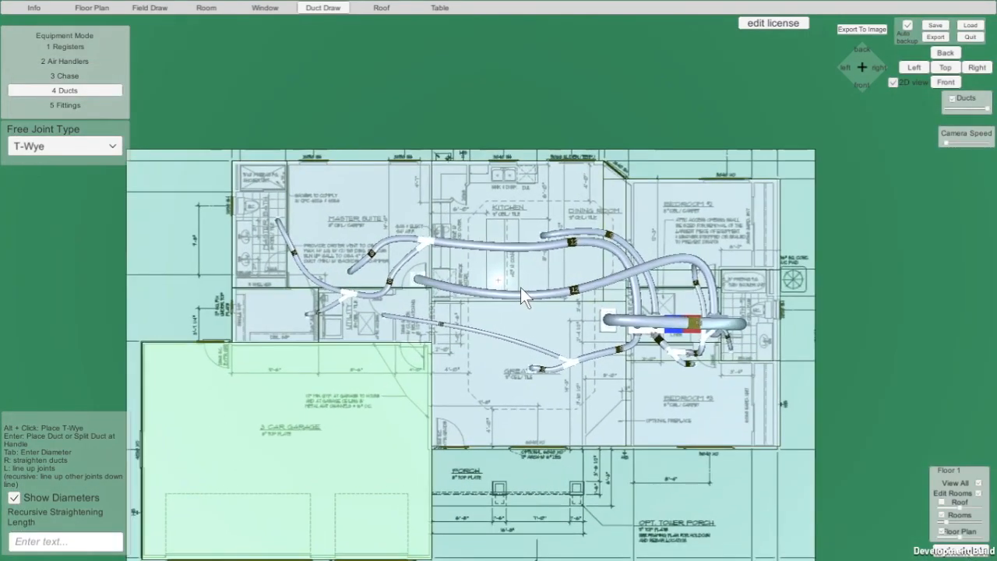
{"action": "scroll", "coordinate": [523, 287], "scroll_direction": "up", "scroll_amount": 3}
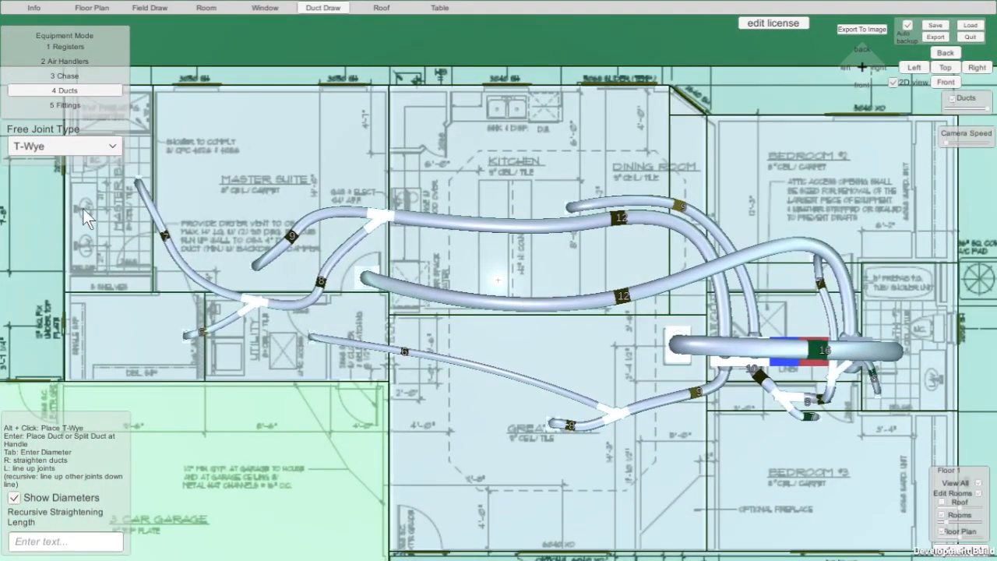
{"action": "middle_click_drag", "start_coordinate": [813, 302], "coordinate": [338, 223]}
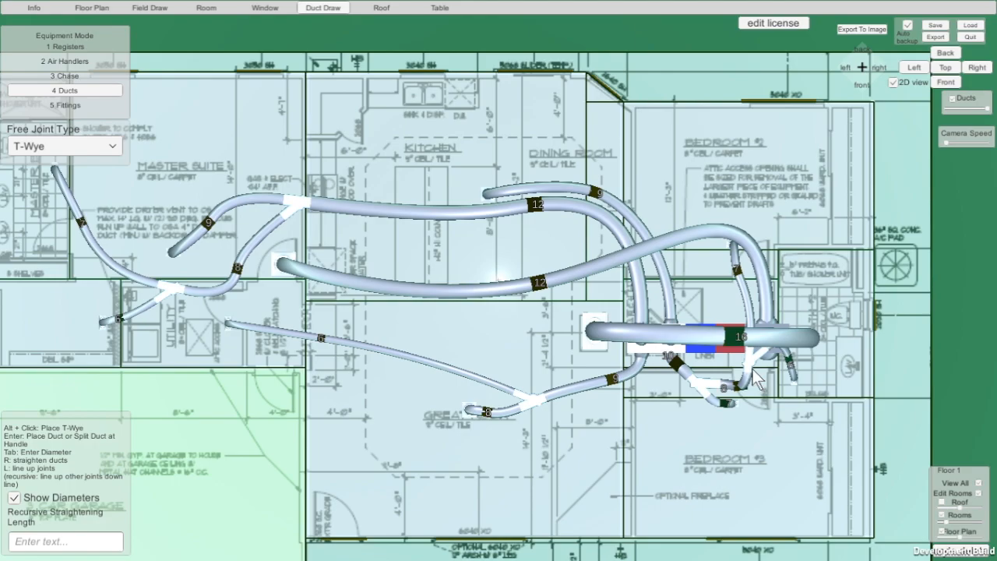
{"action": "scroll", "coordinate": [755, 369], "scroll_direction": "down", "scroll_amount": 3}
{"action": "right_click_drag", "start_coordinate": [762, 373], "coordinate": [829, 138]}
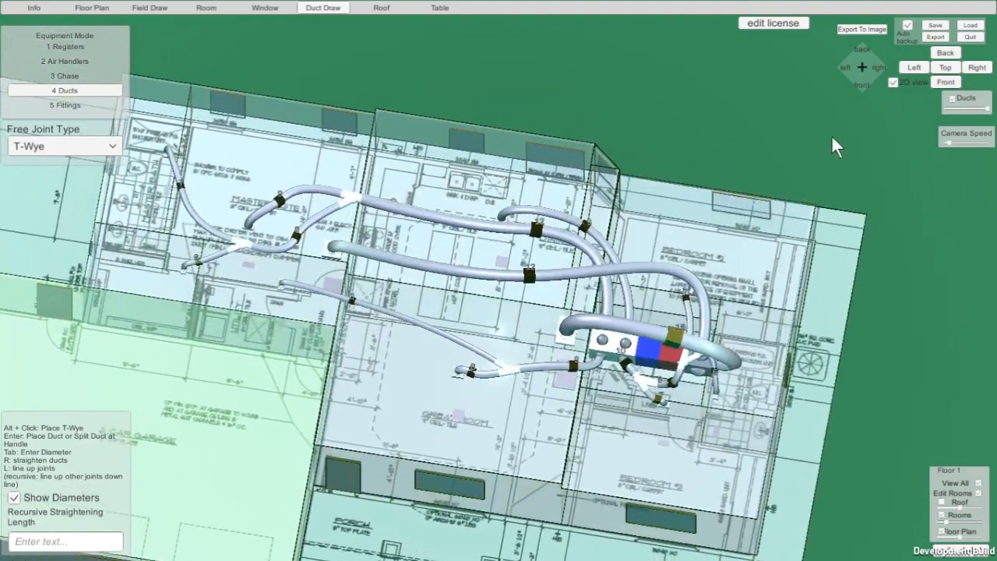
Turn off the 2D view and view the whole house with its ducts from the front.
{"action": "left_click", "coordinate": [893, 81]}
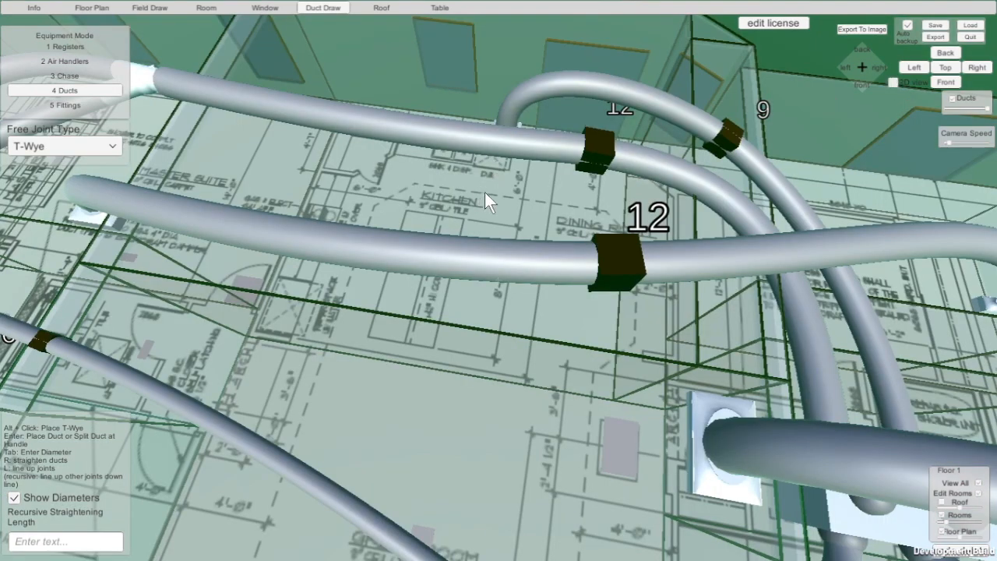
{"action": "scroll", "coordinate": [485, 192], "scroll_direction": "down", "scroll_amount": 3}
{"action": "scroll", "coordinate": [908, 178], "scroll_direction": "down", "scroll_amount": 2}
{"action": "left_click", "coordinate": [941, 83]}
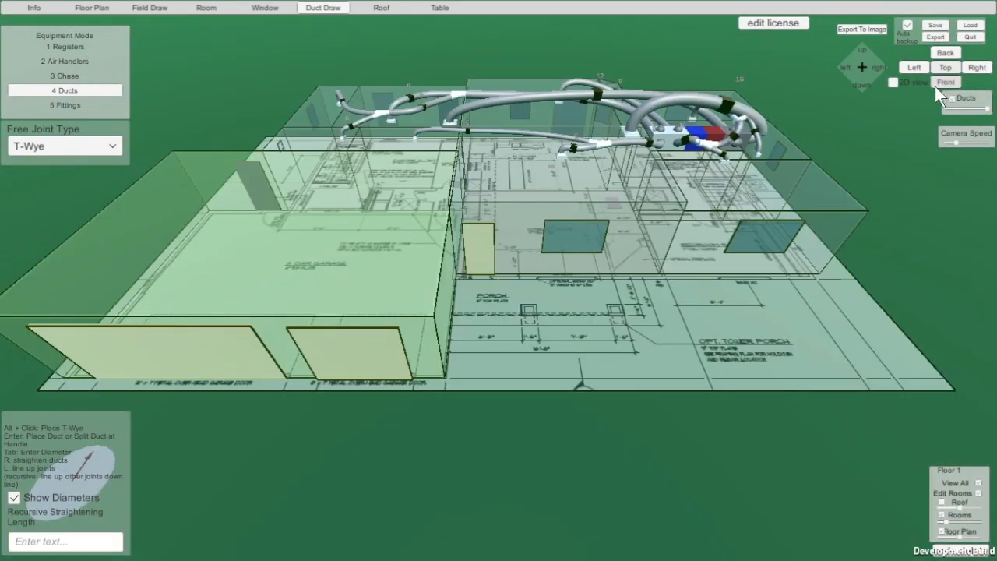
{"action": "middle_click_drag", "start_coordinate": [502, 115], "coordinate": [473, 227]}
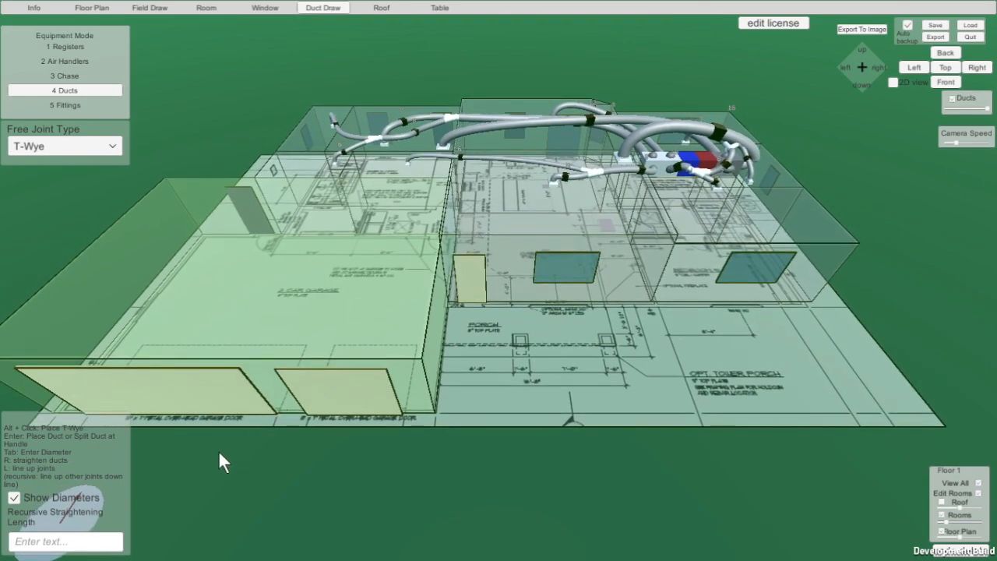
Review the ducts table for the sized runs, and bring up the walls table.
{"action": "left_click", "coordinate": [440, 8]}
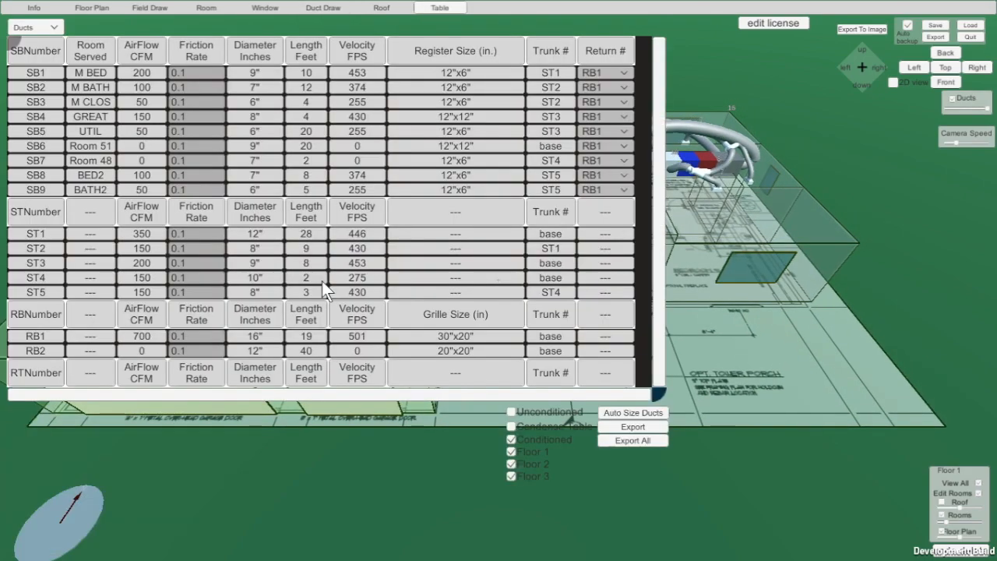
{"action": "left_click", "coordinate": [29, 25]}
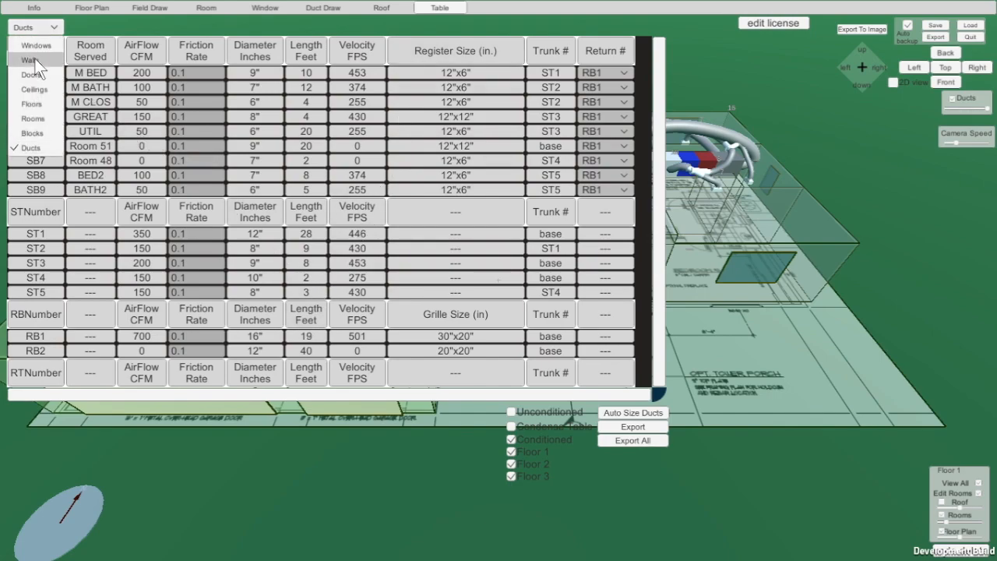
{"action": "left_click", "coordinate": [34, 58]}
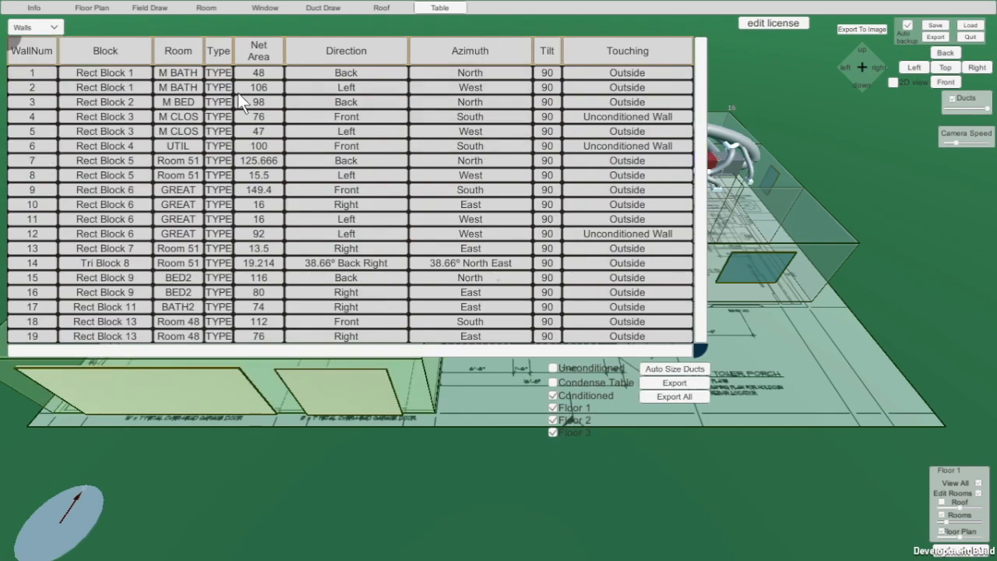
Select wall 1, the back wall of M BATH, in the walls table and locate it in the 3D model.
{"action": "left_click", "coordinate": [300, 72]}
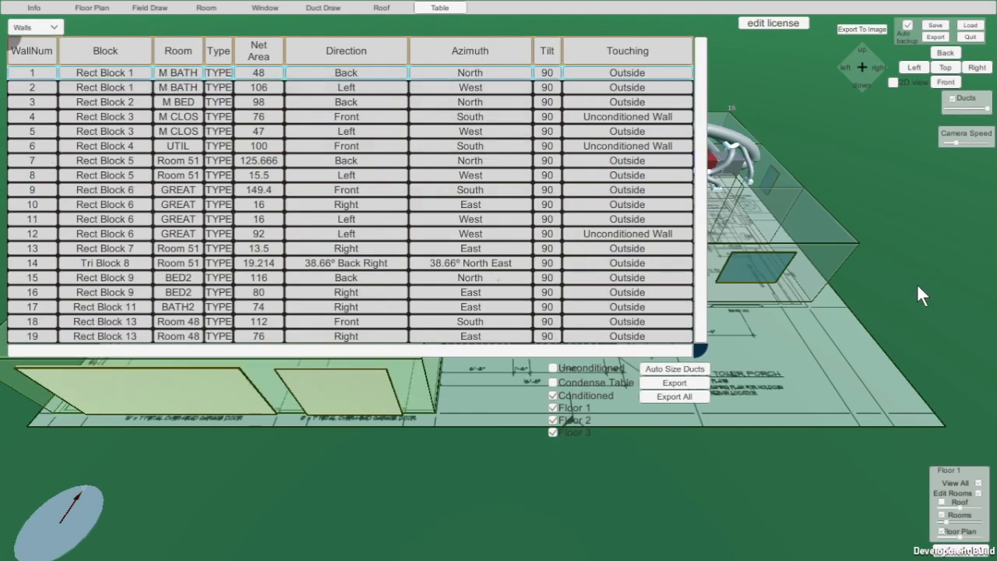
{"action": "right_click_drag", "start_coordinate": [885, 316], "coordinate": [785, 421]}
{"action": "right_click_drag", "start_coordinate": [779, 336], "coordinate": [786, 404]}
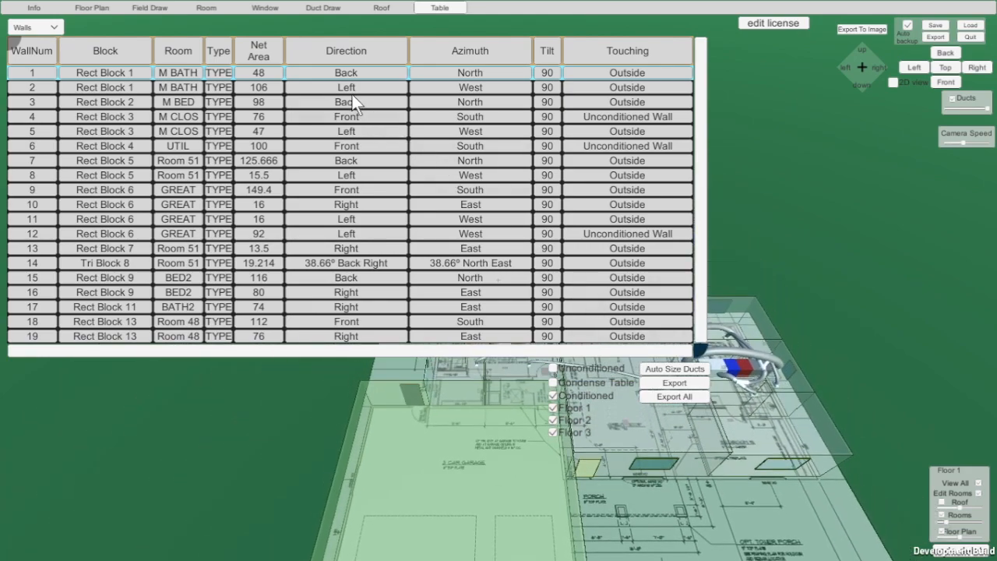
{"action": "middle_click_drag", "start_coordinate": [462, 404], "coordinate": [889, 444]}
{"action": "middle_click_drag", "start_coordinate": [530, 425], "coordinate": [921, 435]}
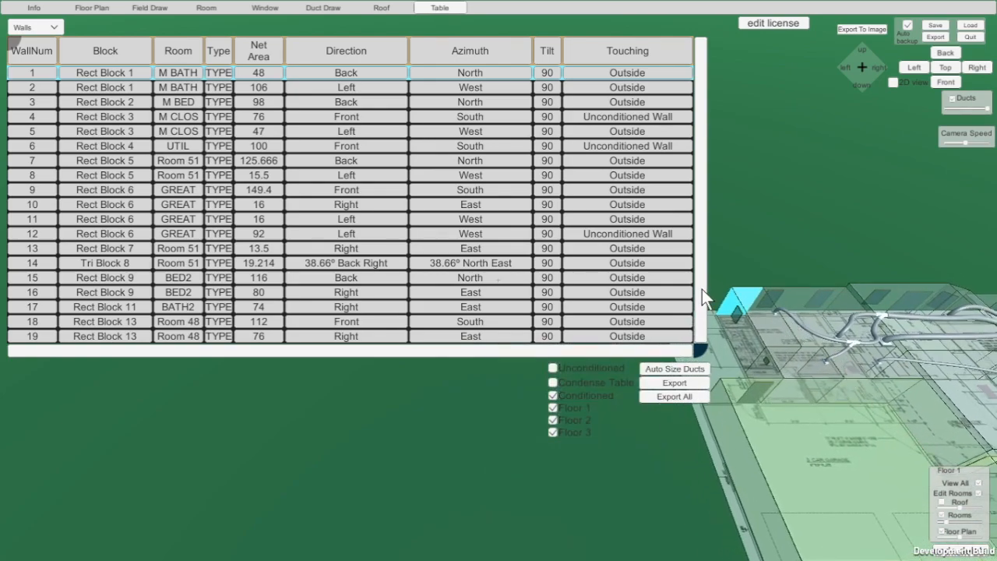
{"action": "scroll", "coordinate": [341, 435], "scroll_direction": "down", "scroll_amount": 4}
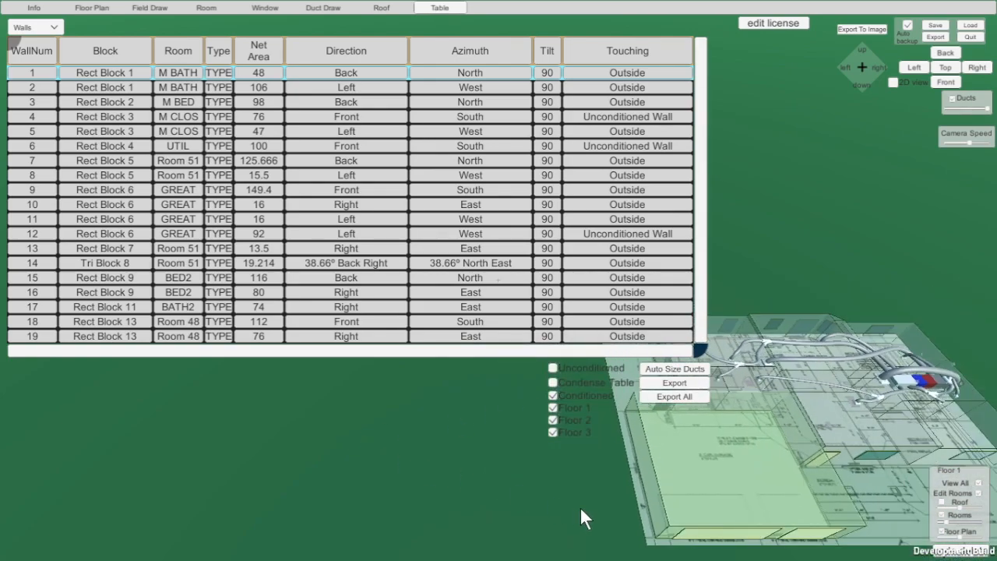
Rotate the compass so north points to the right side of the house, and reload the walls table to refresh its azimuths.
{"action": "middle_click_drag", "start_coordinate": [664, 530], "coordinate": [813, 326]}
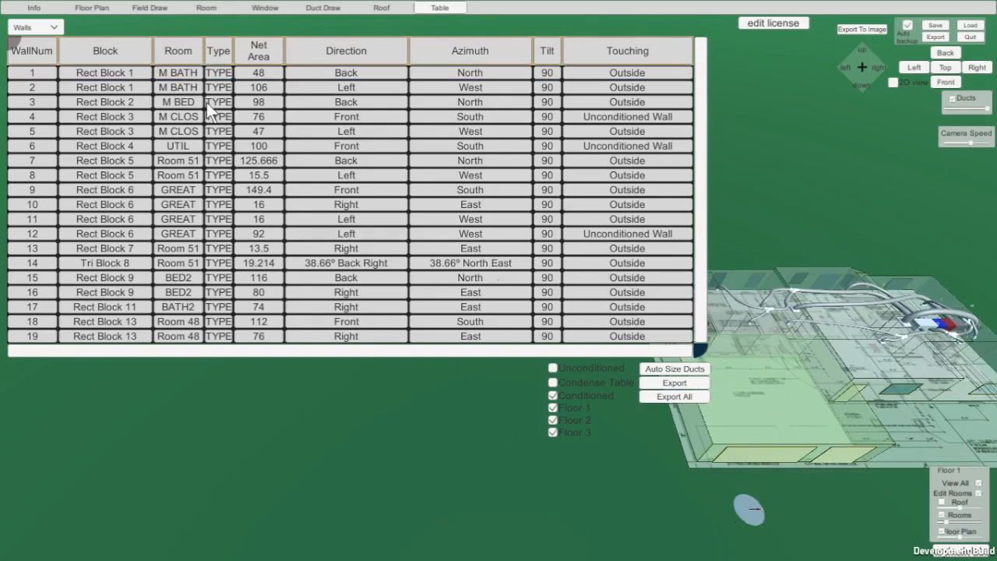
{"action": "left_click", "coordinate": [39, 25]}
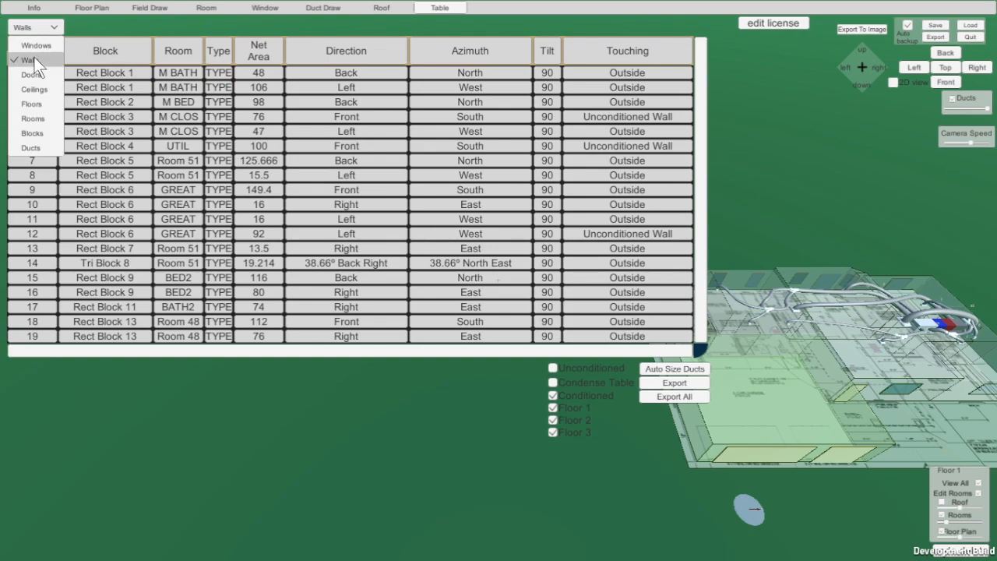
{"action": "left_click", "coordinate": [34, 57]}
{"action": "left_click", "coordinate": [37, 30]}
{"action": "left_click", "coordinate": [35, 45]}
{"action": "left_click", "coordinate": [38, 29]}
{"action": "left_click", "coordinate": [38, 60]}
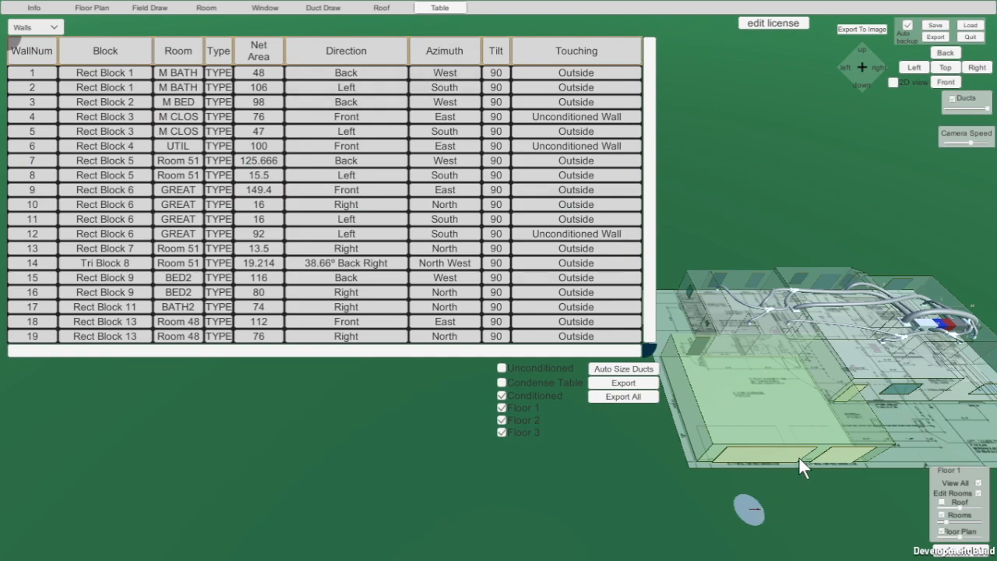
{"action": "middle_click_drag", "start_coordinate": [483, 463], "coordinate": [178, 344]}
{"action": "scroll", "coordinate": [719, 401], "scroll_direction": "down", "scroll_amount": 3}
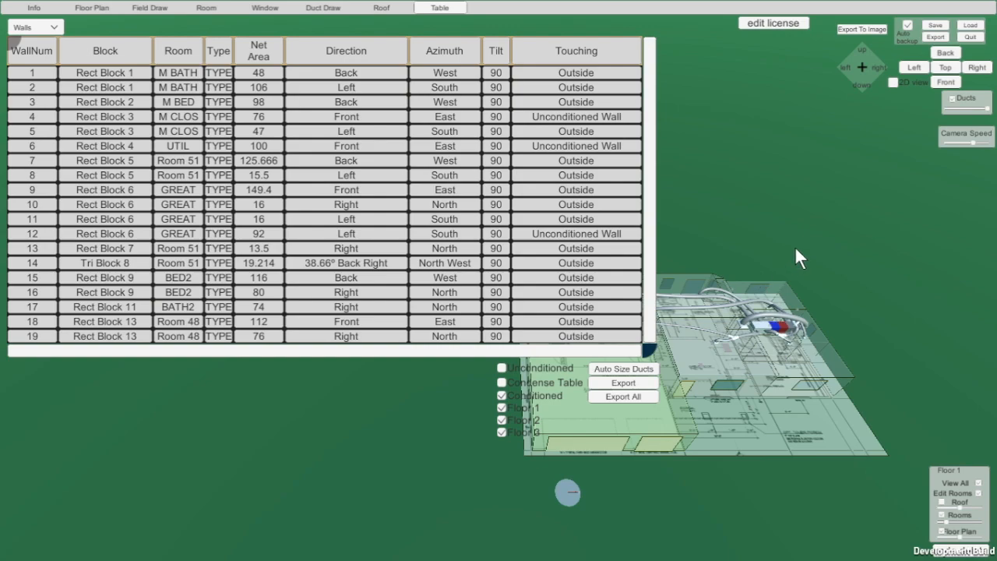
{"action": "scroll", "coordinate": [794, 246], "scroll_direction": "down", "scroll_amount": 1}
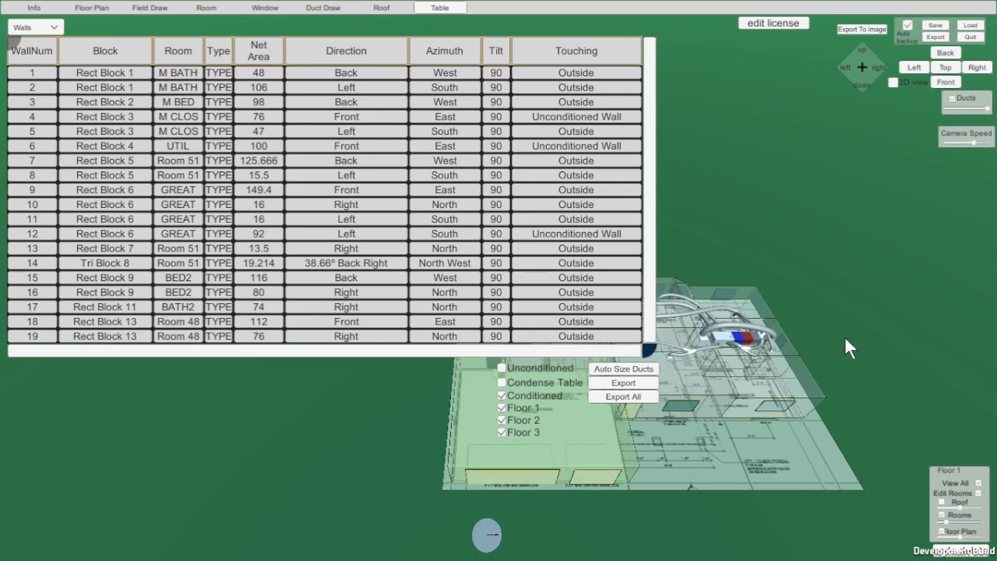
{"action": "scroll", "coordinate": [846, 338], "scroll_direction": "down", "scroll_amount": 1}
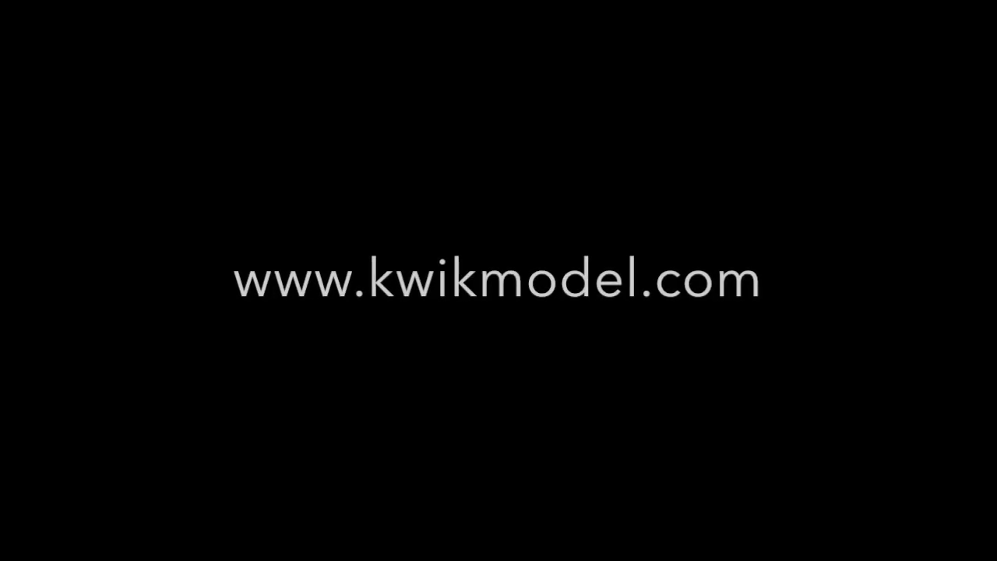